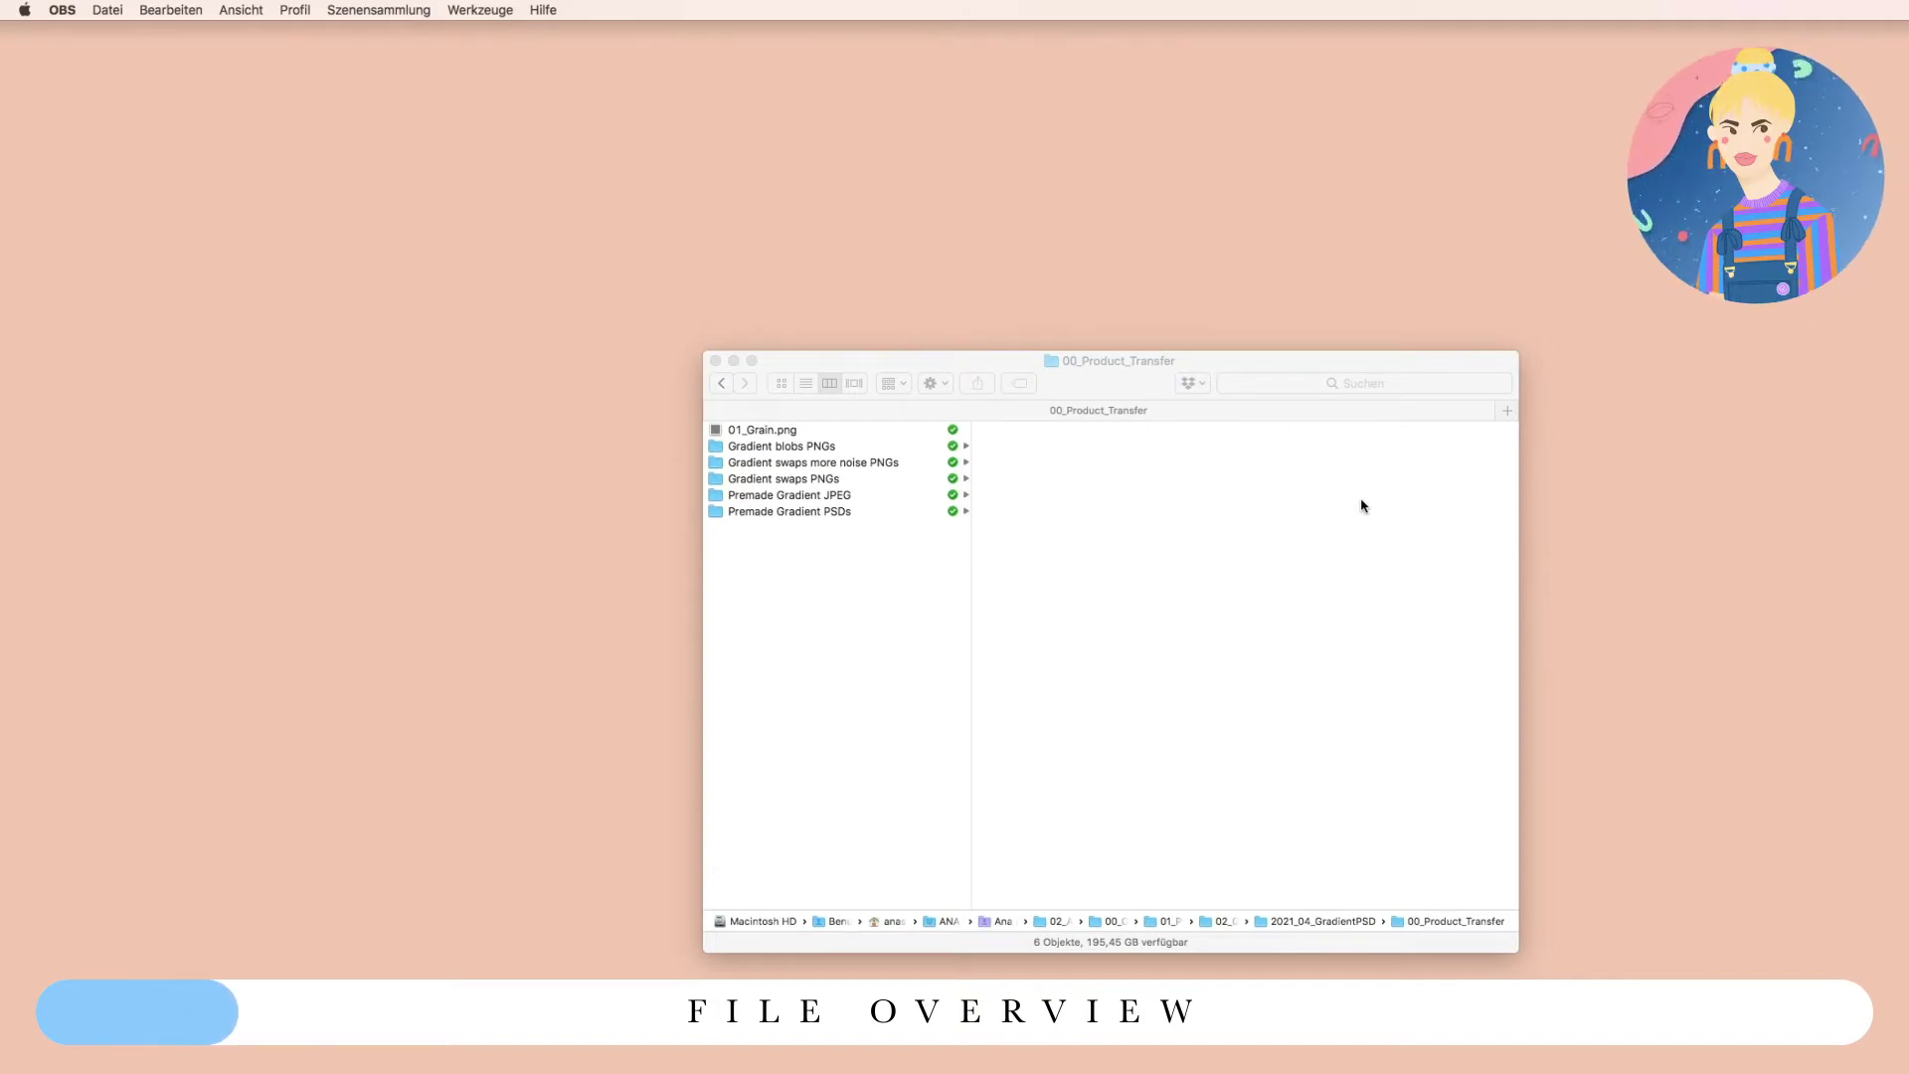
Browse the Premade Gradient PSDs folder and preview 43-gradient.psd and 34-gradient.psd.
click(874, 566)
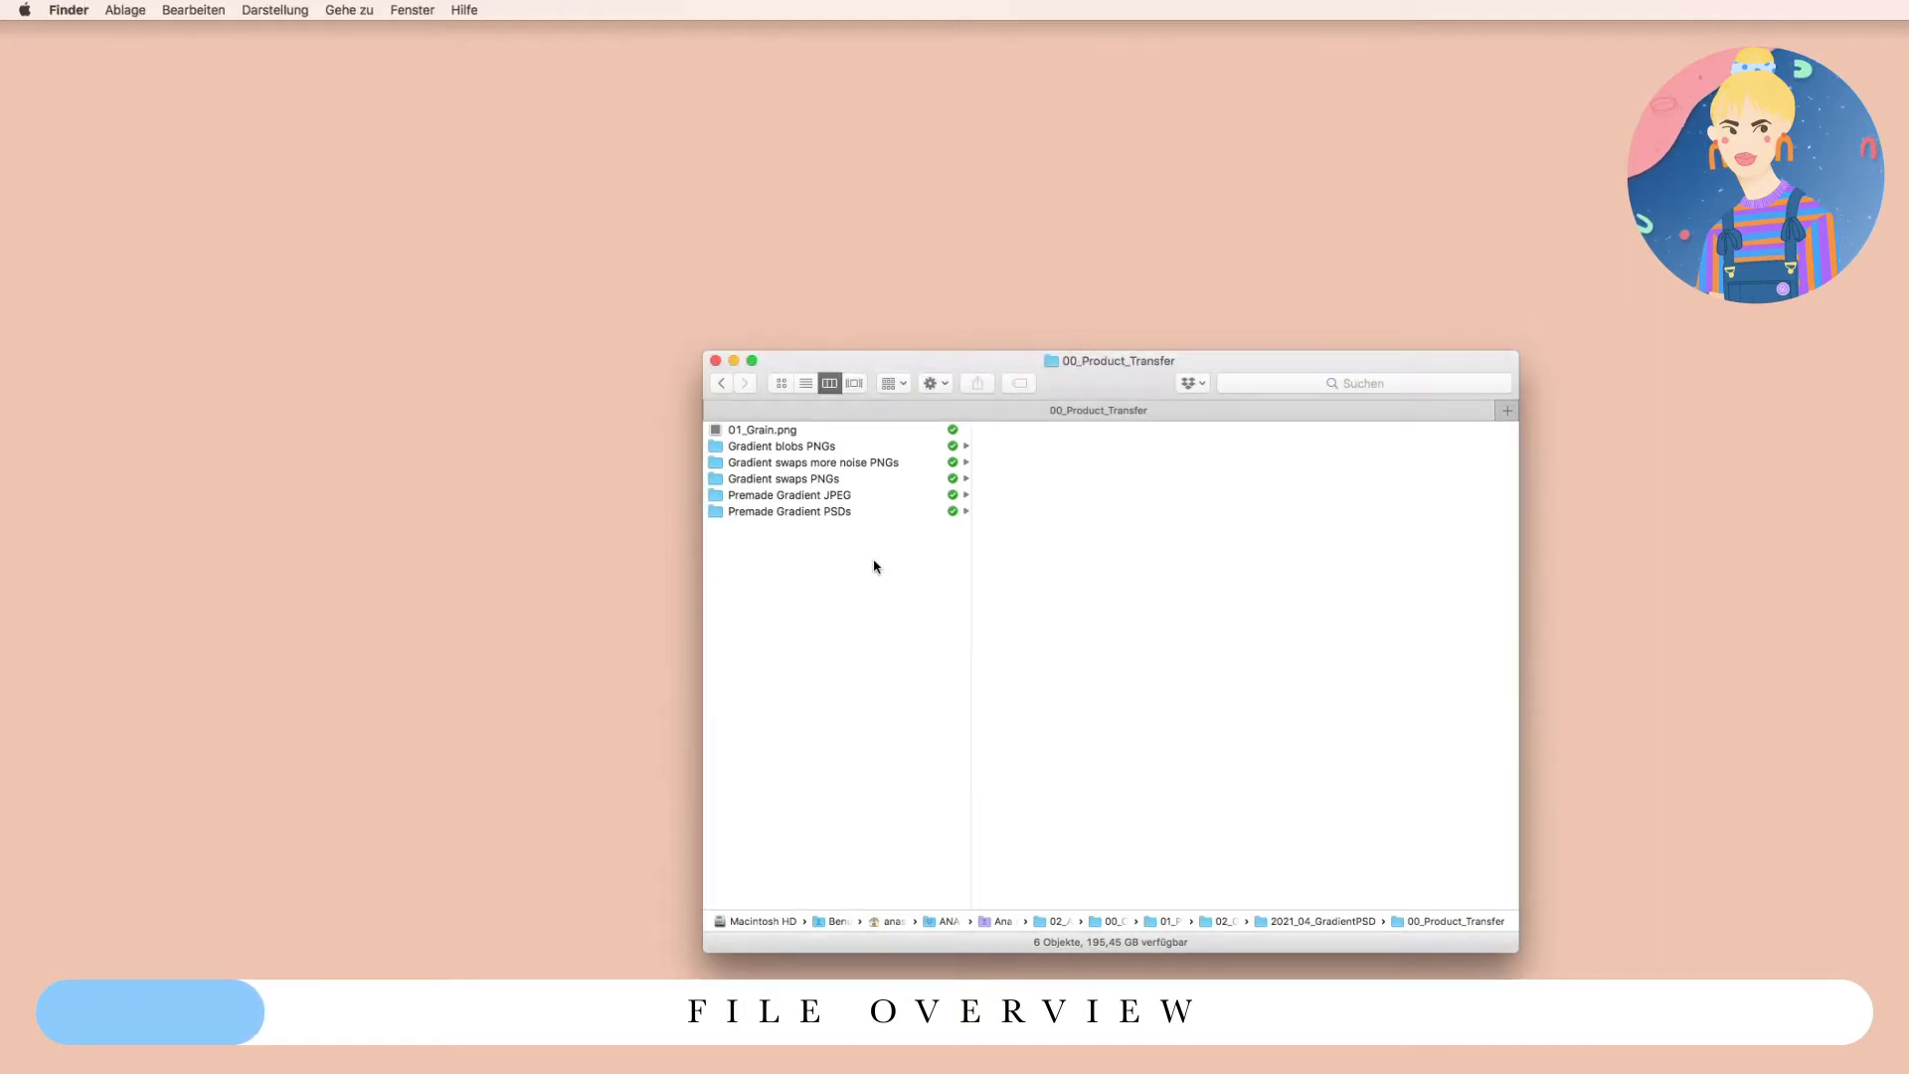
click(820, 511)
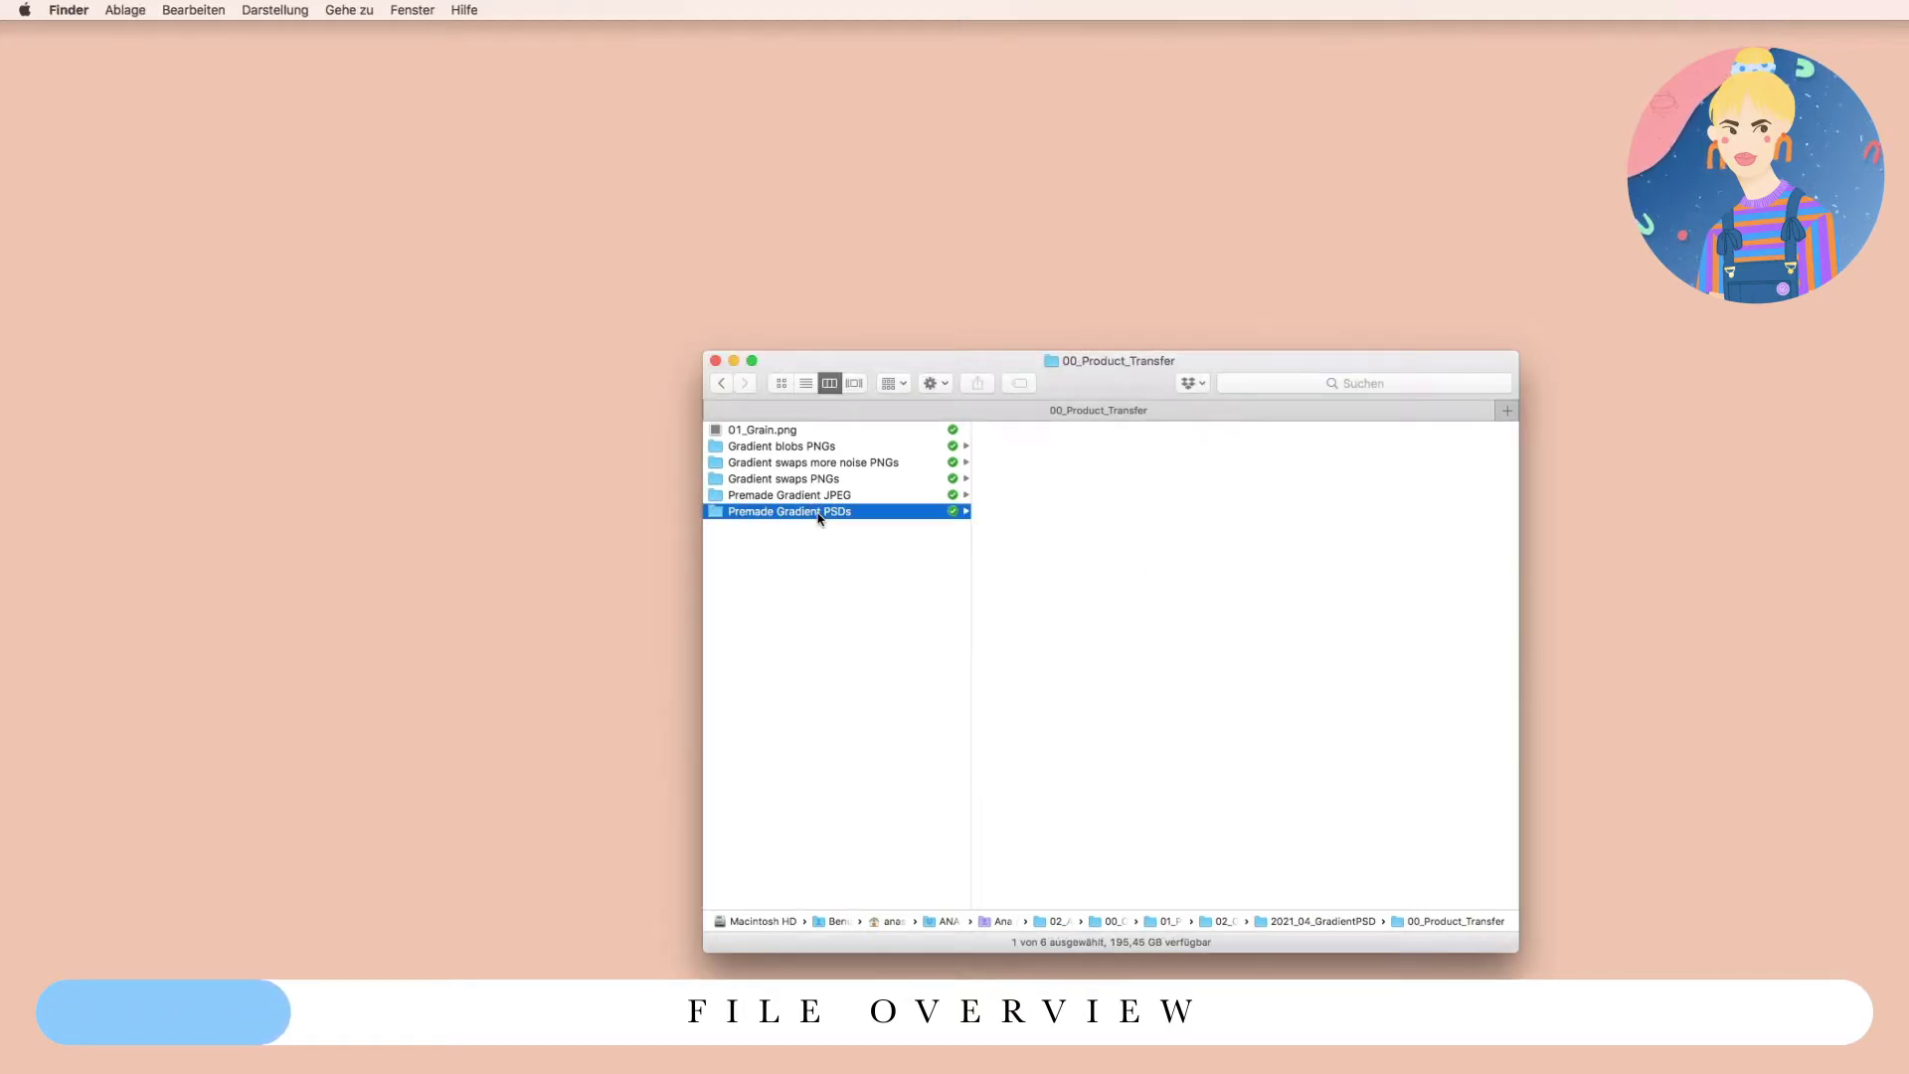
scroll(1112, 669, down, 6)
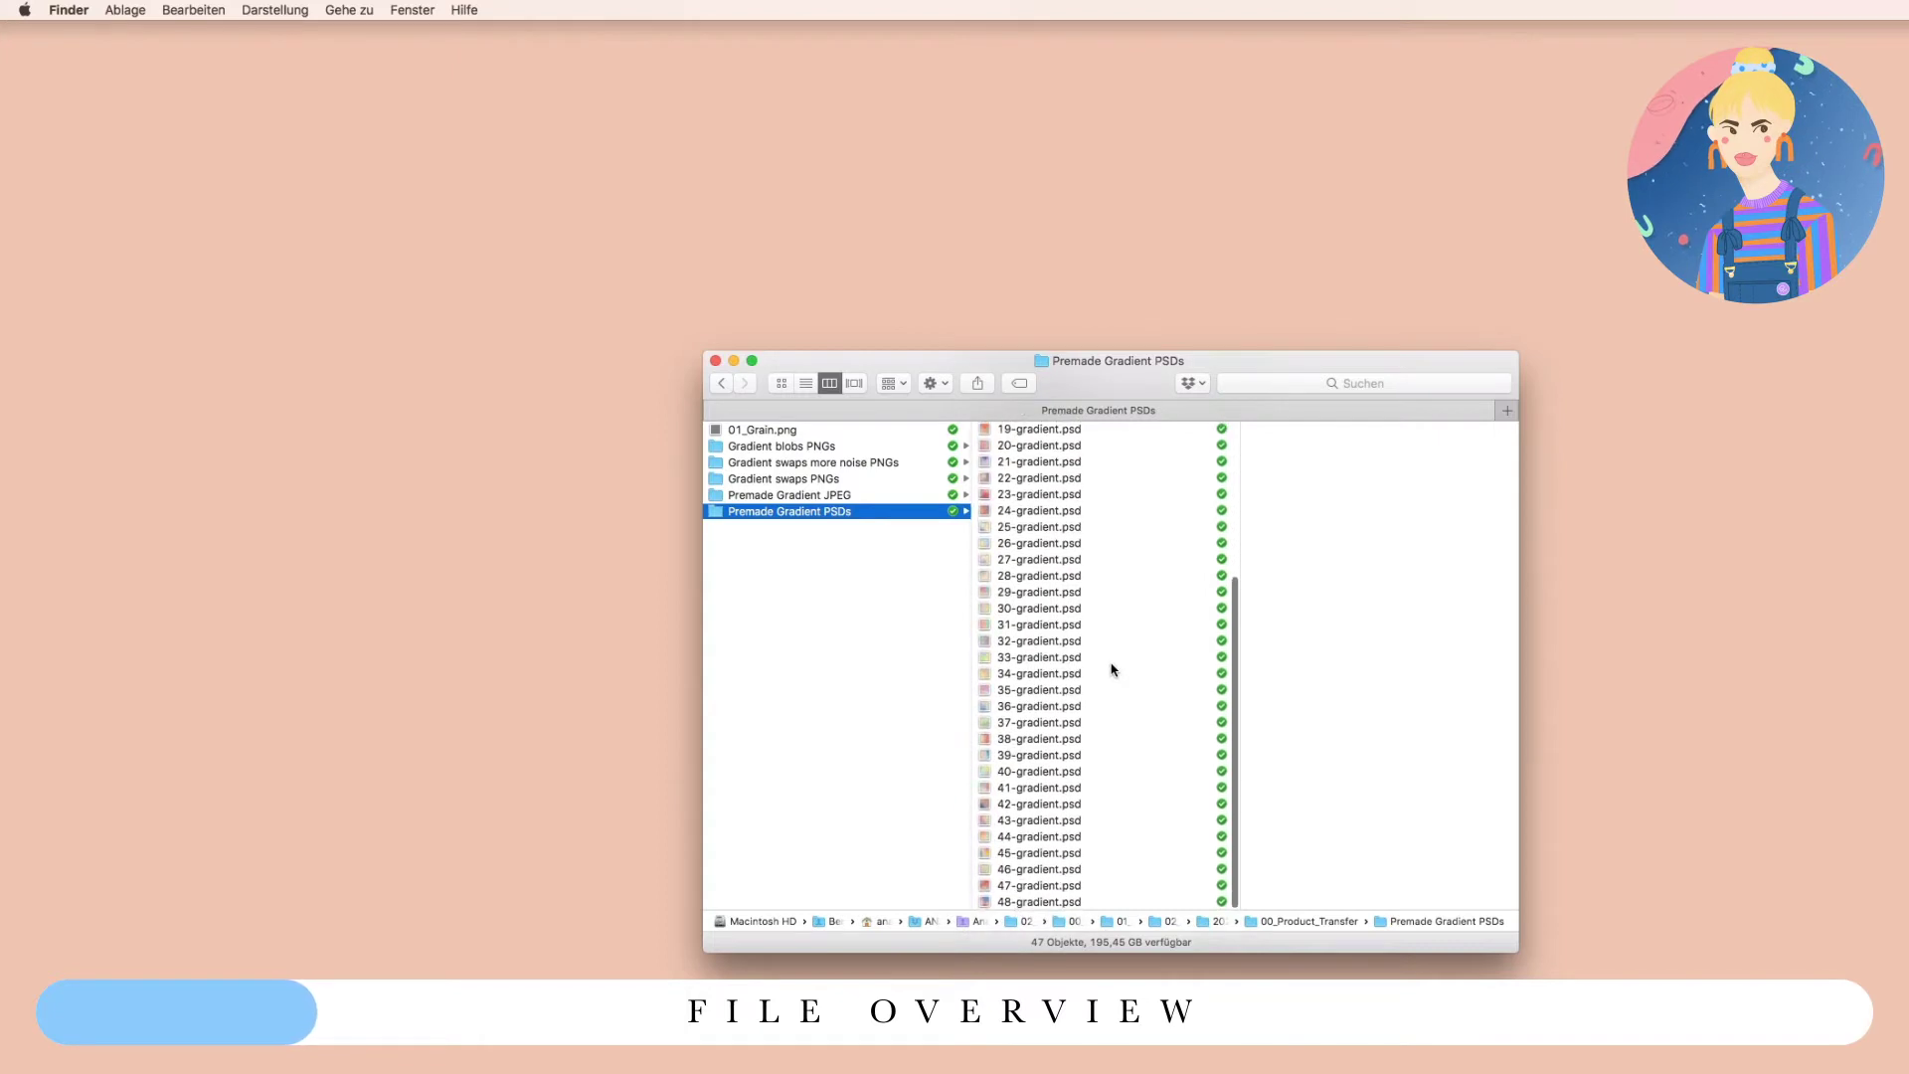
click(1079, 819)
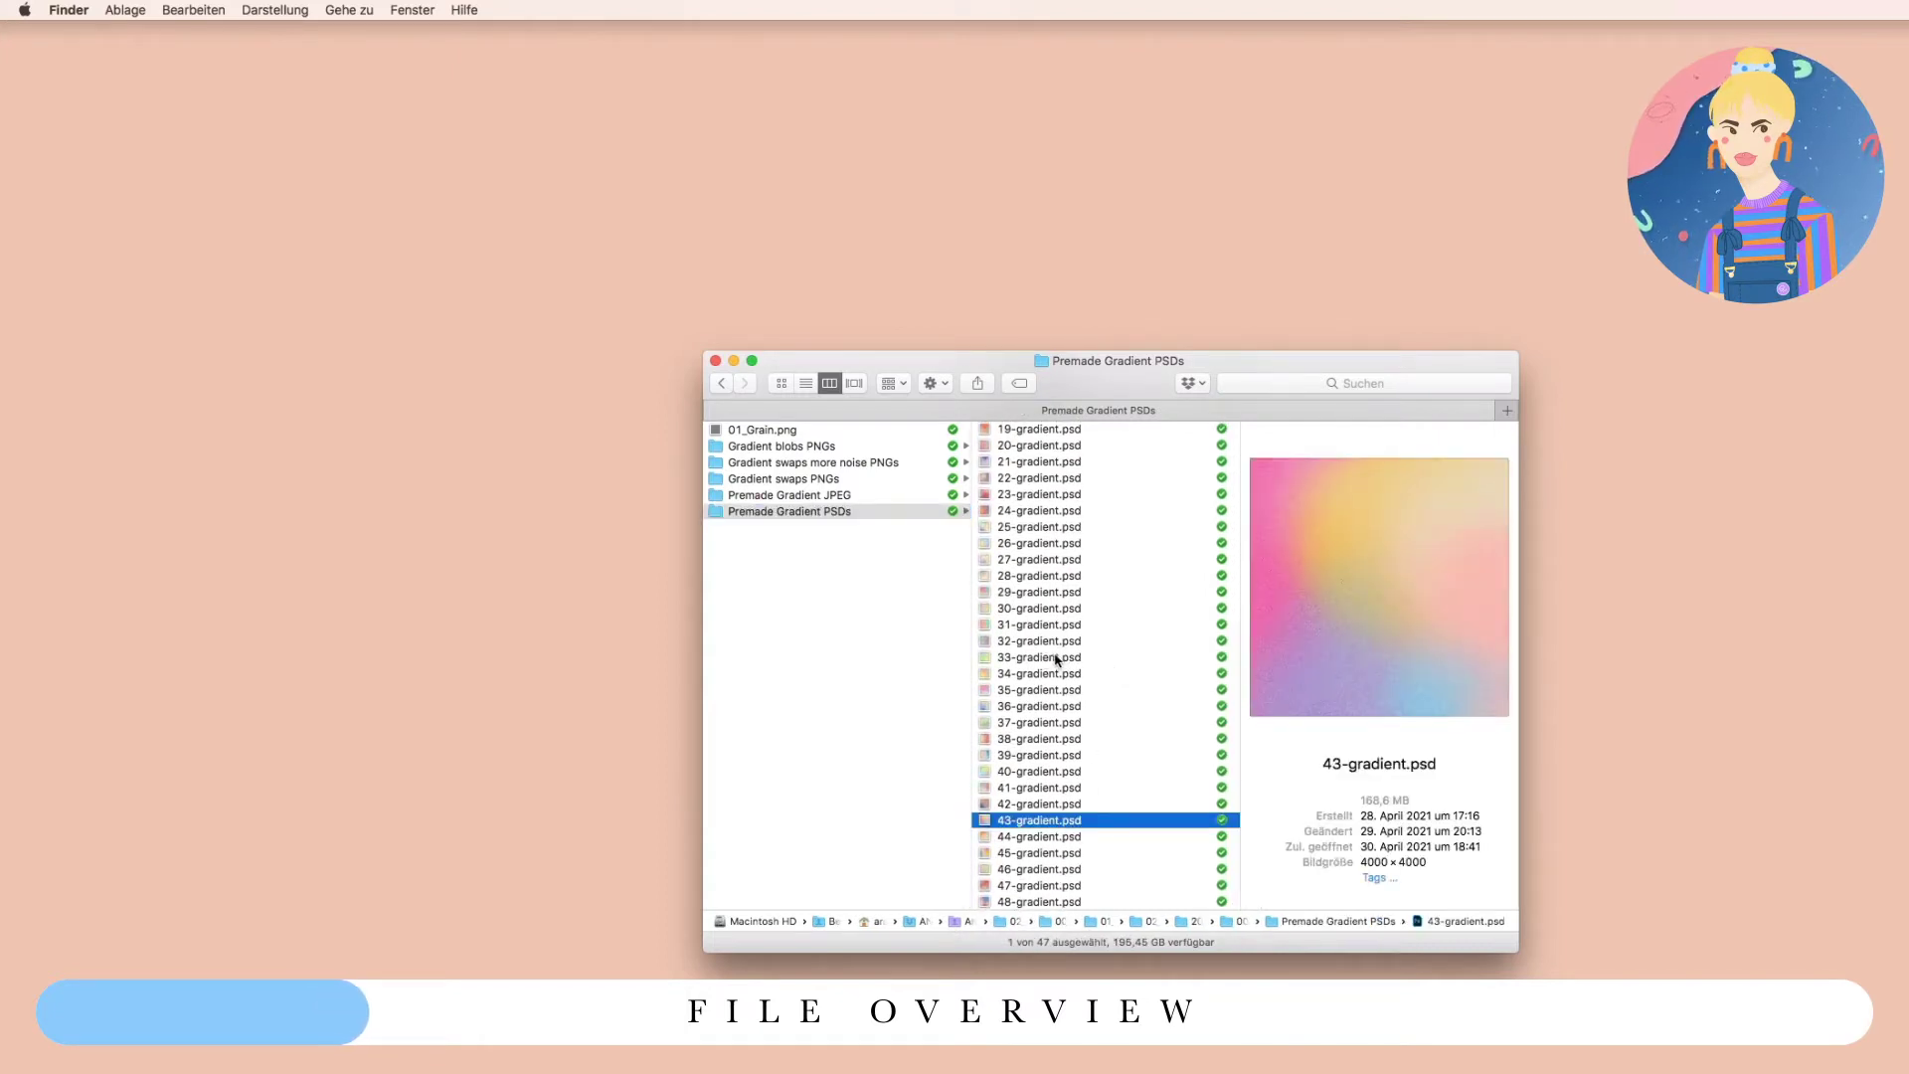
click(1079, 676)
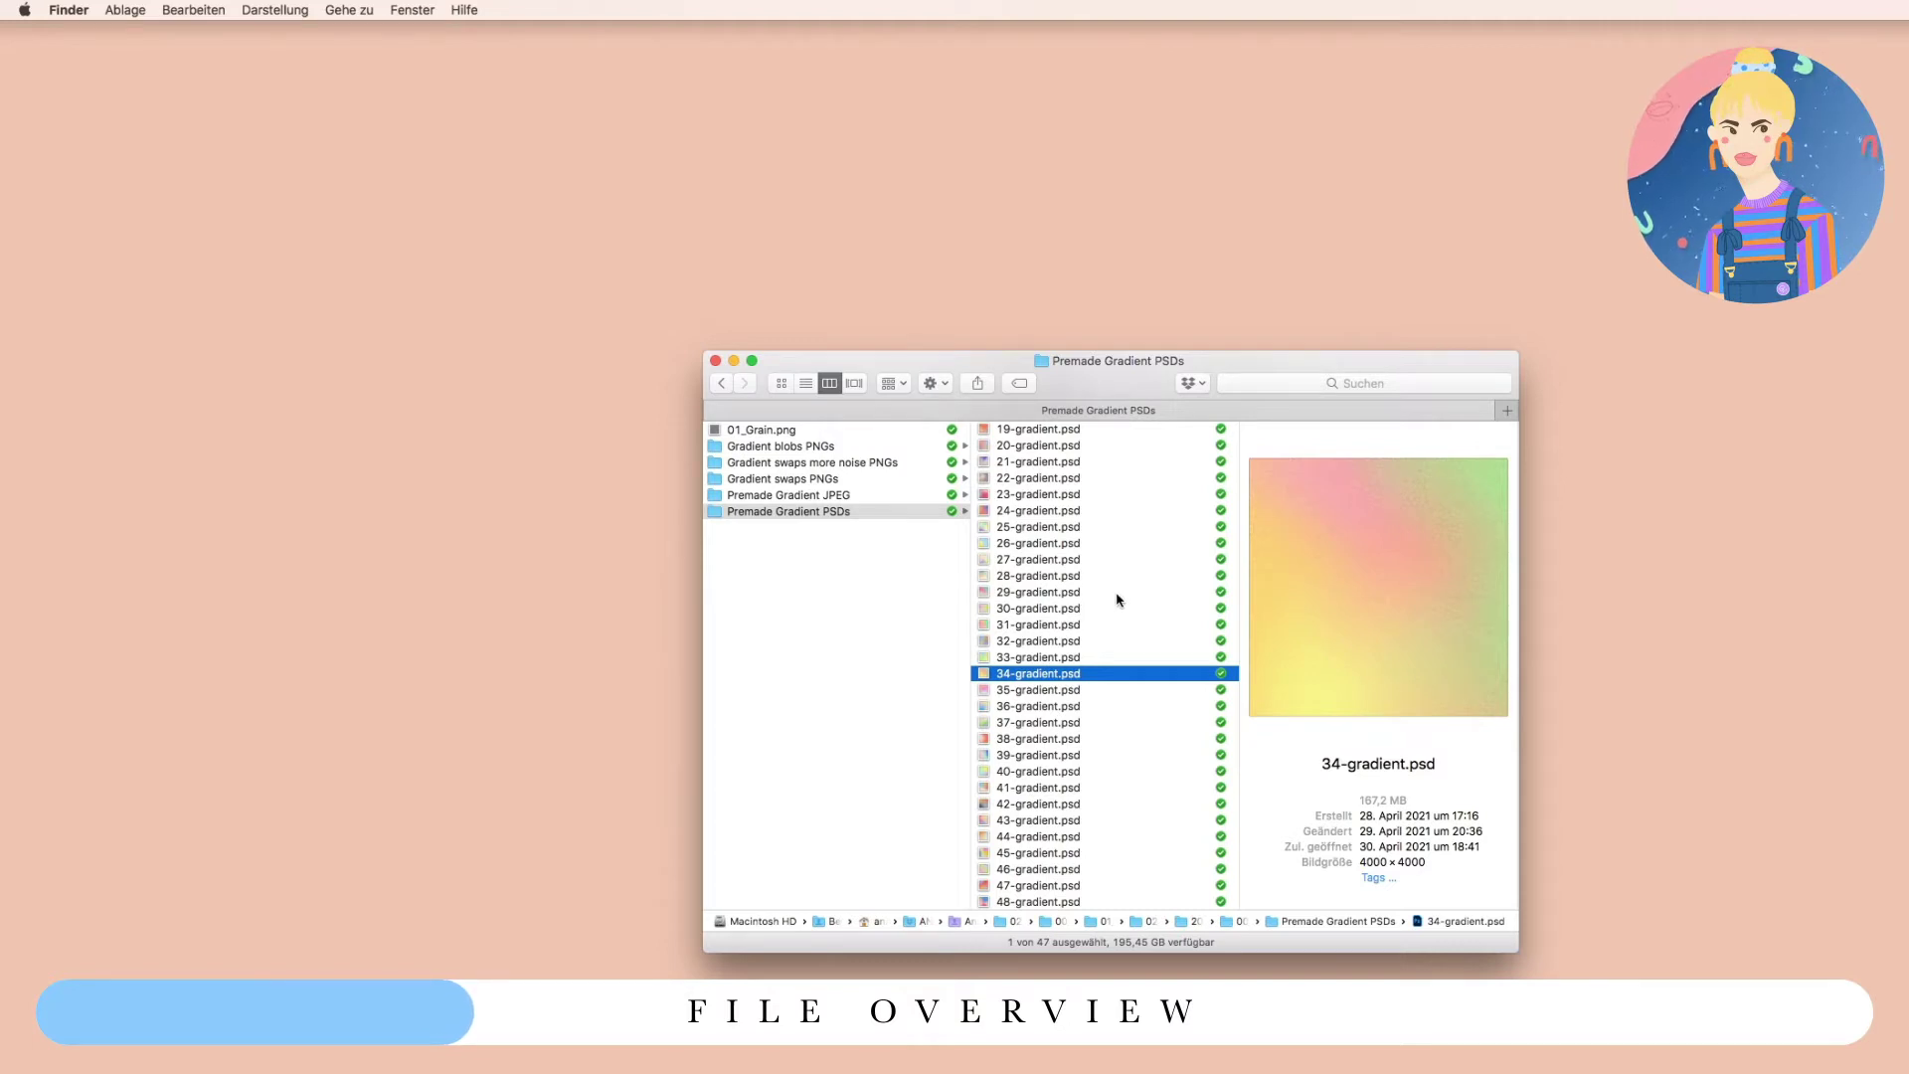
Browse the Premade Gradient JPEG folder and preview 21-gradient.jpg, 29-gradient.jpg and 40-gradient.jpg.
click(832, 560)
click(840, 497)
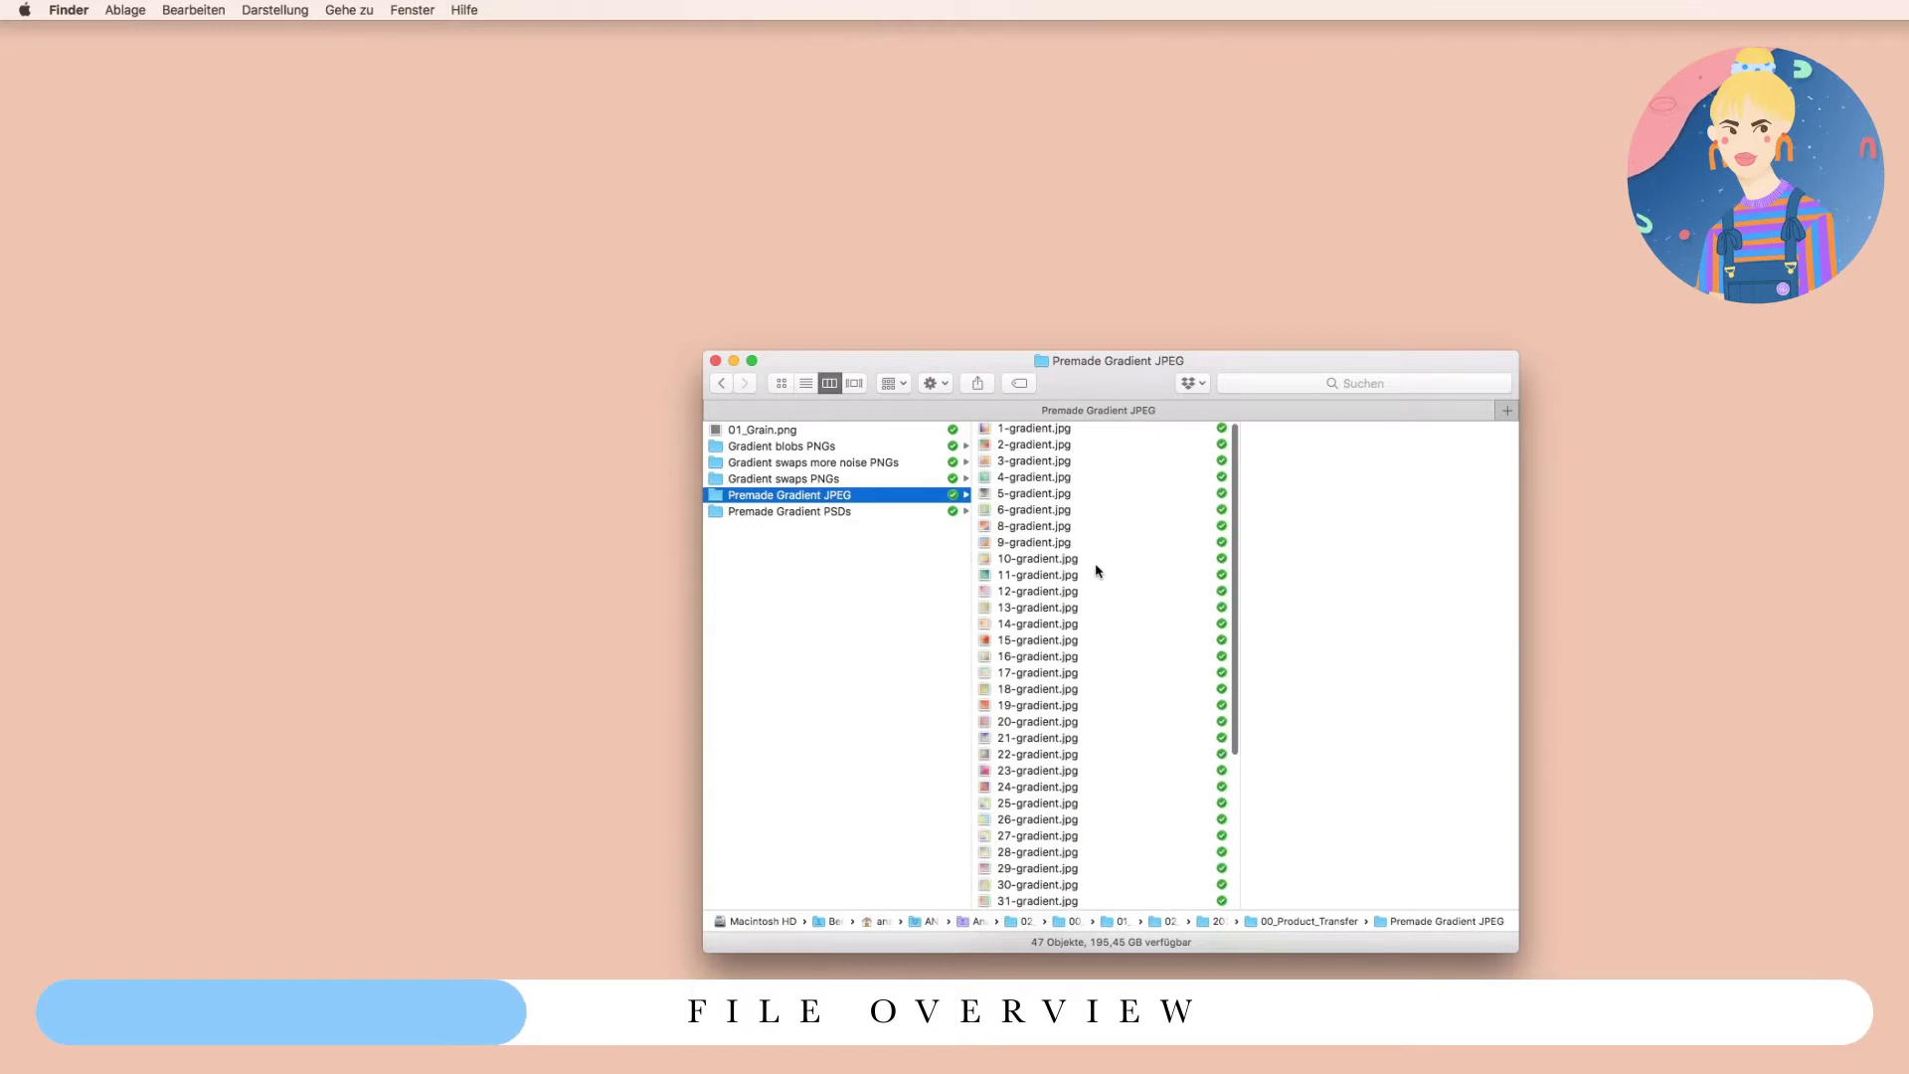
scroll(1097, 591, down, 5)
click(1097, 590)
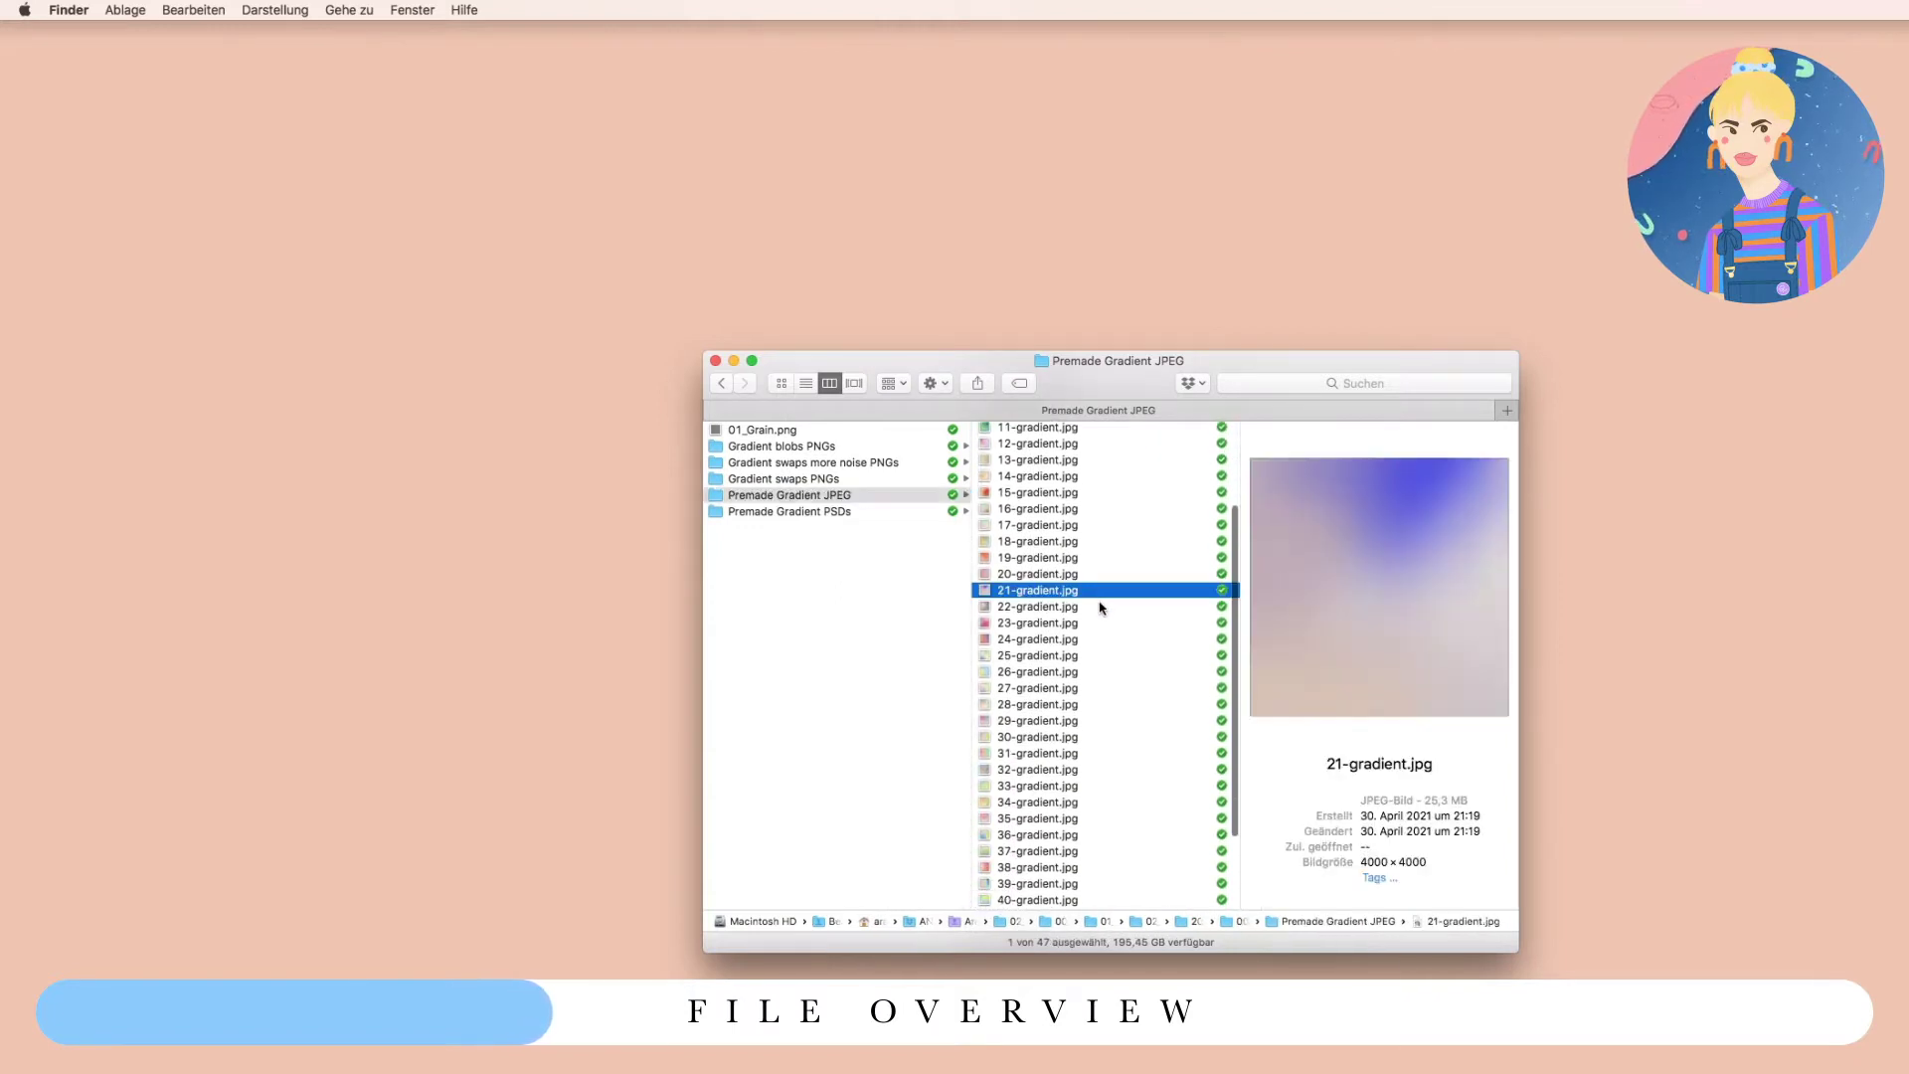
click(1086, 720)
scroll(1083, 731, down, 3)
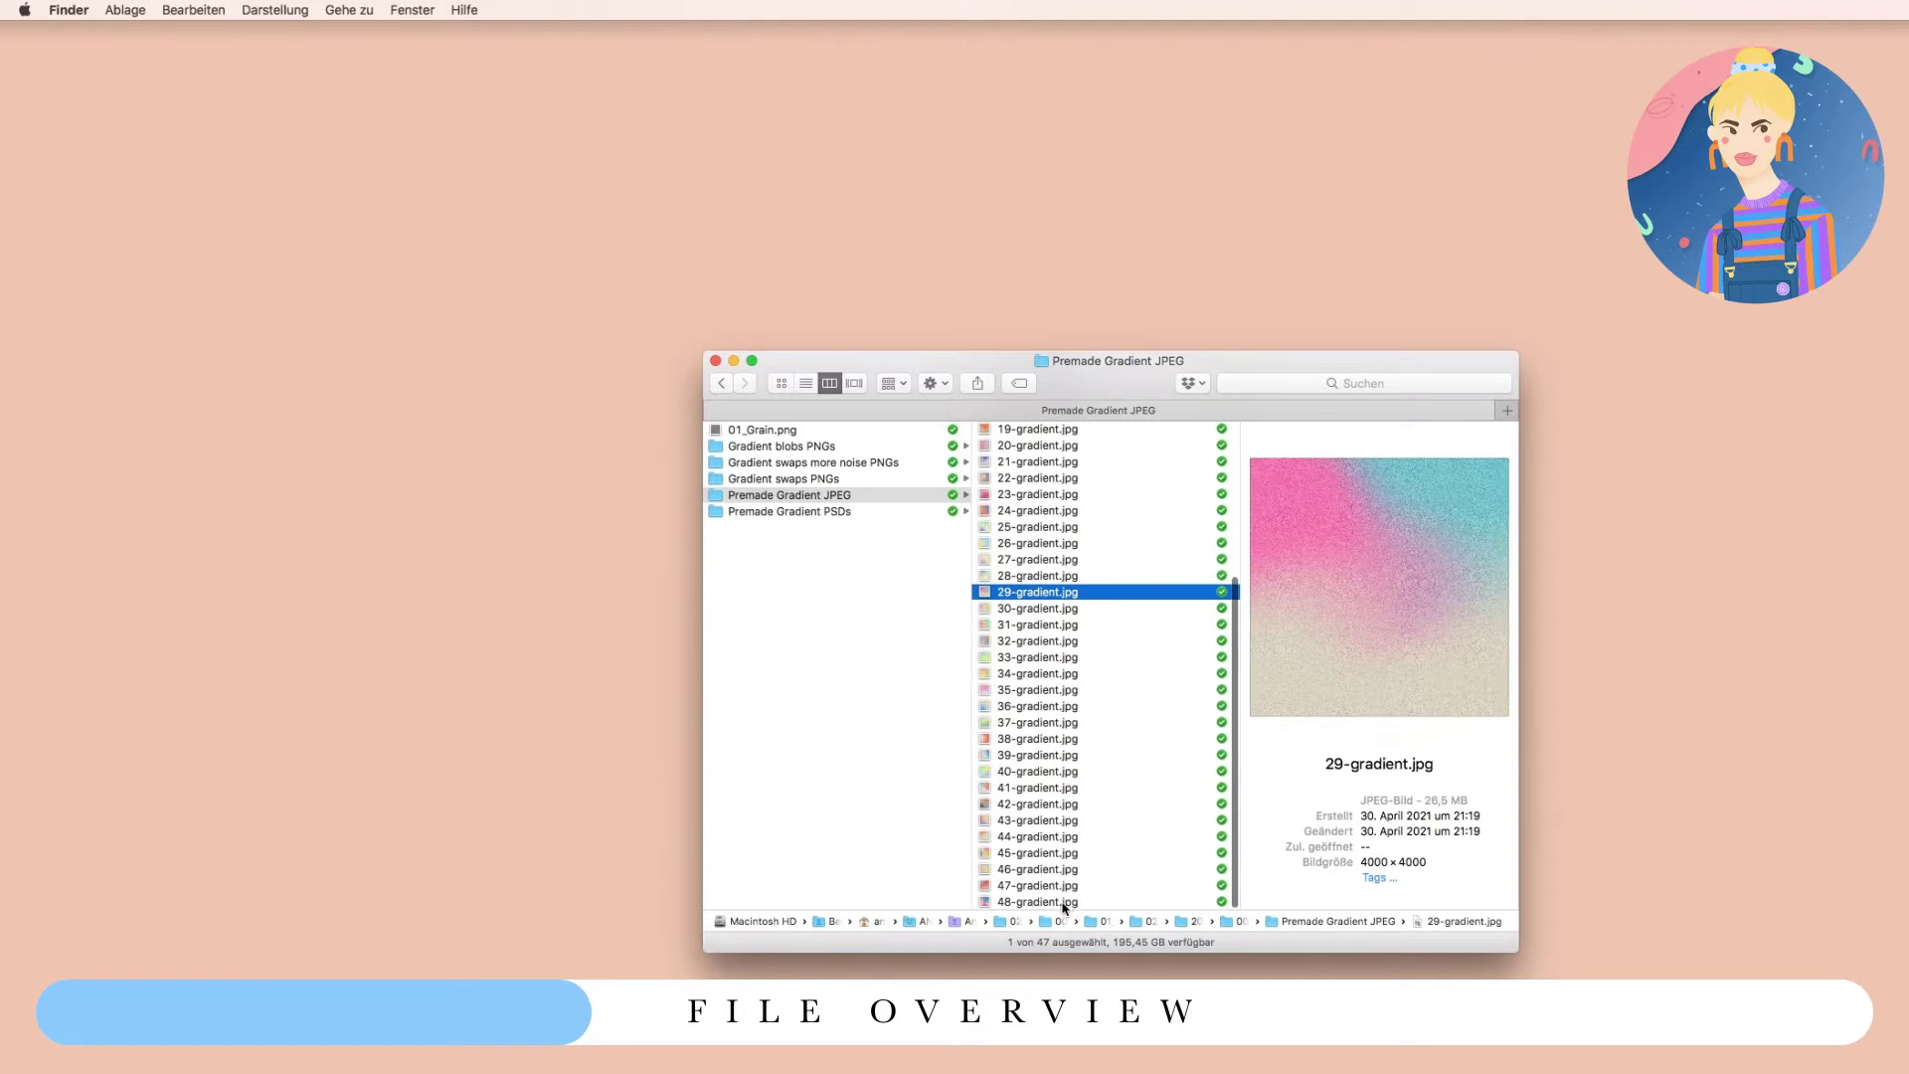
click(1061, 772)
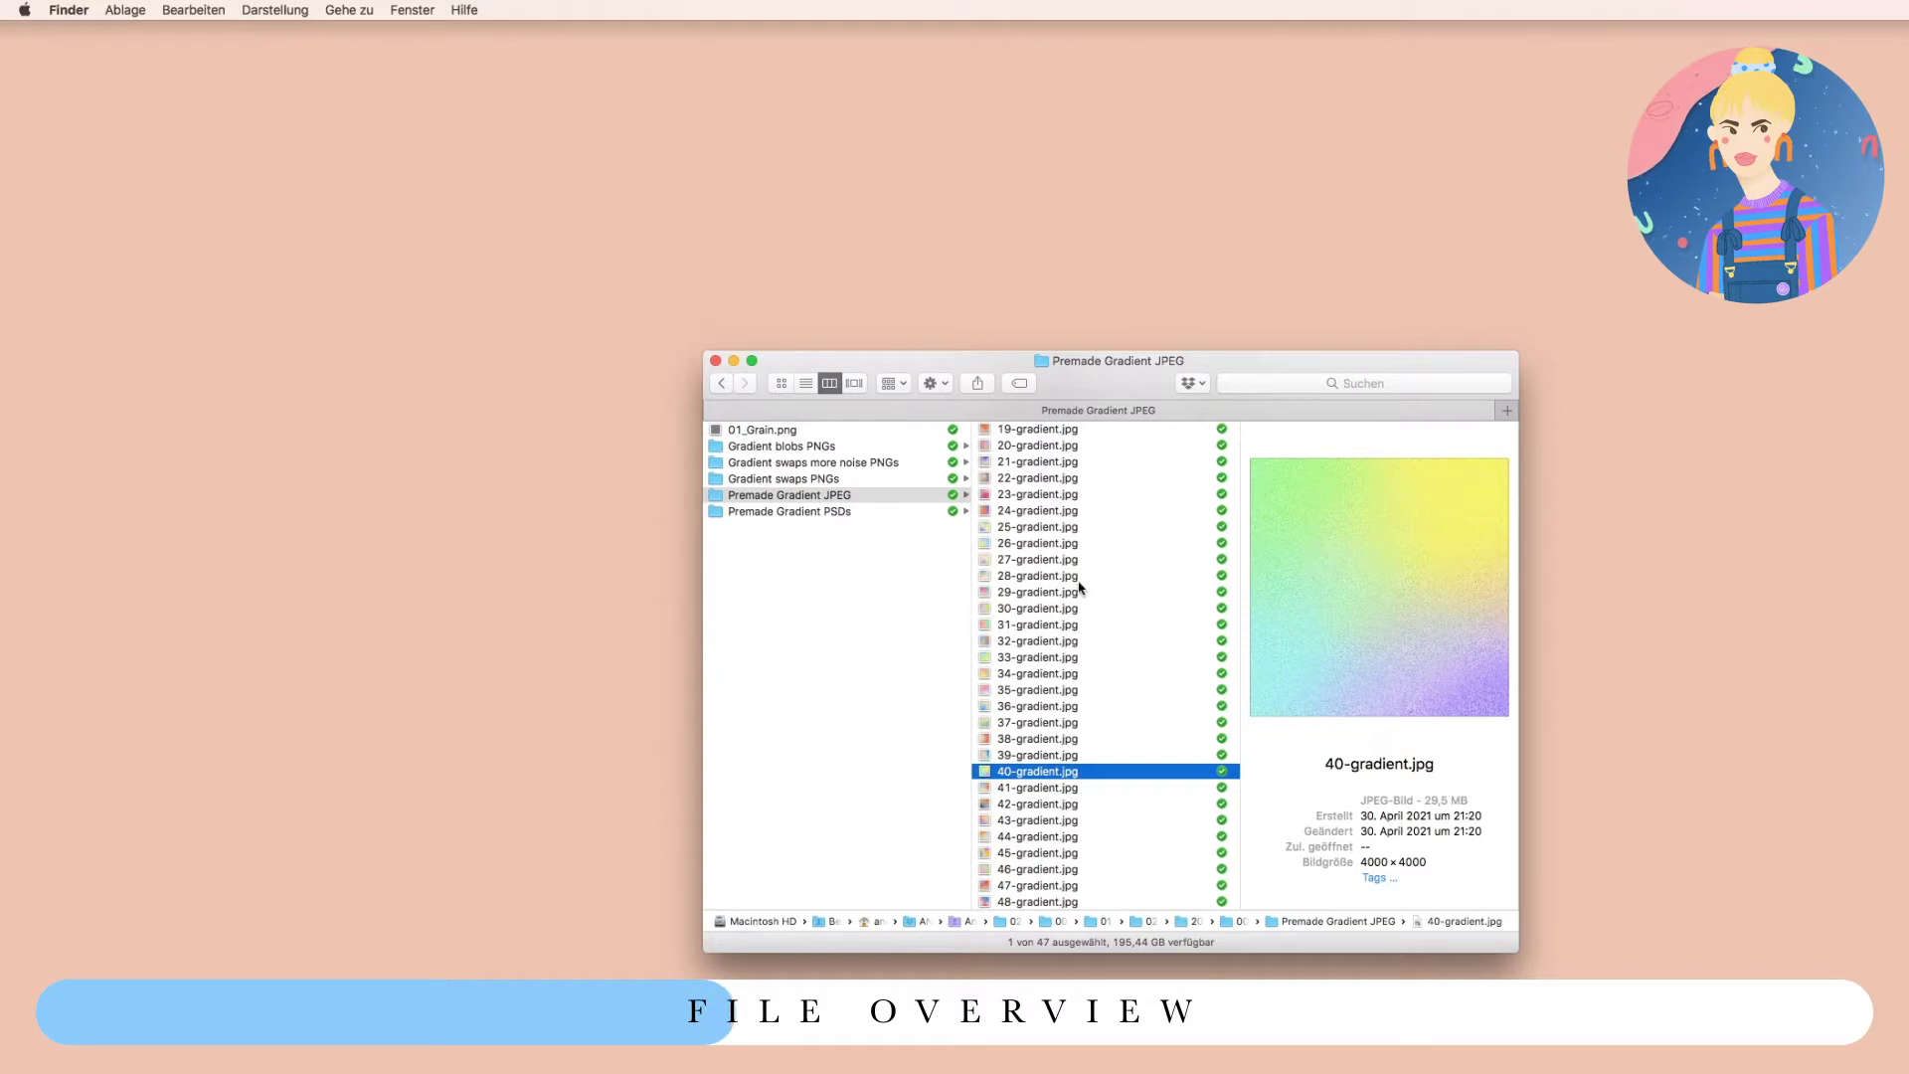
Preview several images in the Gradient swaps PNGs folder, including Gradient-Shape-16.png enlarged, and Gradient-Shape-MoreNoise-8.png in the more noise folder.
click(878, 481)
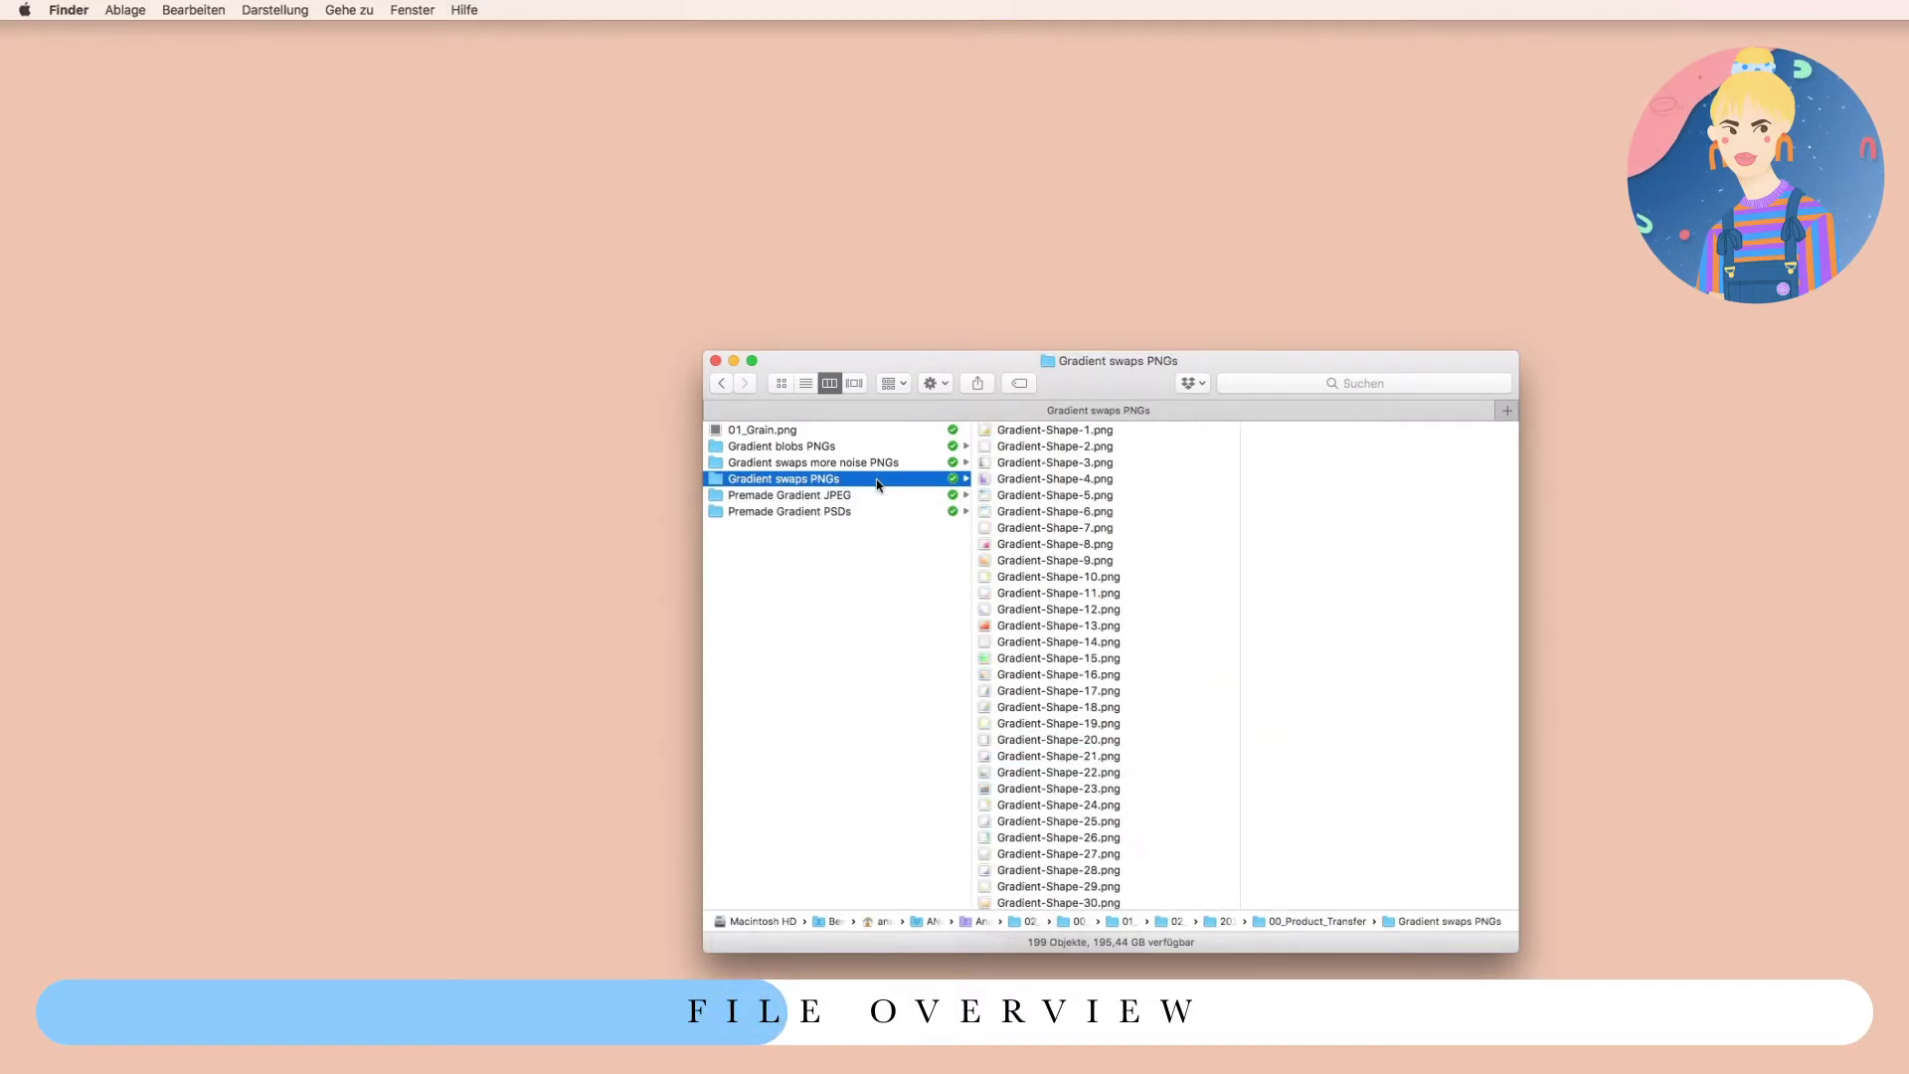
click(1122, 532)
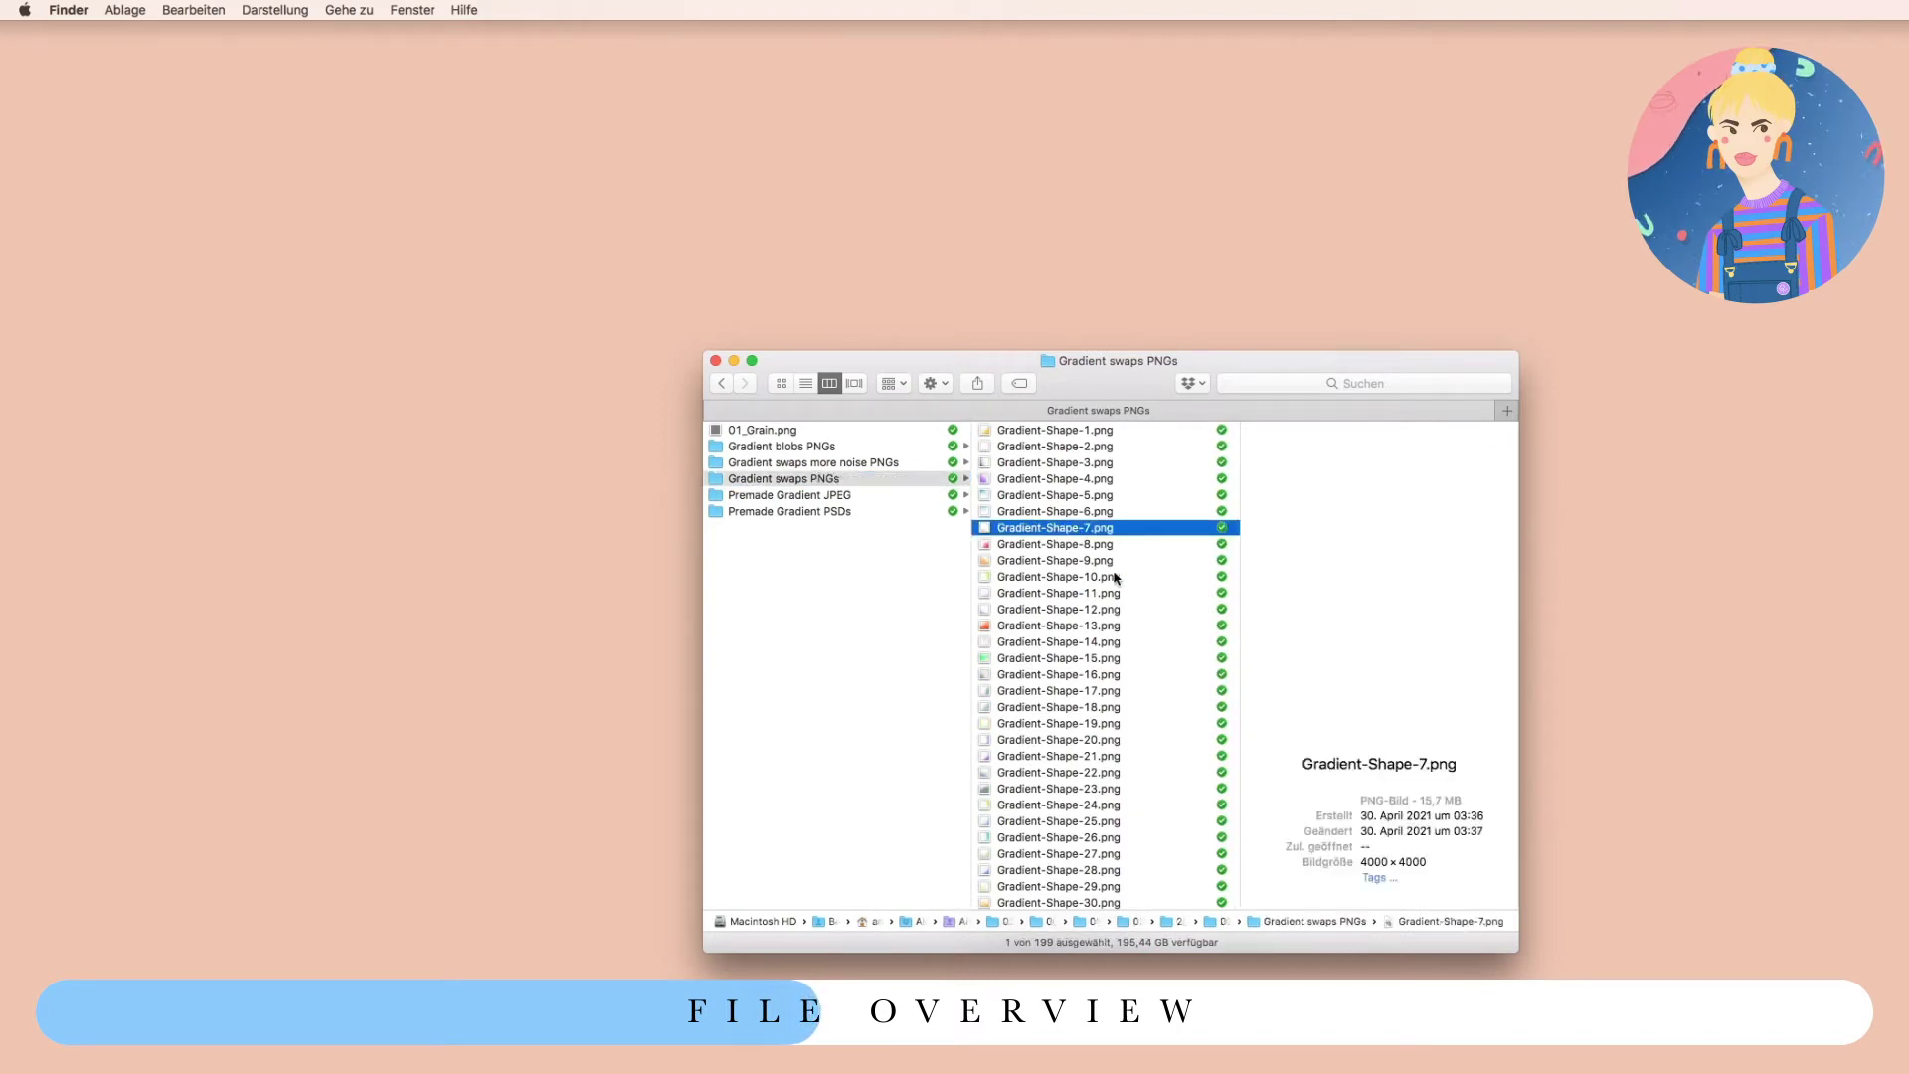
click(1073, 626)
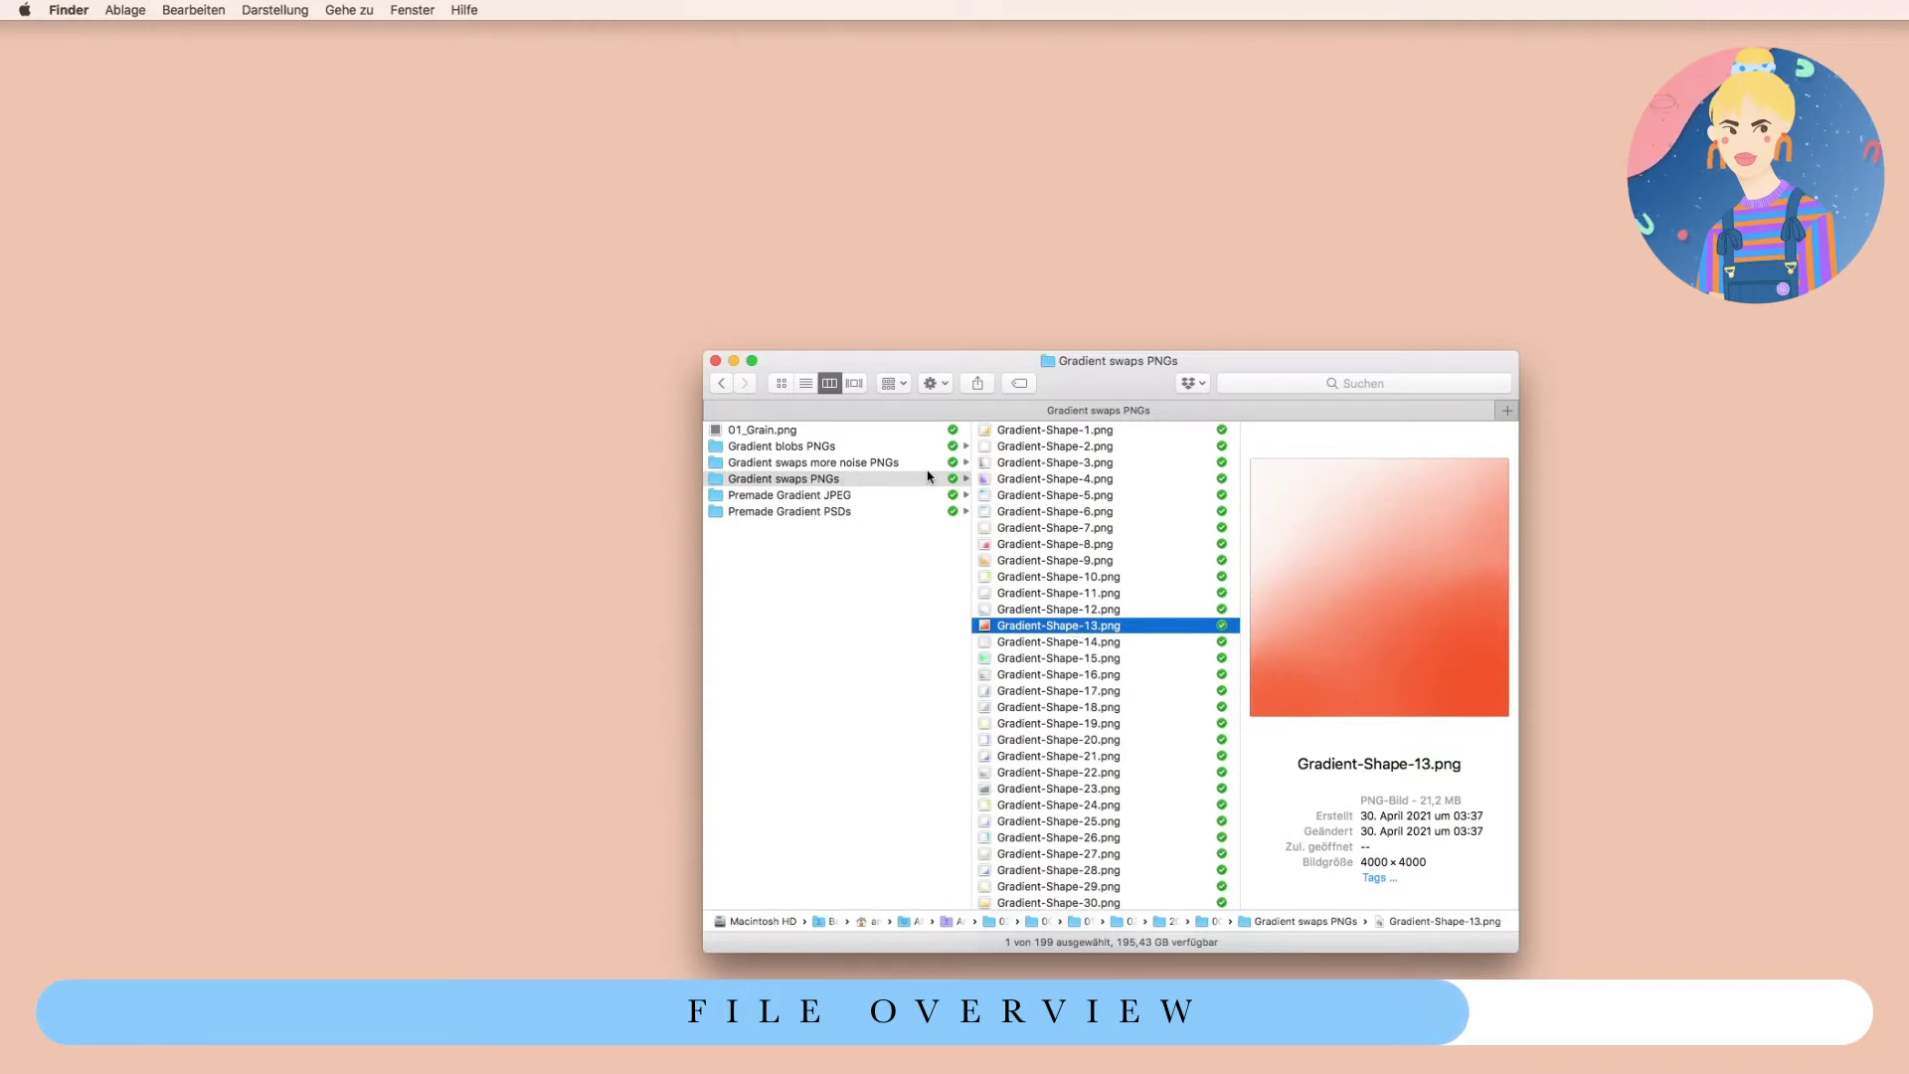
click(1098, 495)
click(1093, 674)
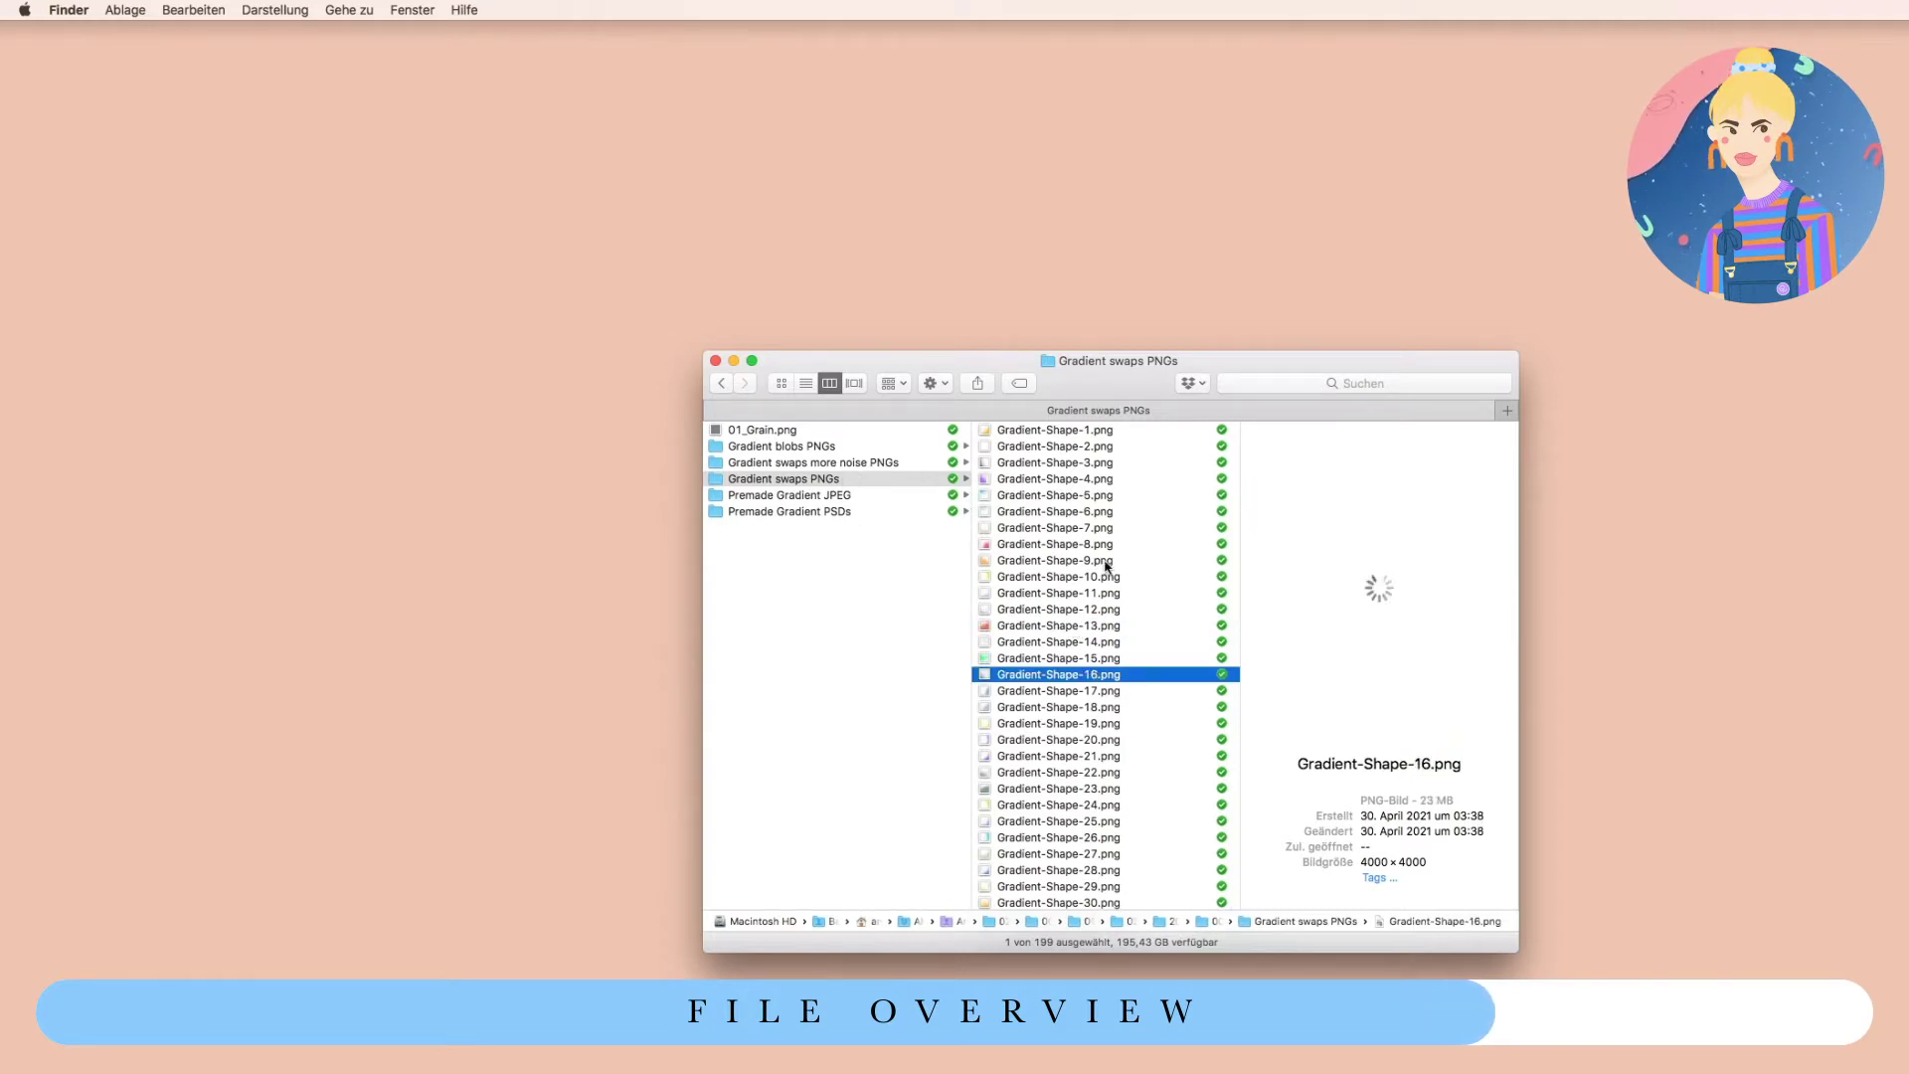
key(space)
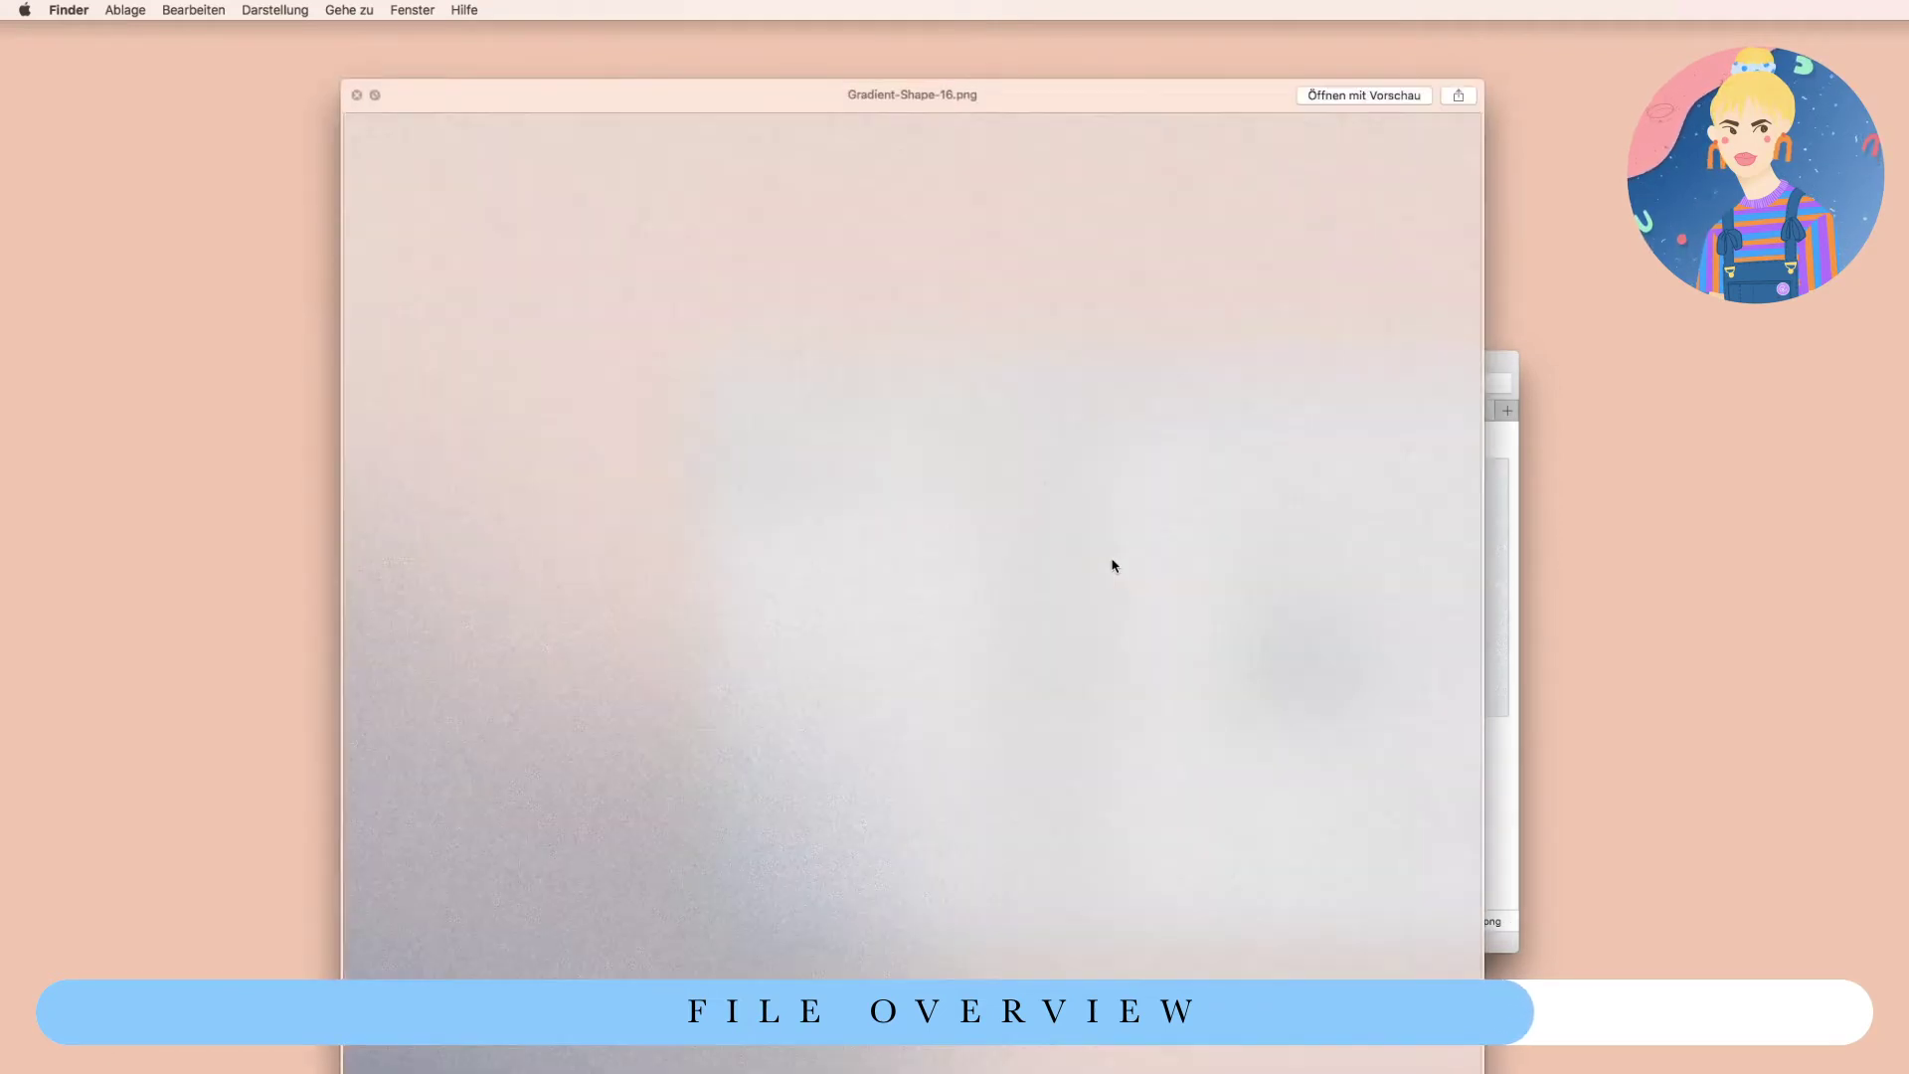
key(space)
click(936, 464)
click(1076, 543)
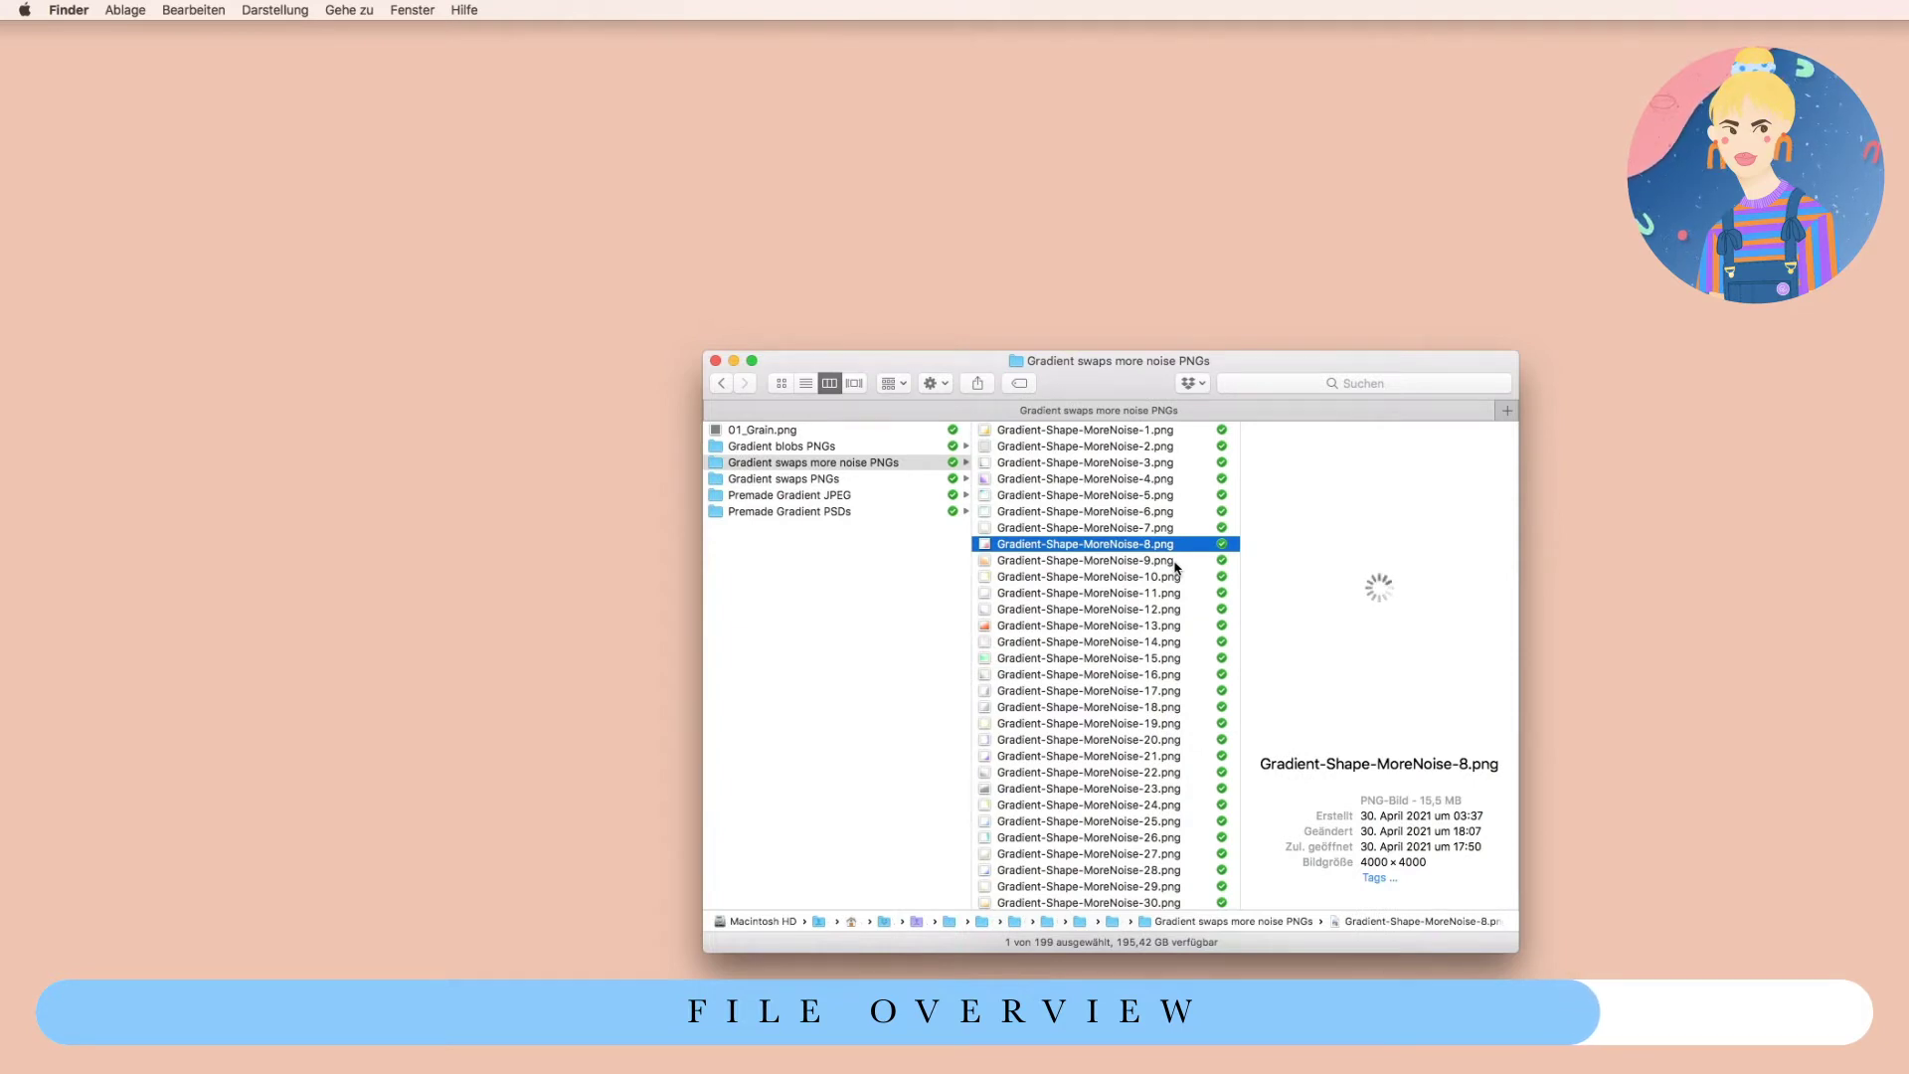
Preview the blob images in the Gradient blobs PNGs folder, stepping from Gradient-Blobs-22.png back to Gradient-Blobs-16.png.
click(825, 446)
click(1044, 528)
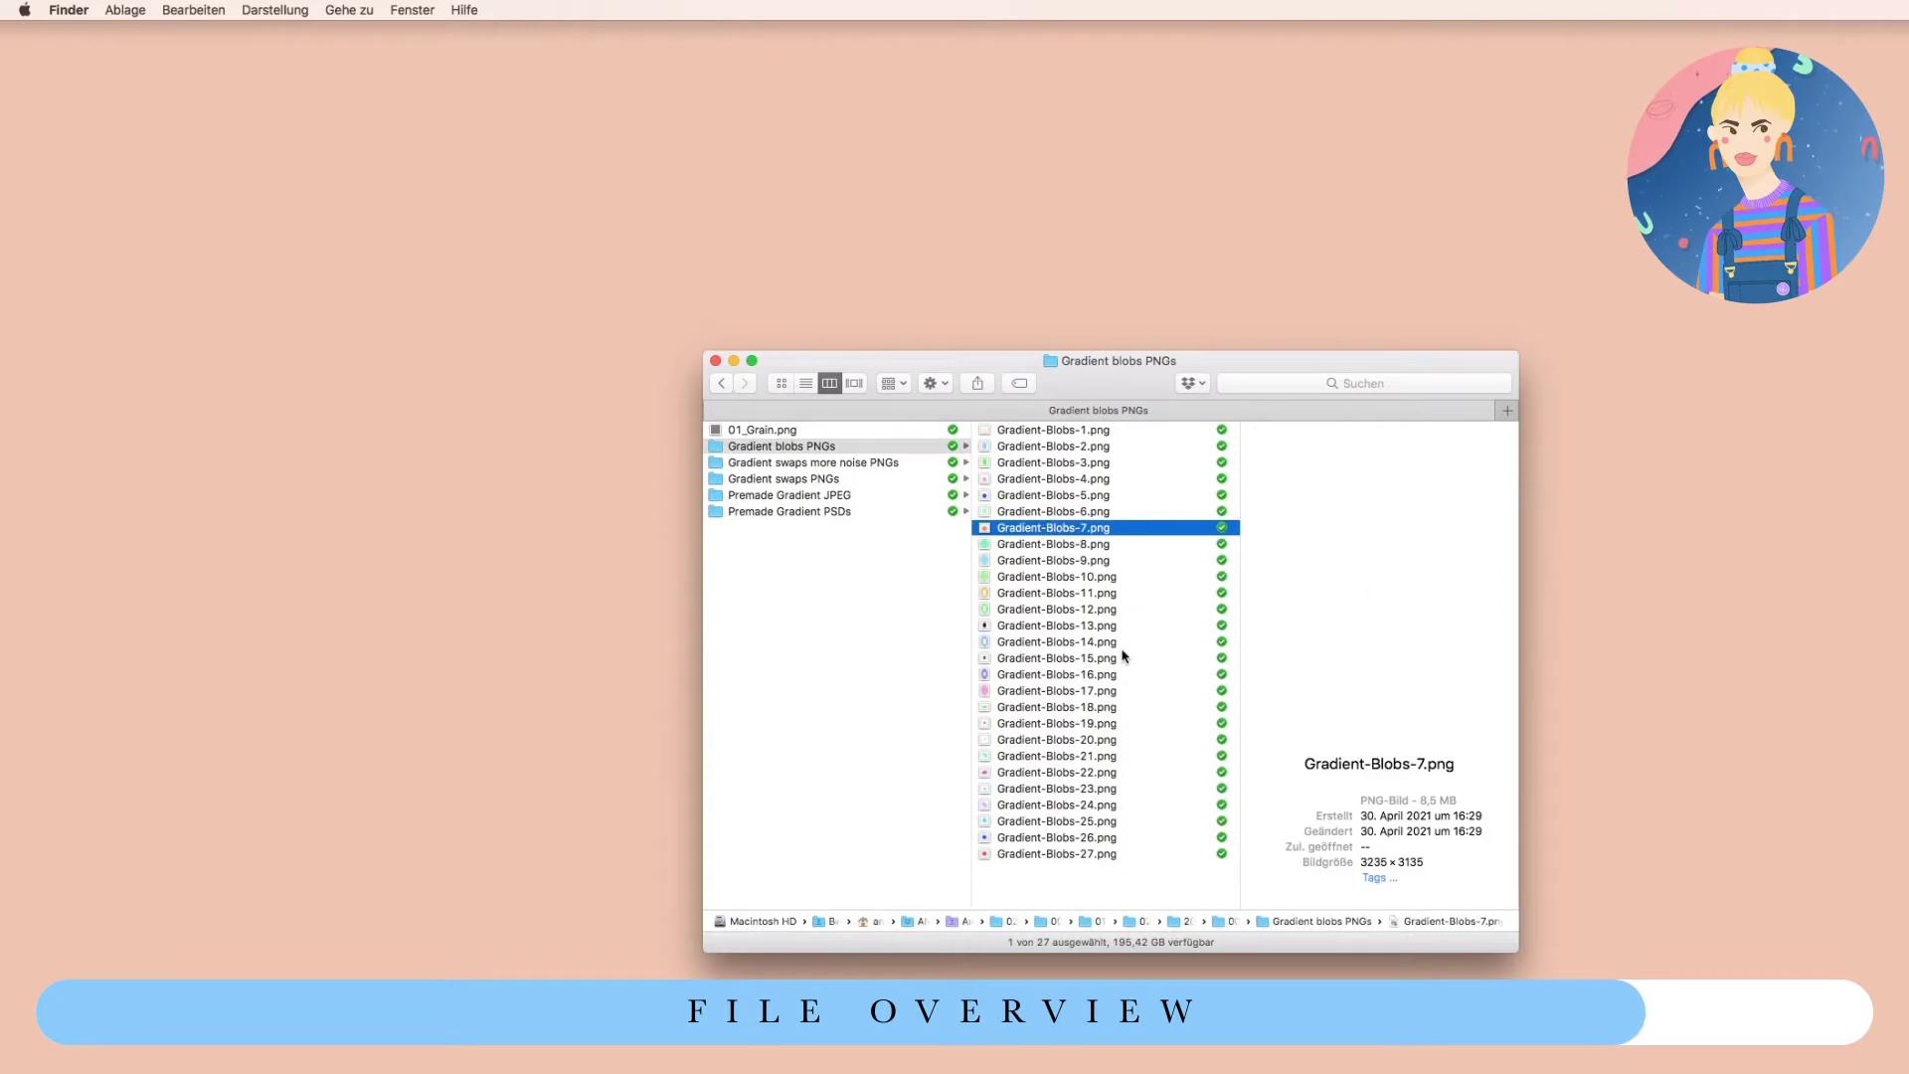
click(1127, 657)
click(1111, 773)
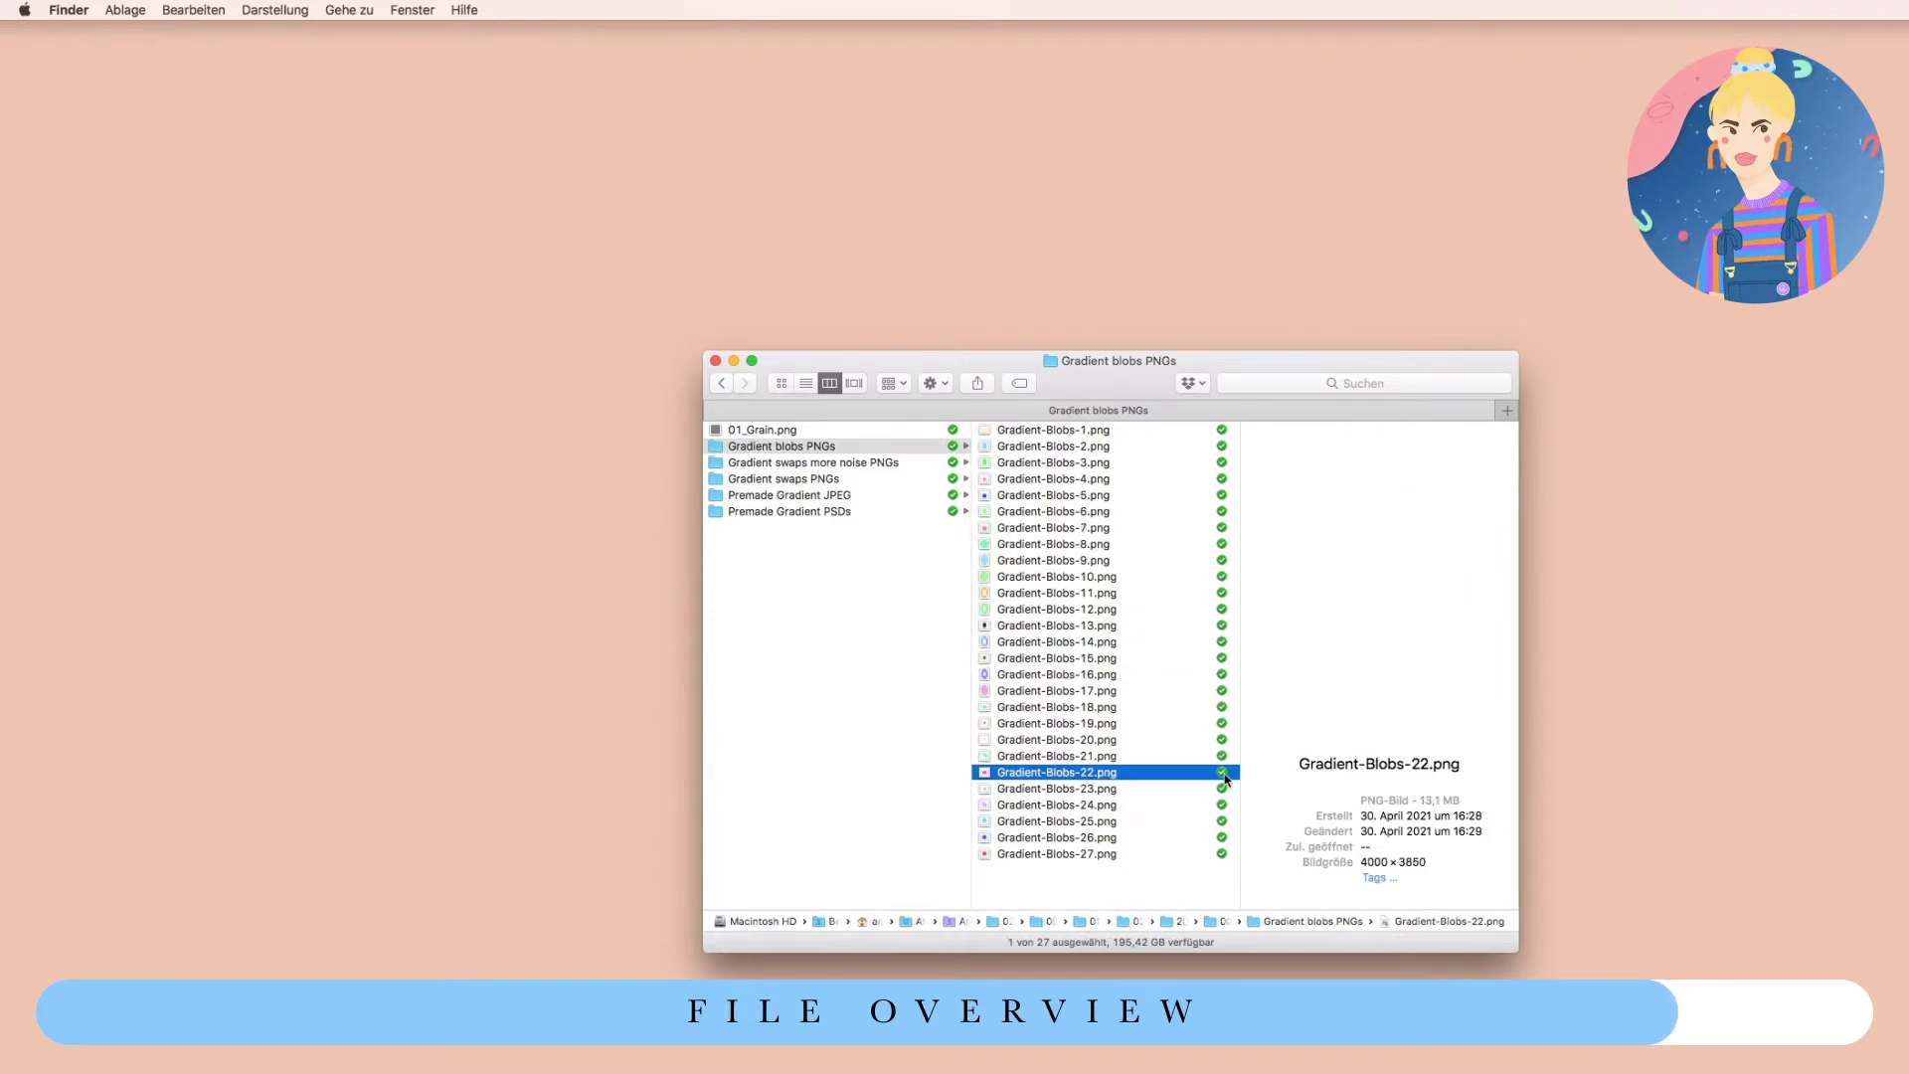
key(Up)
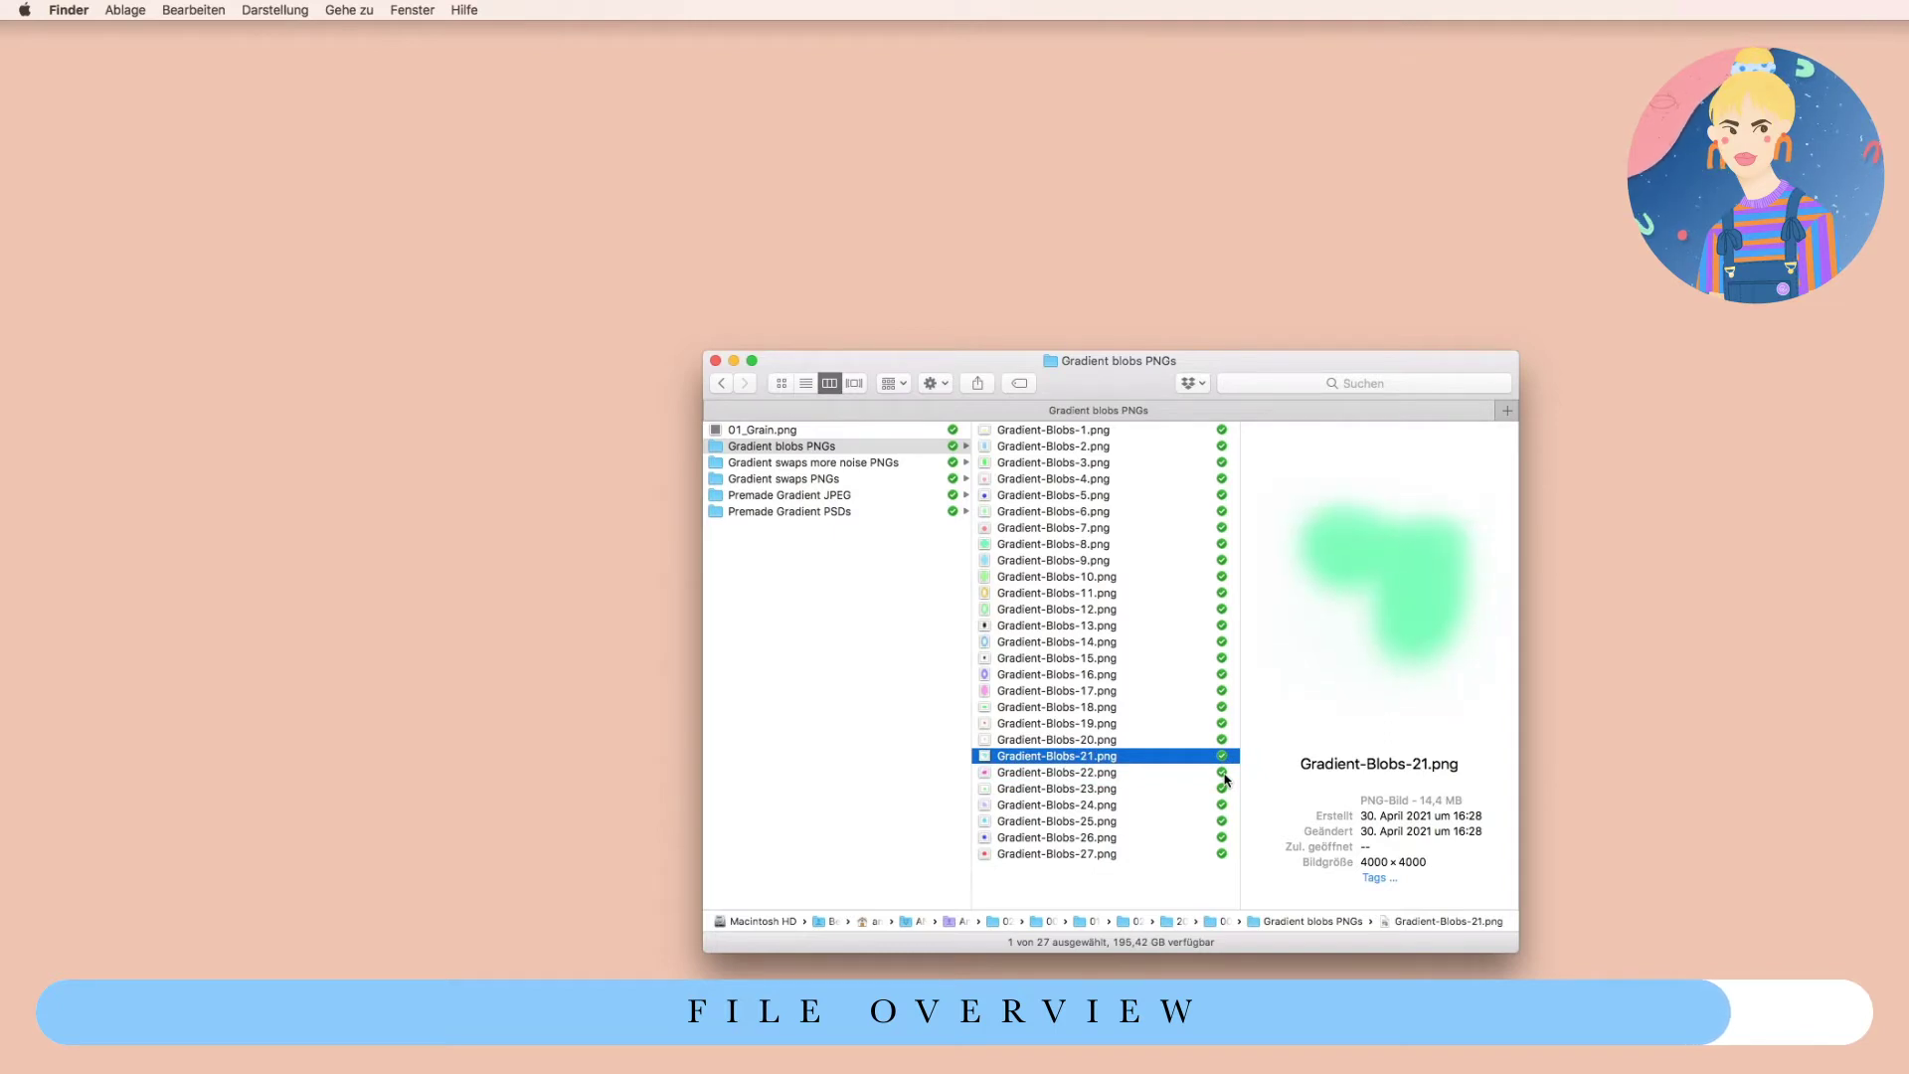
key(Up)
key(Up)
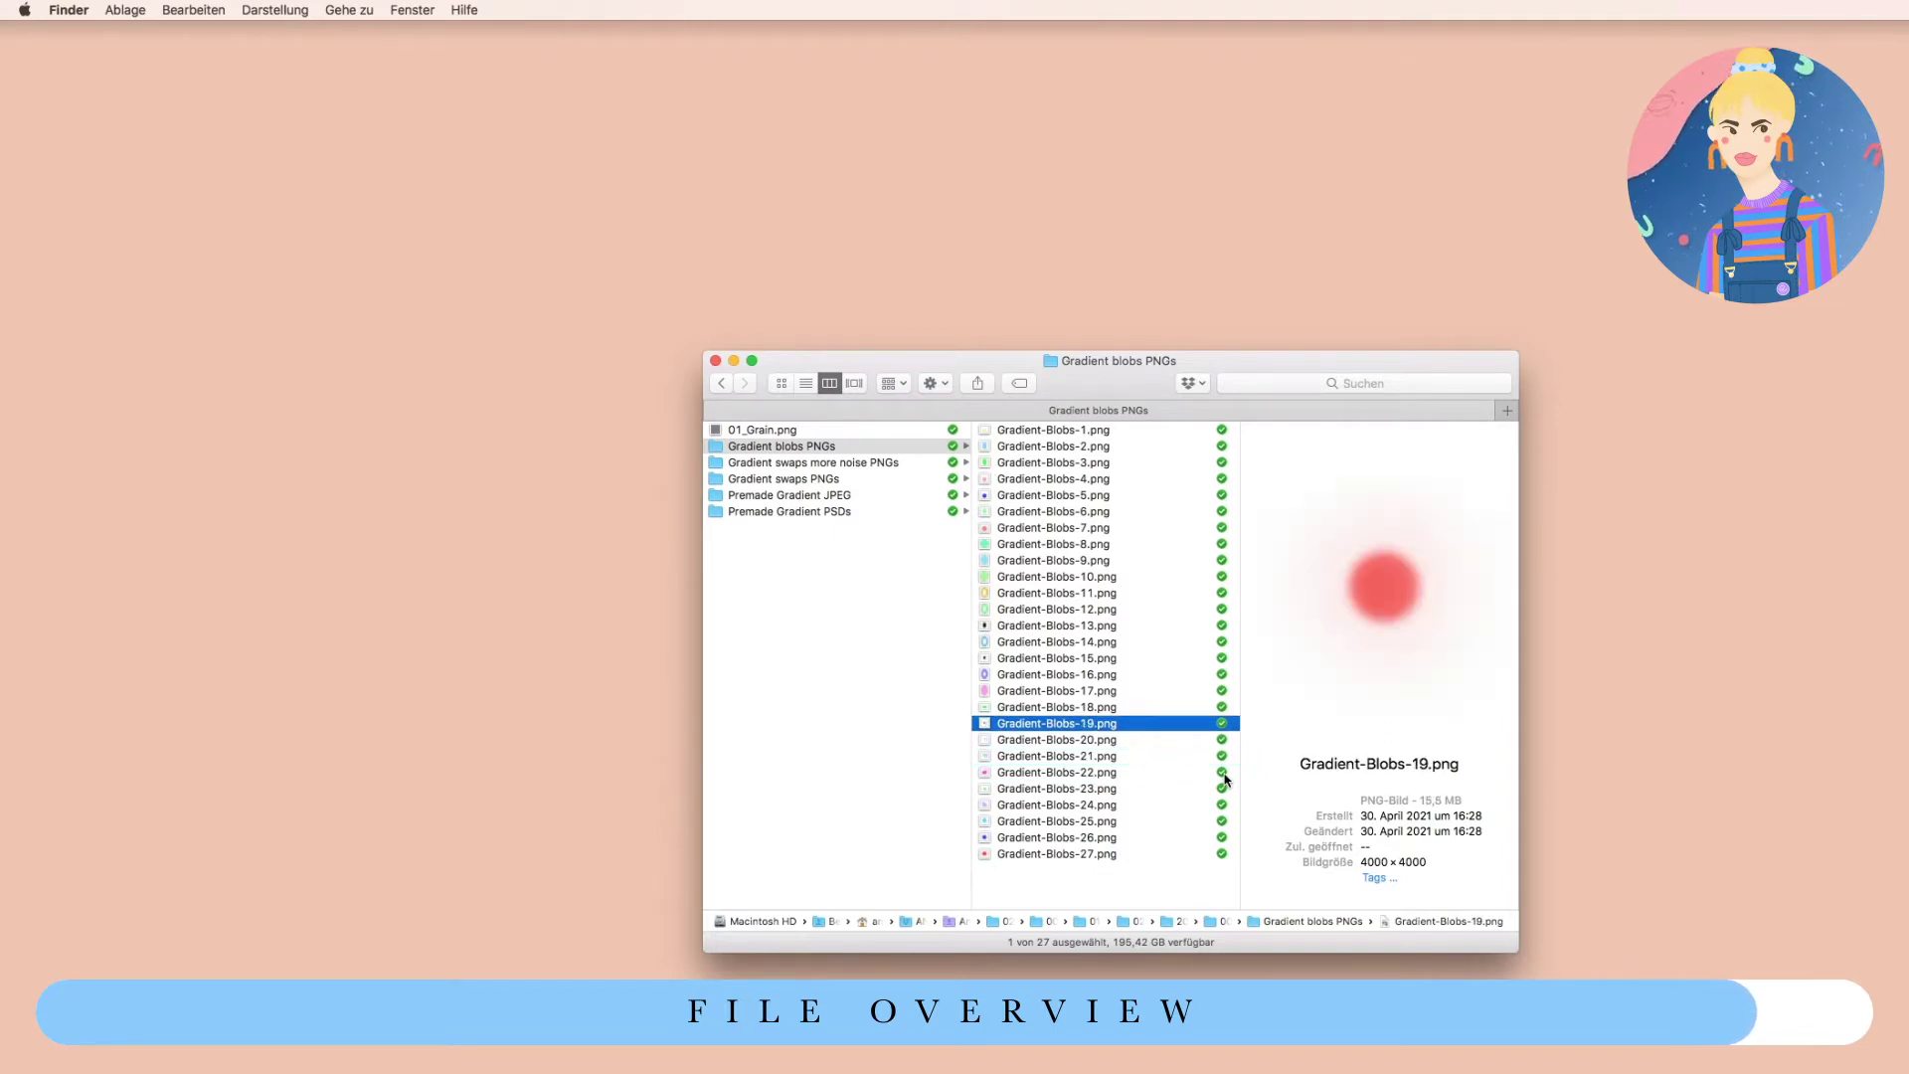
key(Up)
key(Up)
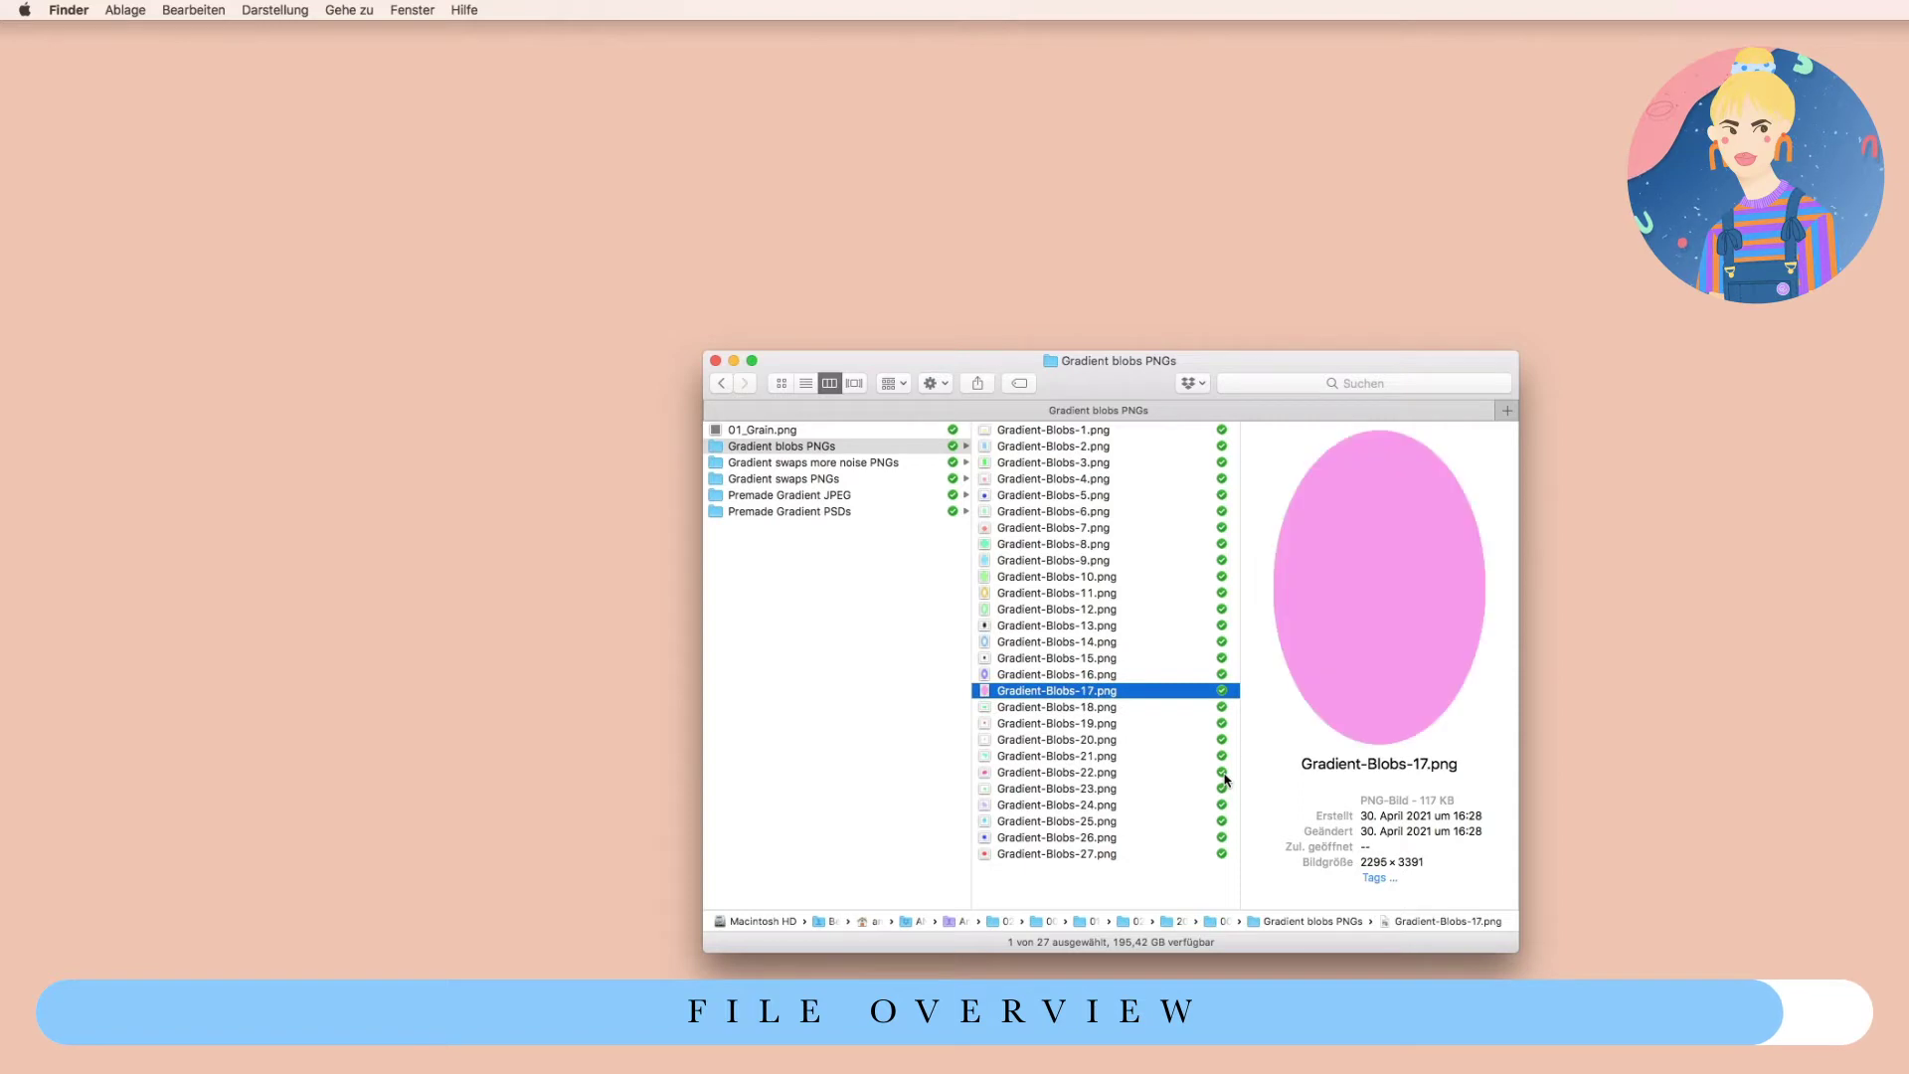
key(Up)
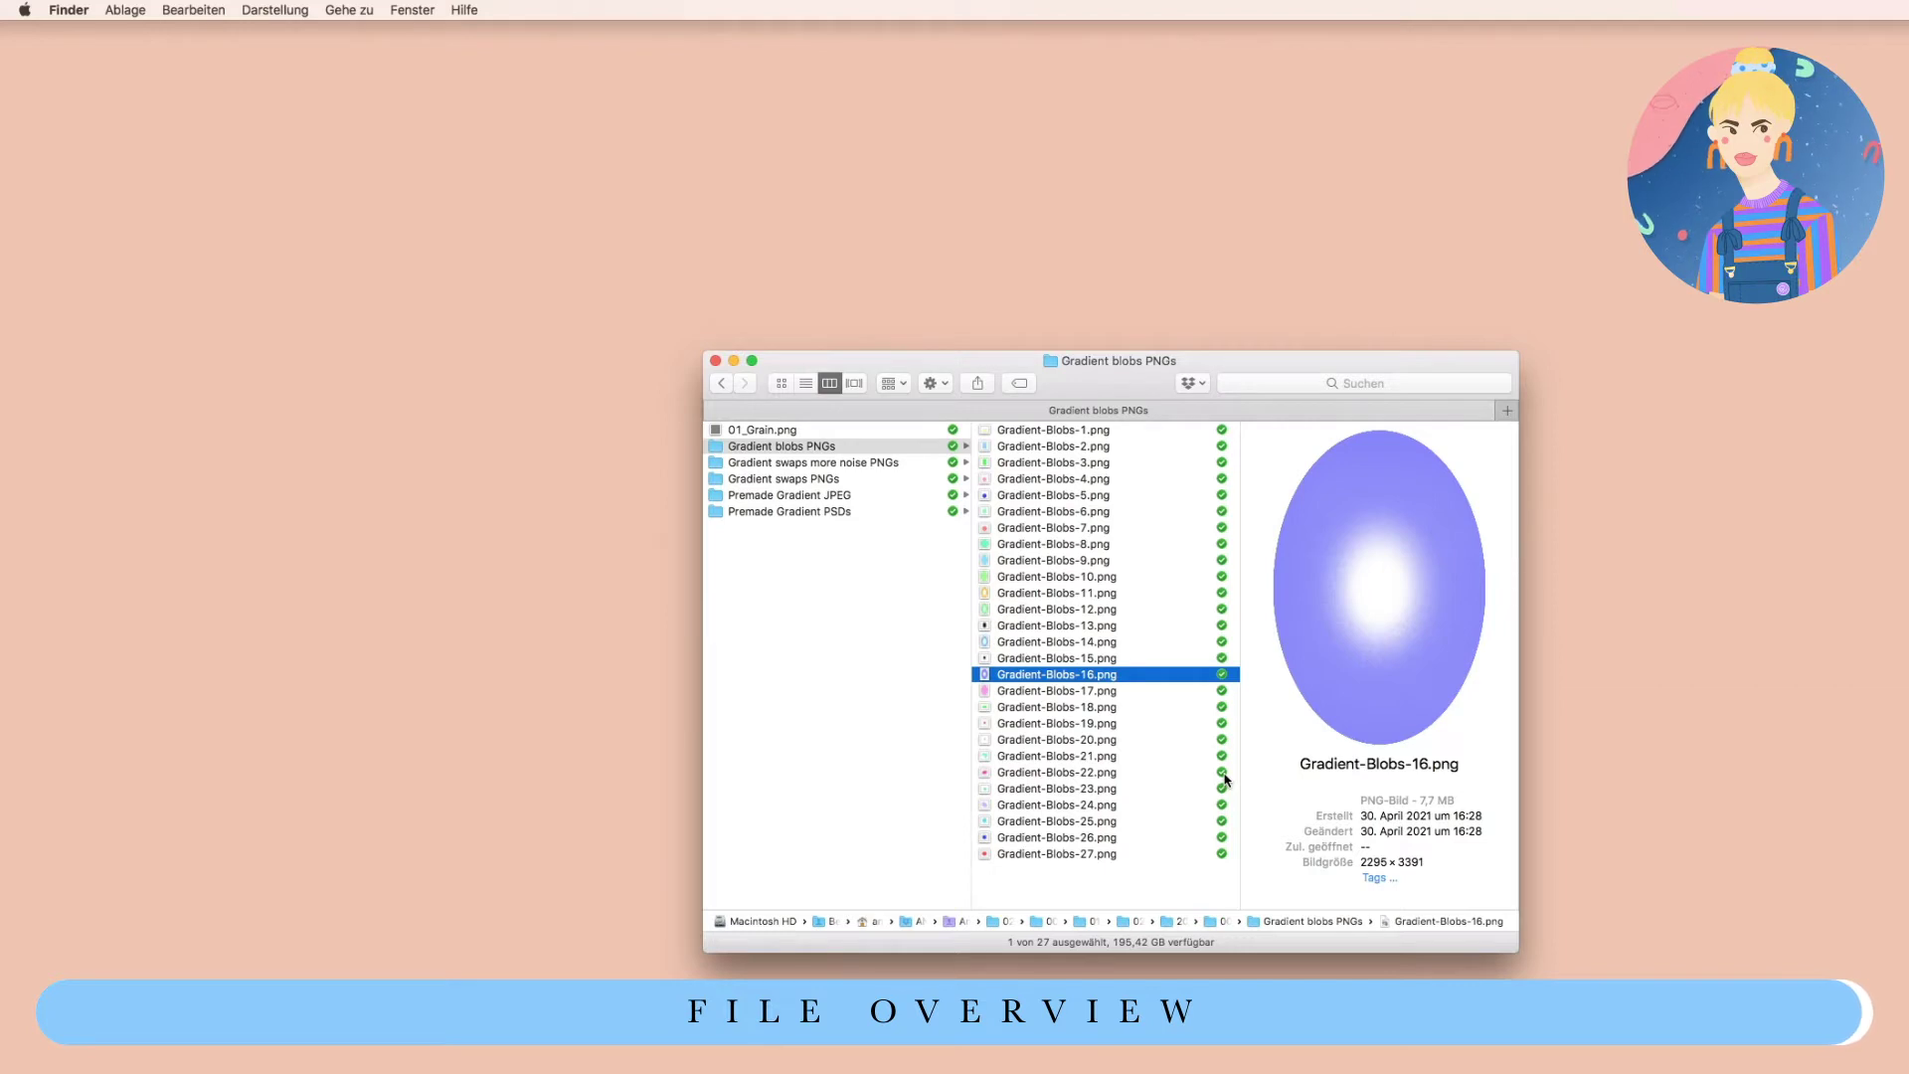
Open 26-gradient.psd from the Premade Gradient PSDs folder in Photoshop and arrange the document and Finder windows side by side.
click(792, 530)
click(813, 512)
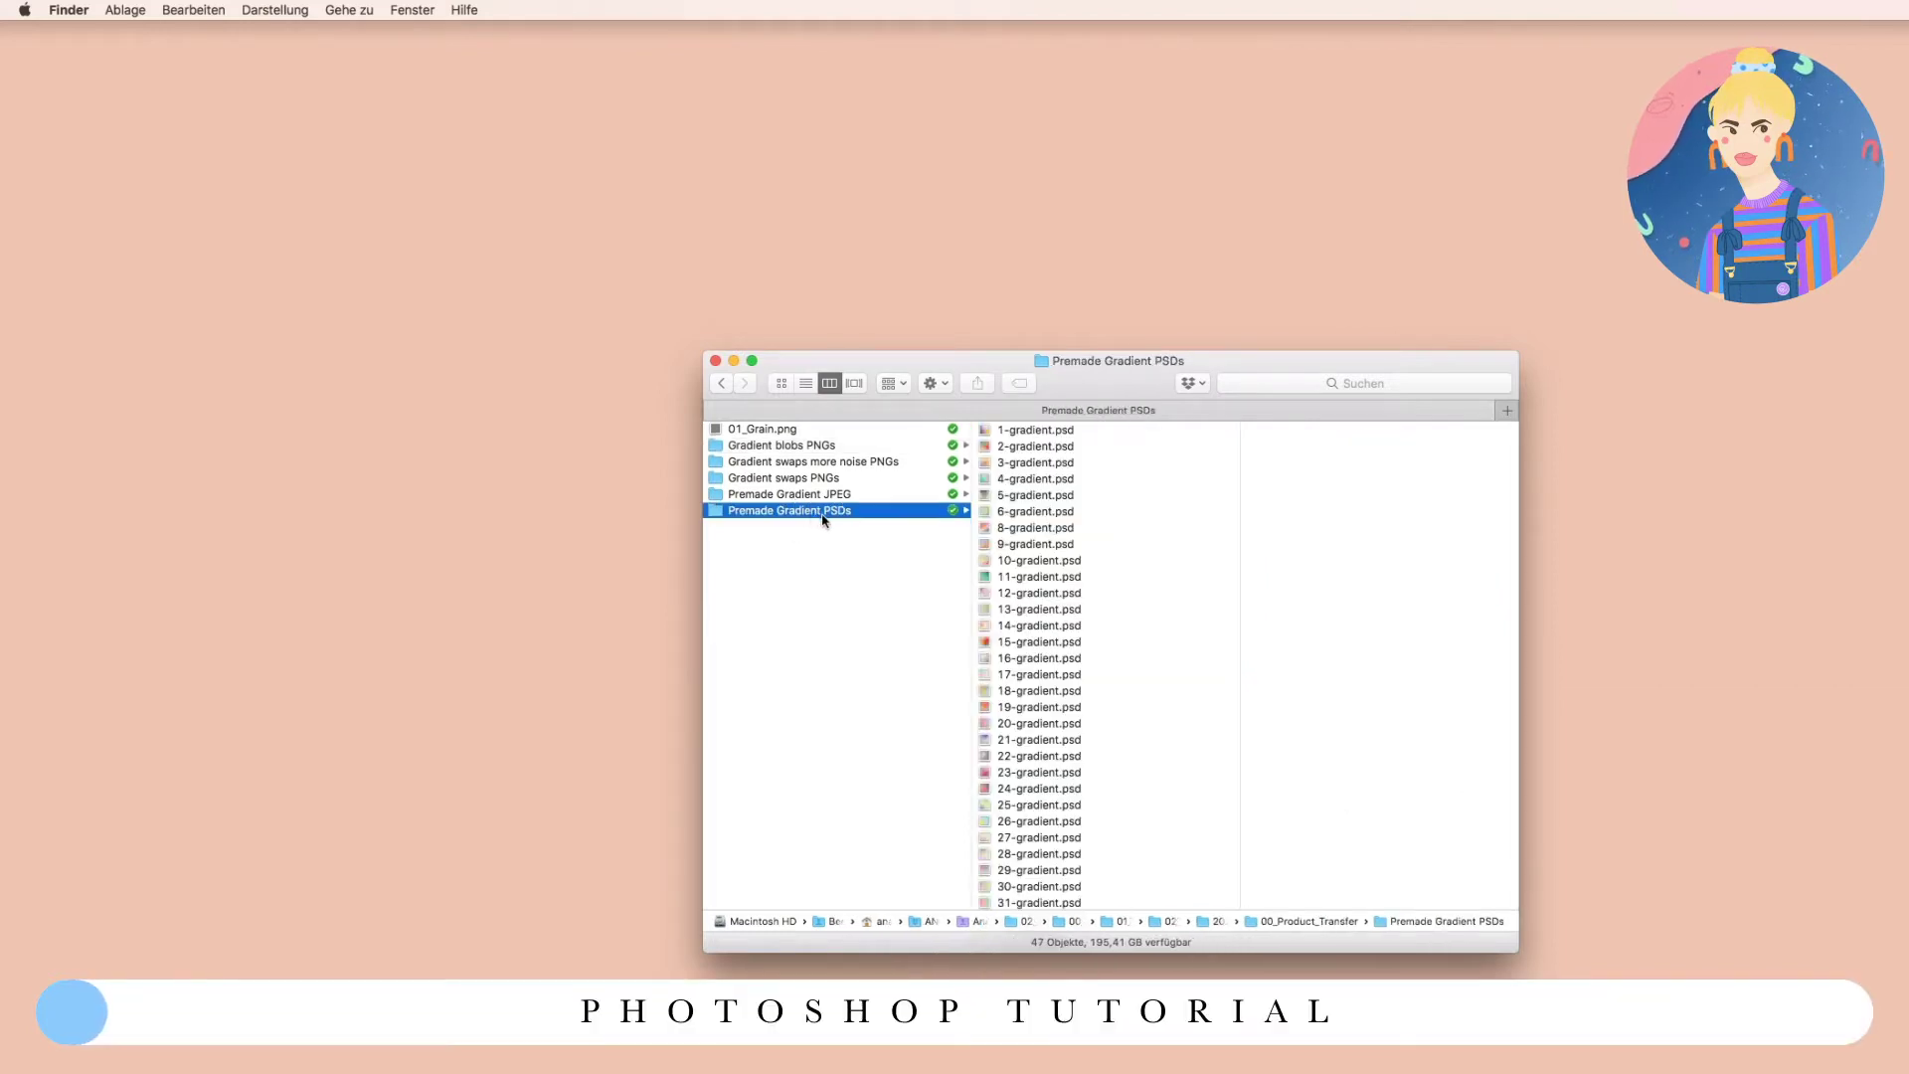
scroll(1103, 590, down, 1)
click(1084, 593)
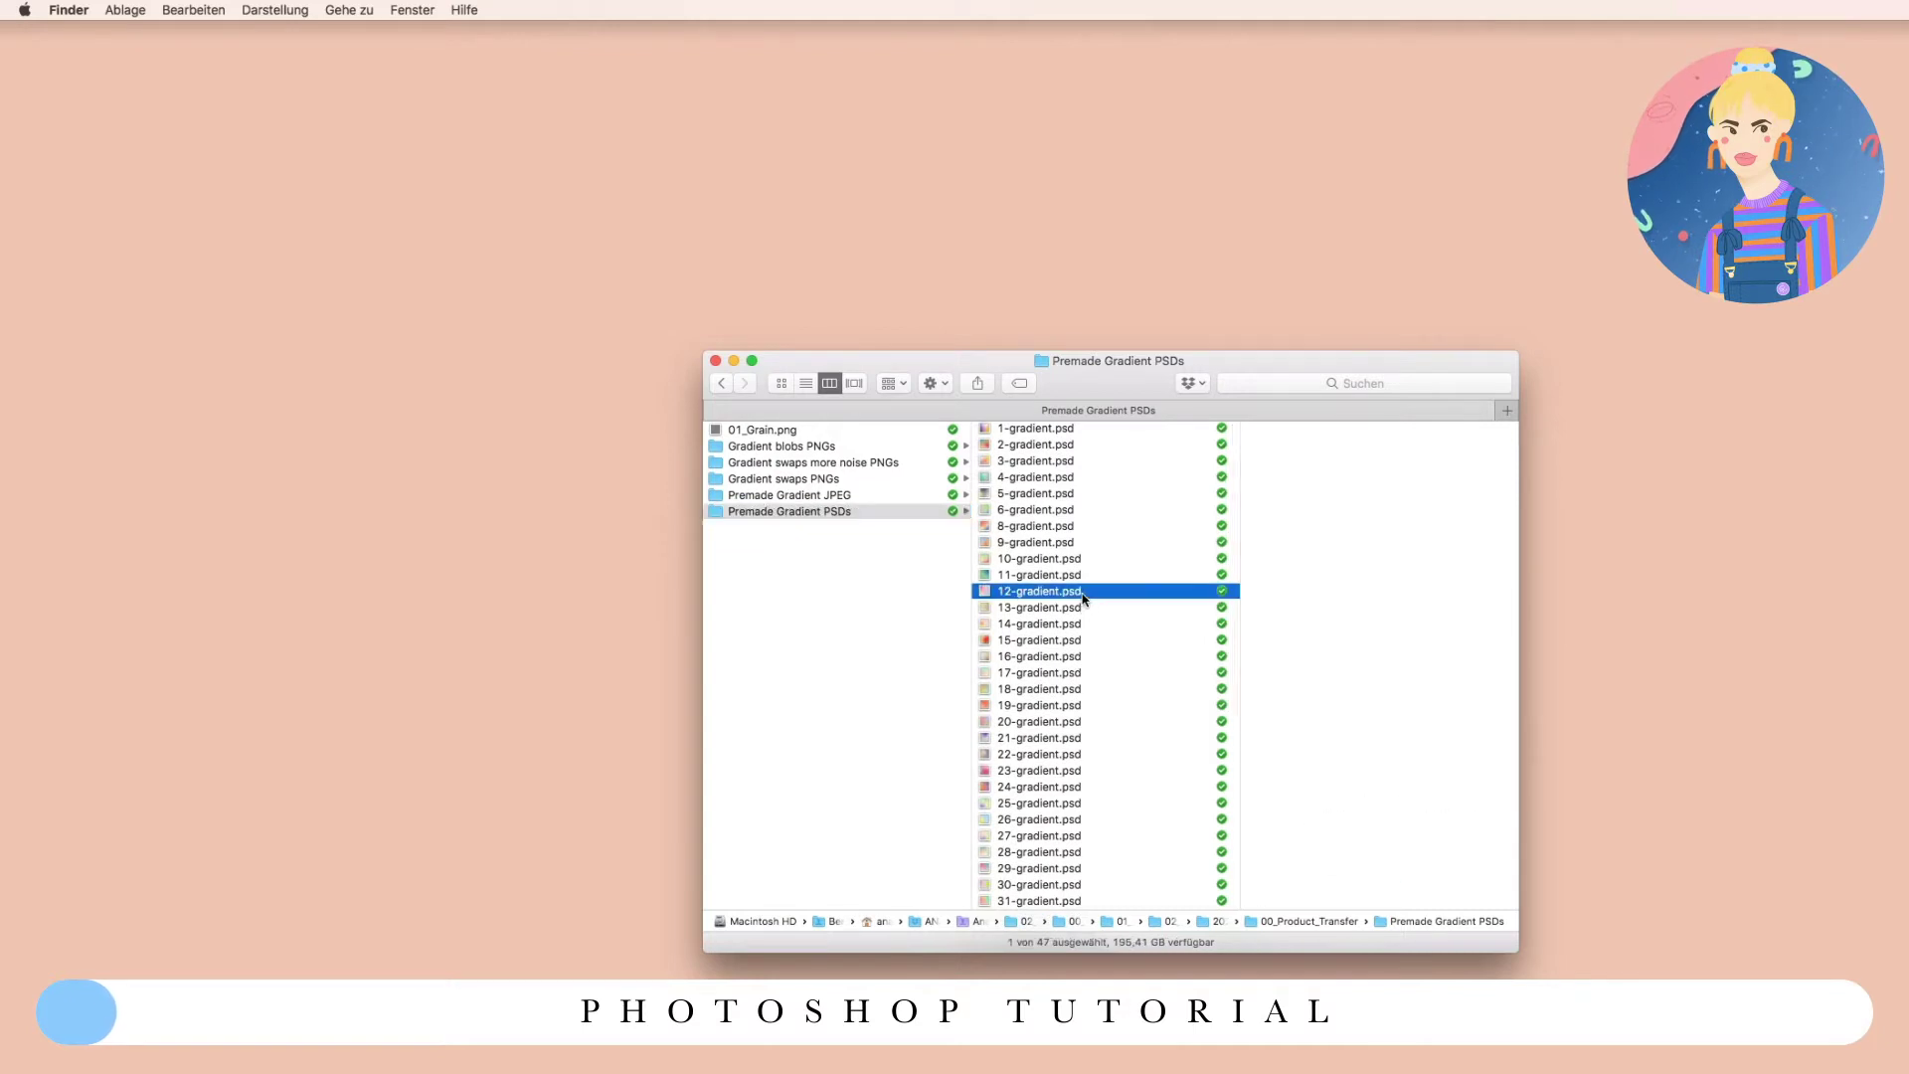
click(1059, 660)
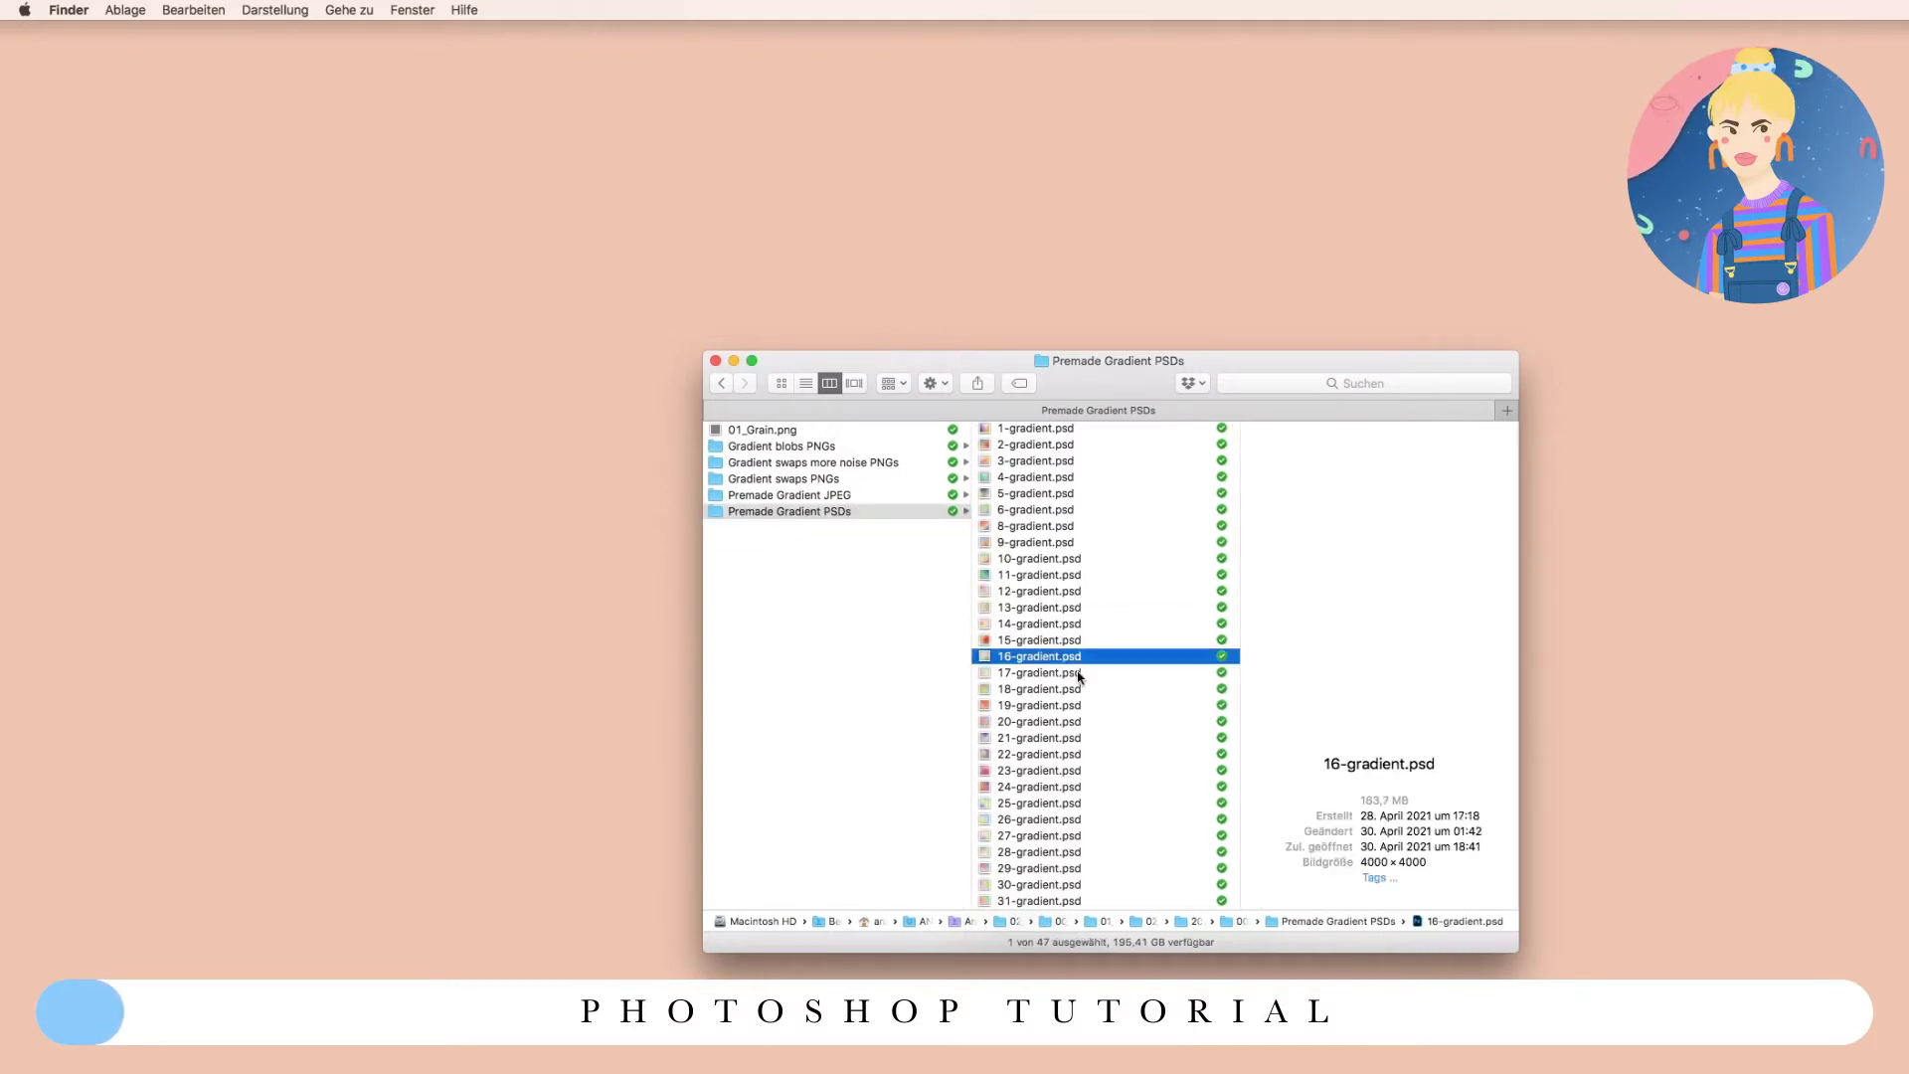
click(1061, 594)
click(1066, 755)
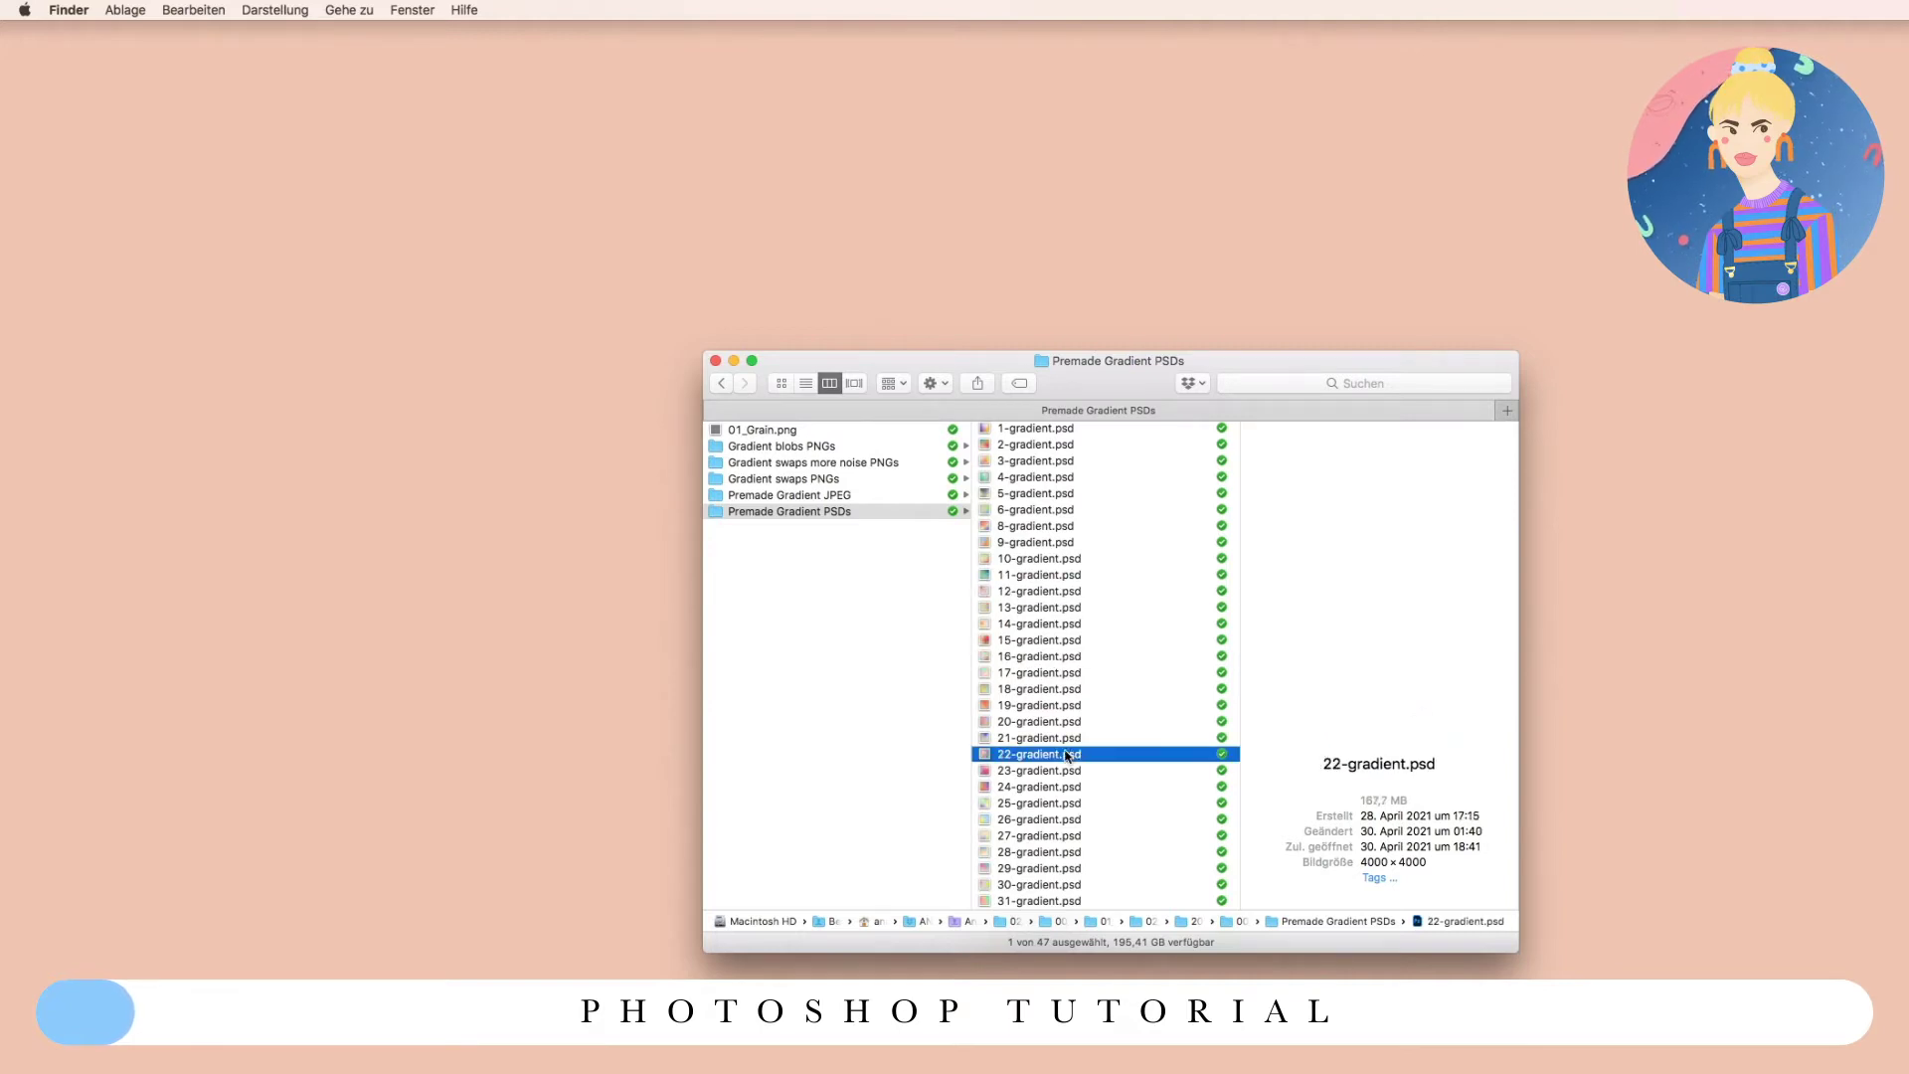
click(1051, 817)
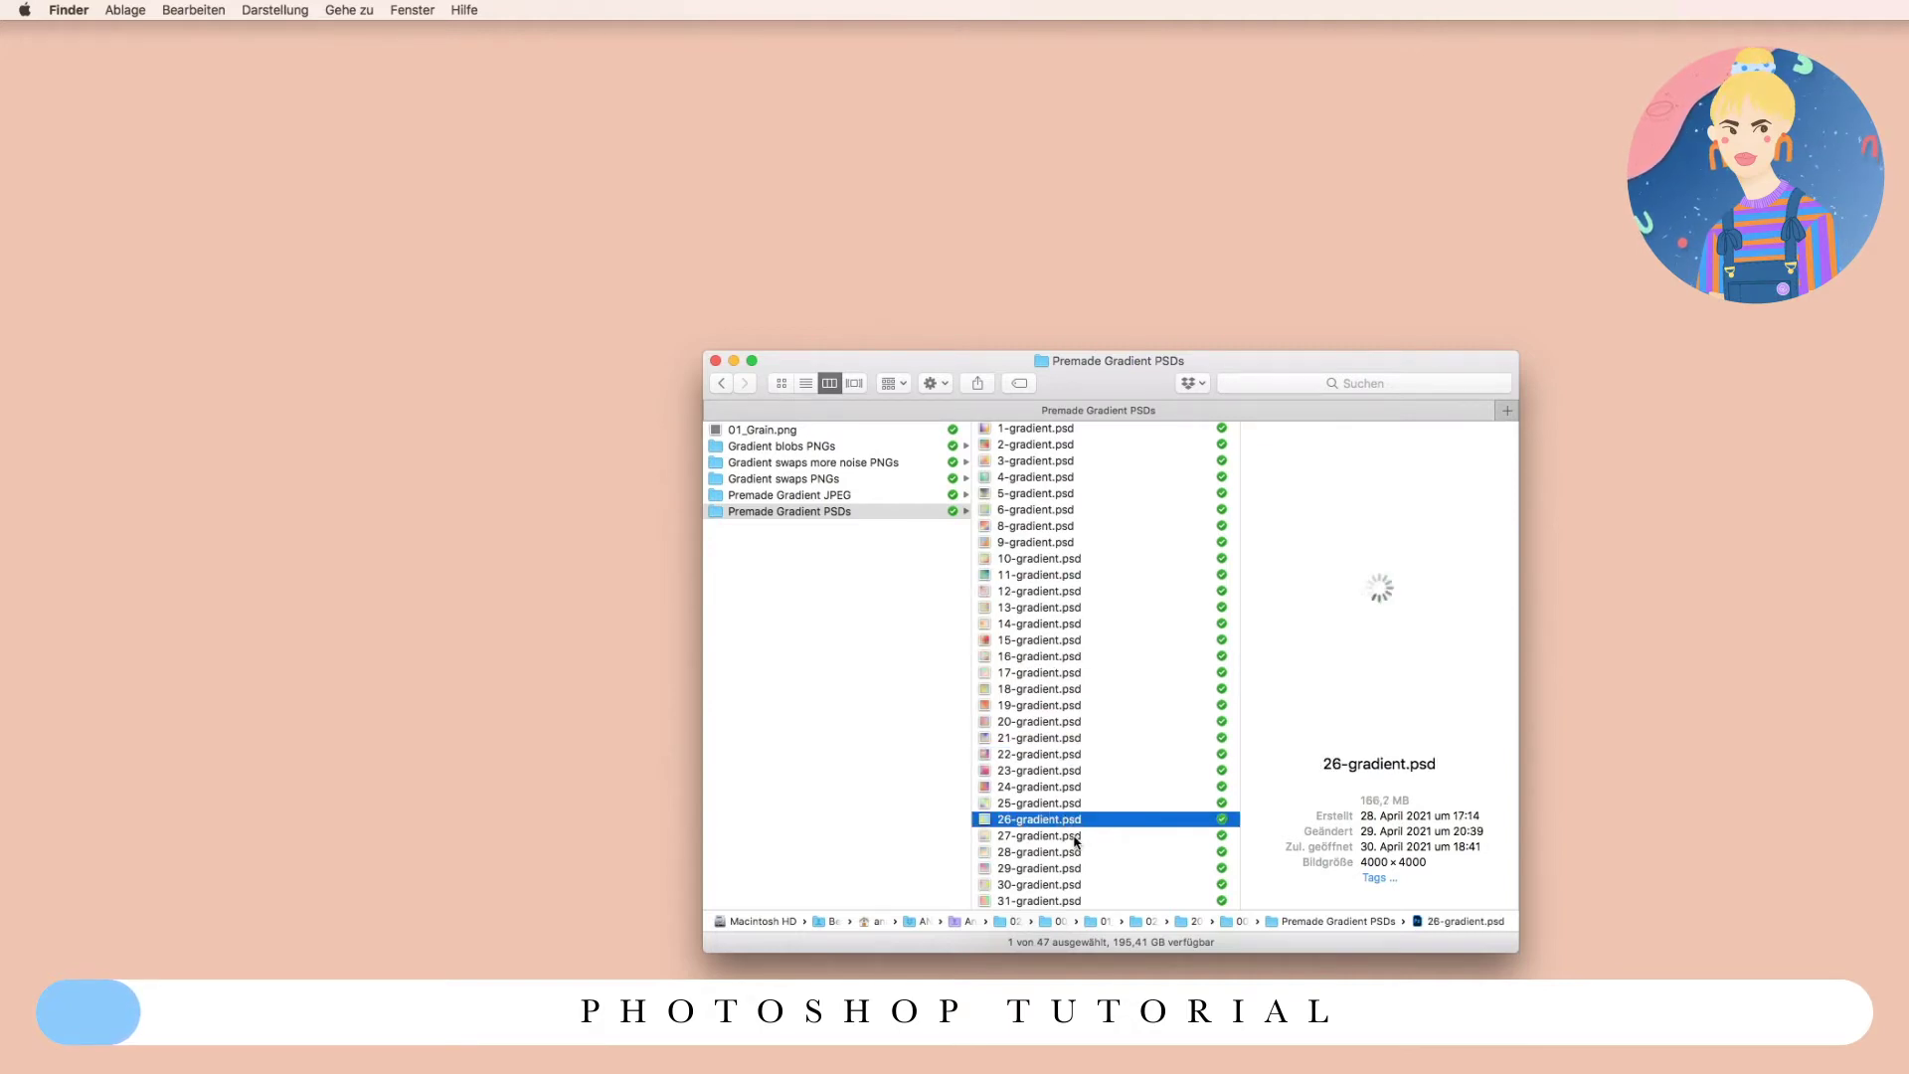
double_click(1075, 823)
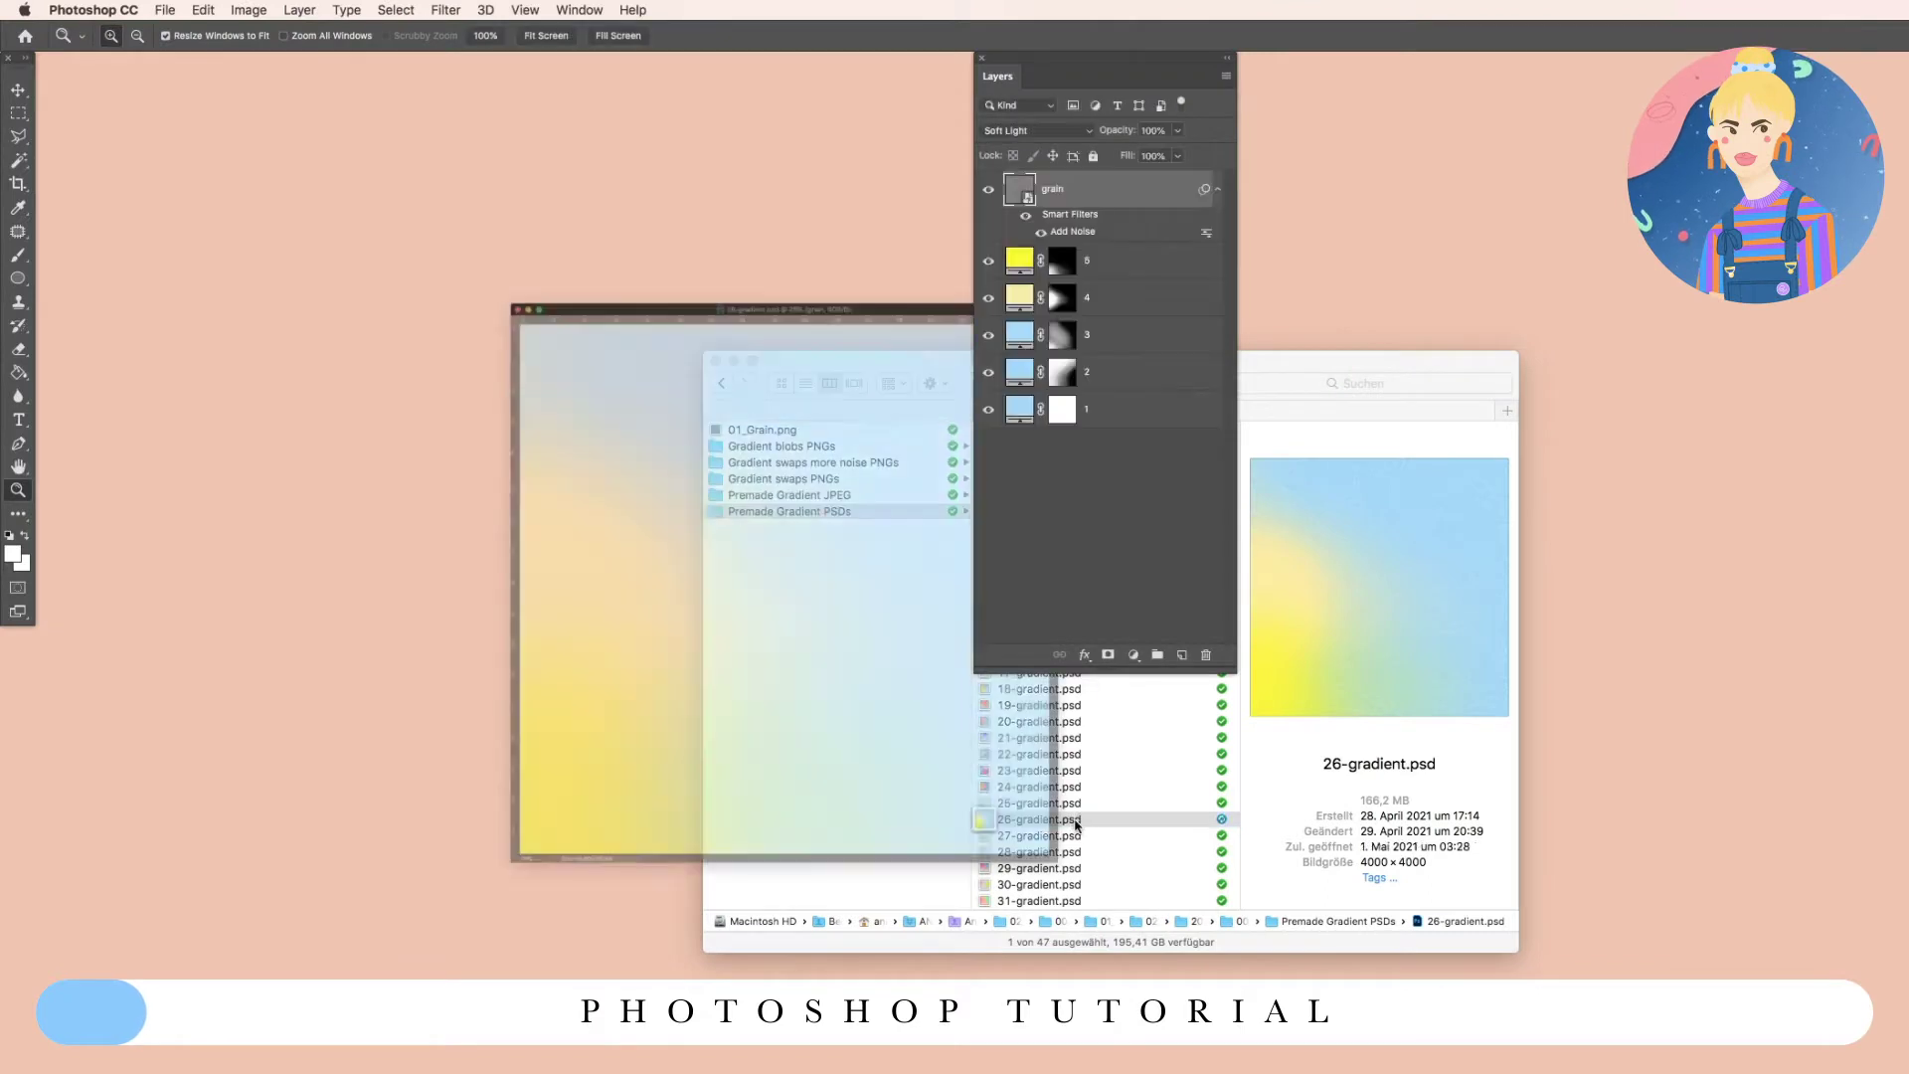
drag(1263, 368, 1613, 597)
click(768, 72)
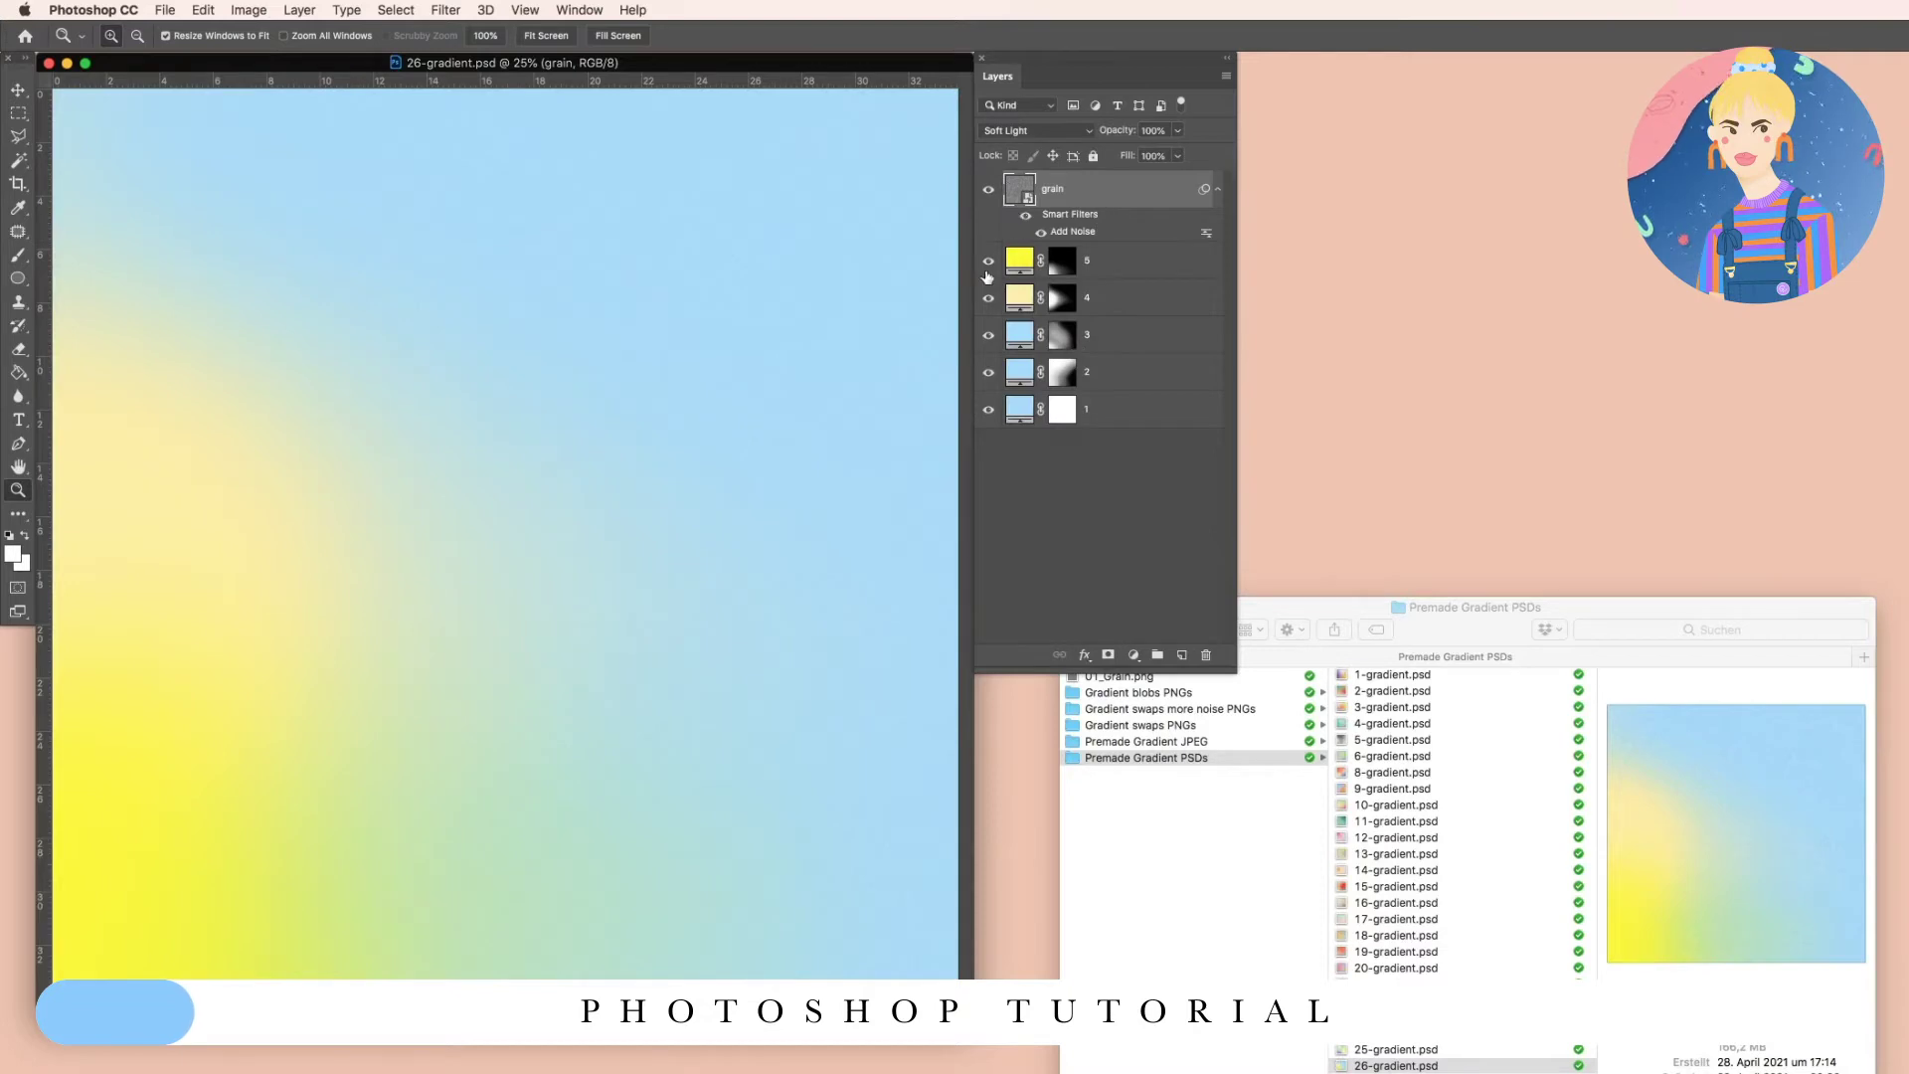
Change the solid fill color of layer 1 to light green c2ffb8.
double_click(1014, 410)
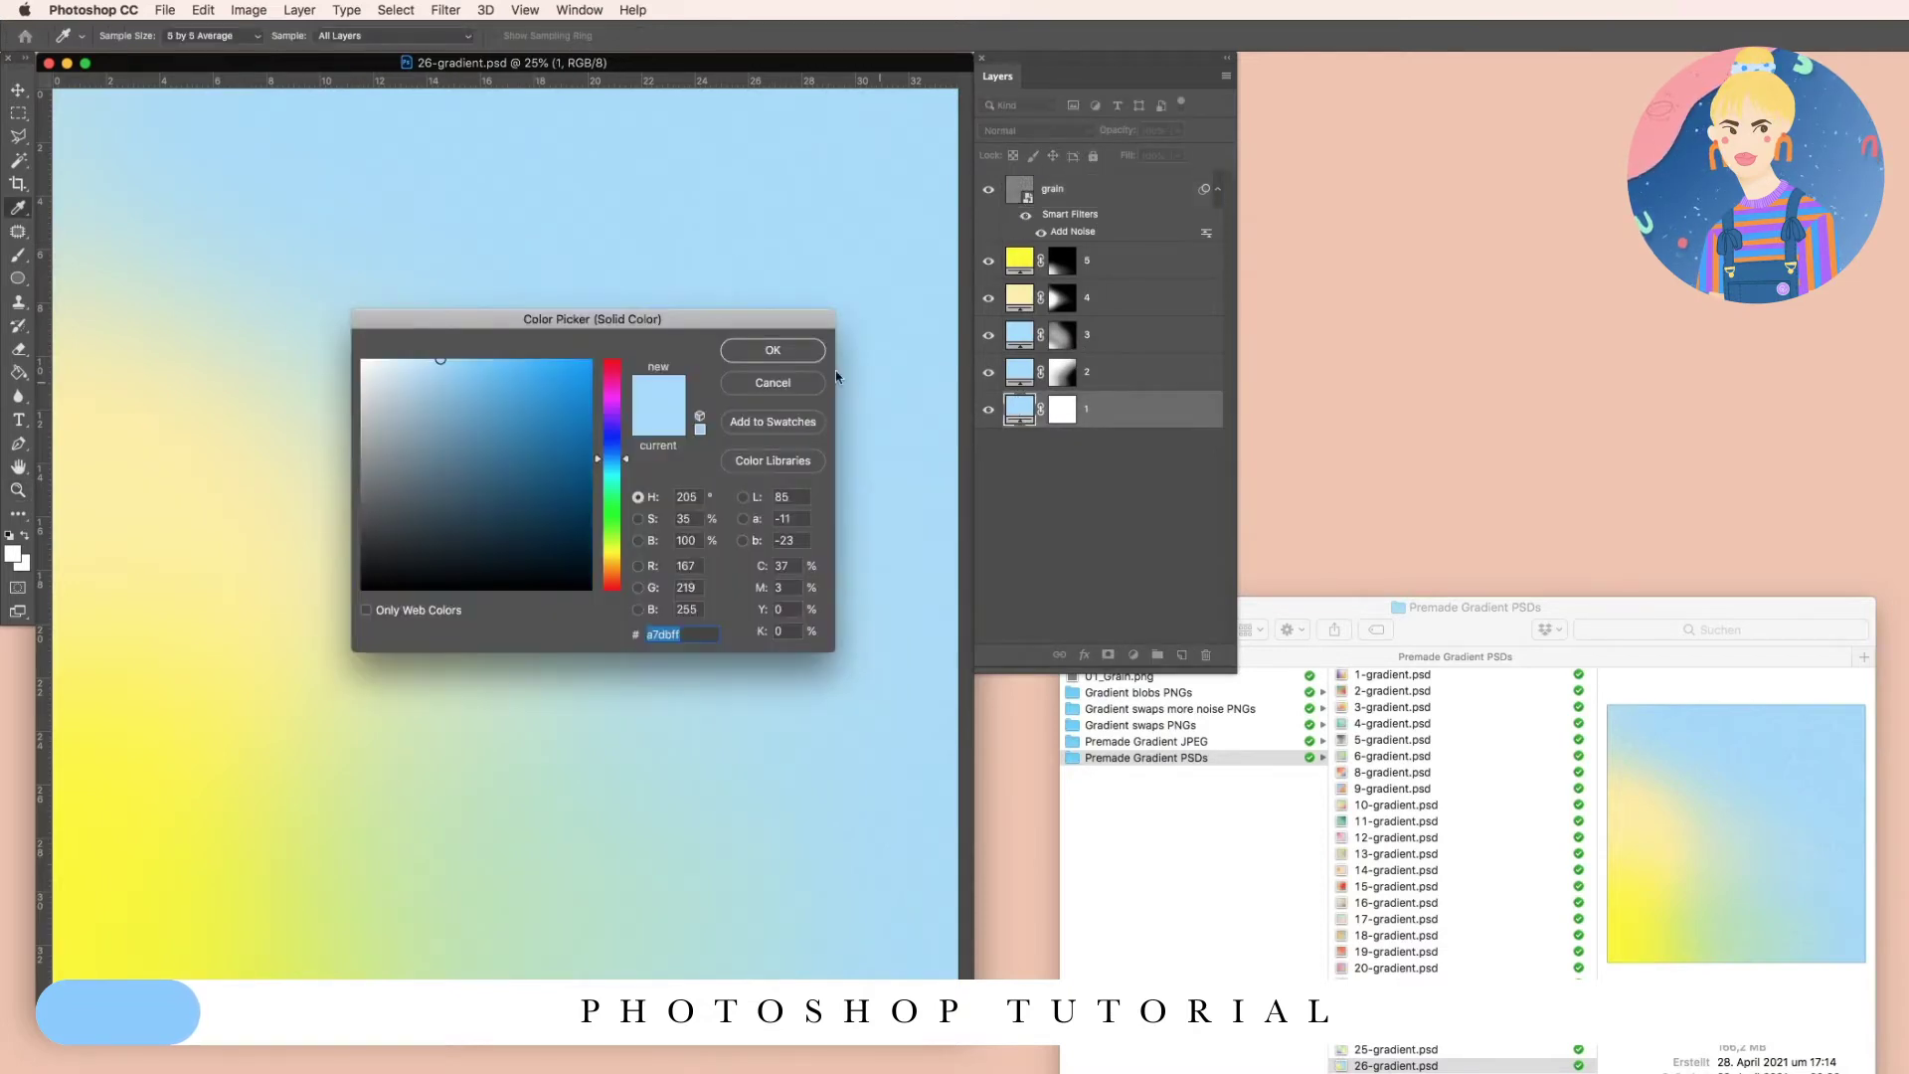
mouse_move(505, 412)
mouse_down()
mouse_move(557, 417)
mouse_move(517, 388)
mouse_move(562, 390)
mouse_up()
drag(610, 459, 610, 518)
click(486, 391)
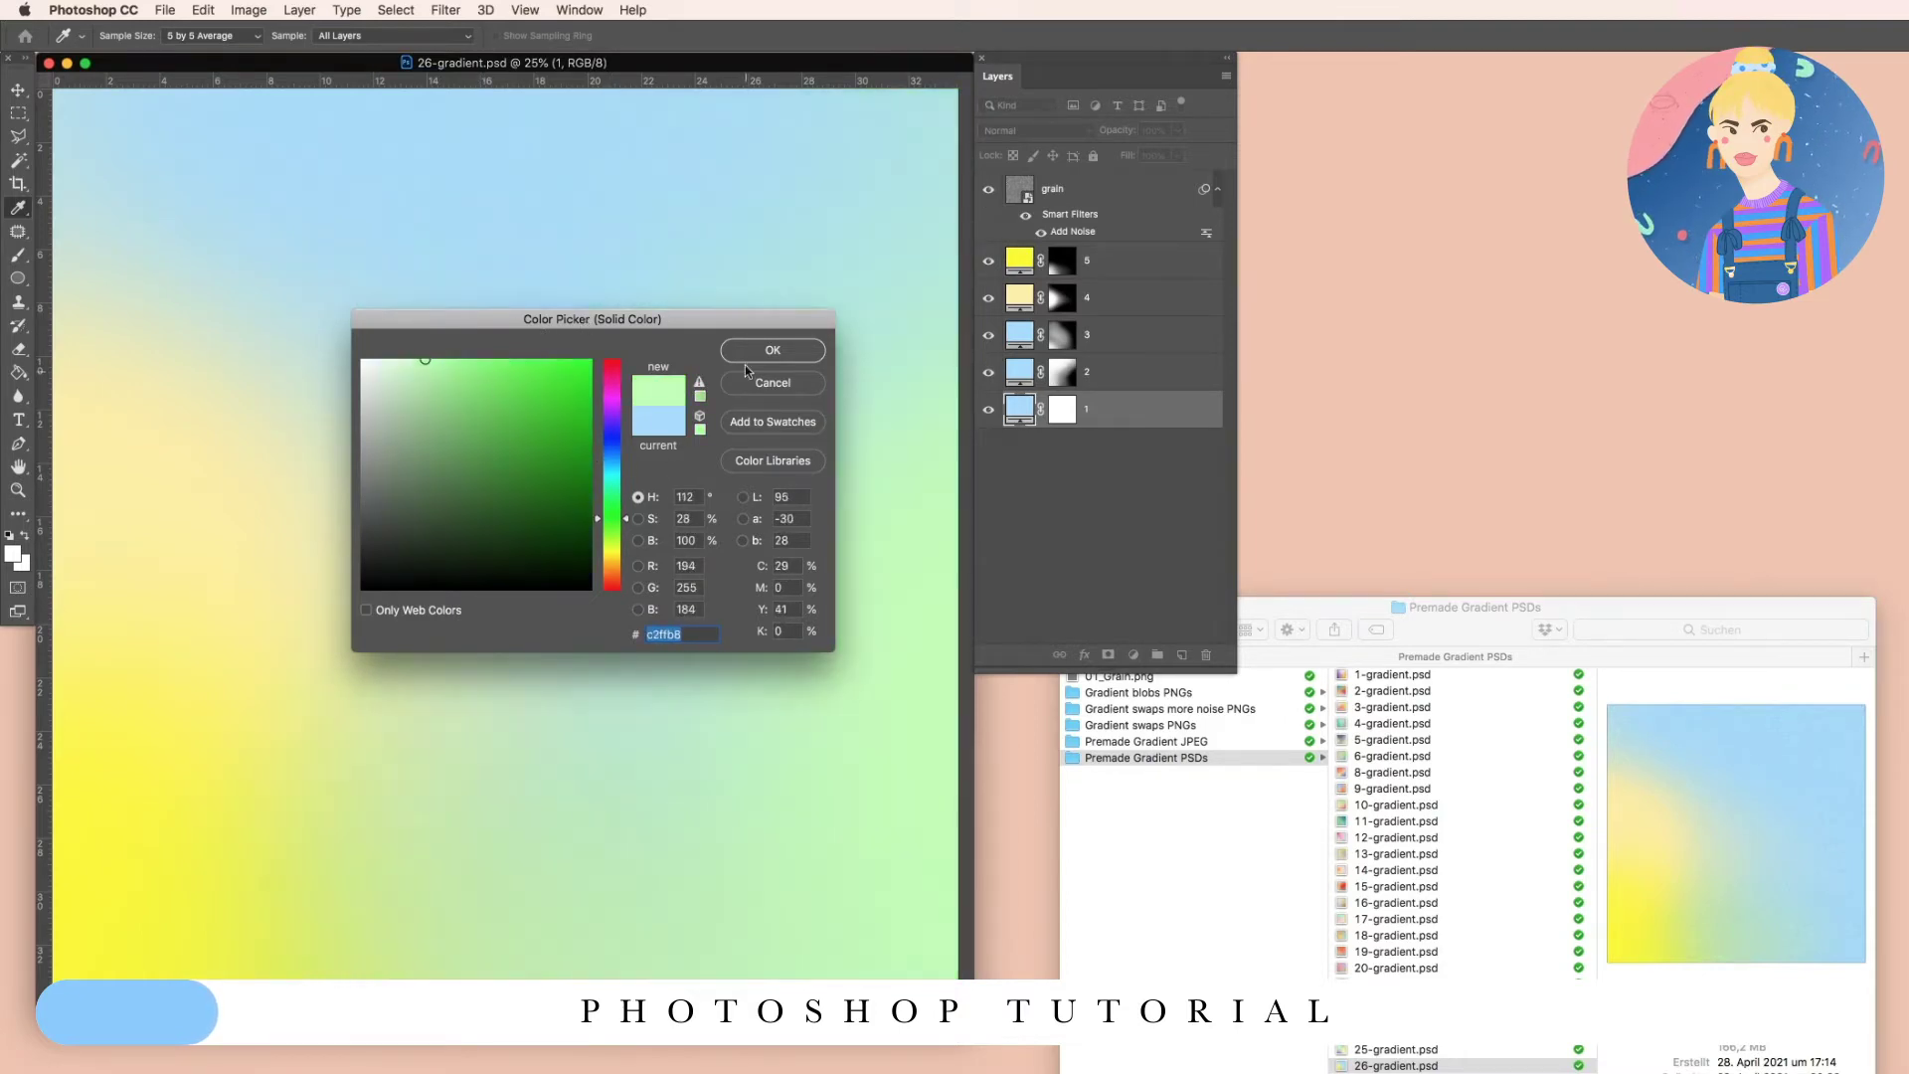
click(772, 350)
Change the solid fill color of layer 2 to a darker, muted blue and toggle the layer's visibility to compare.
double_click(1026, 381)
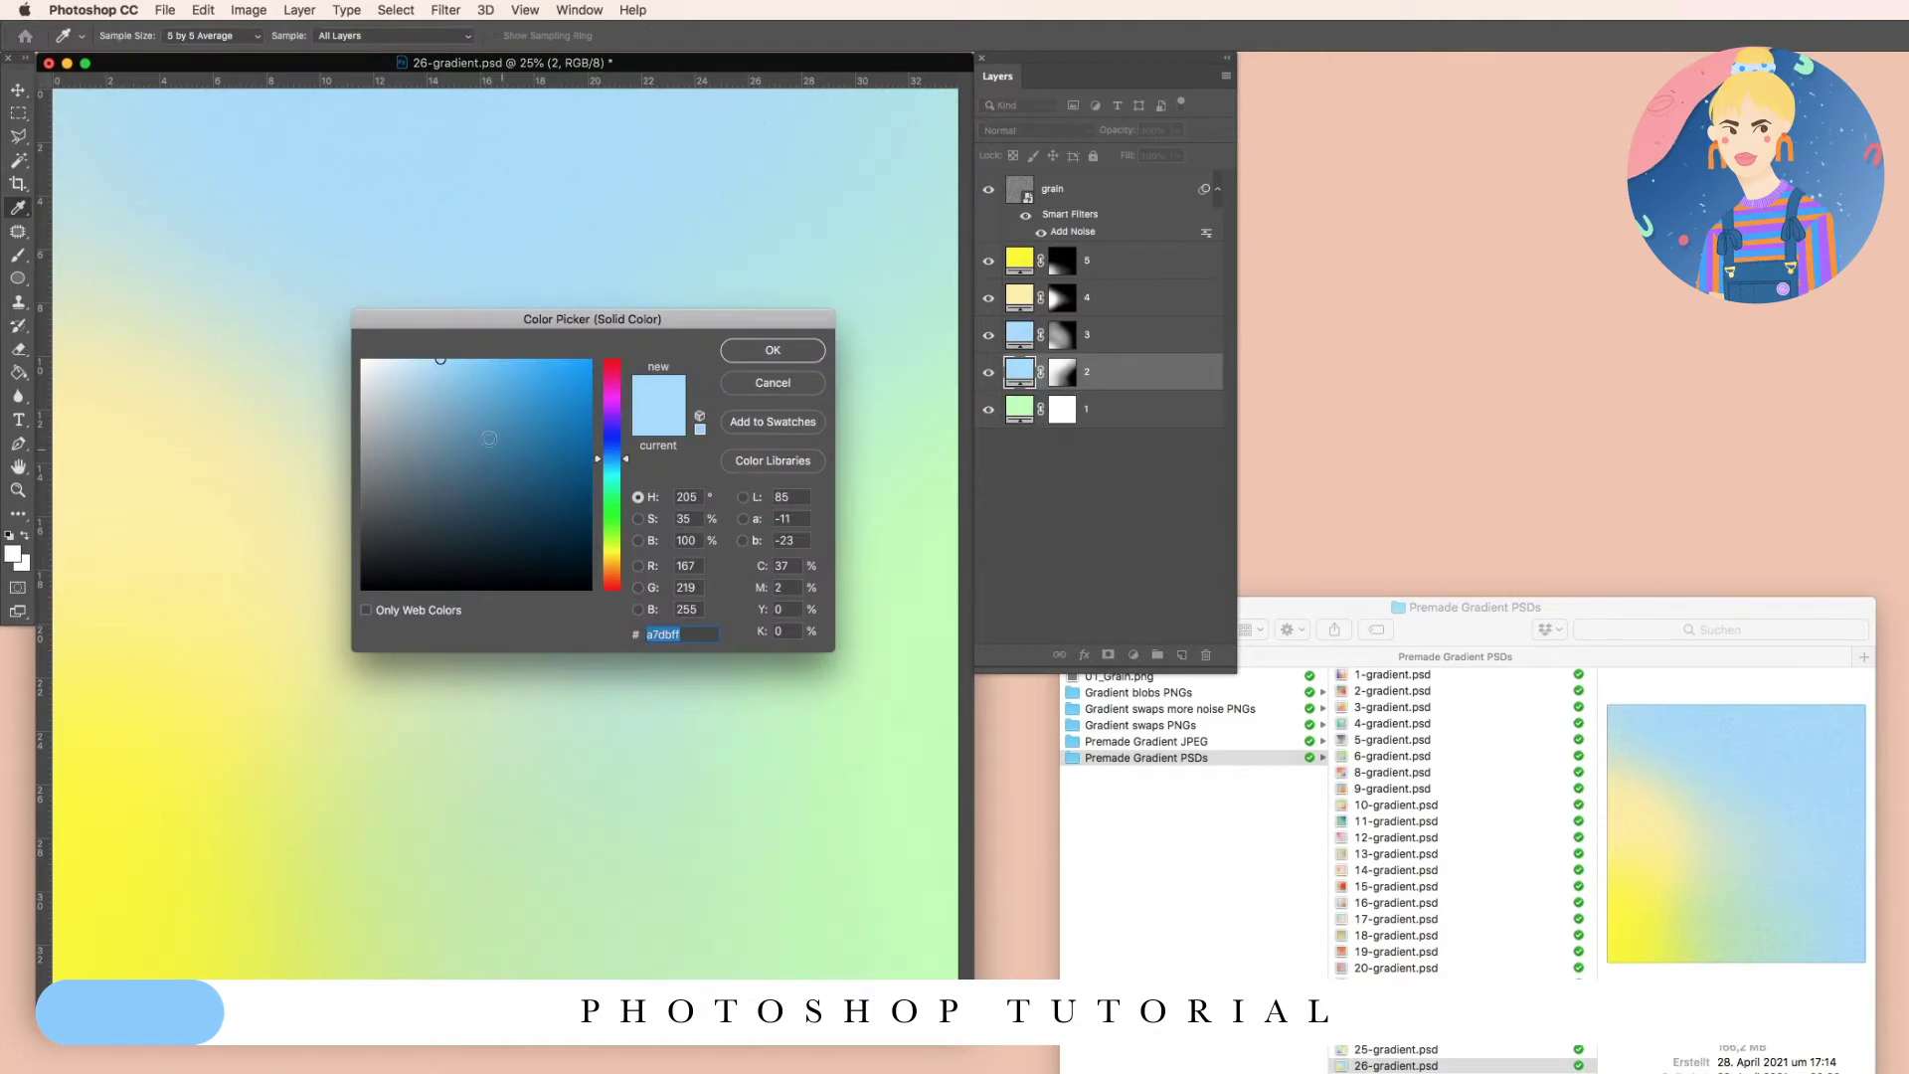
click(452, 402)
click(772, 350)
key(z)
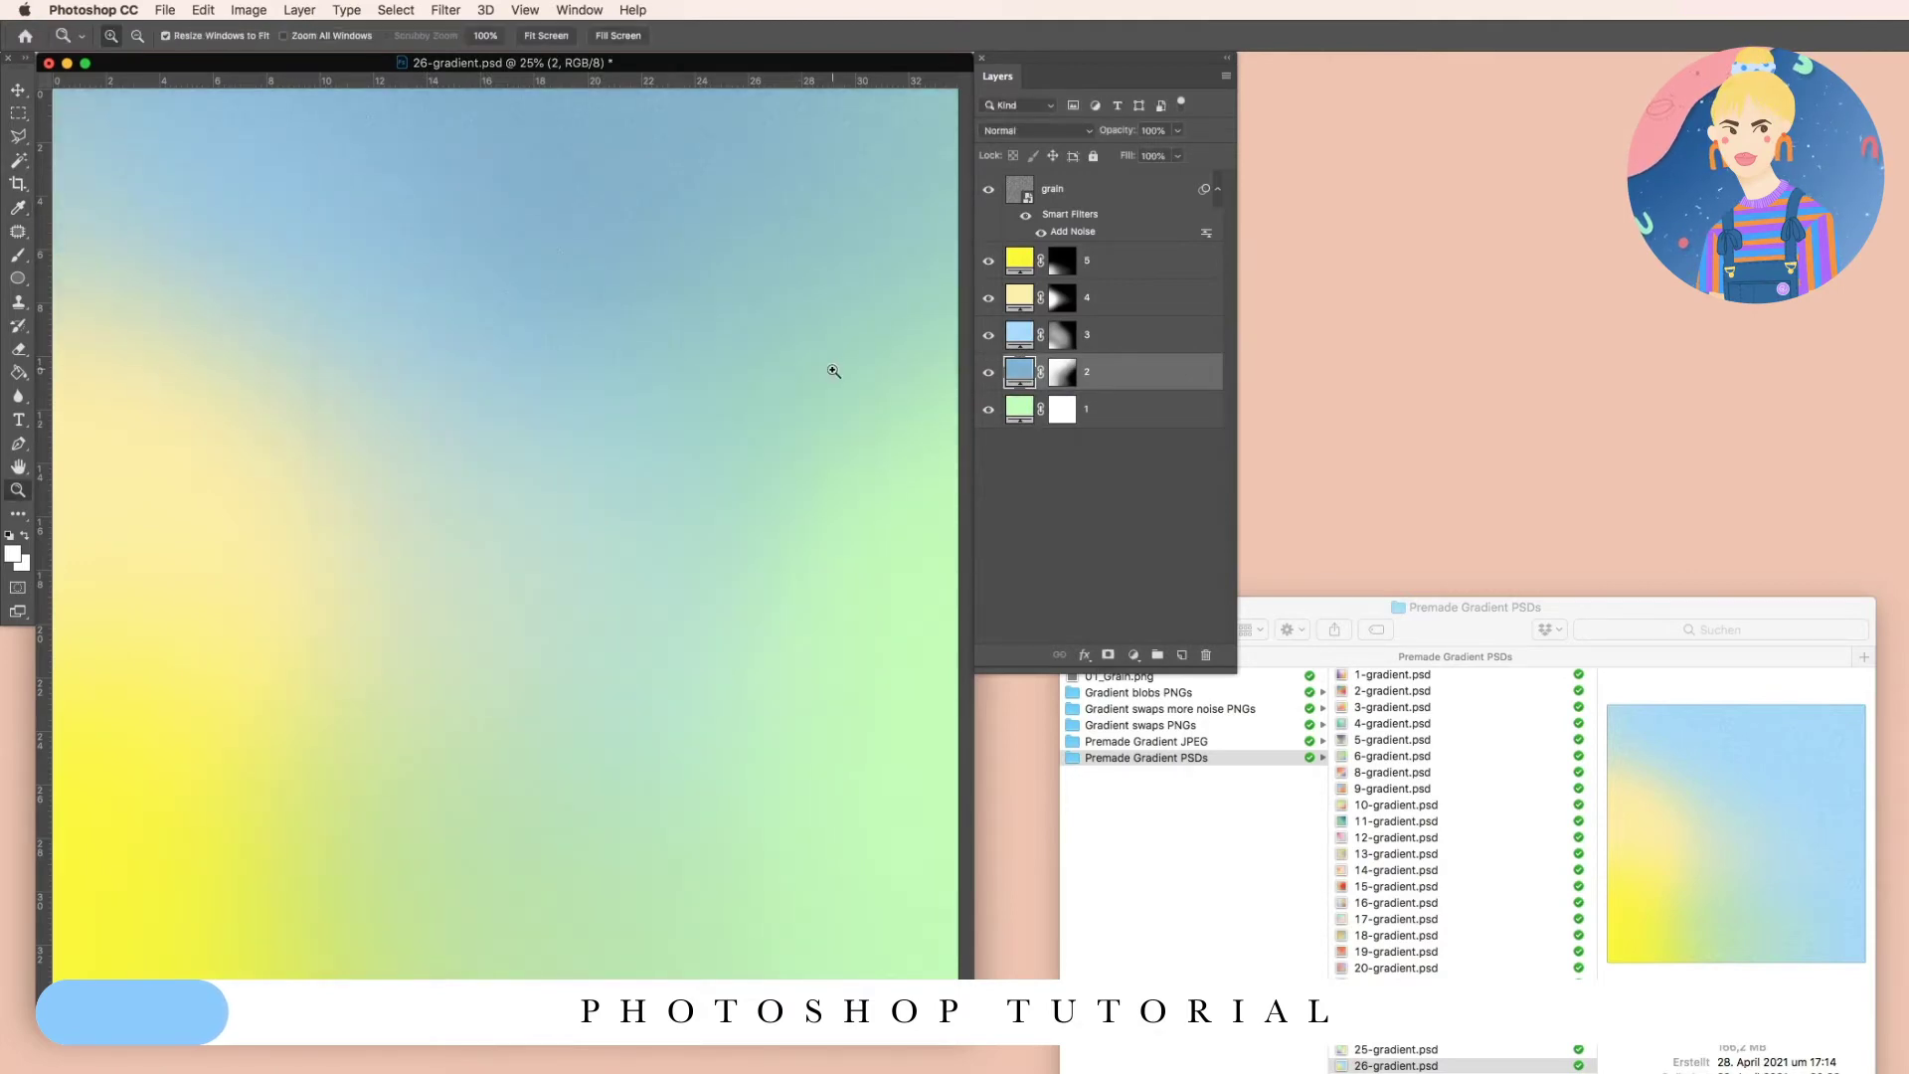
click(989, 373)
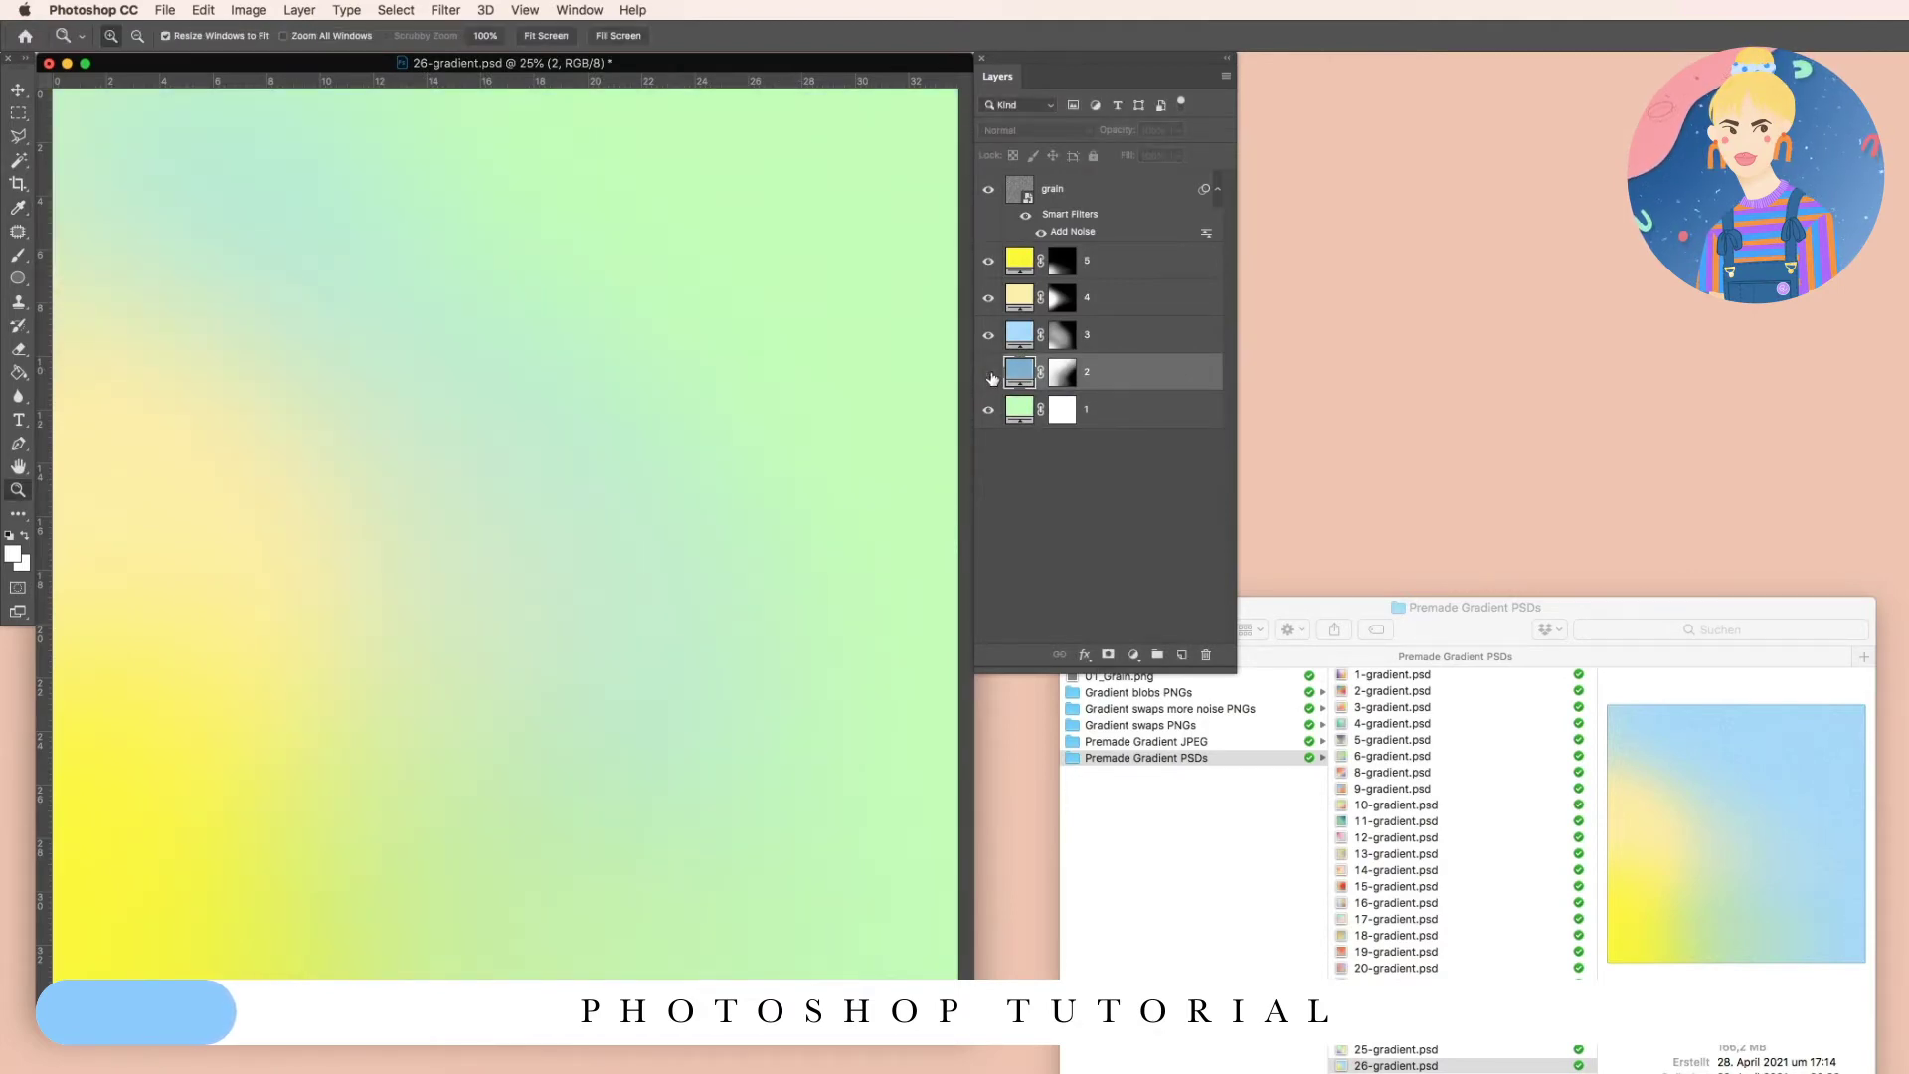
click(989, 374)
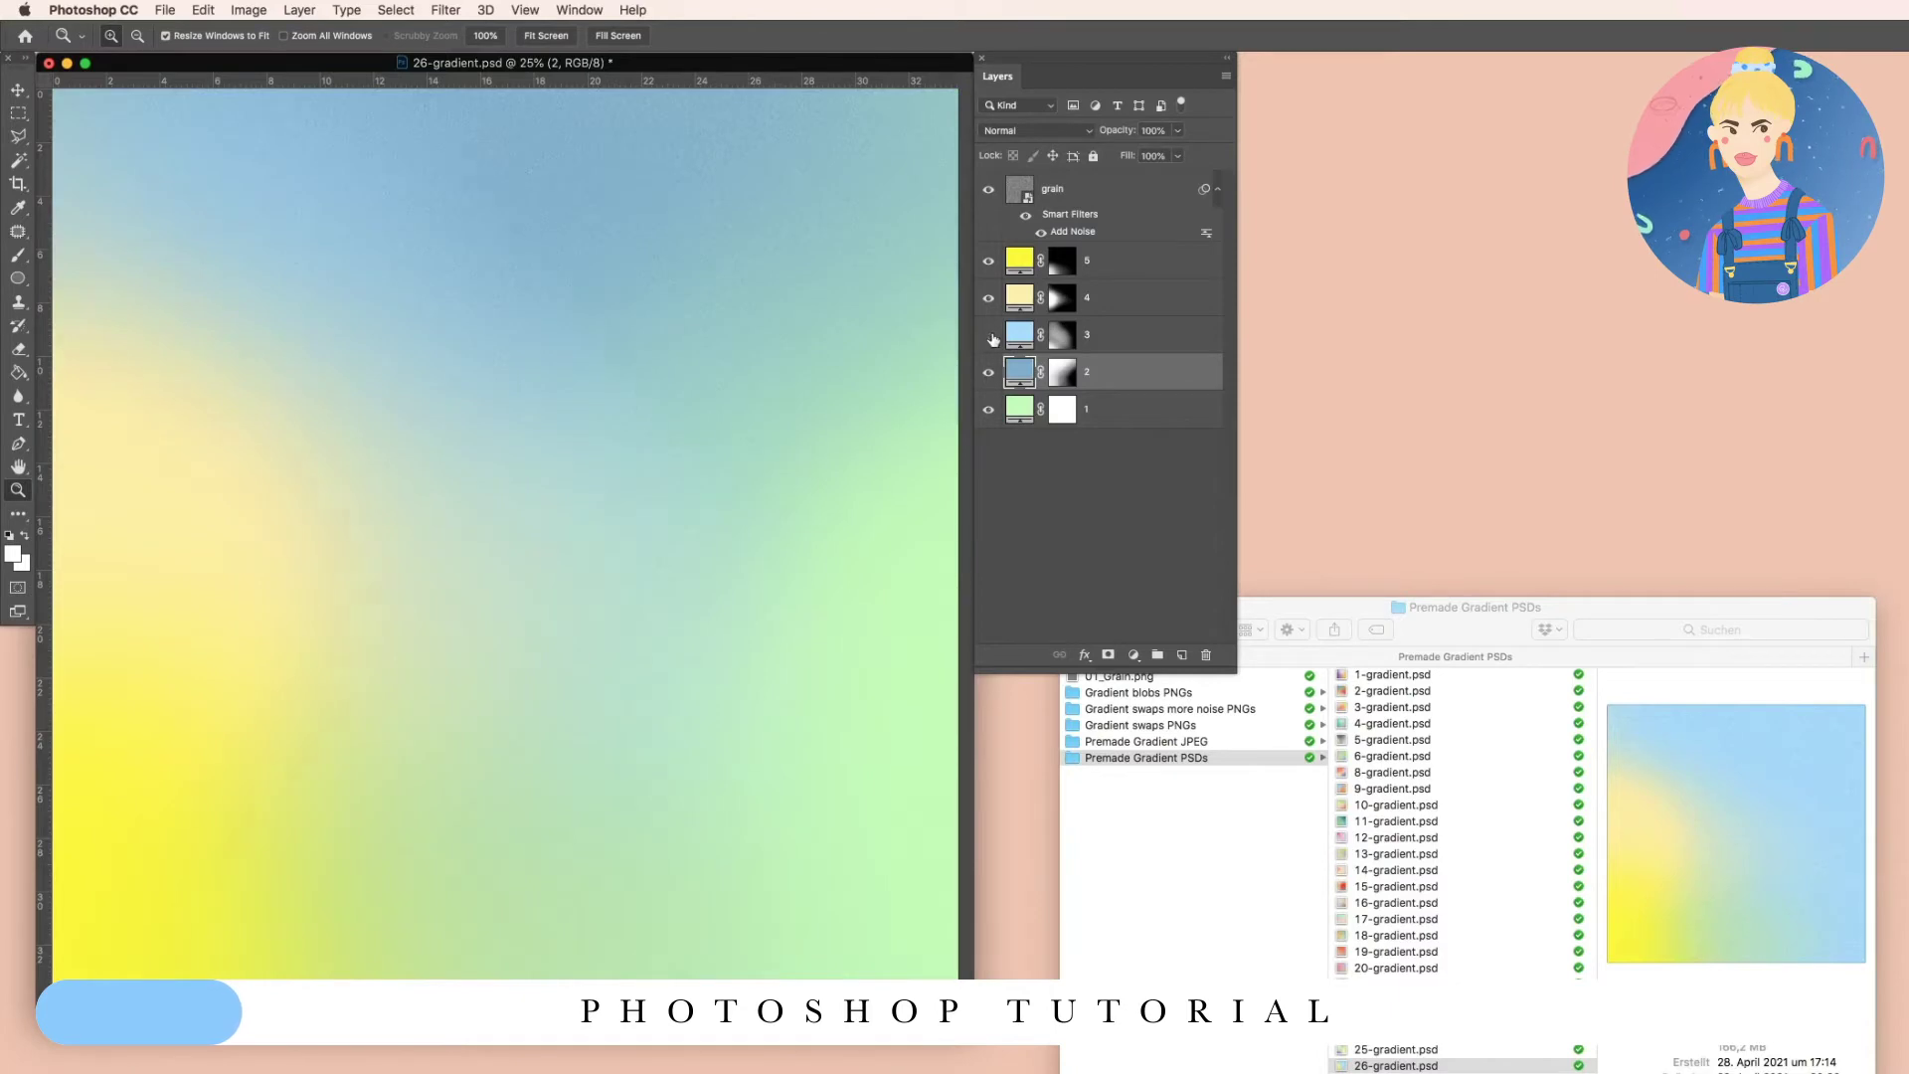
Change the solid fill color of layer 3 to orange ff983c, hiding the layer while picking and showing it again.
click(989, 336)
double_click(1019, 334)
click(439, 457)
click(615, 525)
drag(615, 527, 615, 529)
click(611, 557)
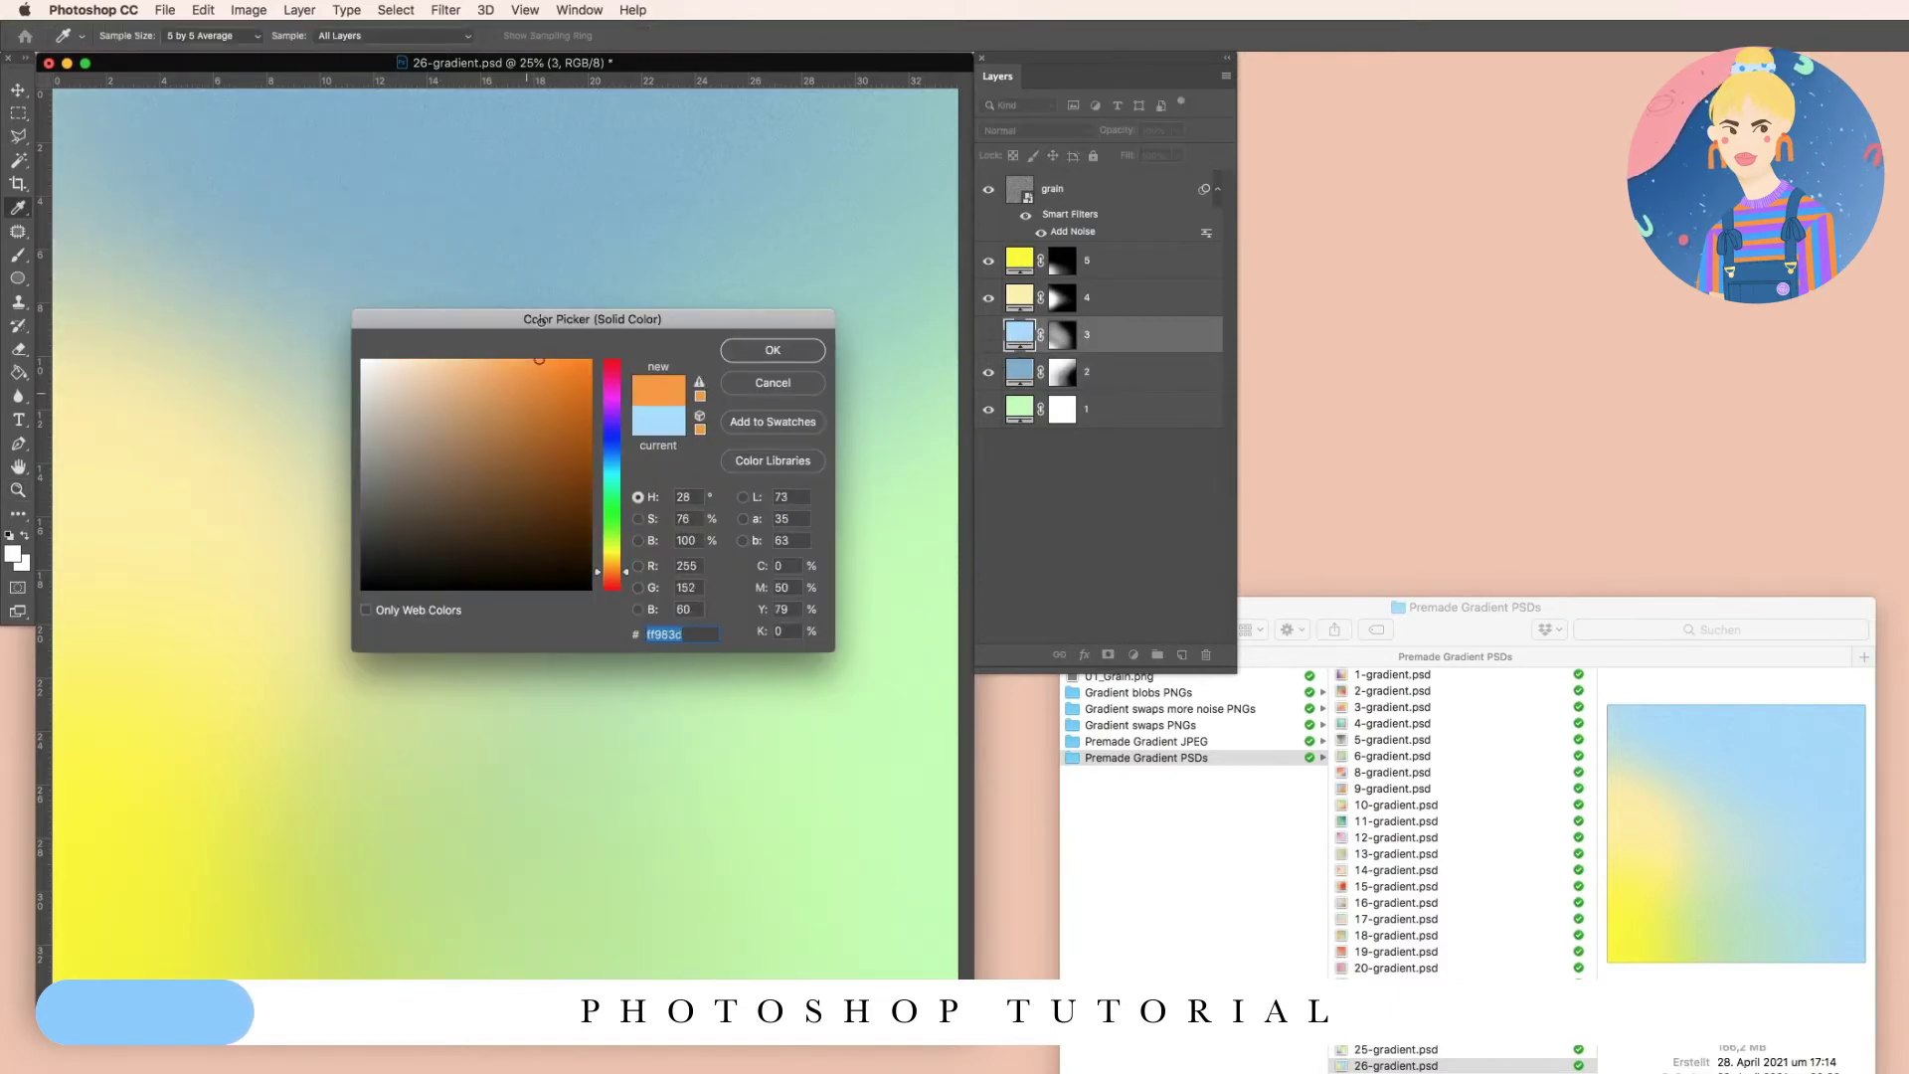
click(772, 350)
click(989, 336)
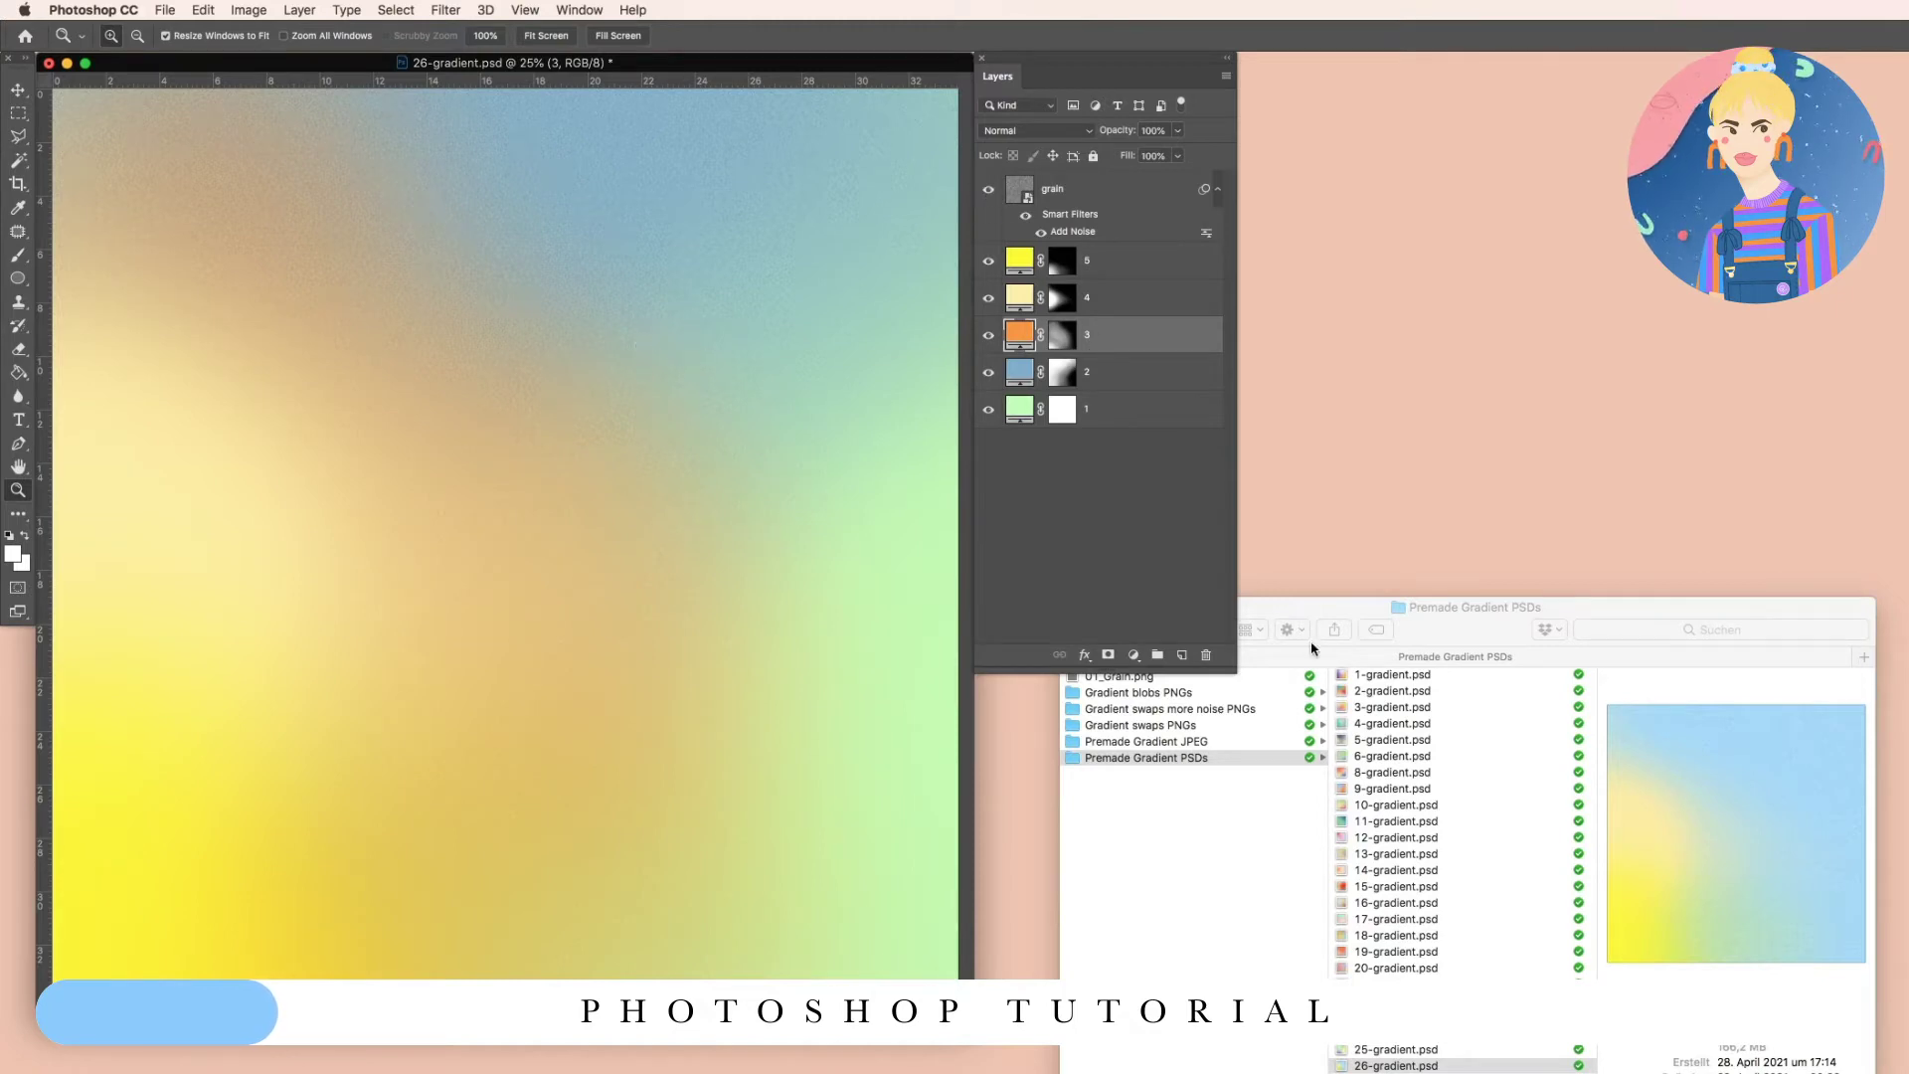
Preview 12-gradient.psd, 16-gradient.psd, 3-gradient.psd and 31-gradient.psd in Finder's Premade Gradient PSDs folder and return to the open Photoshop document.
drag(1475, 634, 923, 437)
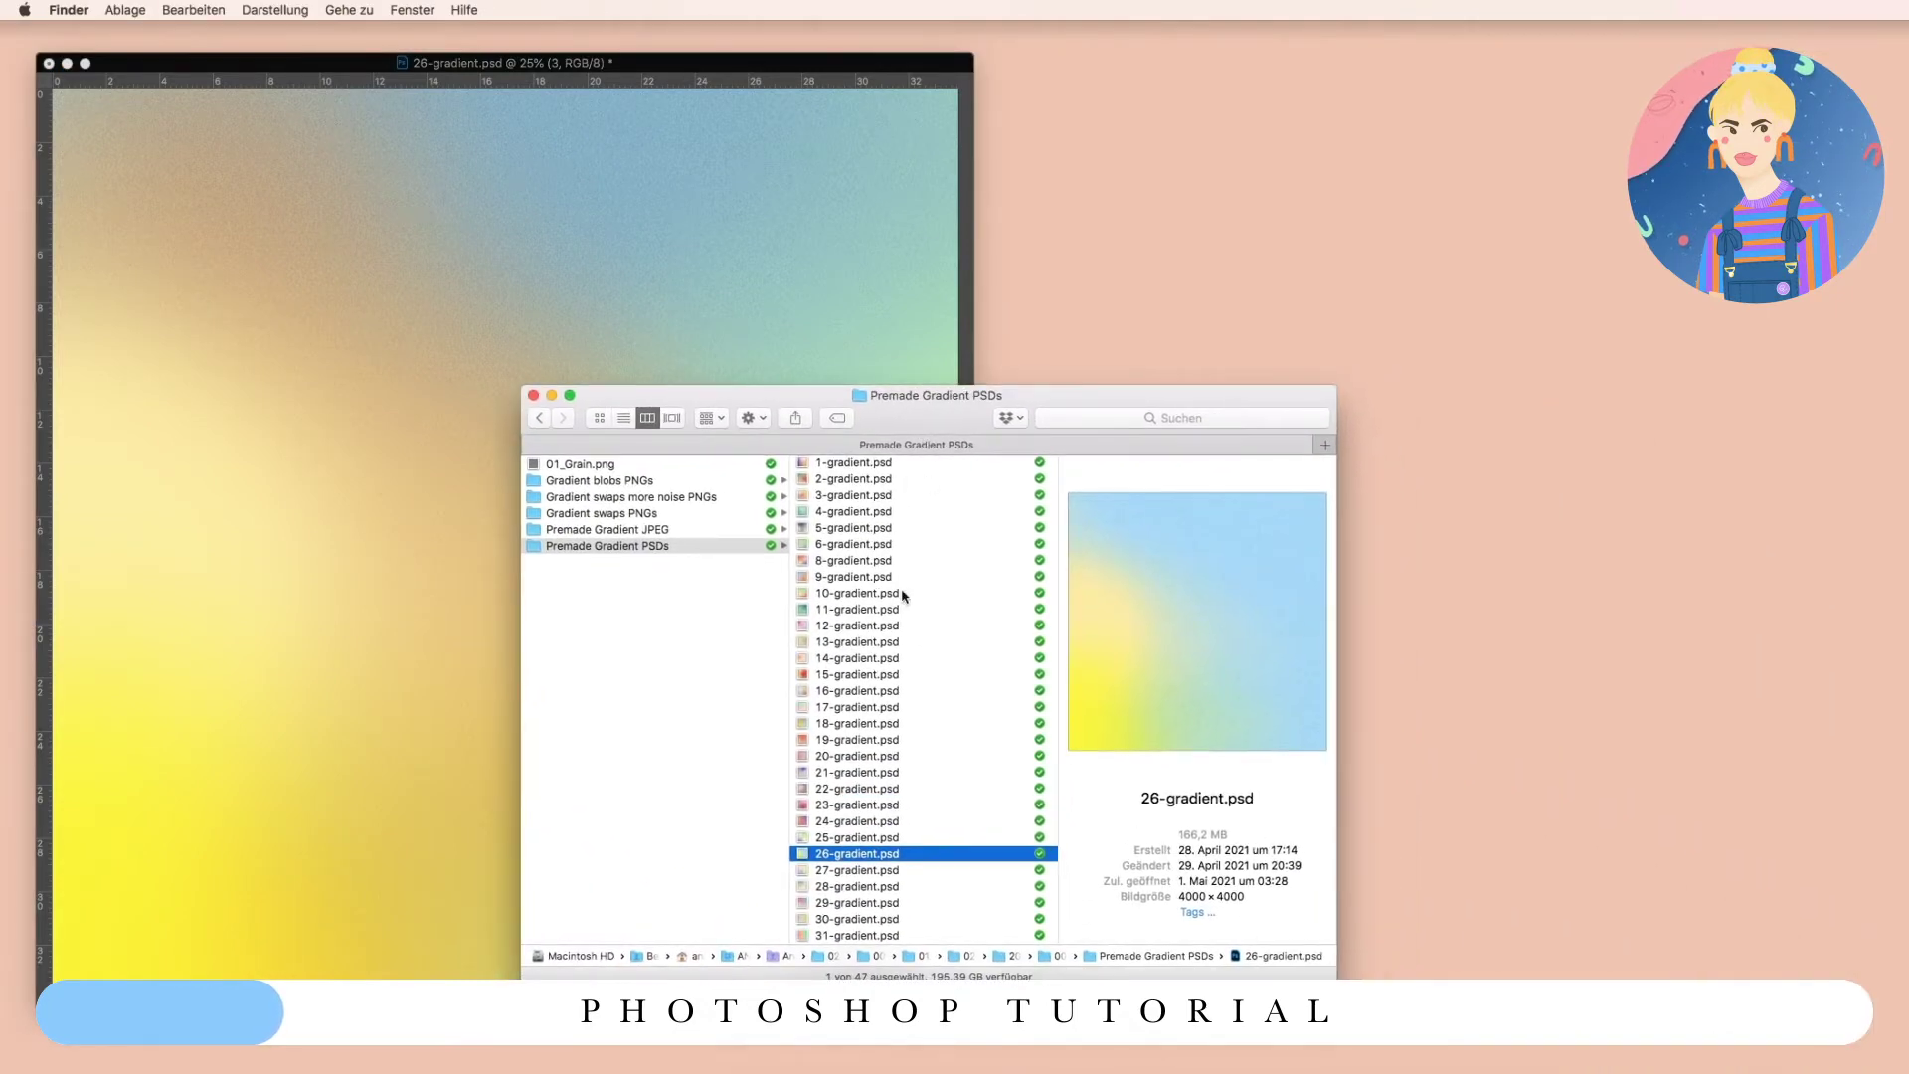
click(898, 625)
click(936, 691)
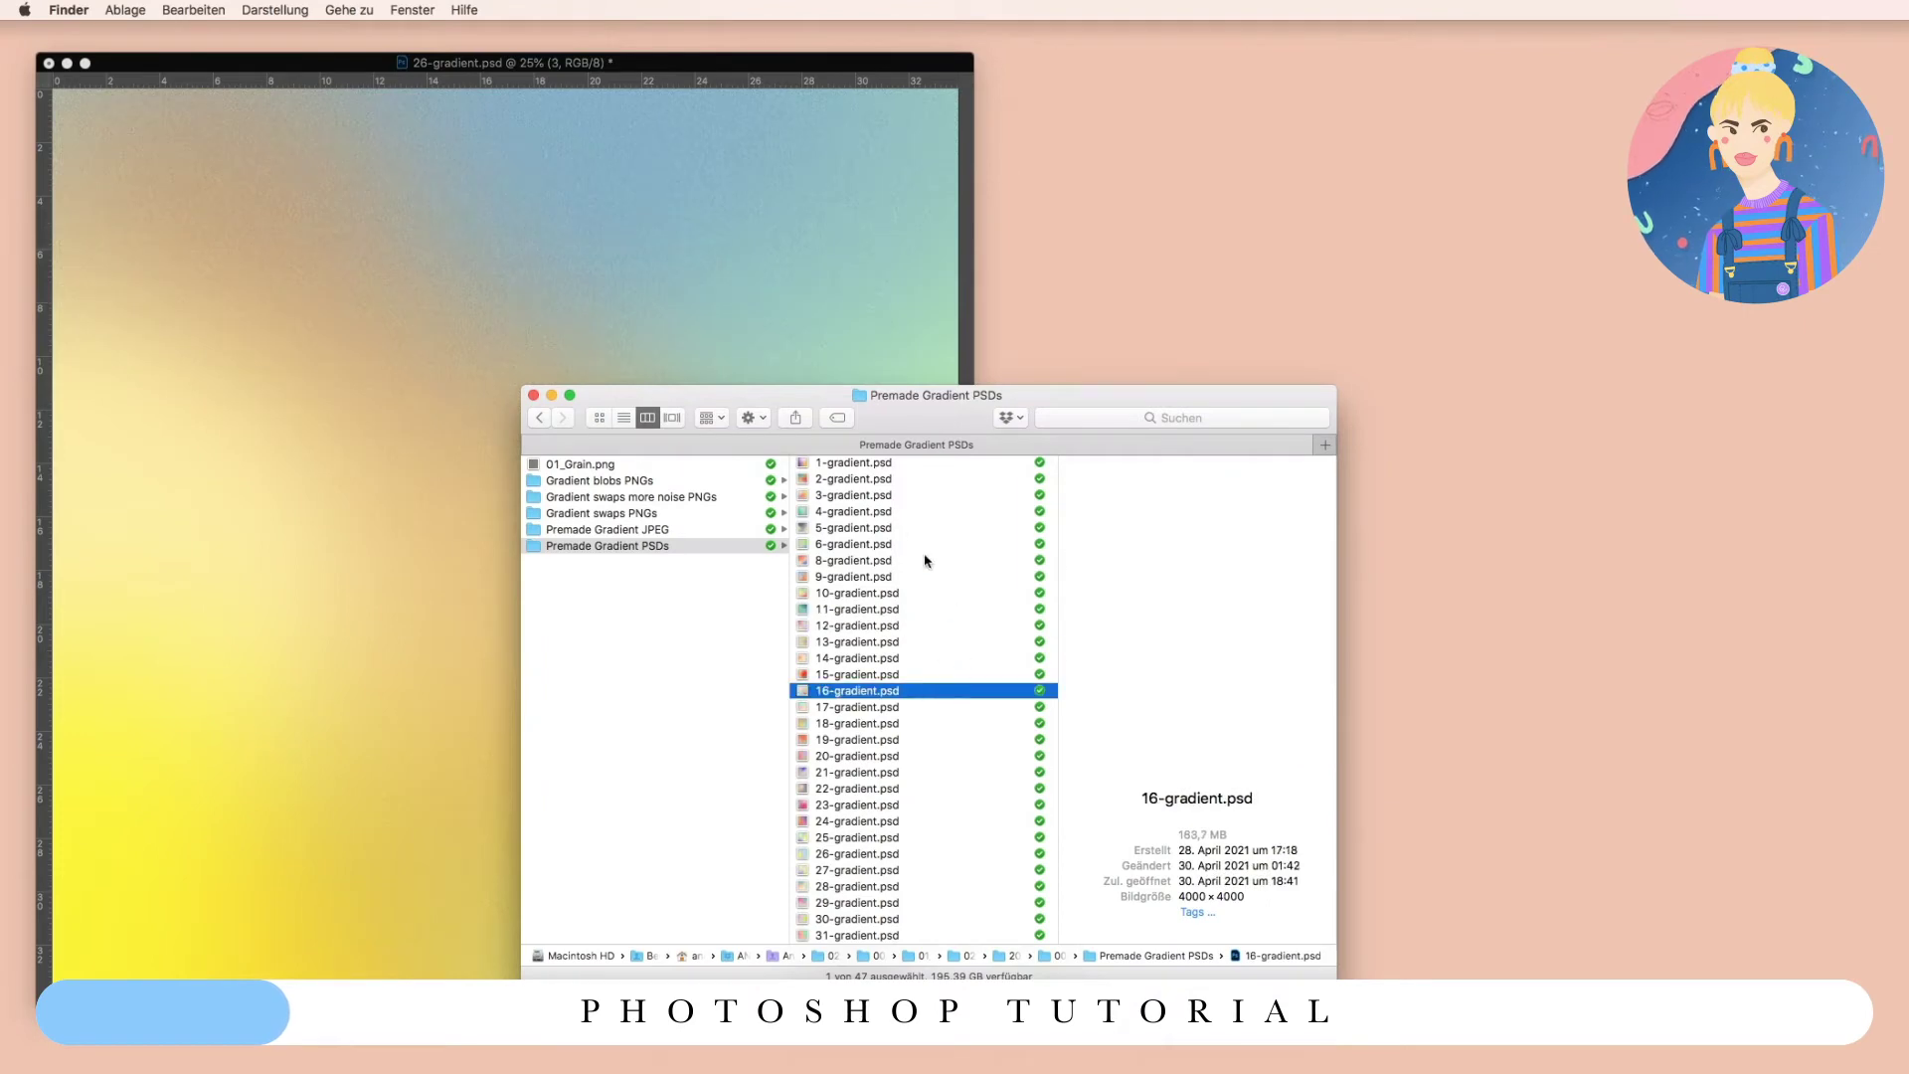
click(876, 495)
scroll(890, 626, down, 7)
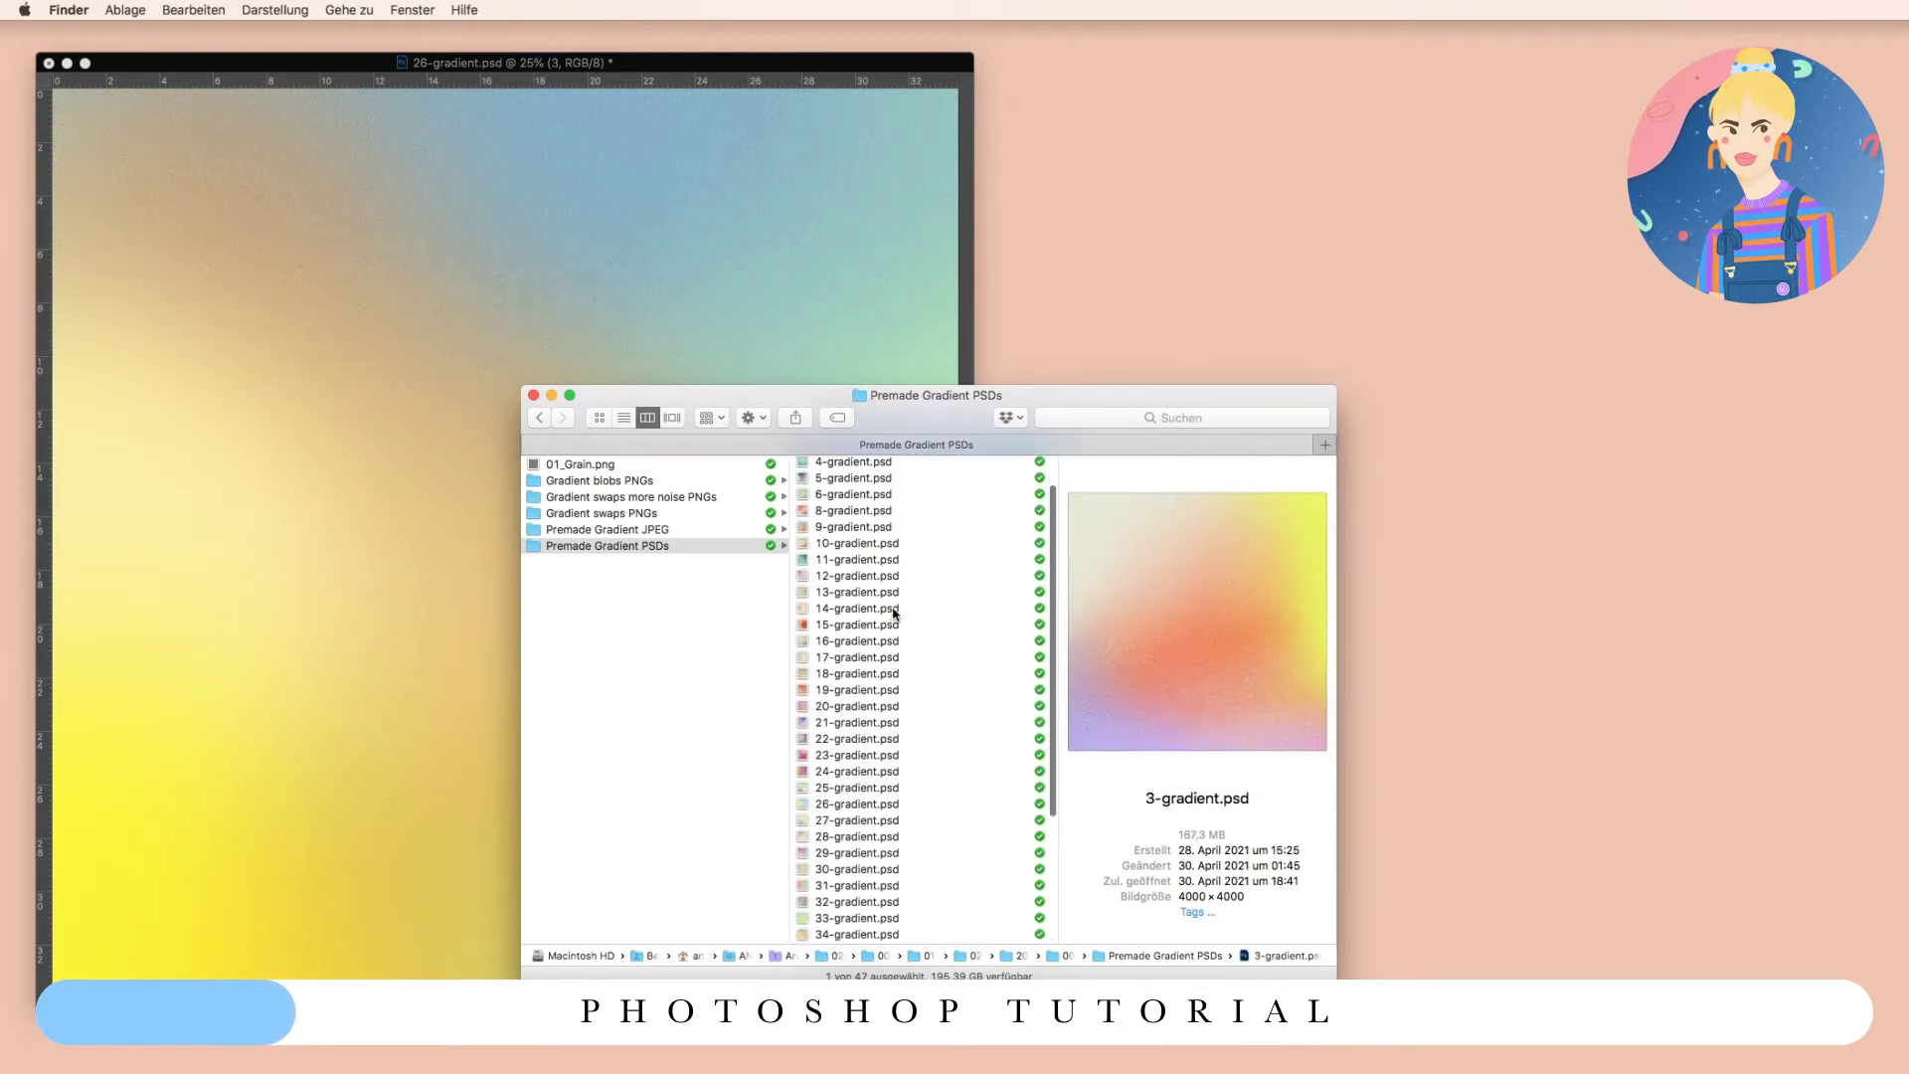
click(882, 723)
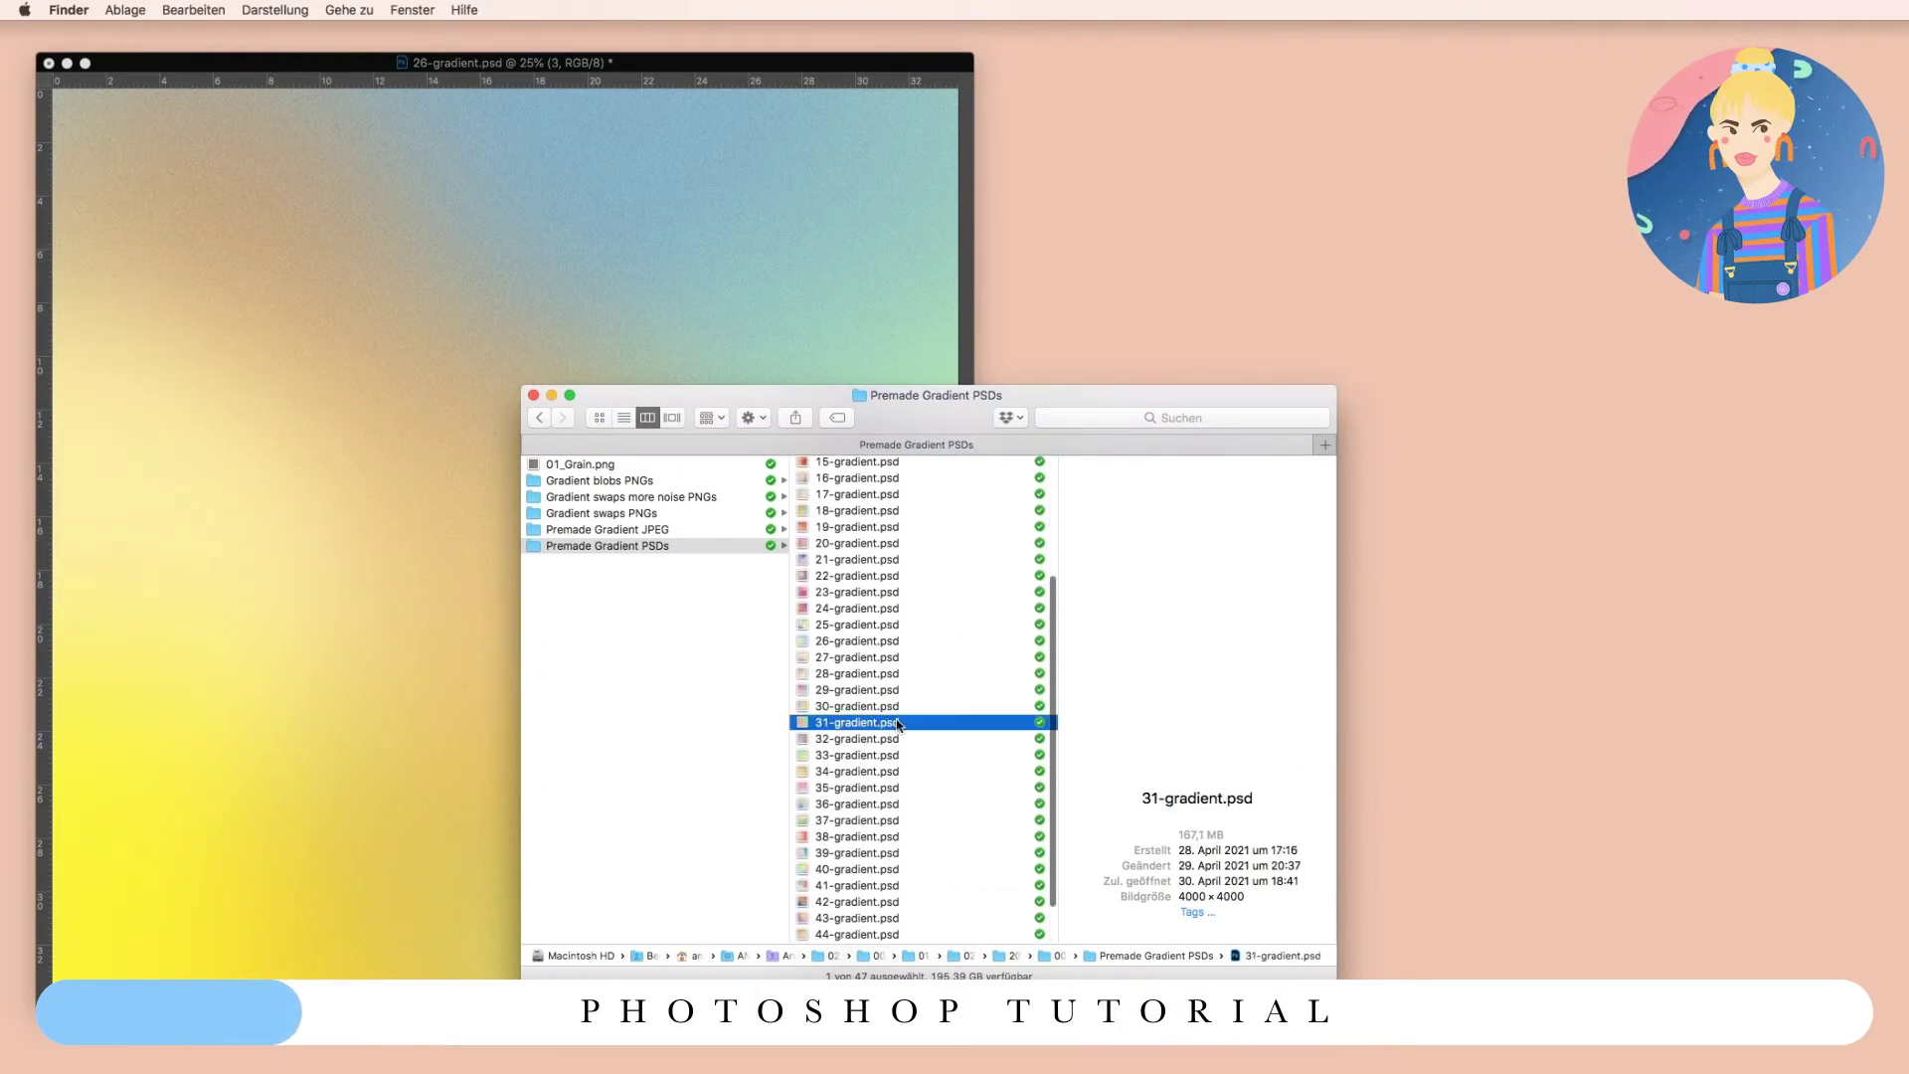
drag(731, 401, 1184, 548)
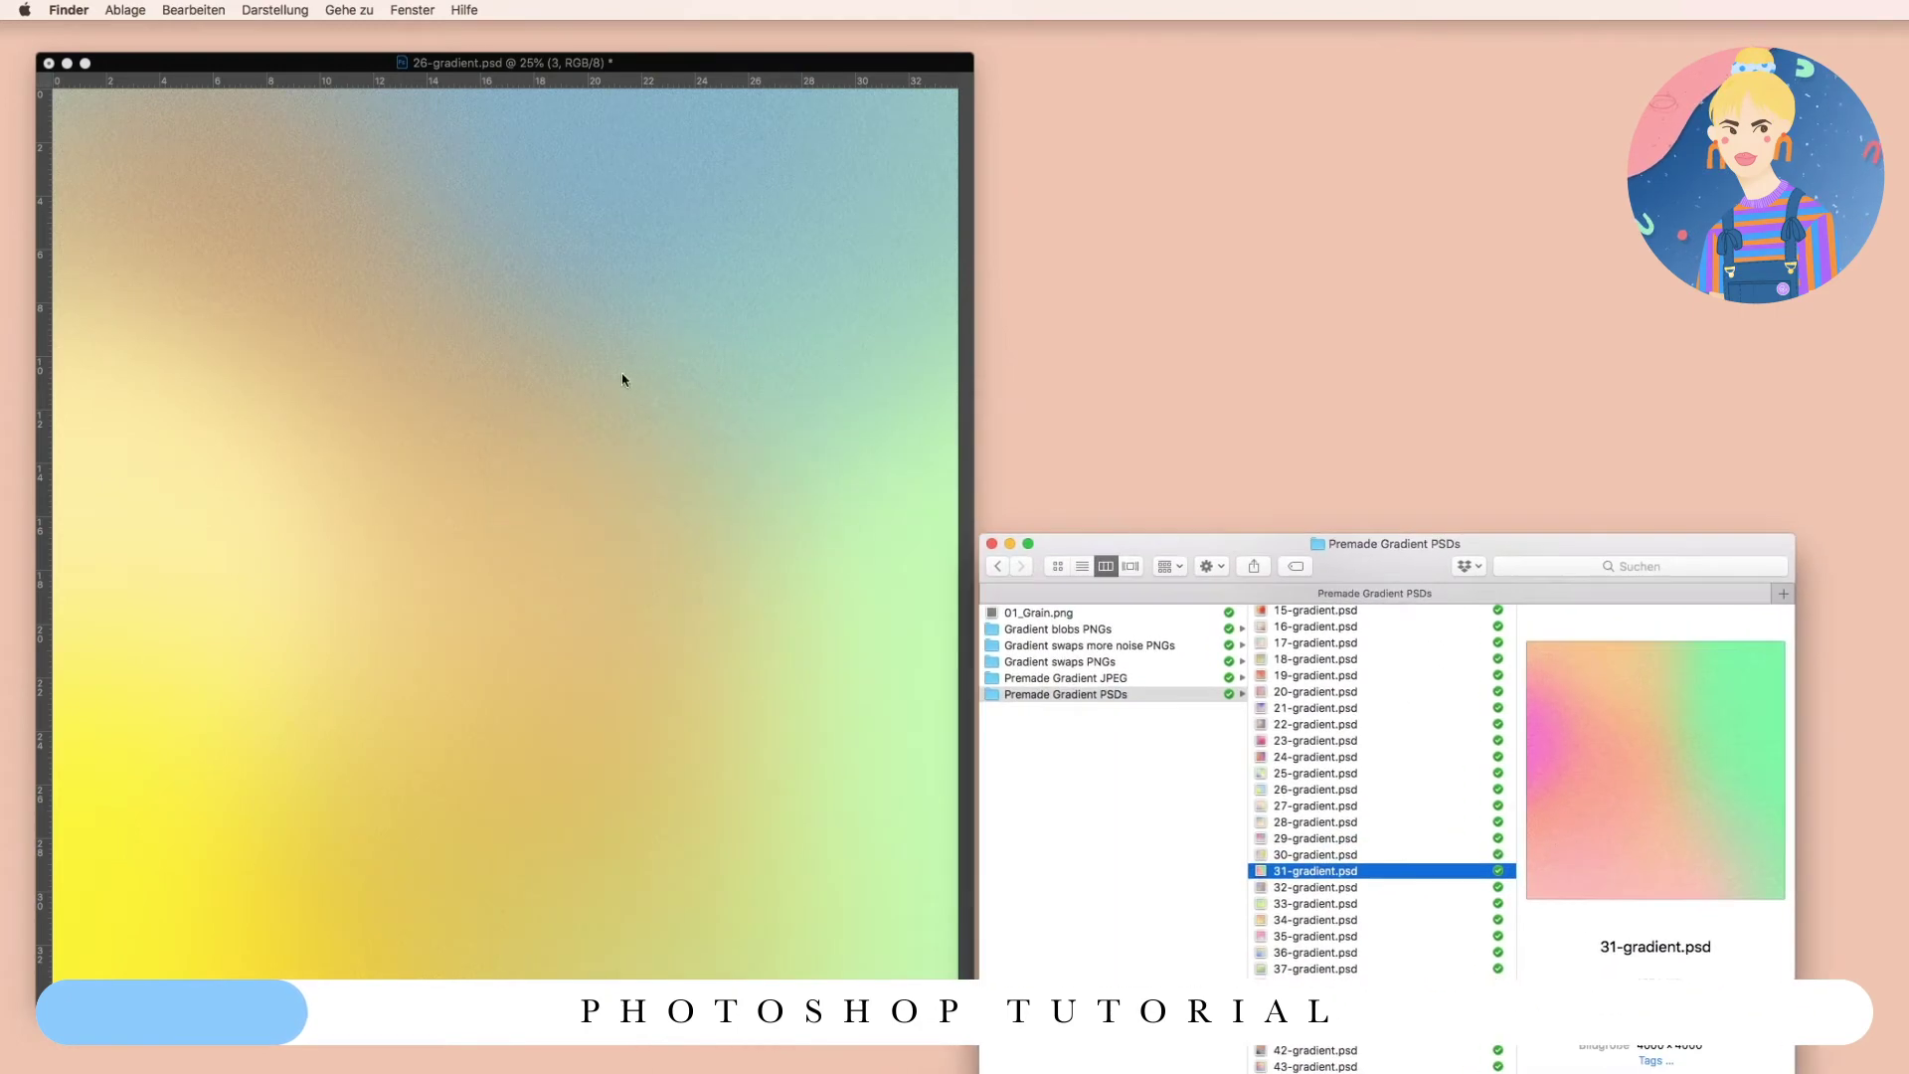
click(622, 374)
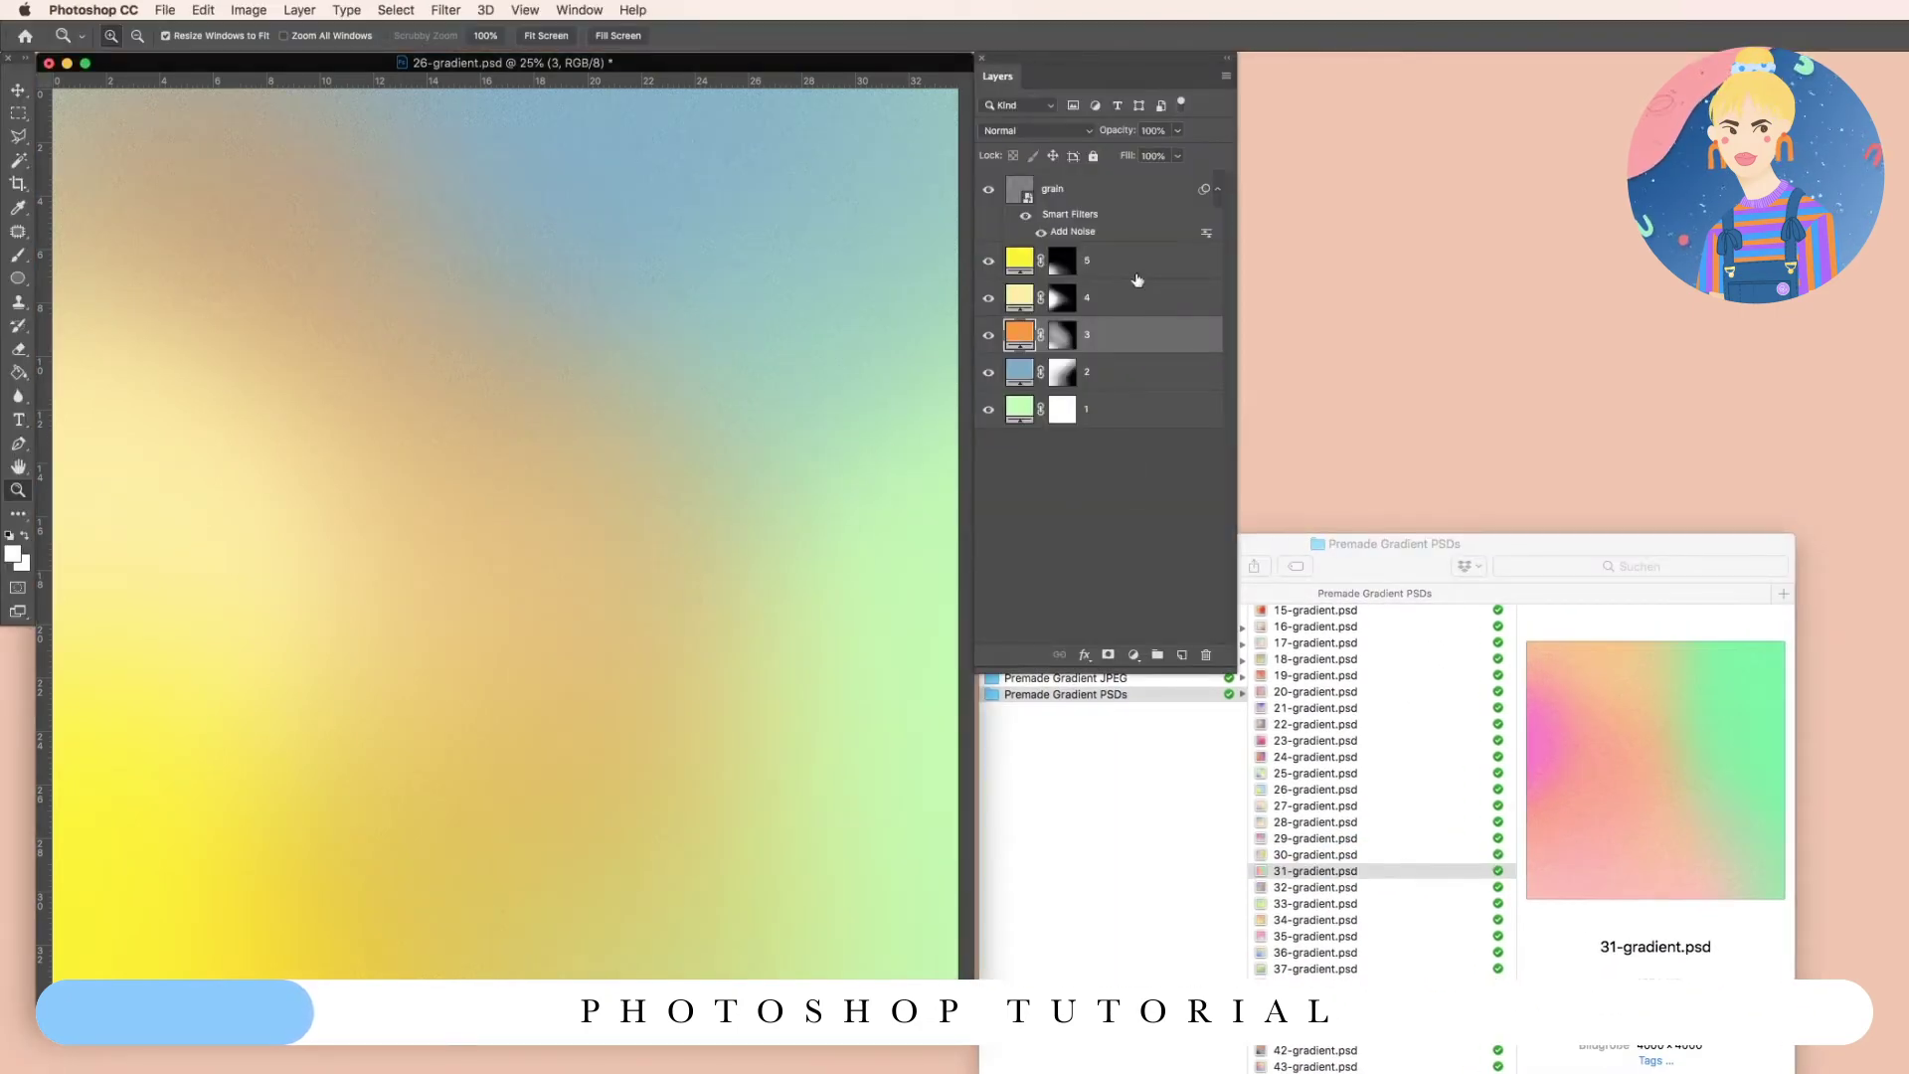
Try the Hard Mix and Lighter Color blend modes on layer 3 and restore it to Normal.
click(1020, 130)
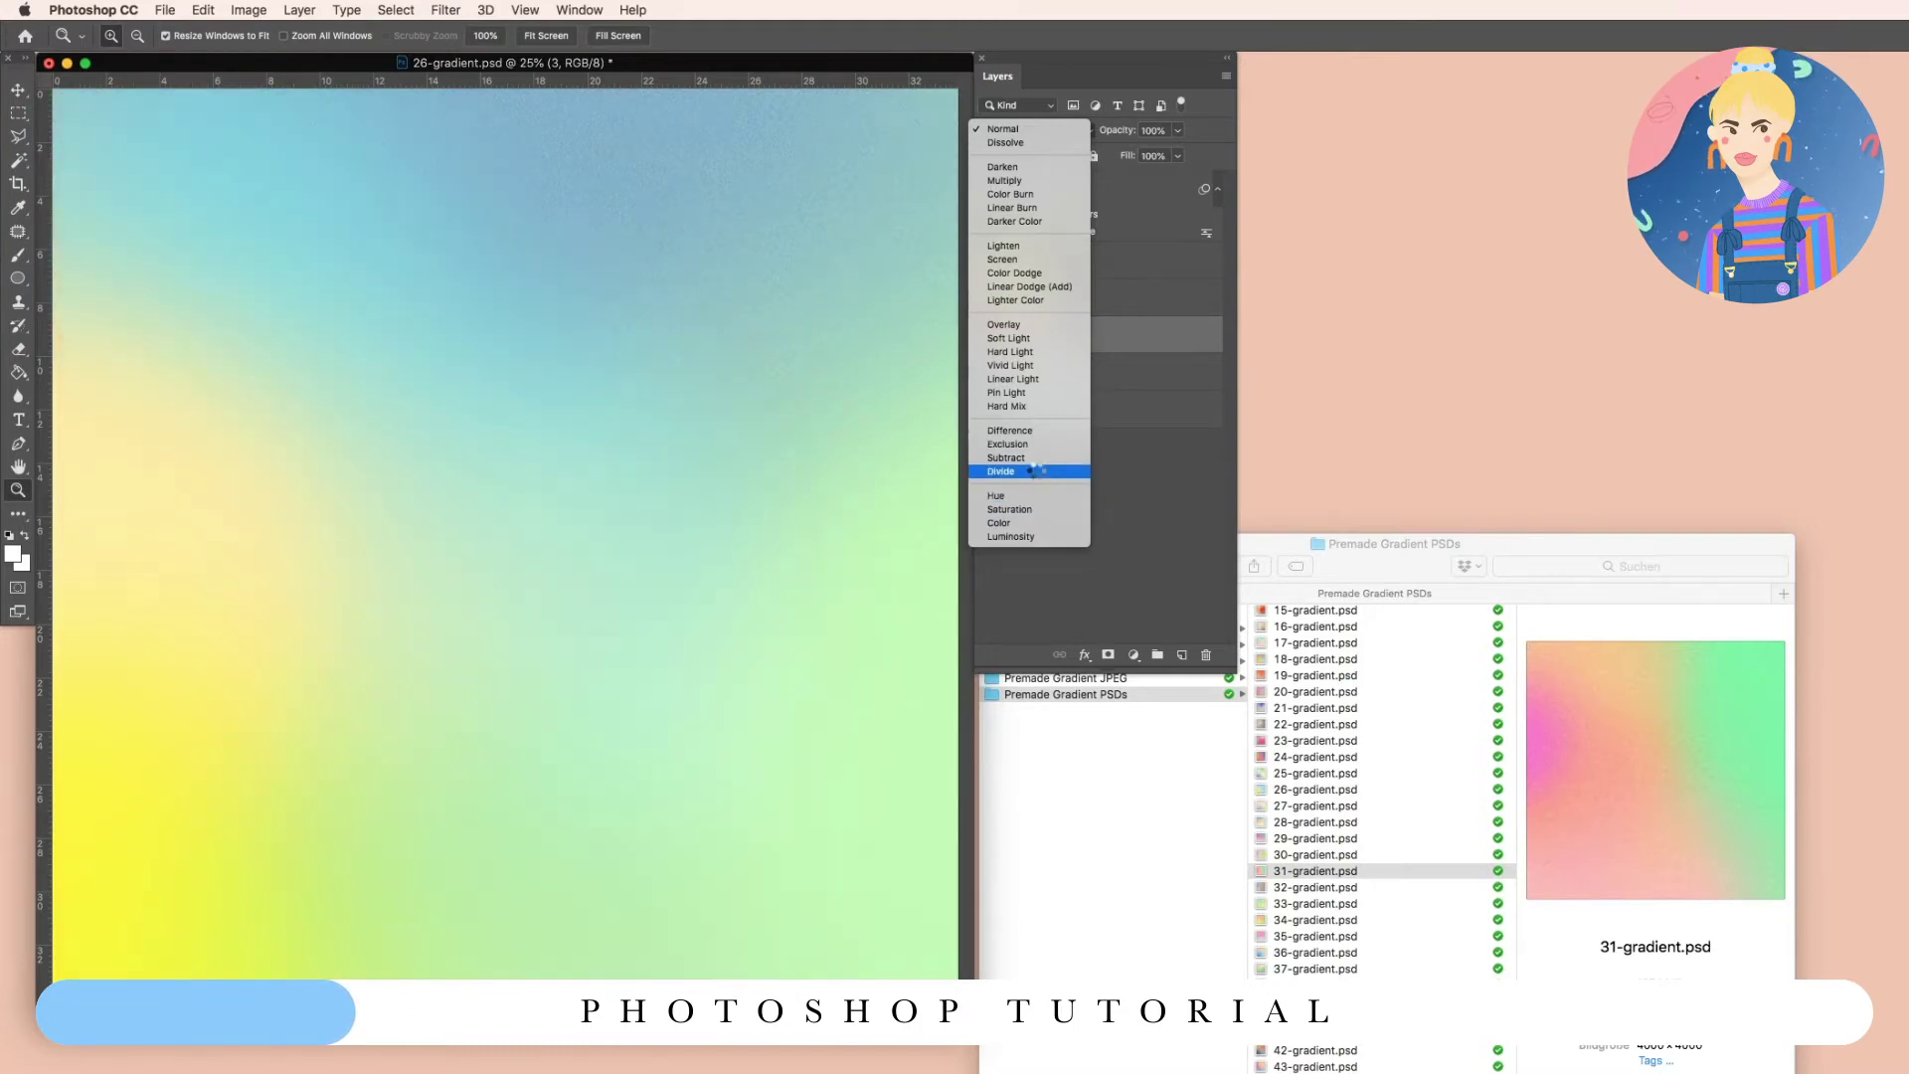
click(1045, 409)
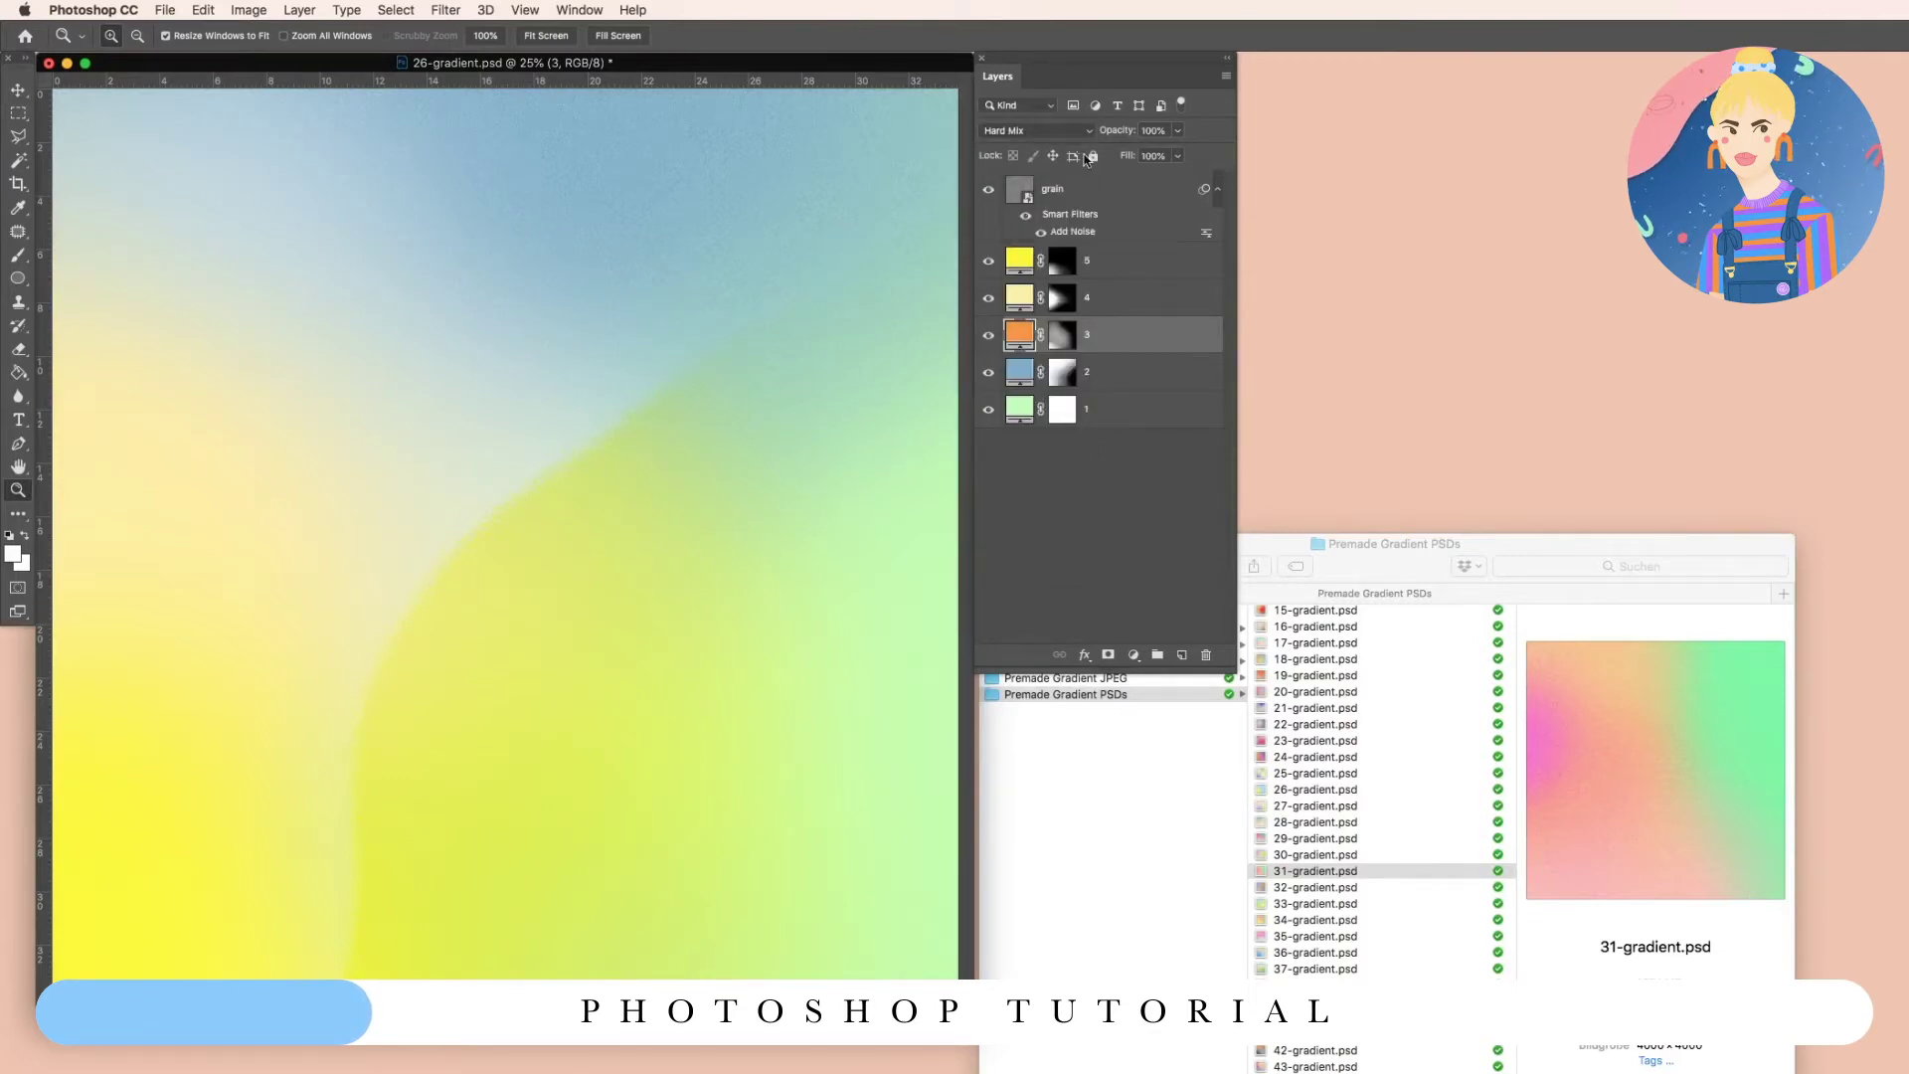
click(1018, 133)
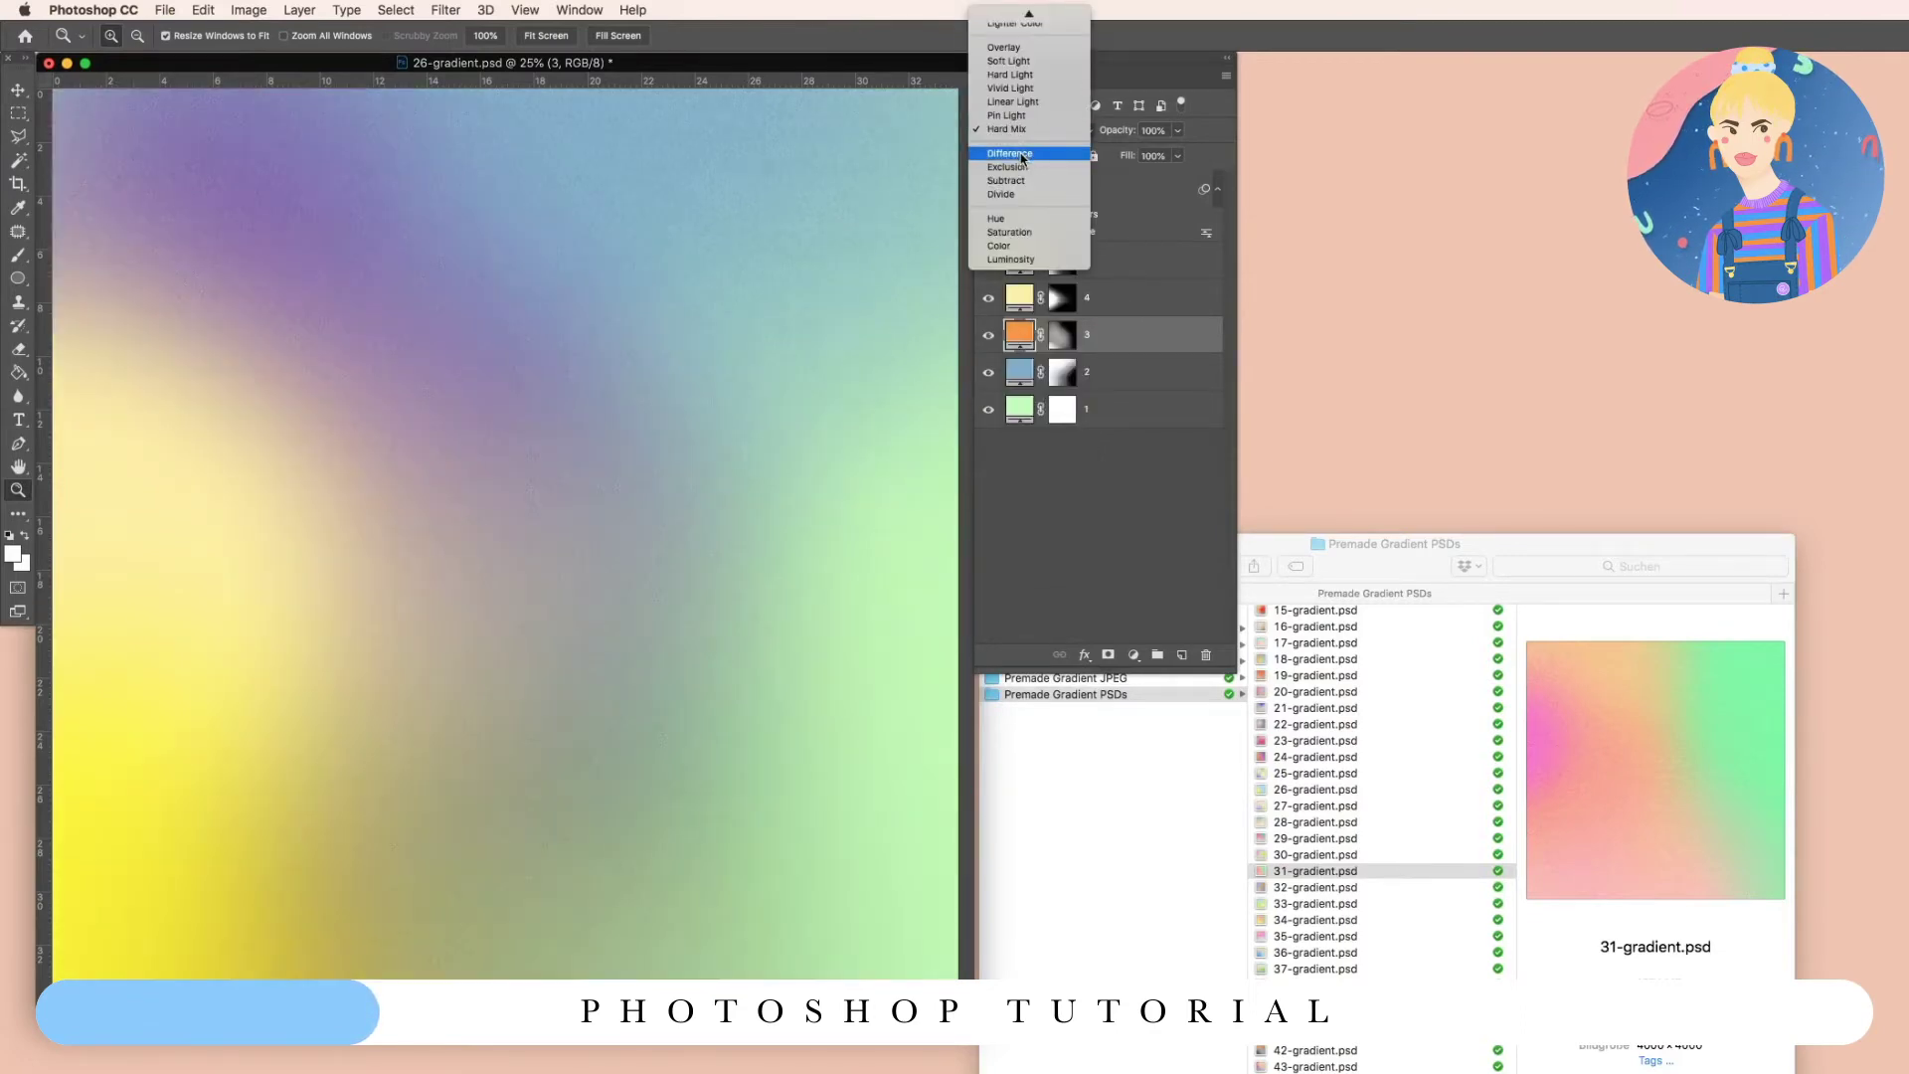
scroll(1020, 154, up, 5)
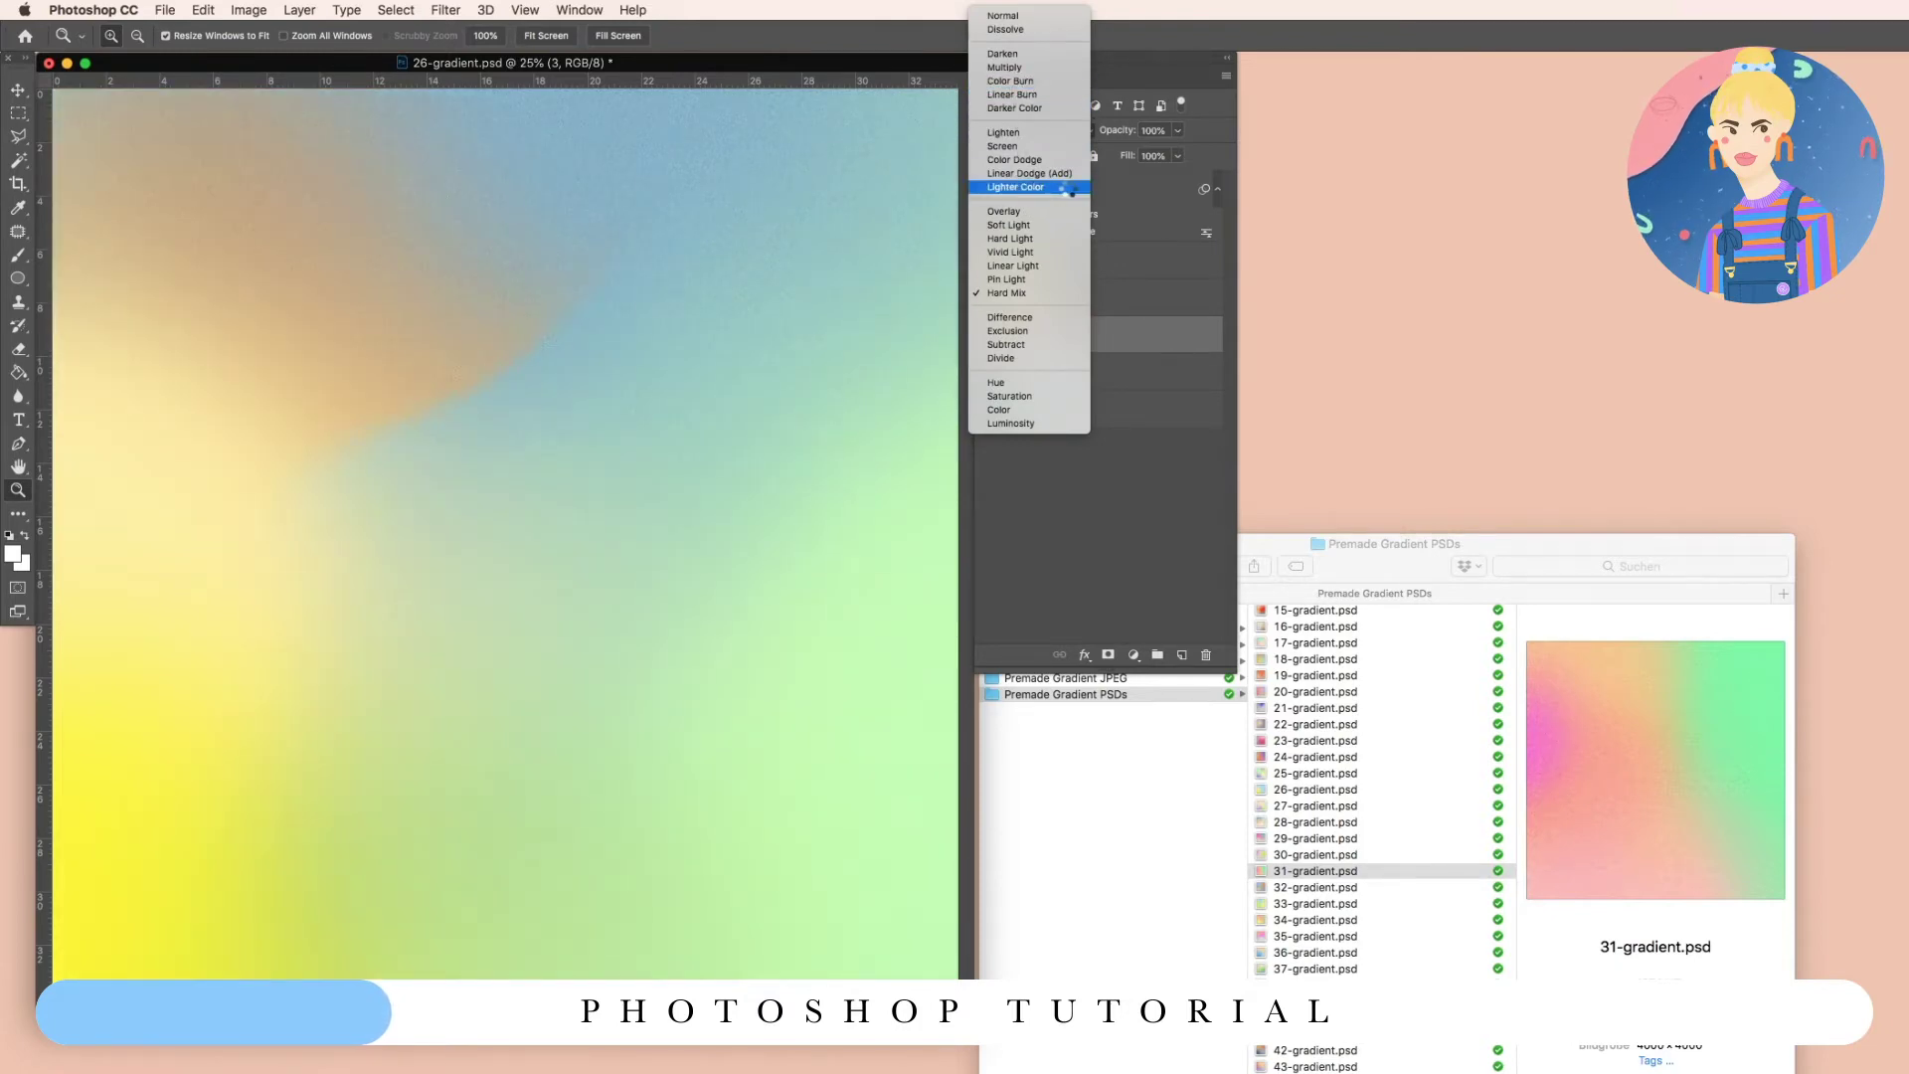
click(976, 188)
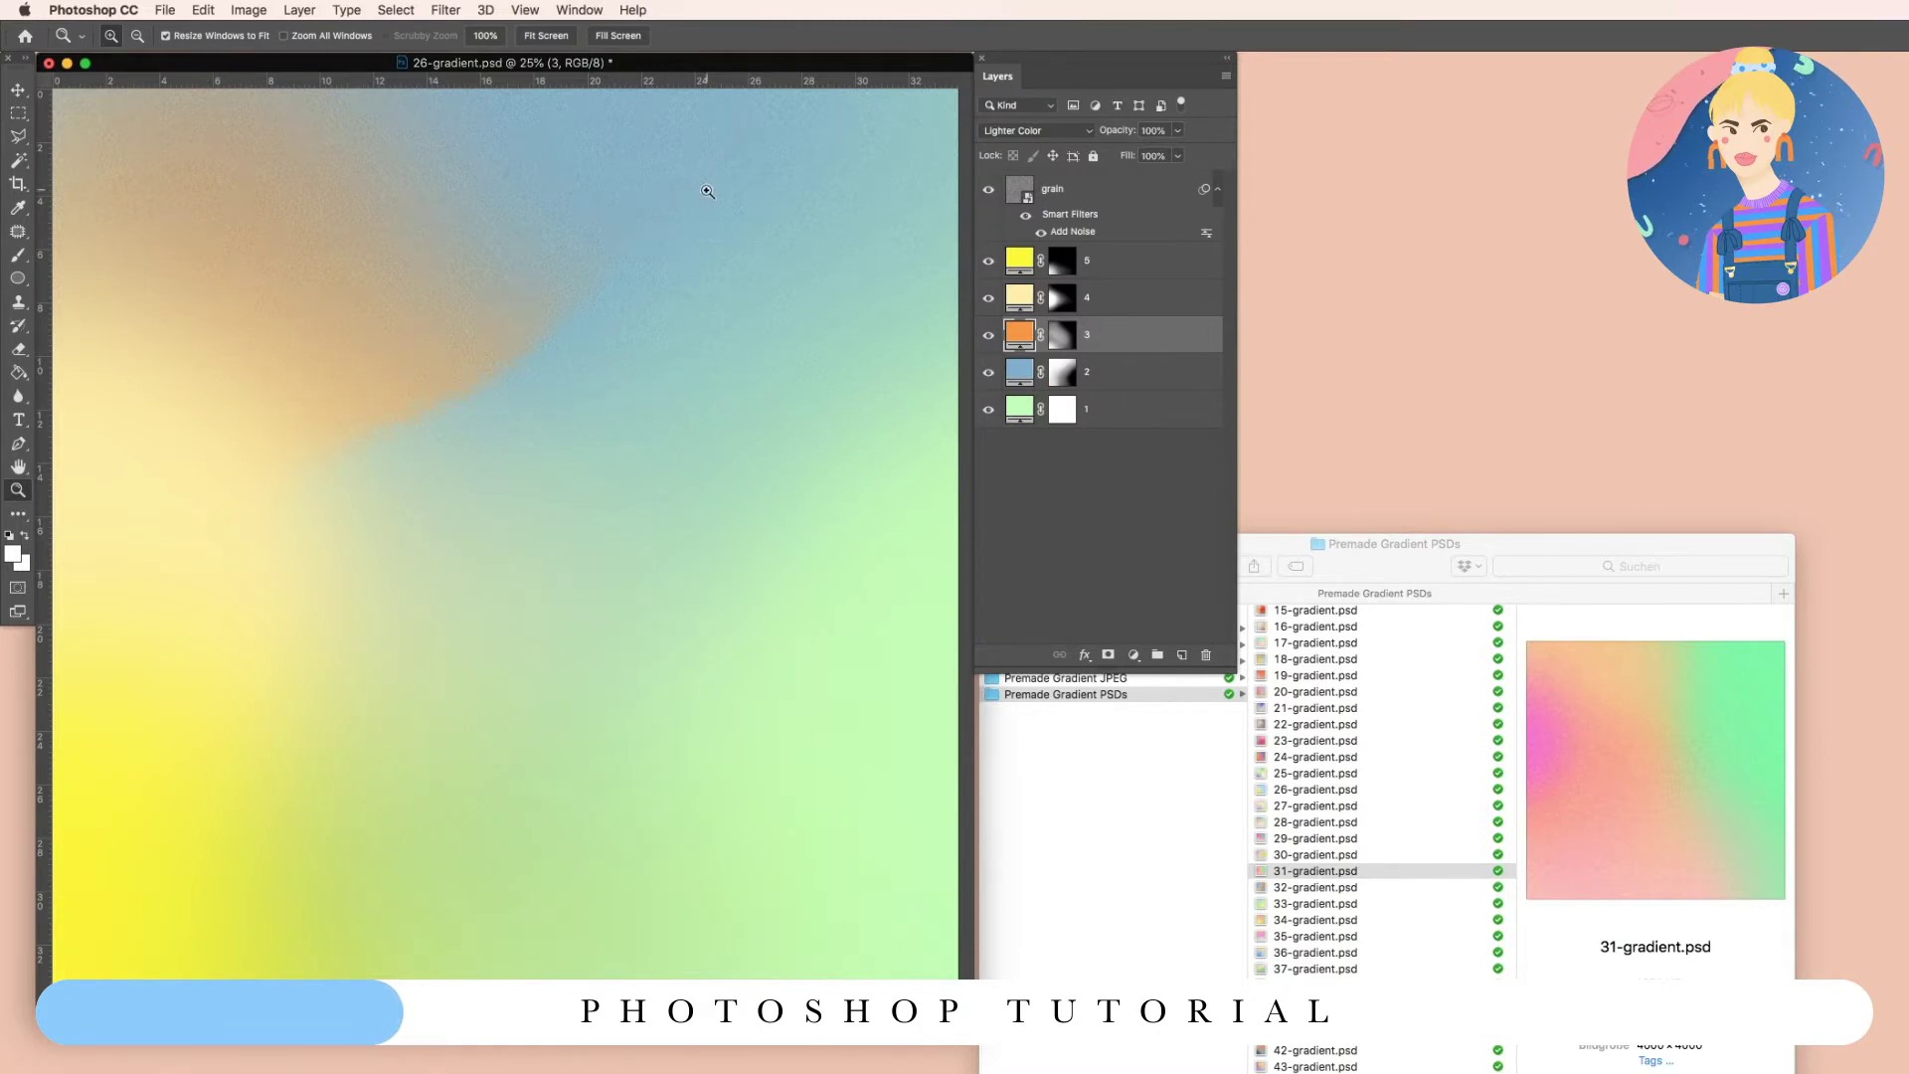
click(1030, 130)
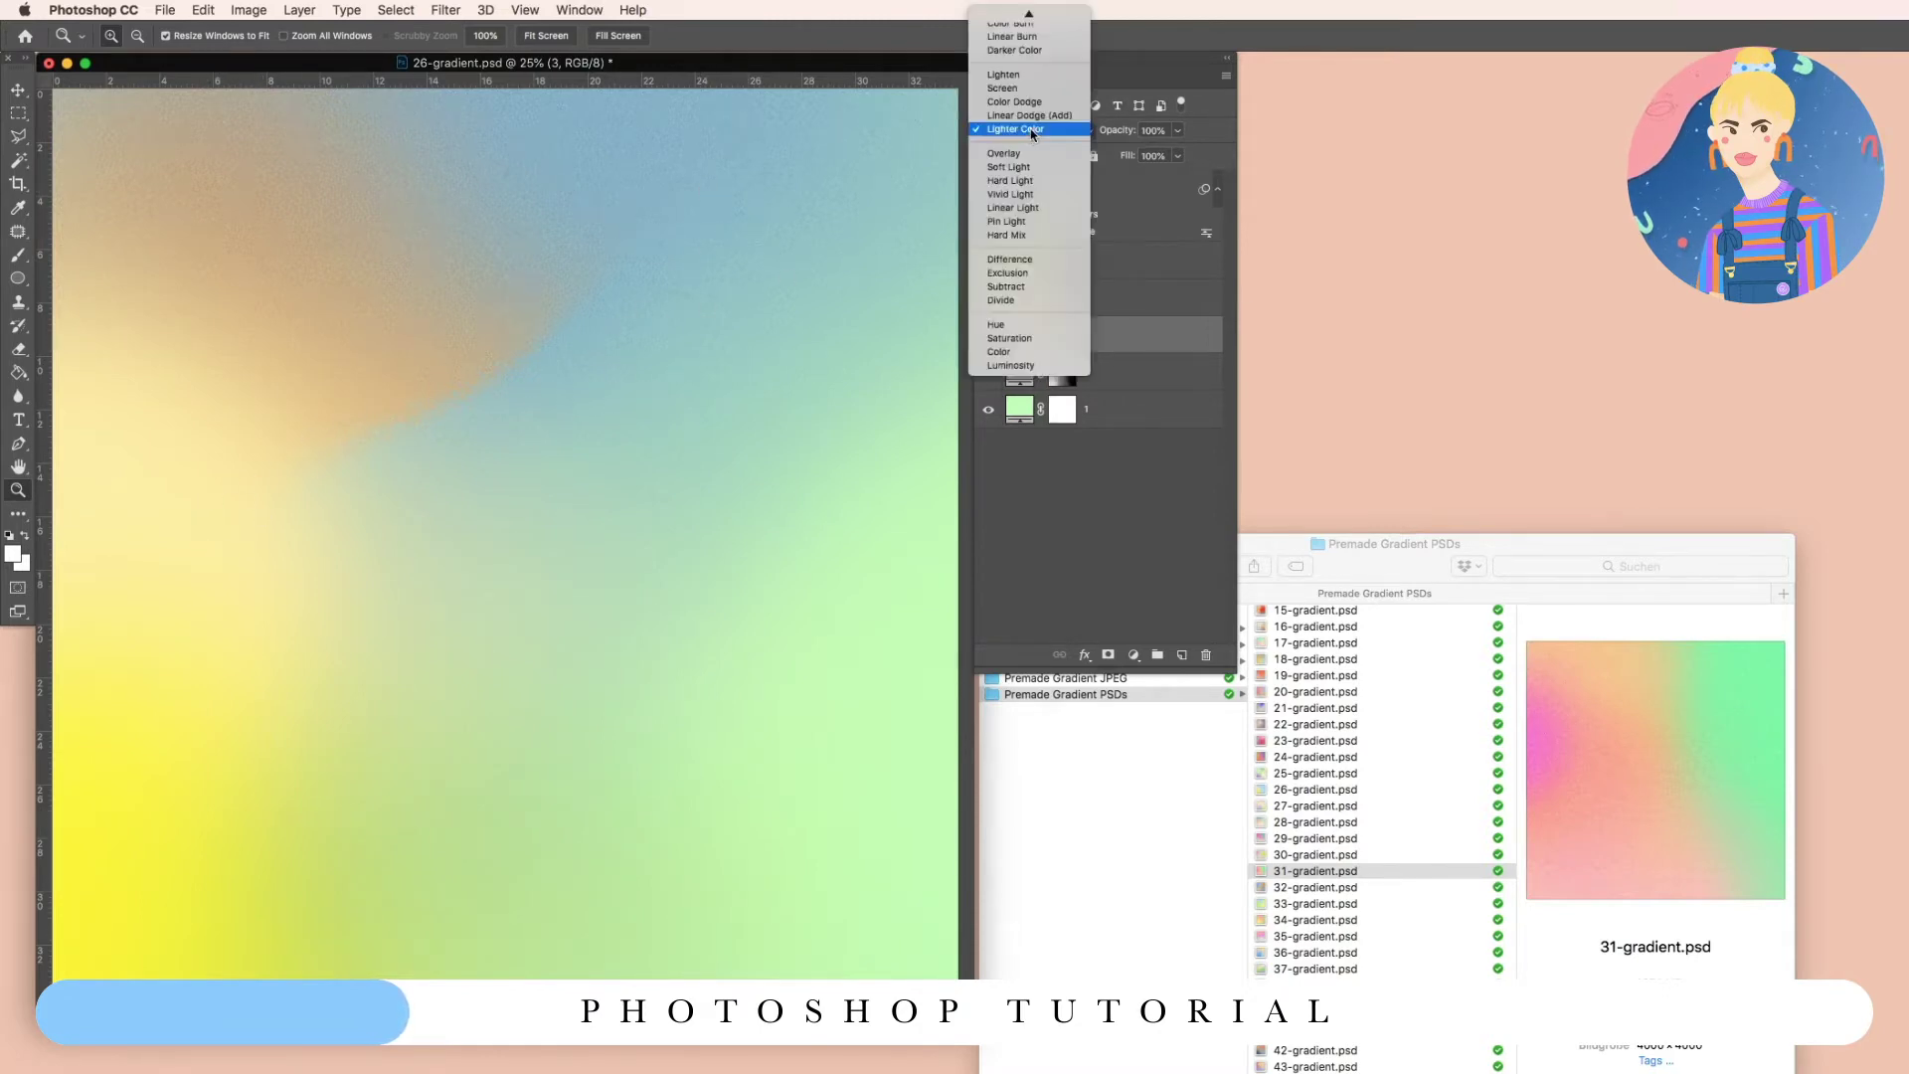
click(1006, 14)
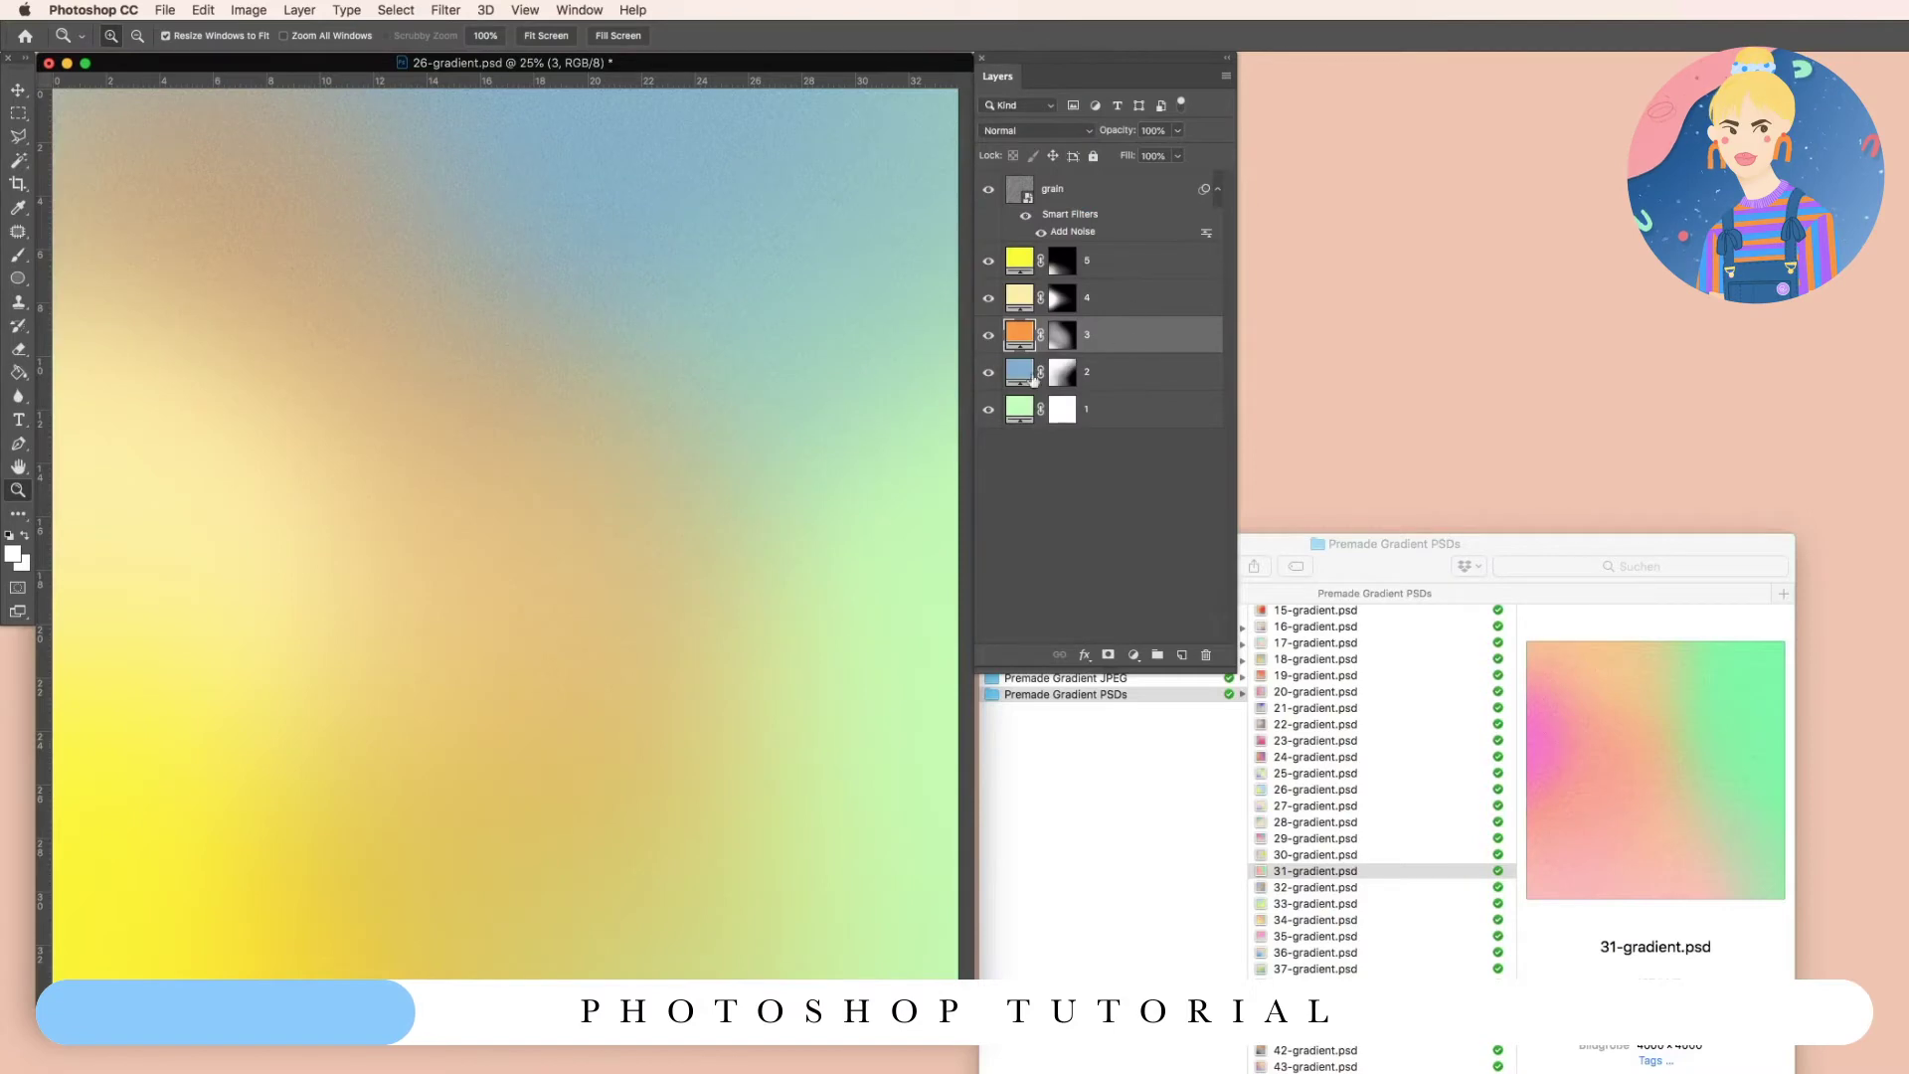
Change the solid fill color of layer 4 to a saturated golden yellow and preview other blend modes, keeping Normal.
double_click(1021, 300)
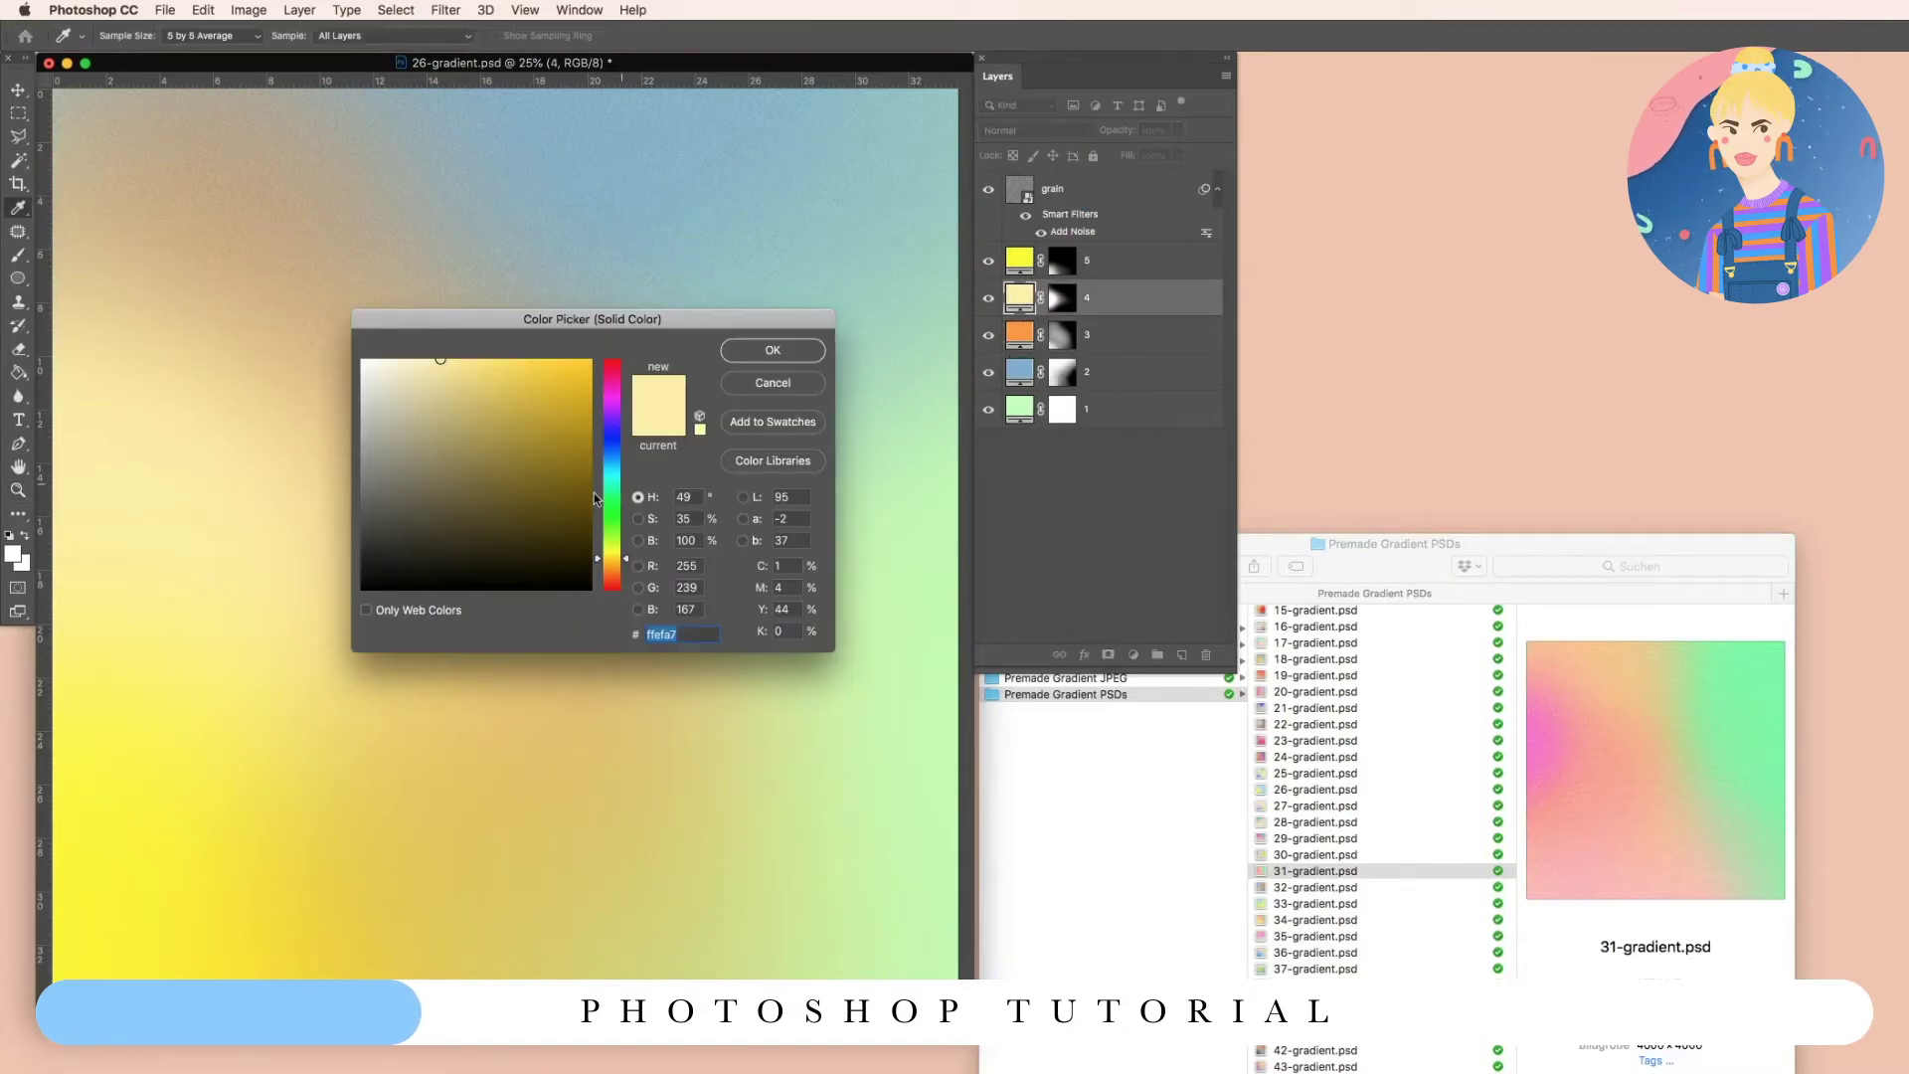
click(556, 382)
click(772, 352)
key(z)
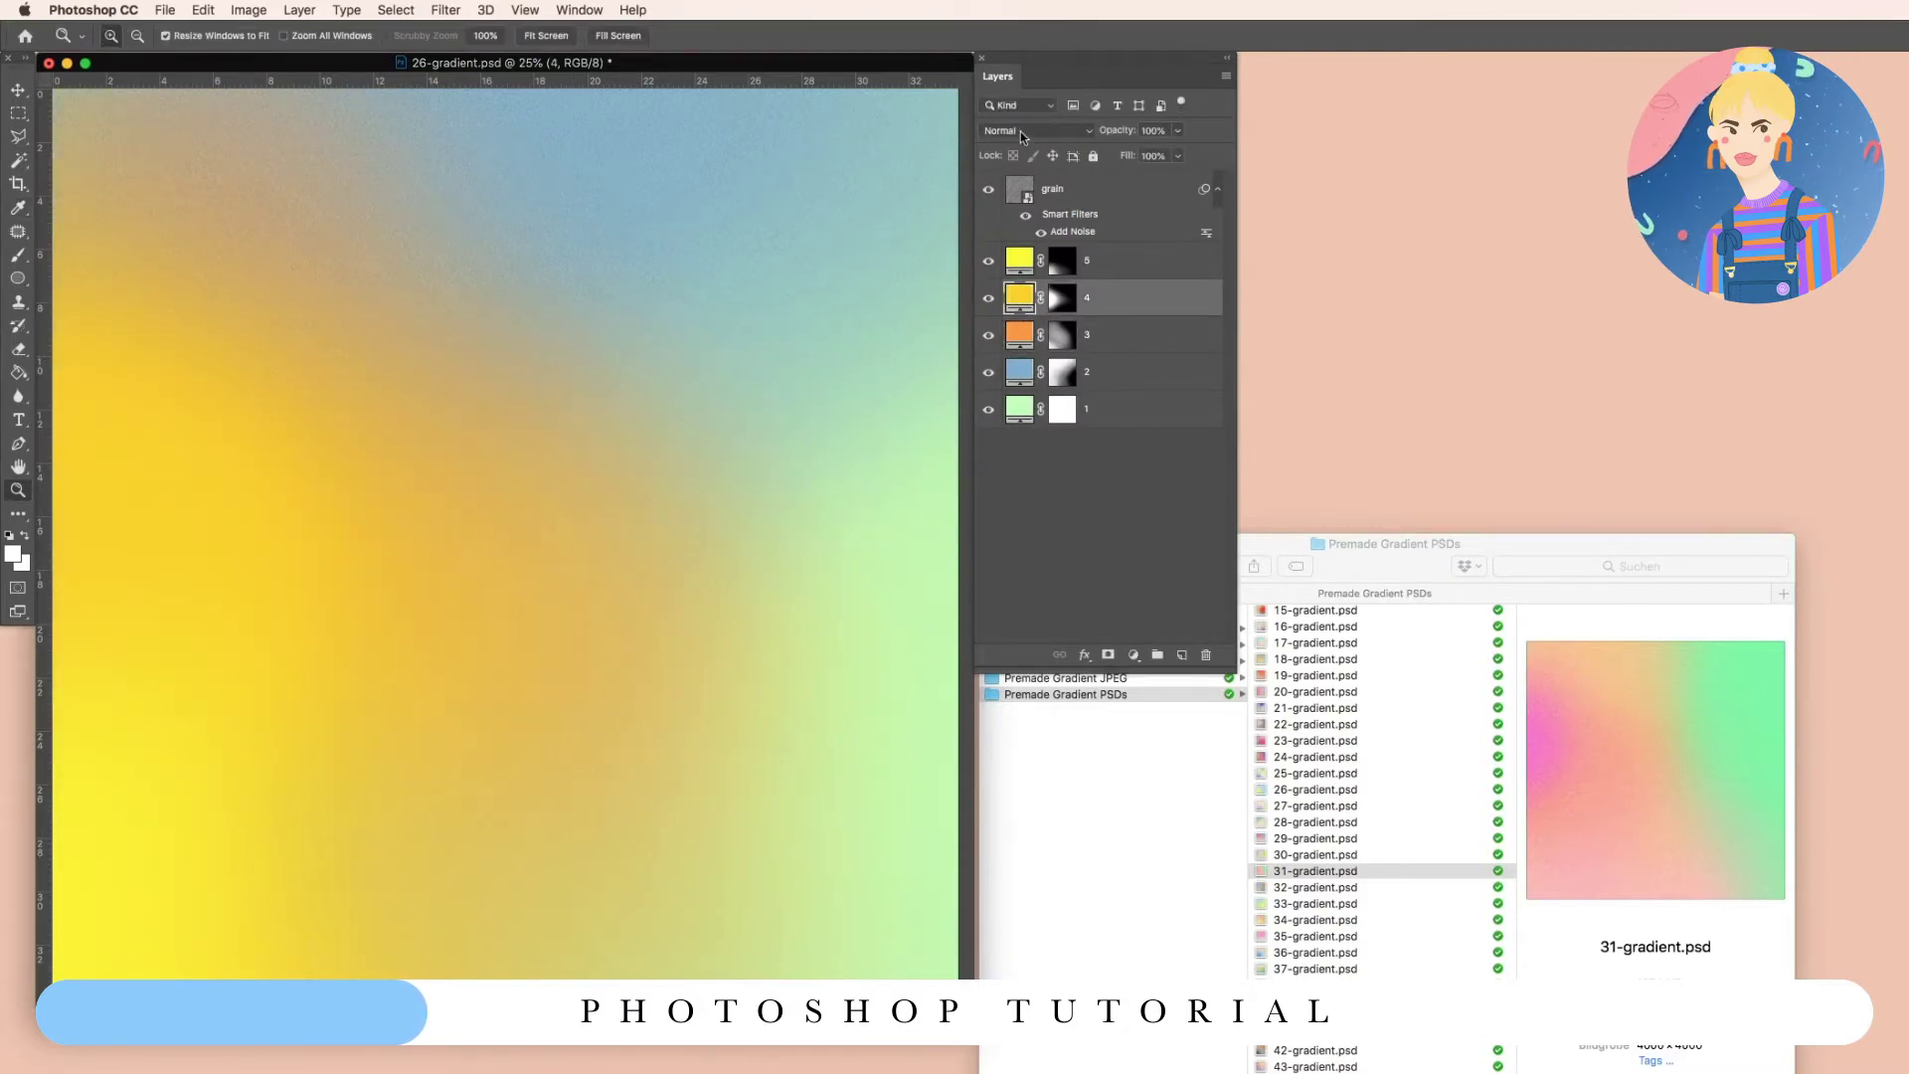
click(1020, 131)
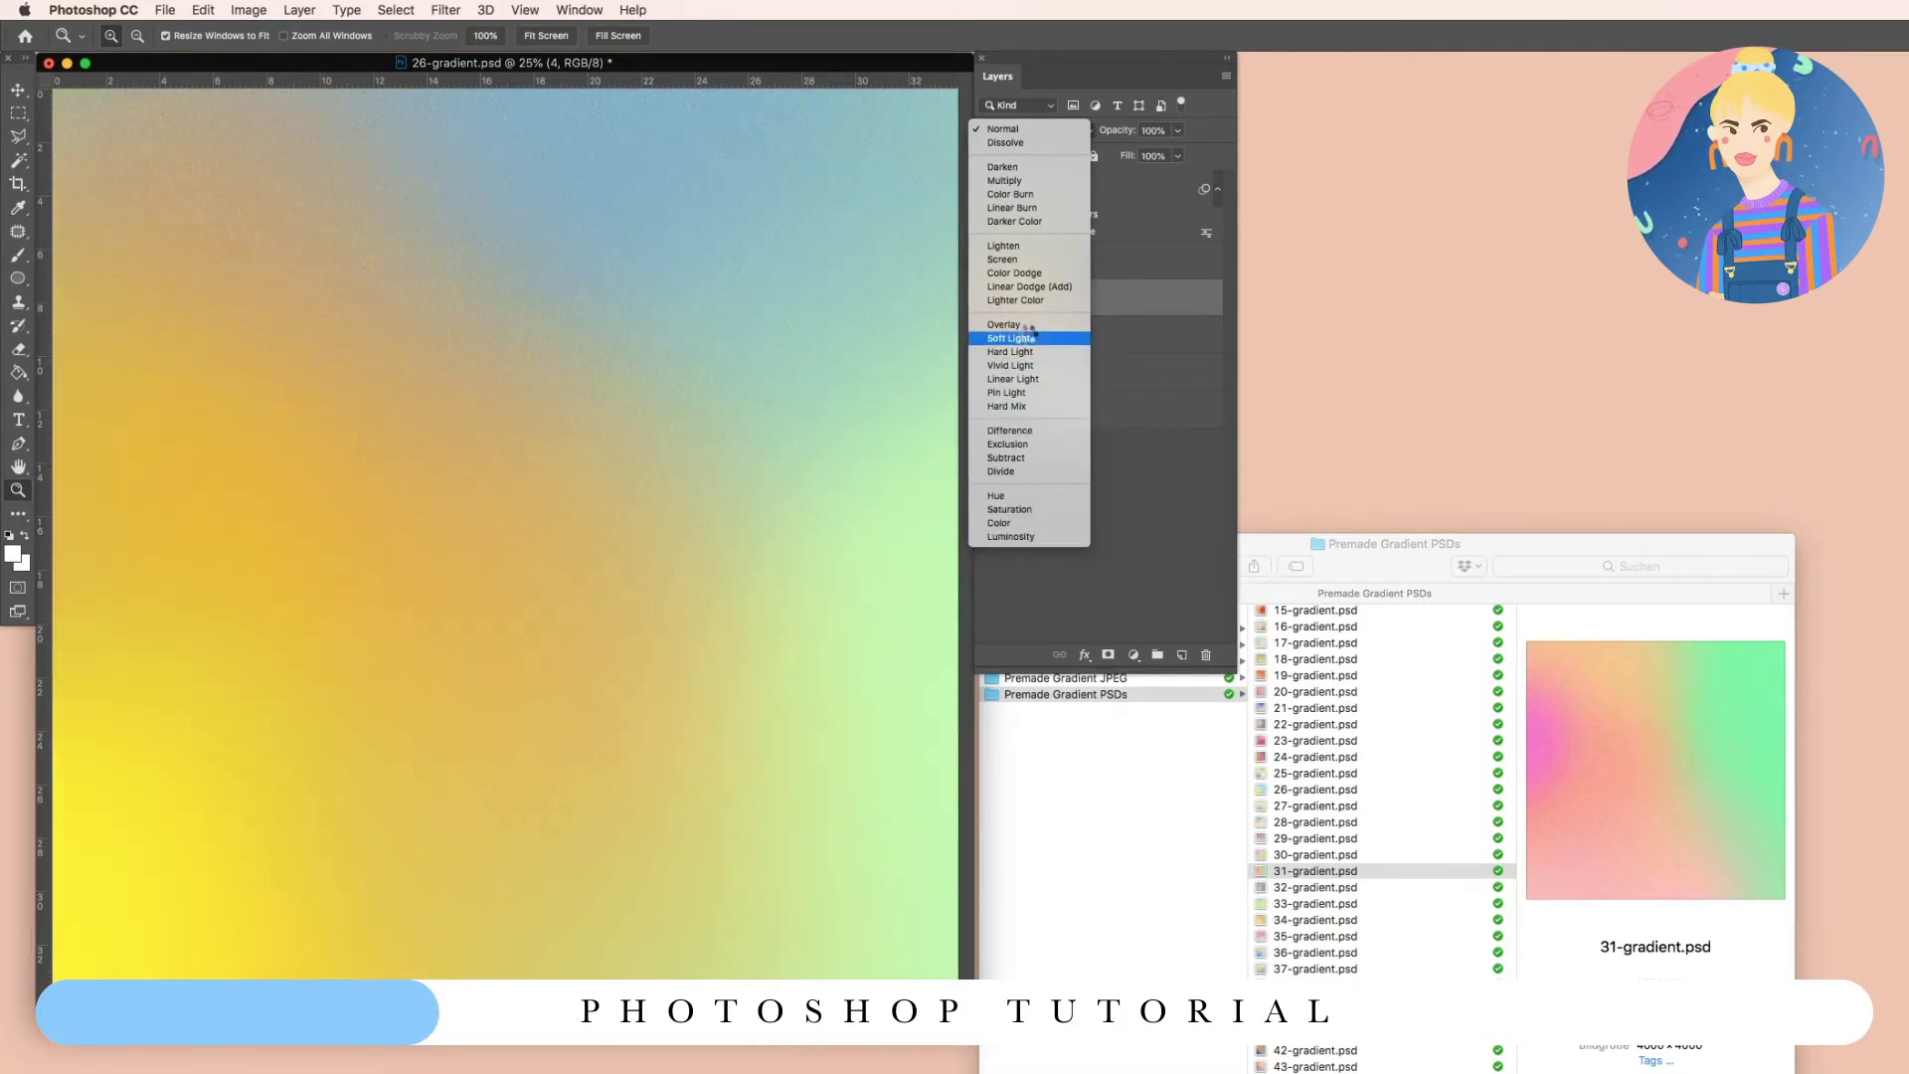
click(1158, 524)
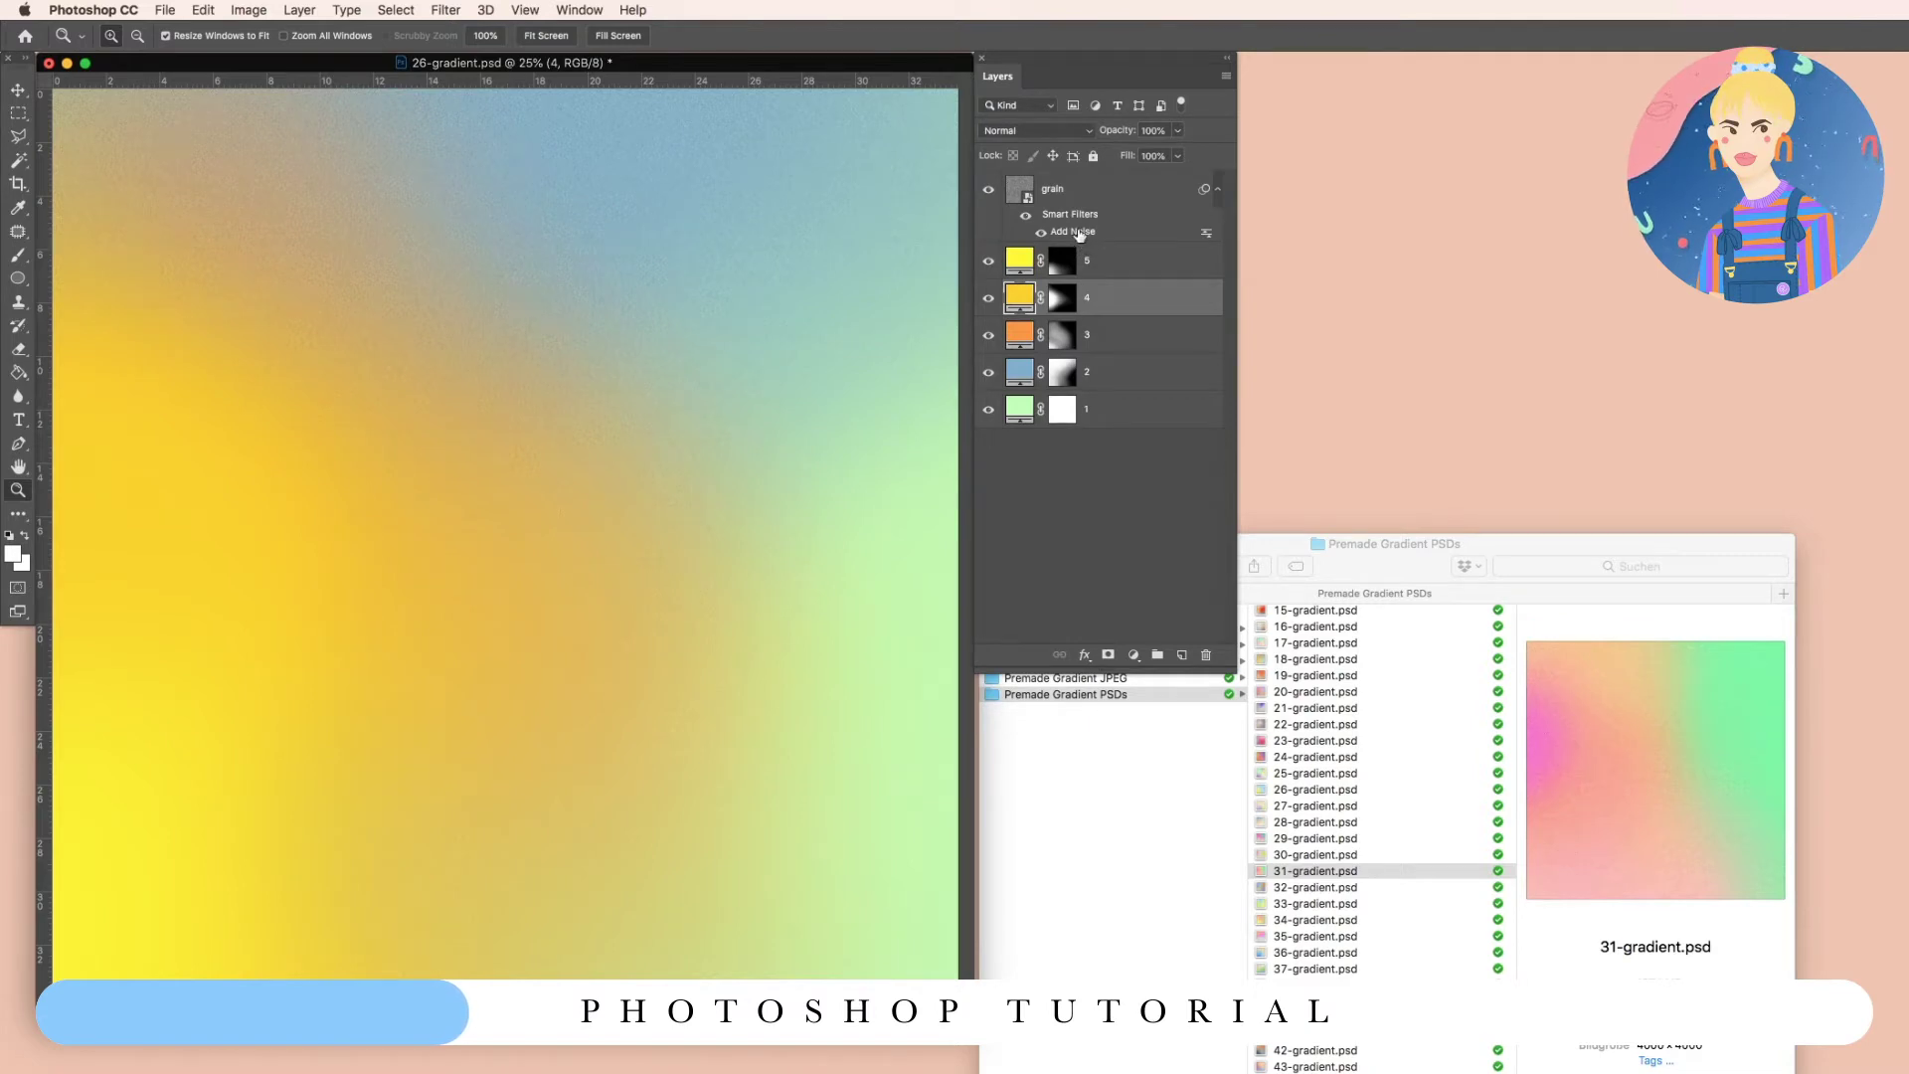
Toggle the grain layer's visibility to compare the gradient with and without noise.
click(988, 191)
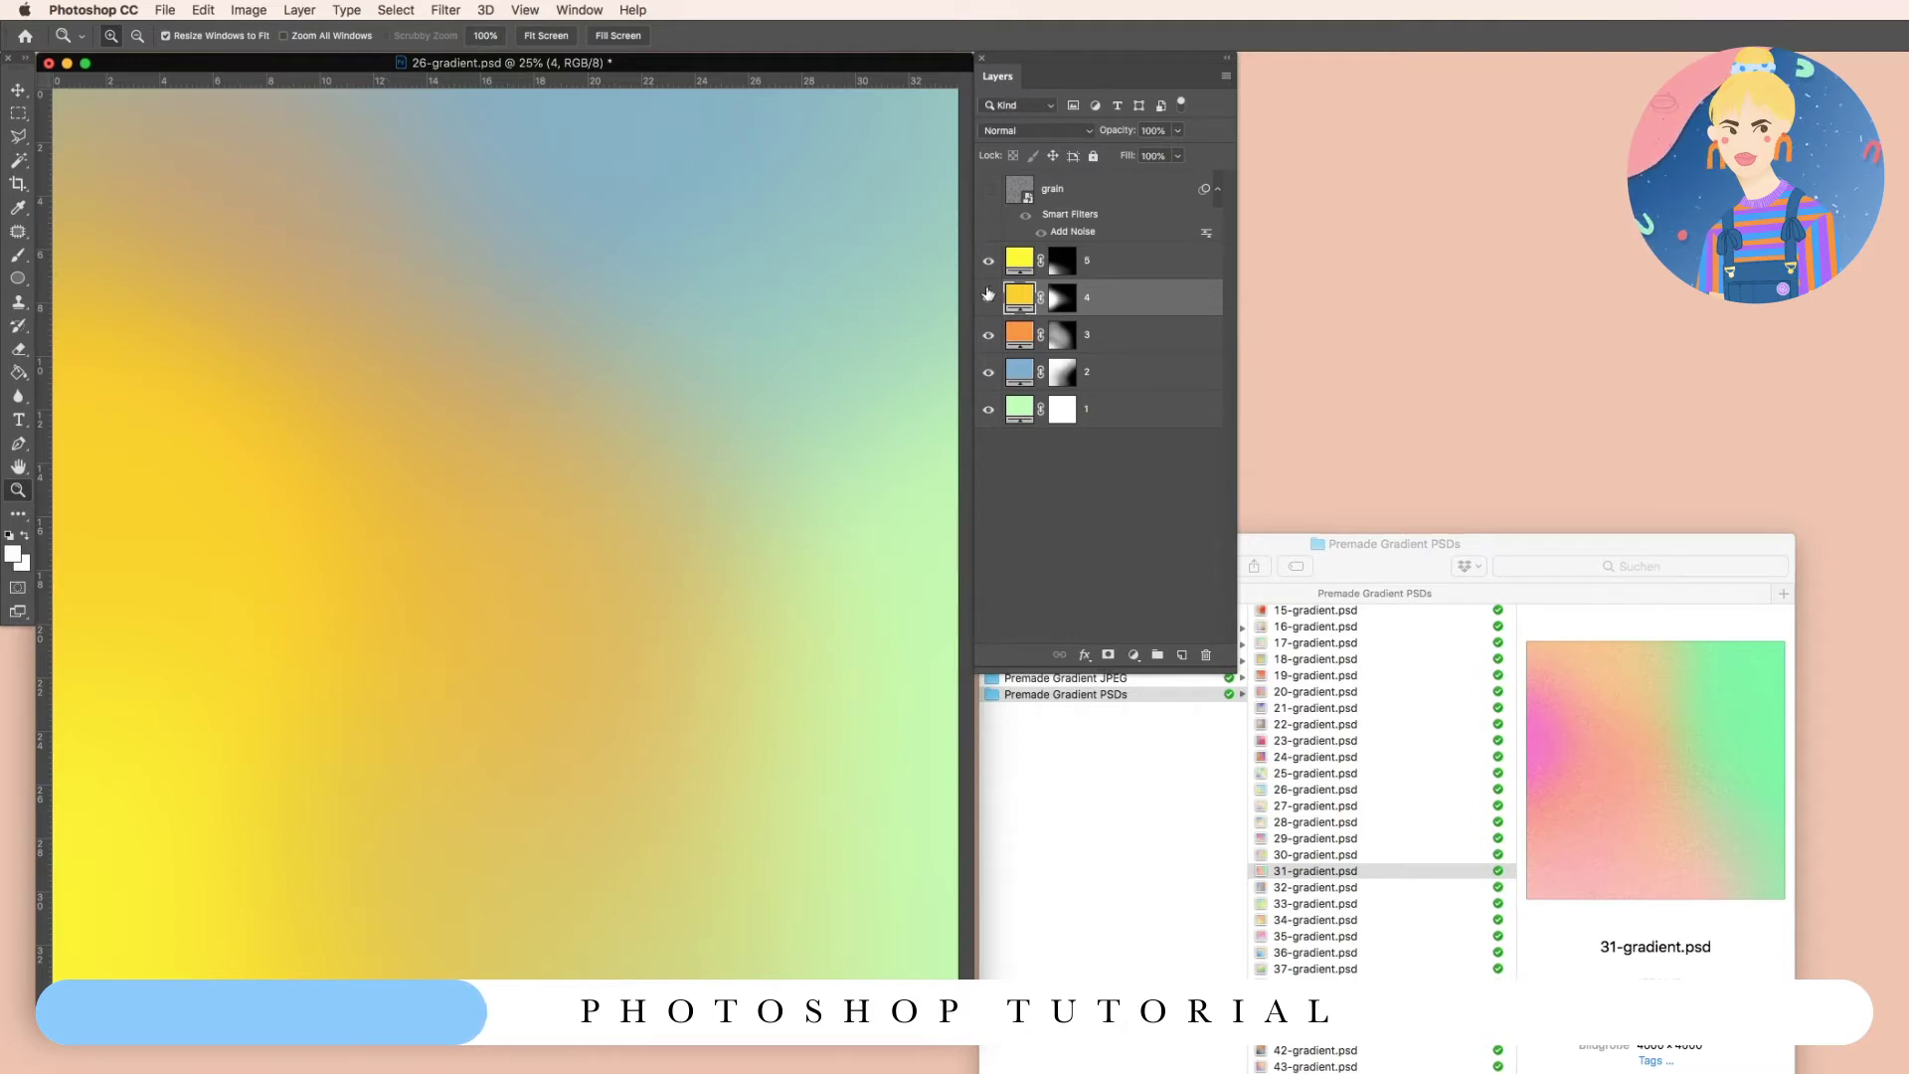
click(1088, 195)
click(988, 189)
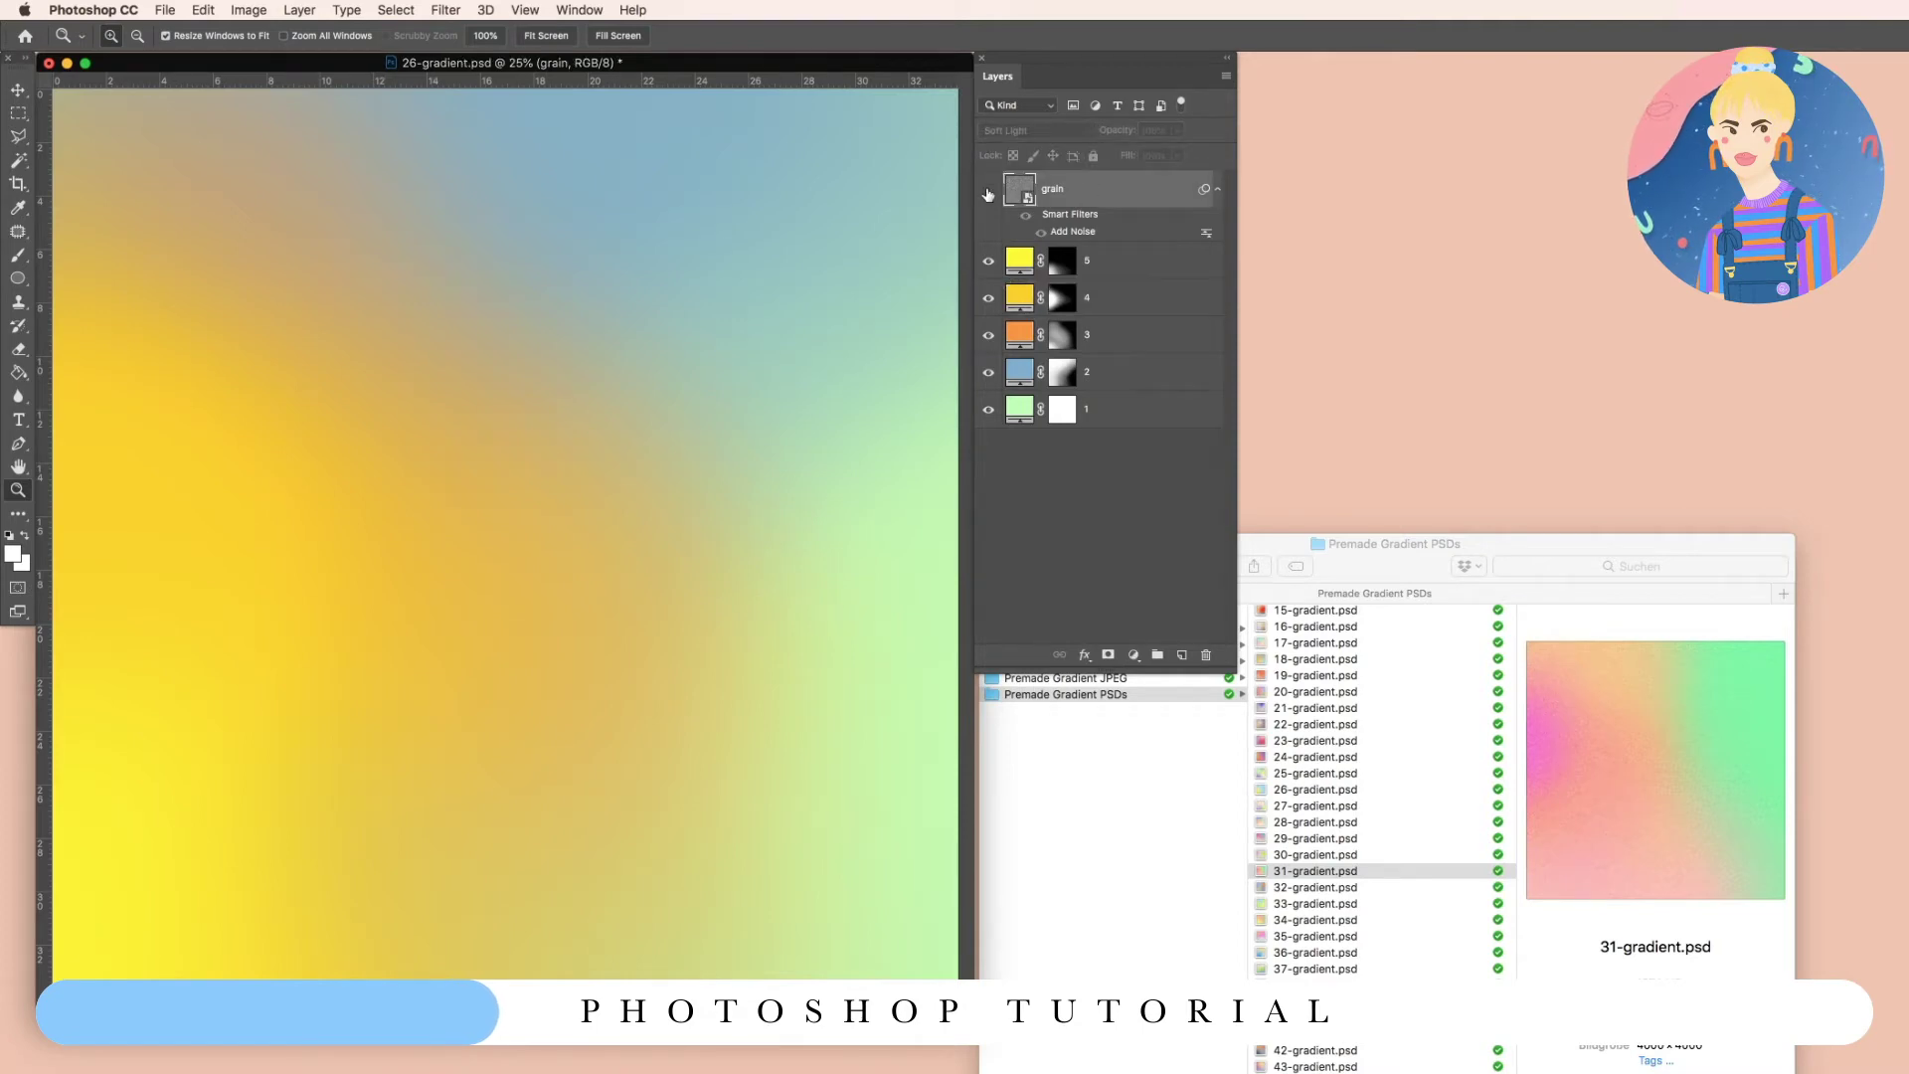
Try a stronger Add Noise amount of 56.56% on the grain layer's smart filter and cancel the change.
double_click(1079, 236)
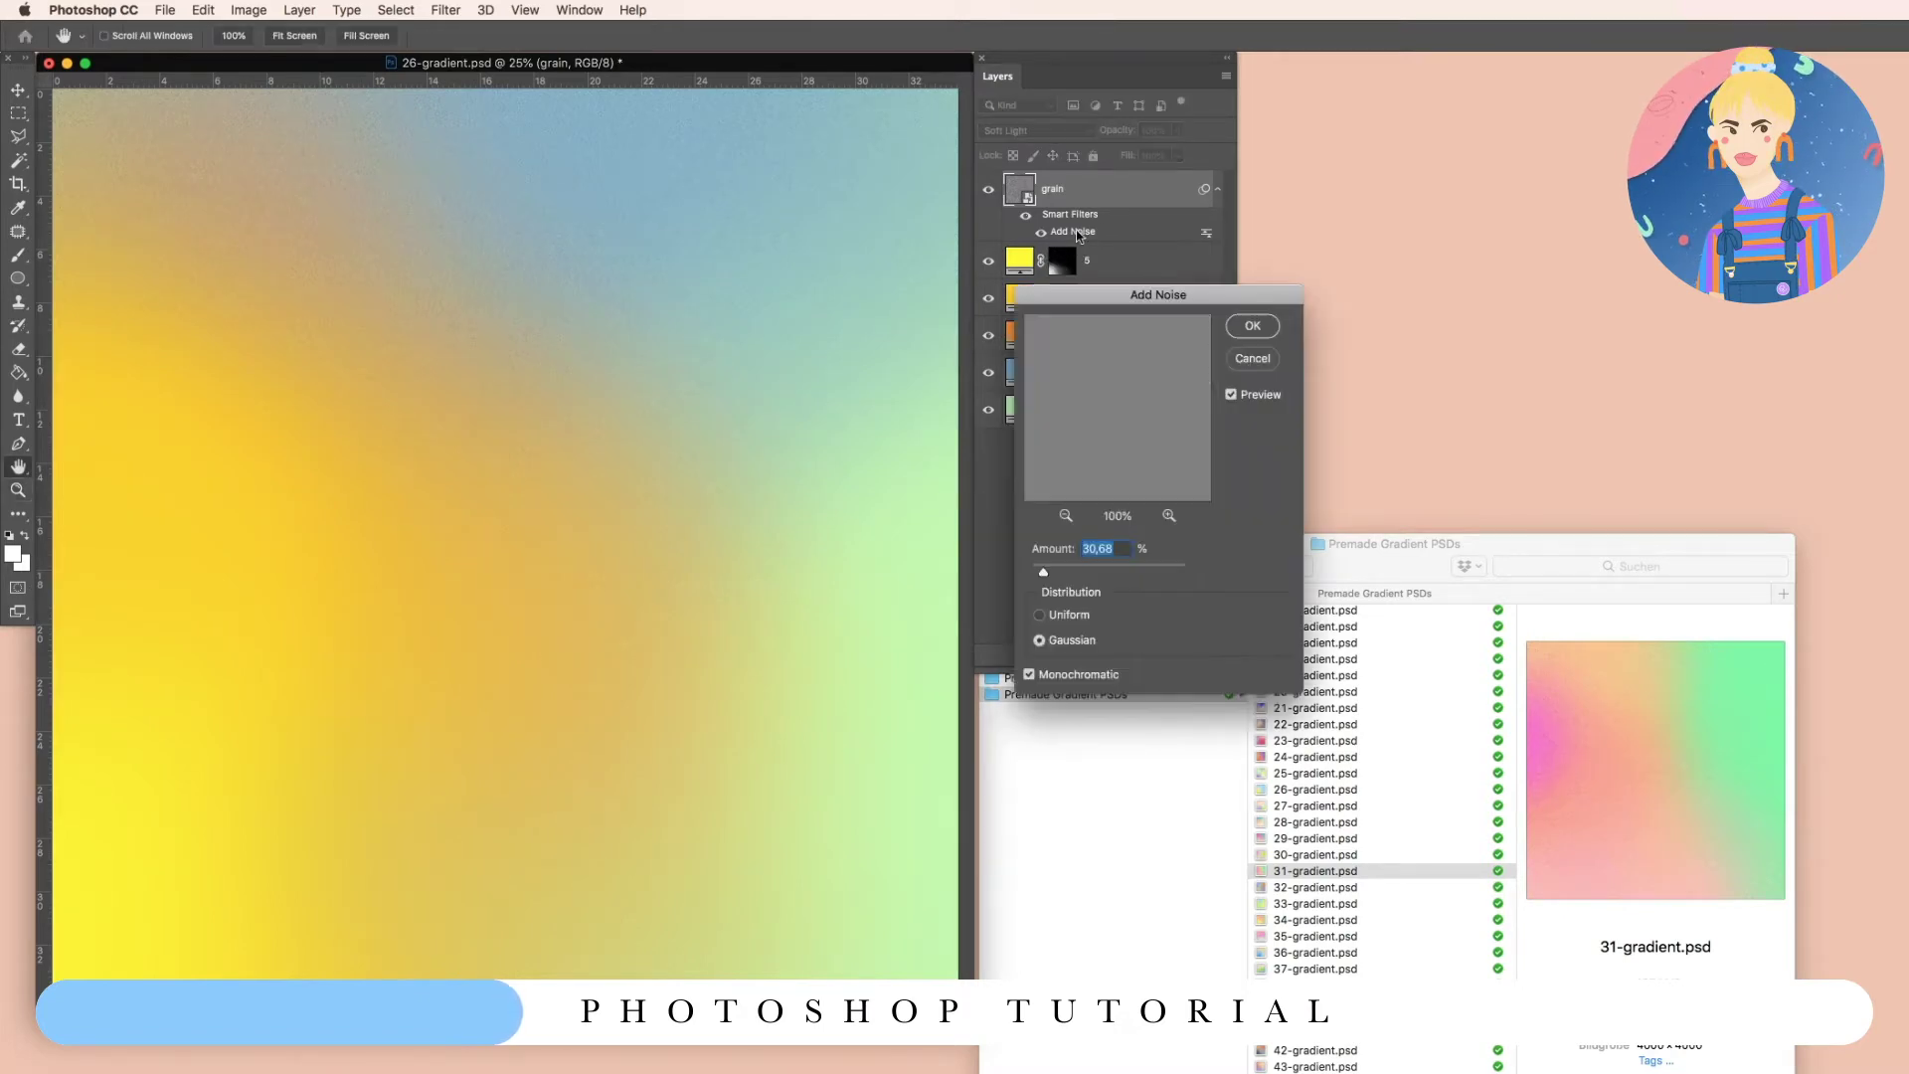
drag(1105, 289, 654, 270)
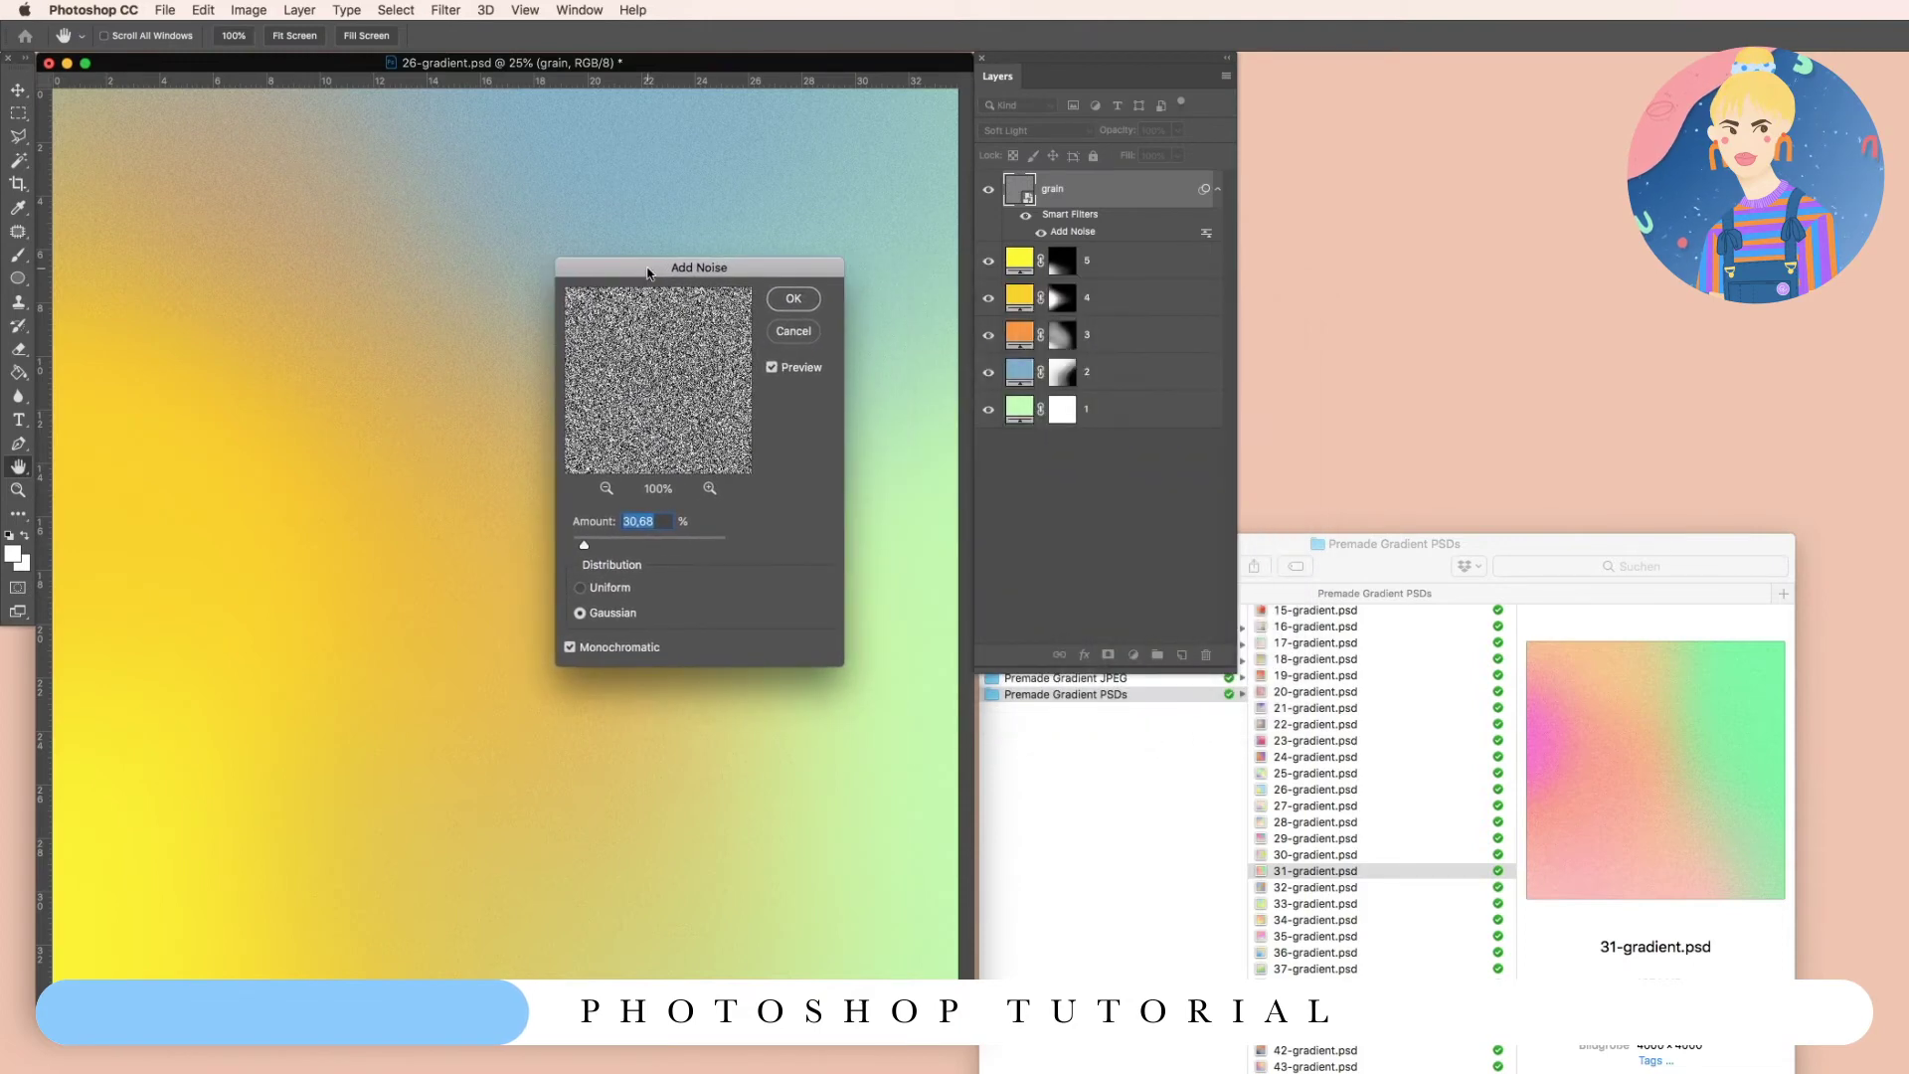
drag(583, 548, 632, 540)
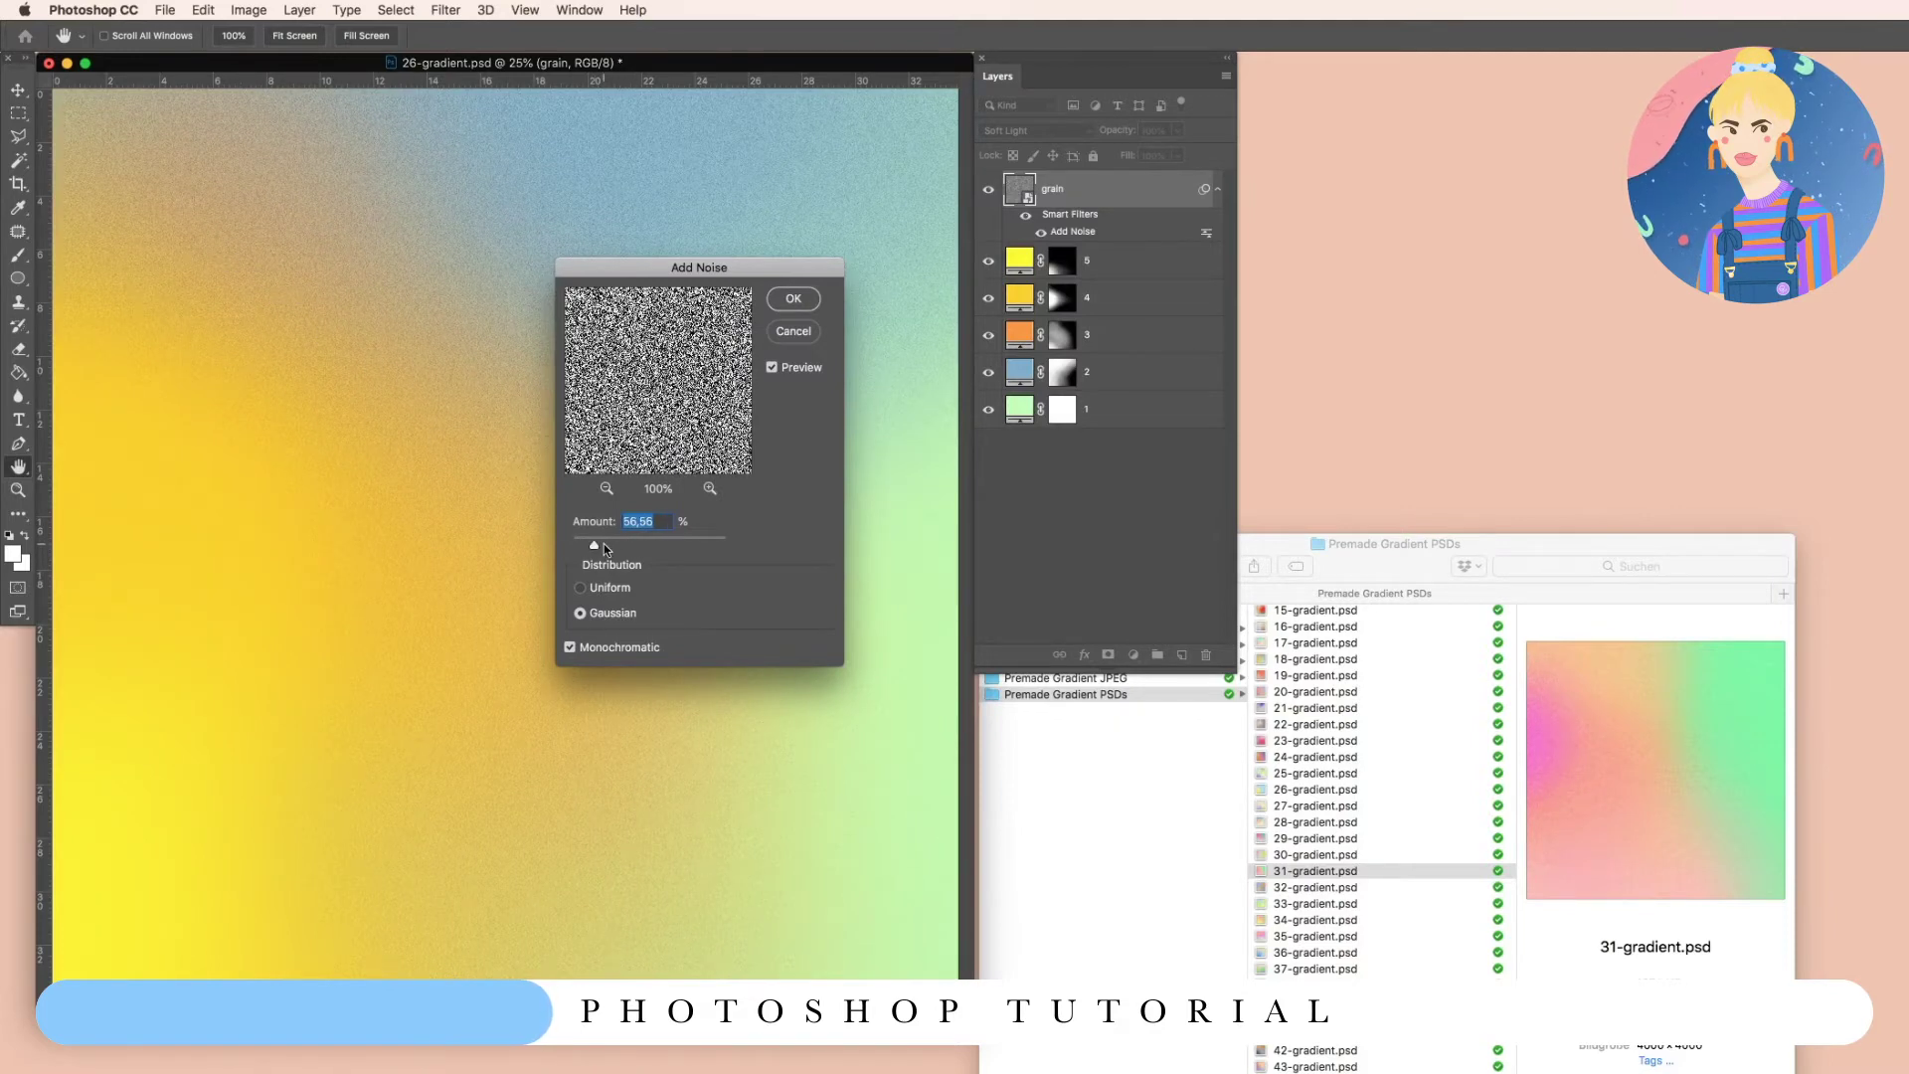
mouse_move(596, 546)
mouse_down()
mouse_move(578, 545)
mouse_move(639, 553)
mouse_move(584, 548)
mouse_up()
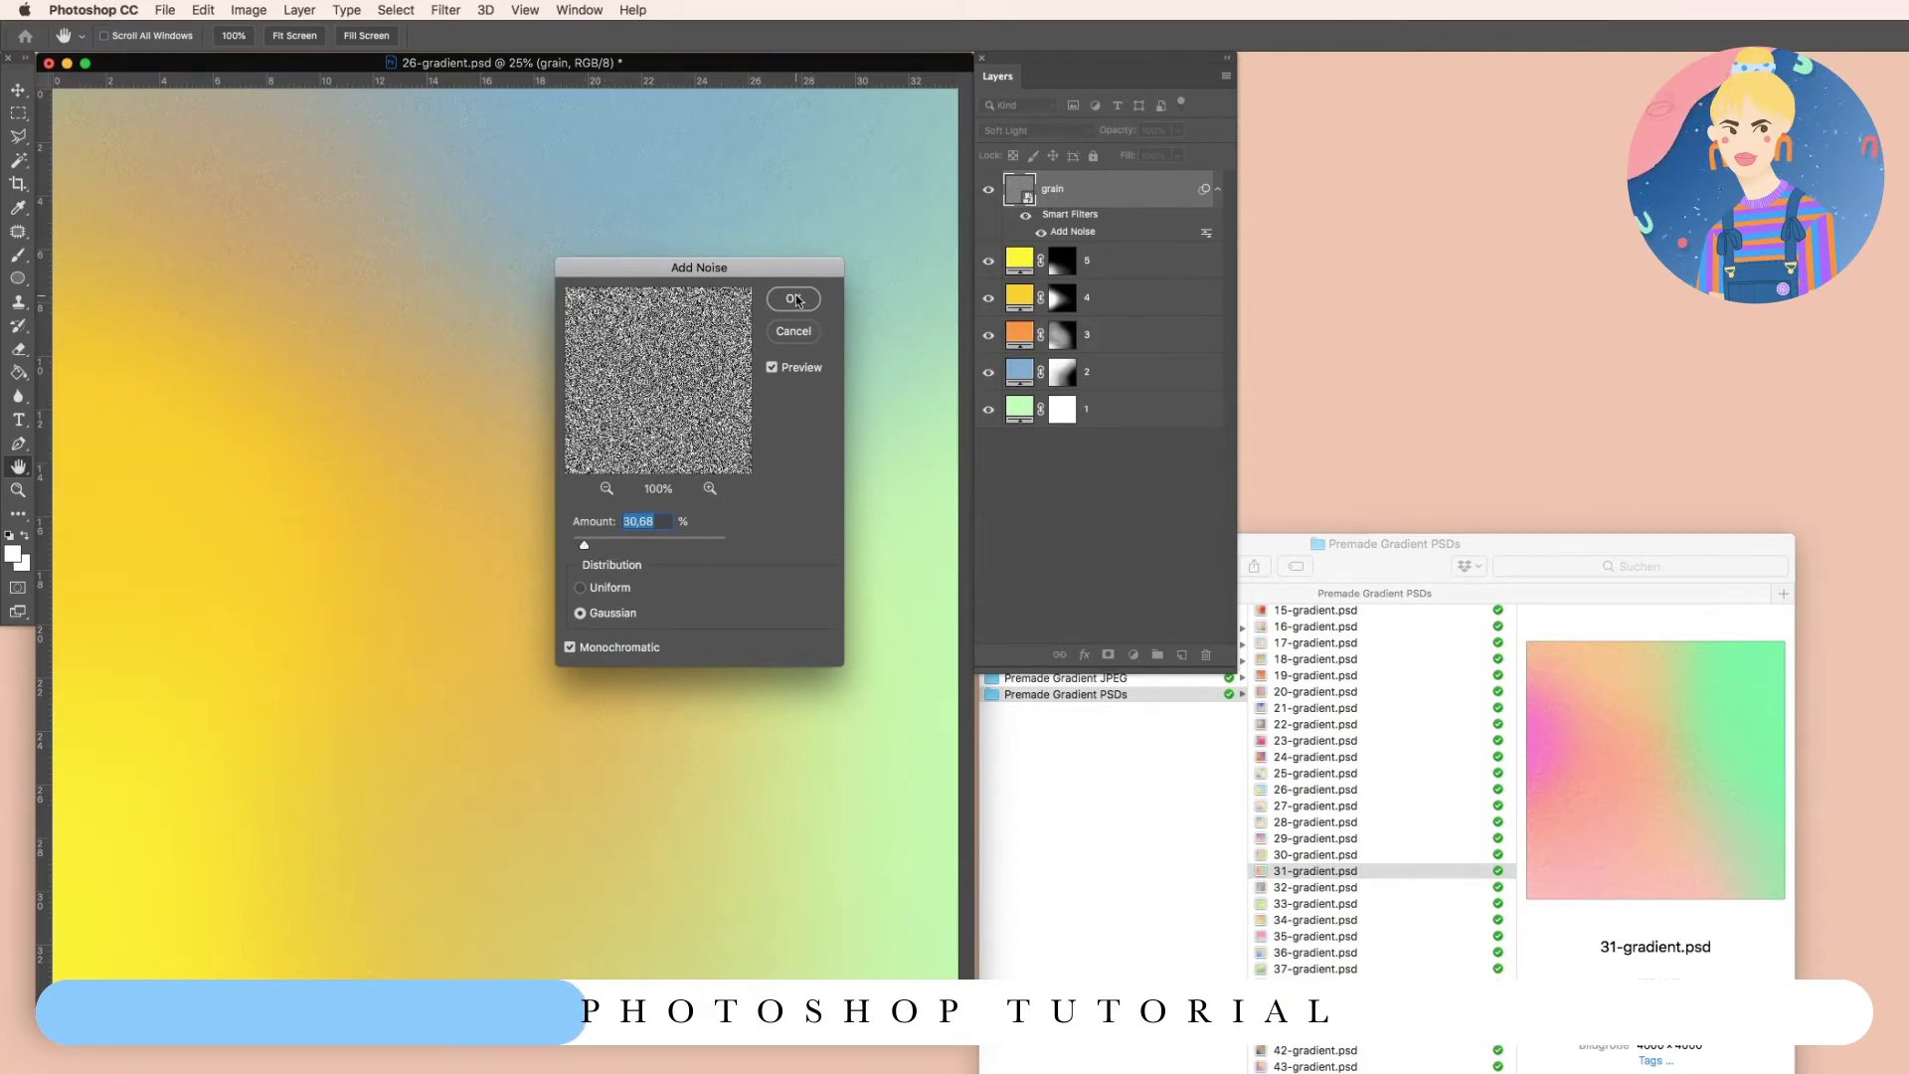
click(791, 332)
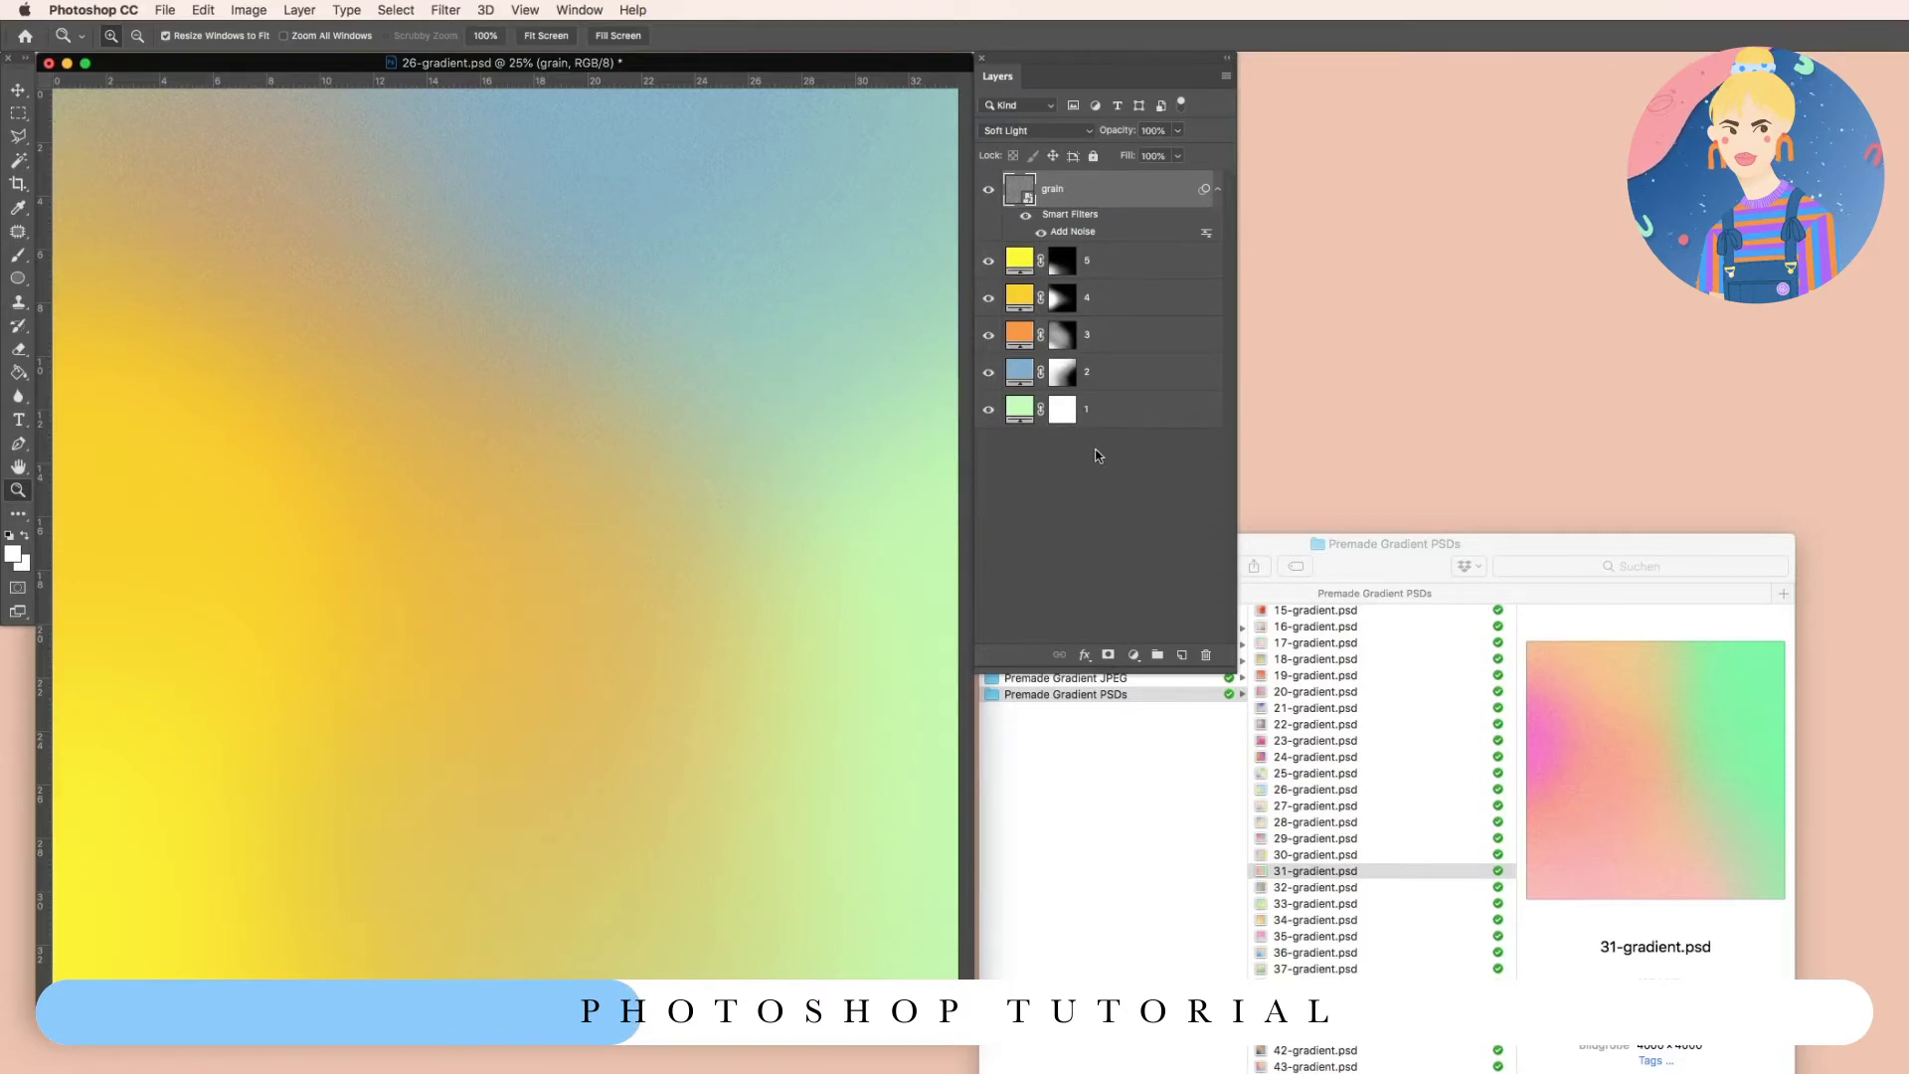
Hide the grain layer and color layers 1 to 5 one by one and show them all again to examine the gradient's build-up.
click(989, 411)
click(990, 376)
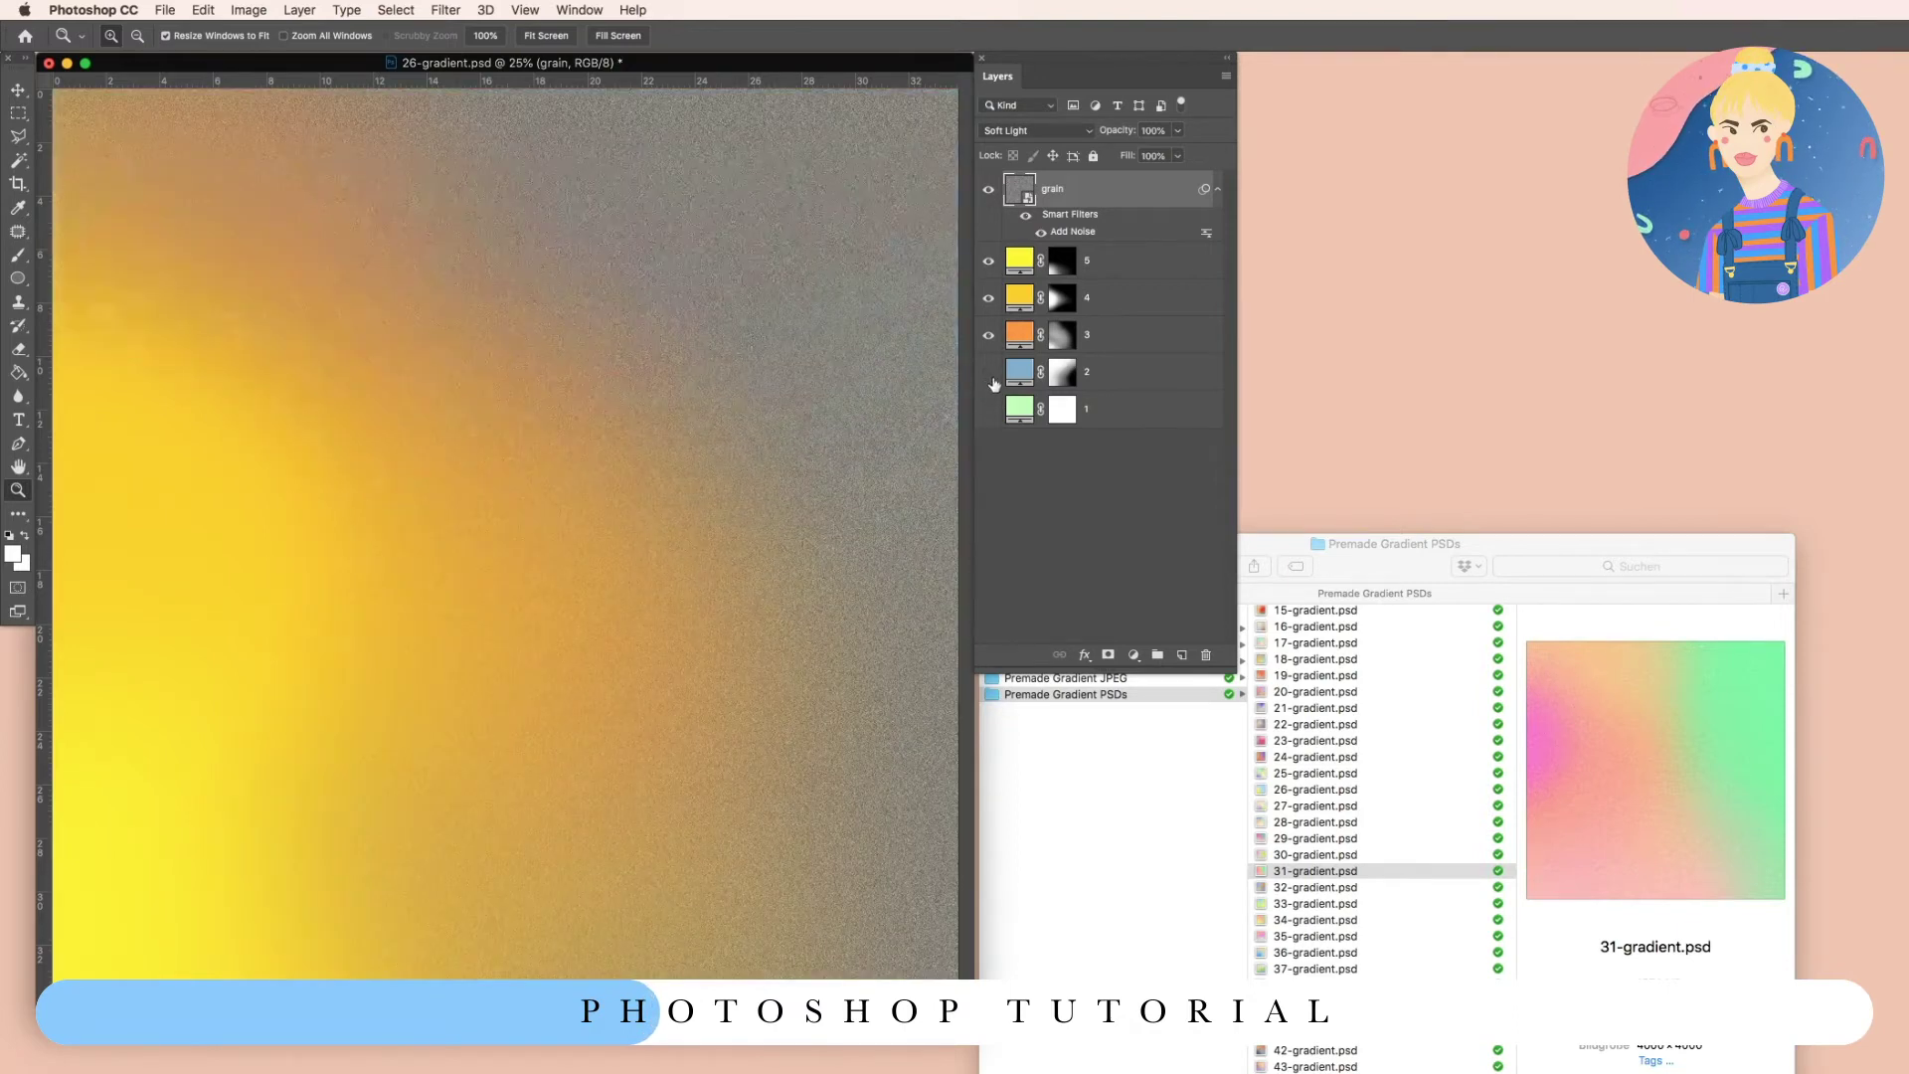
click(989, 335)
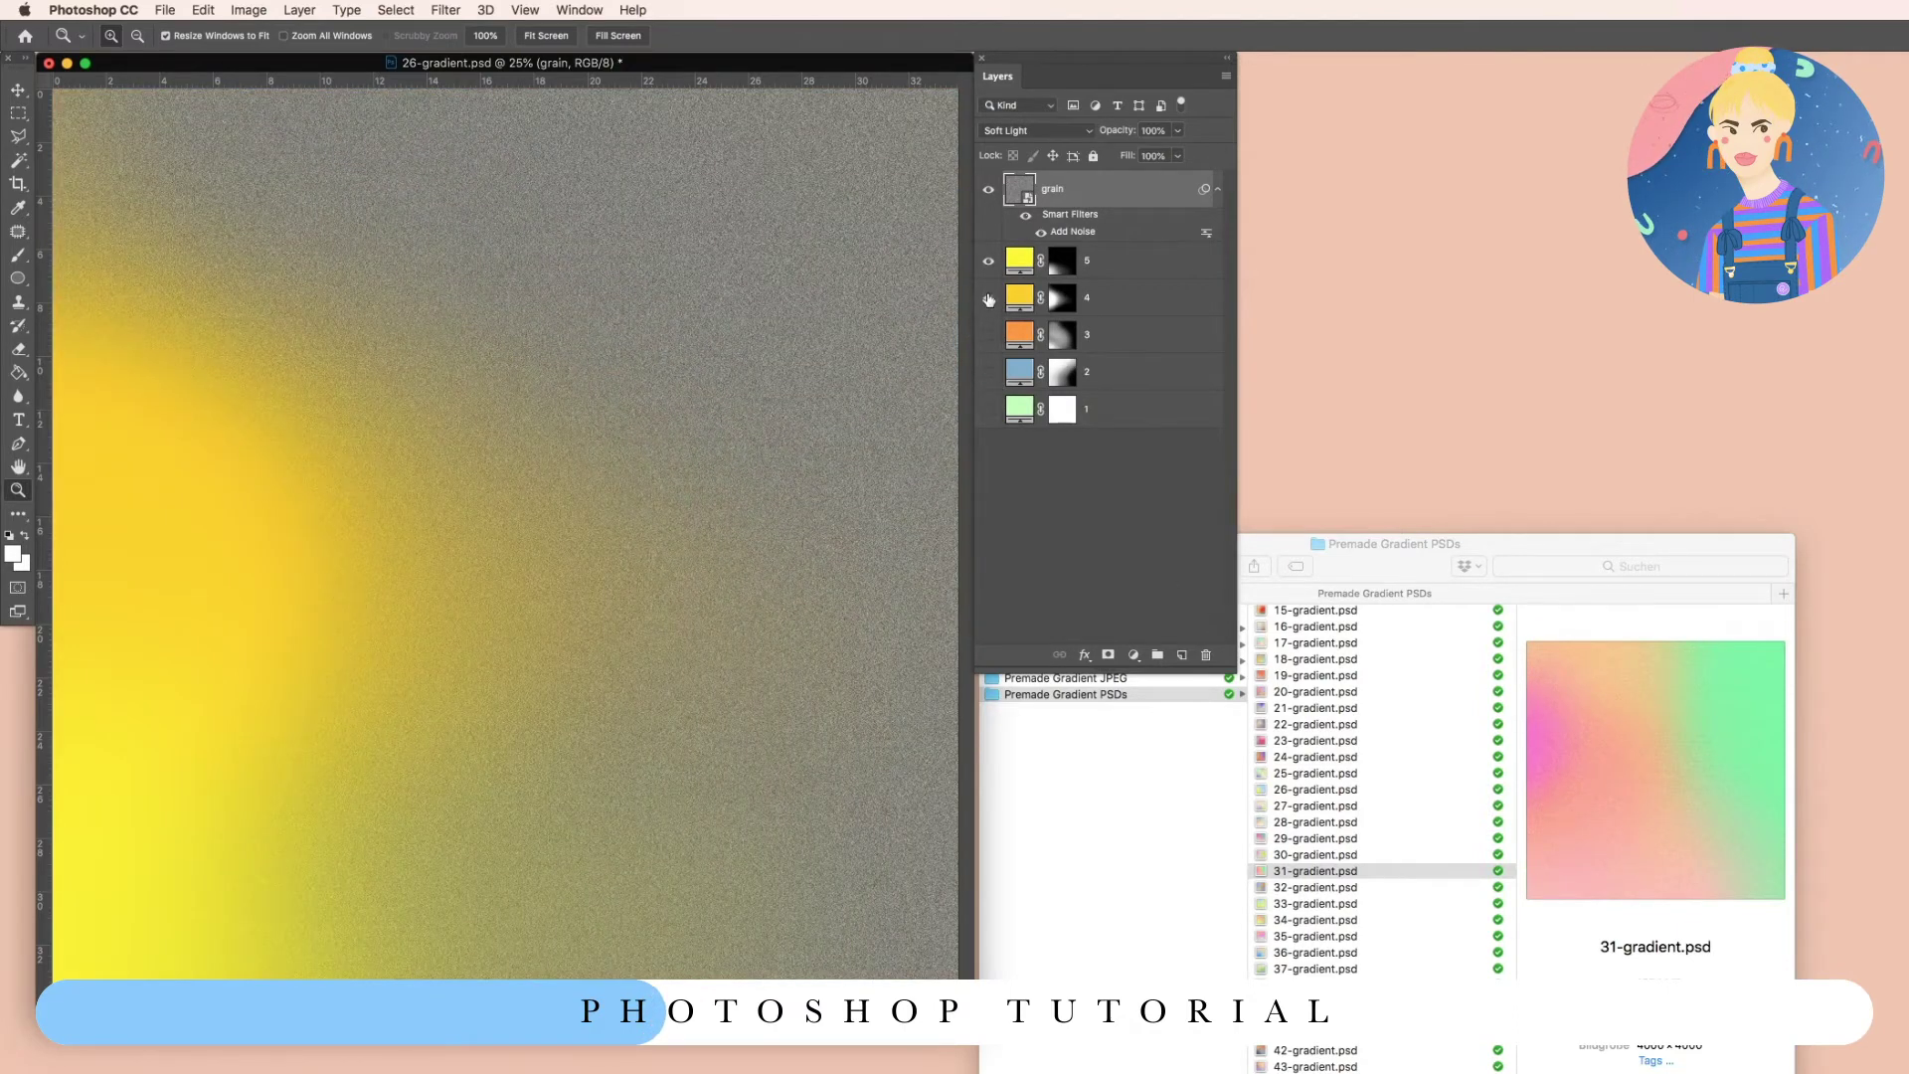
click(988, 299)
click(989, 189)
click(988, 261)
click(988, 260)
click(988, 299)
click(988, 335)
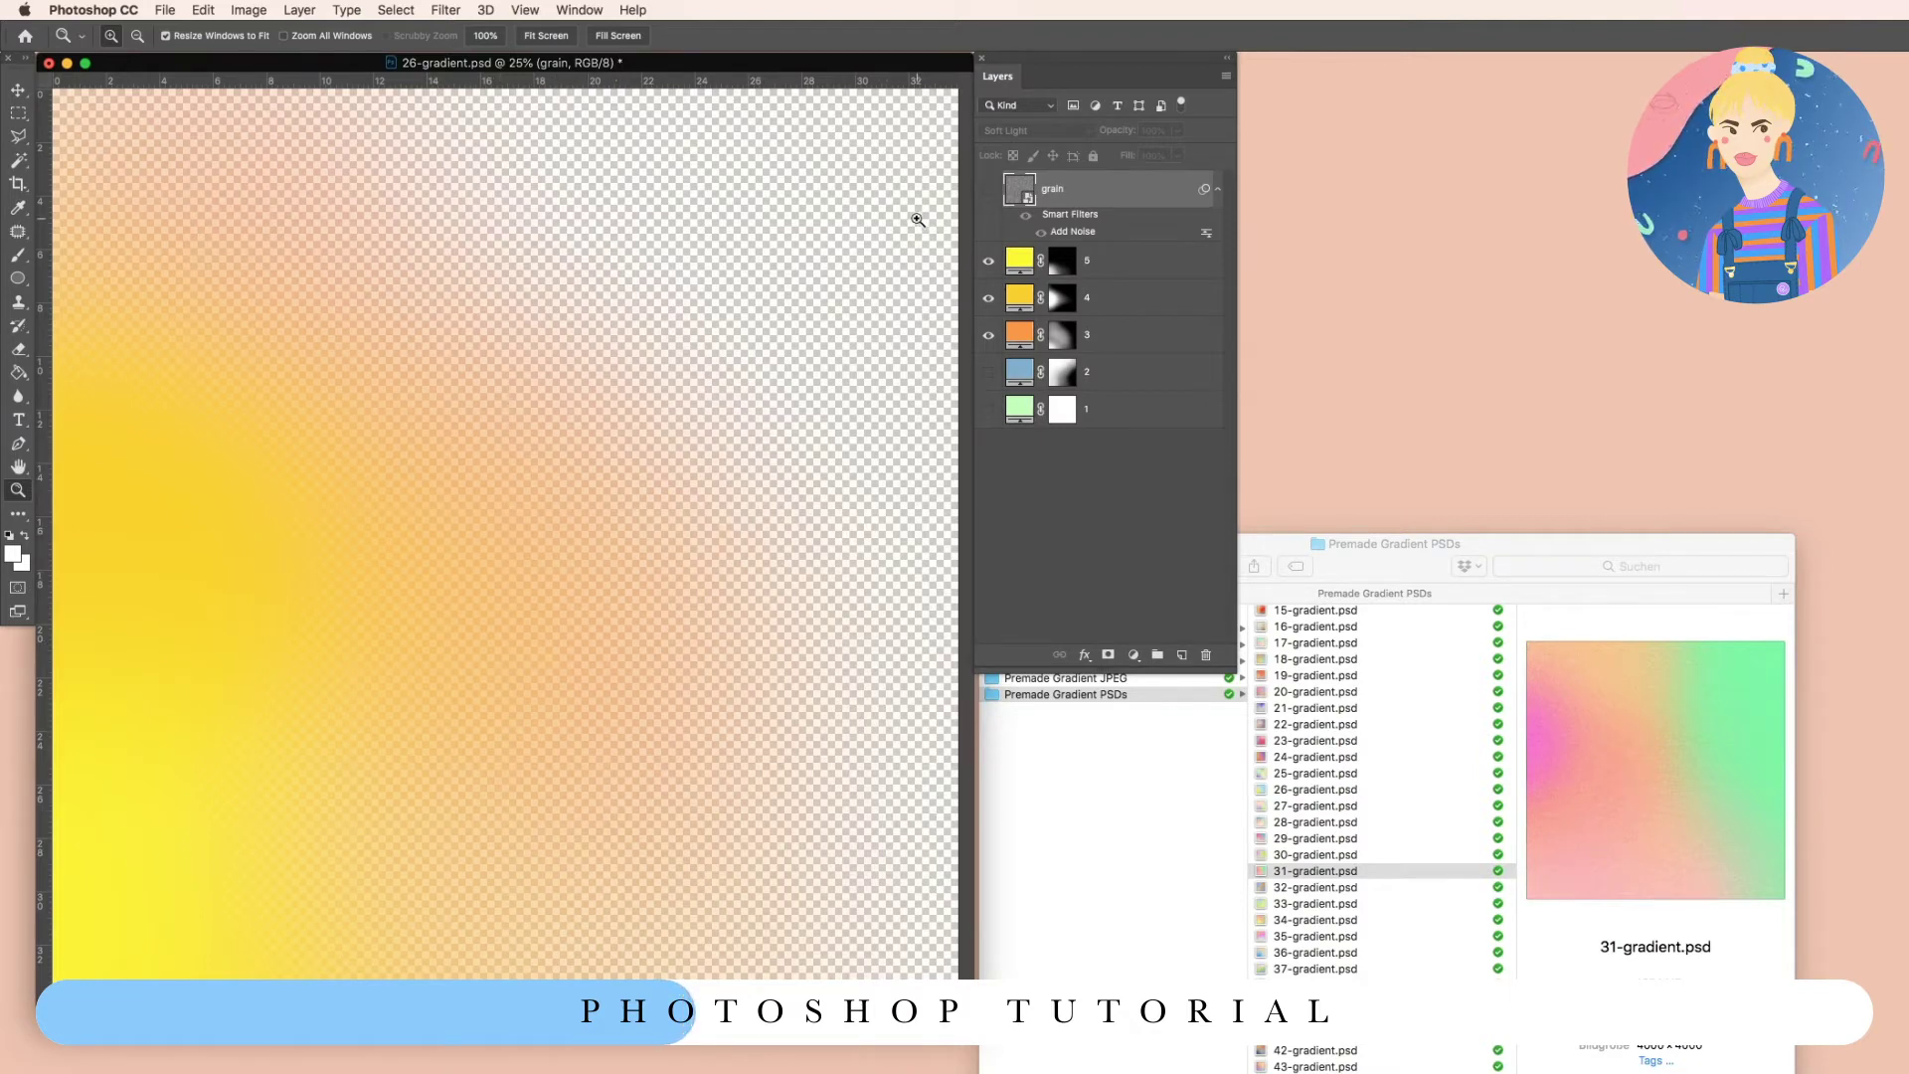
click(988, 189)
click(988, 371)
click(988, 409)
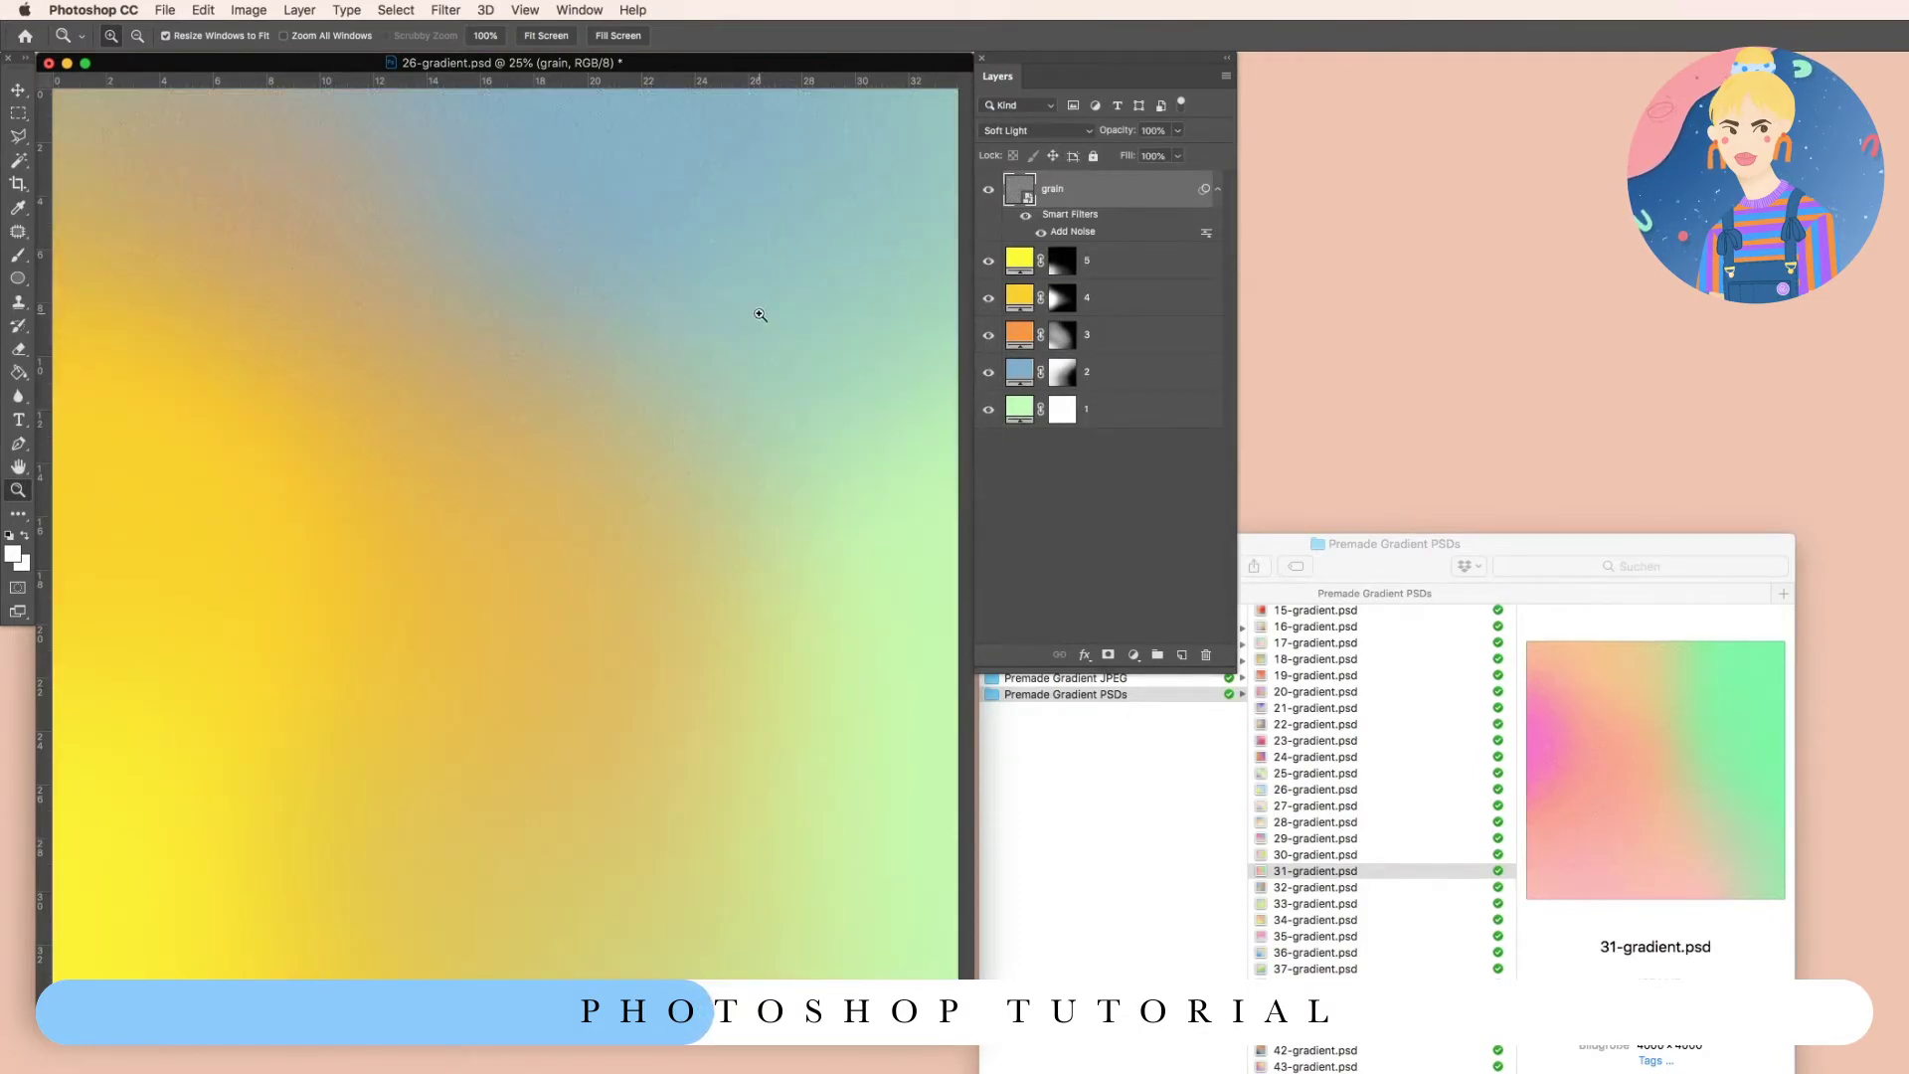
Close 26-gradient.psd without saving the changes.
click(48, 62)
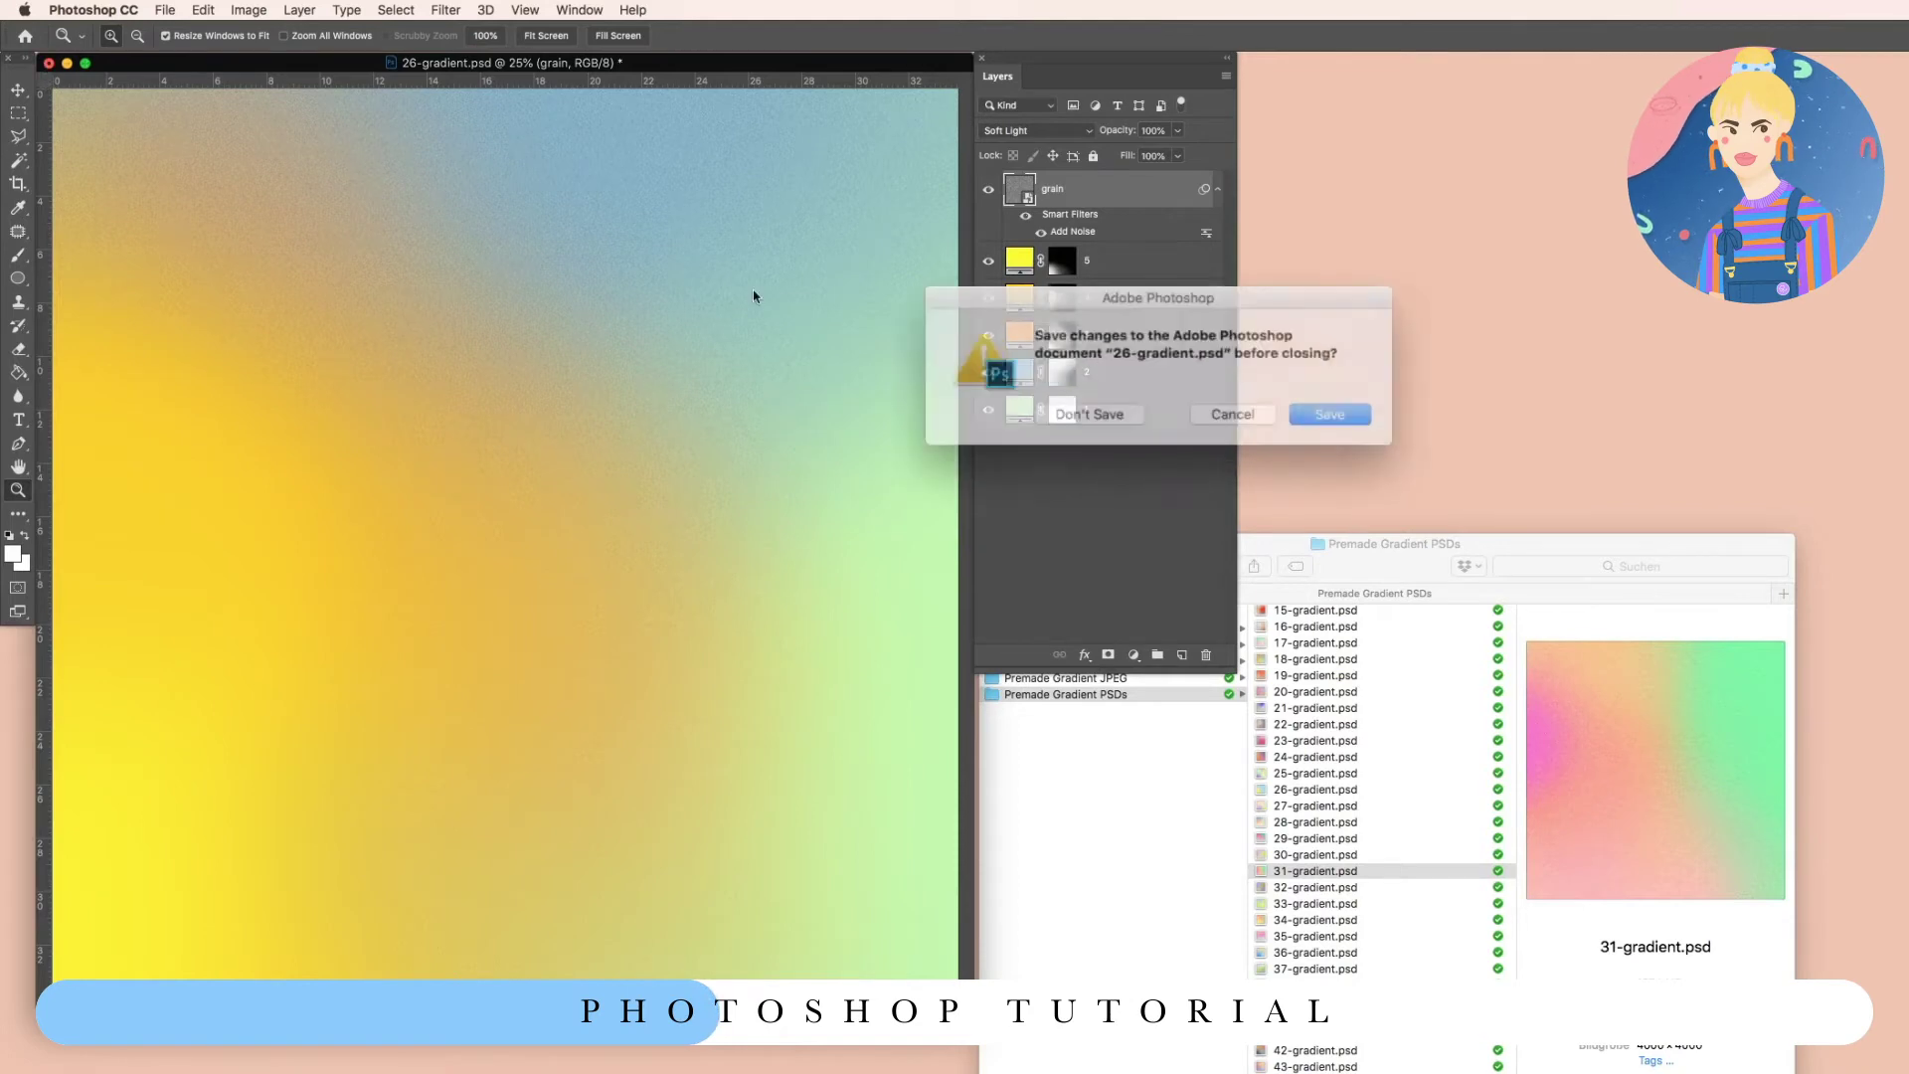
click(1117, 410)
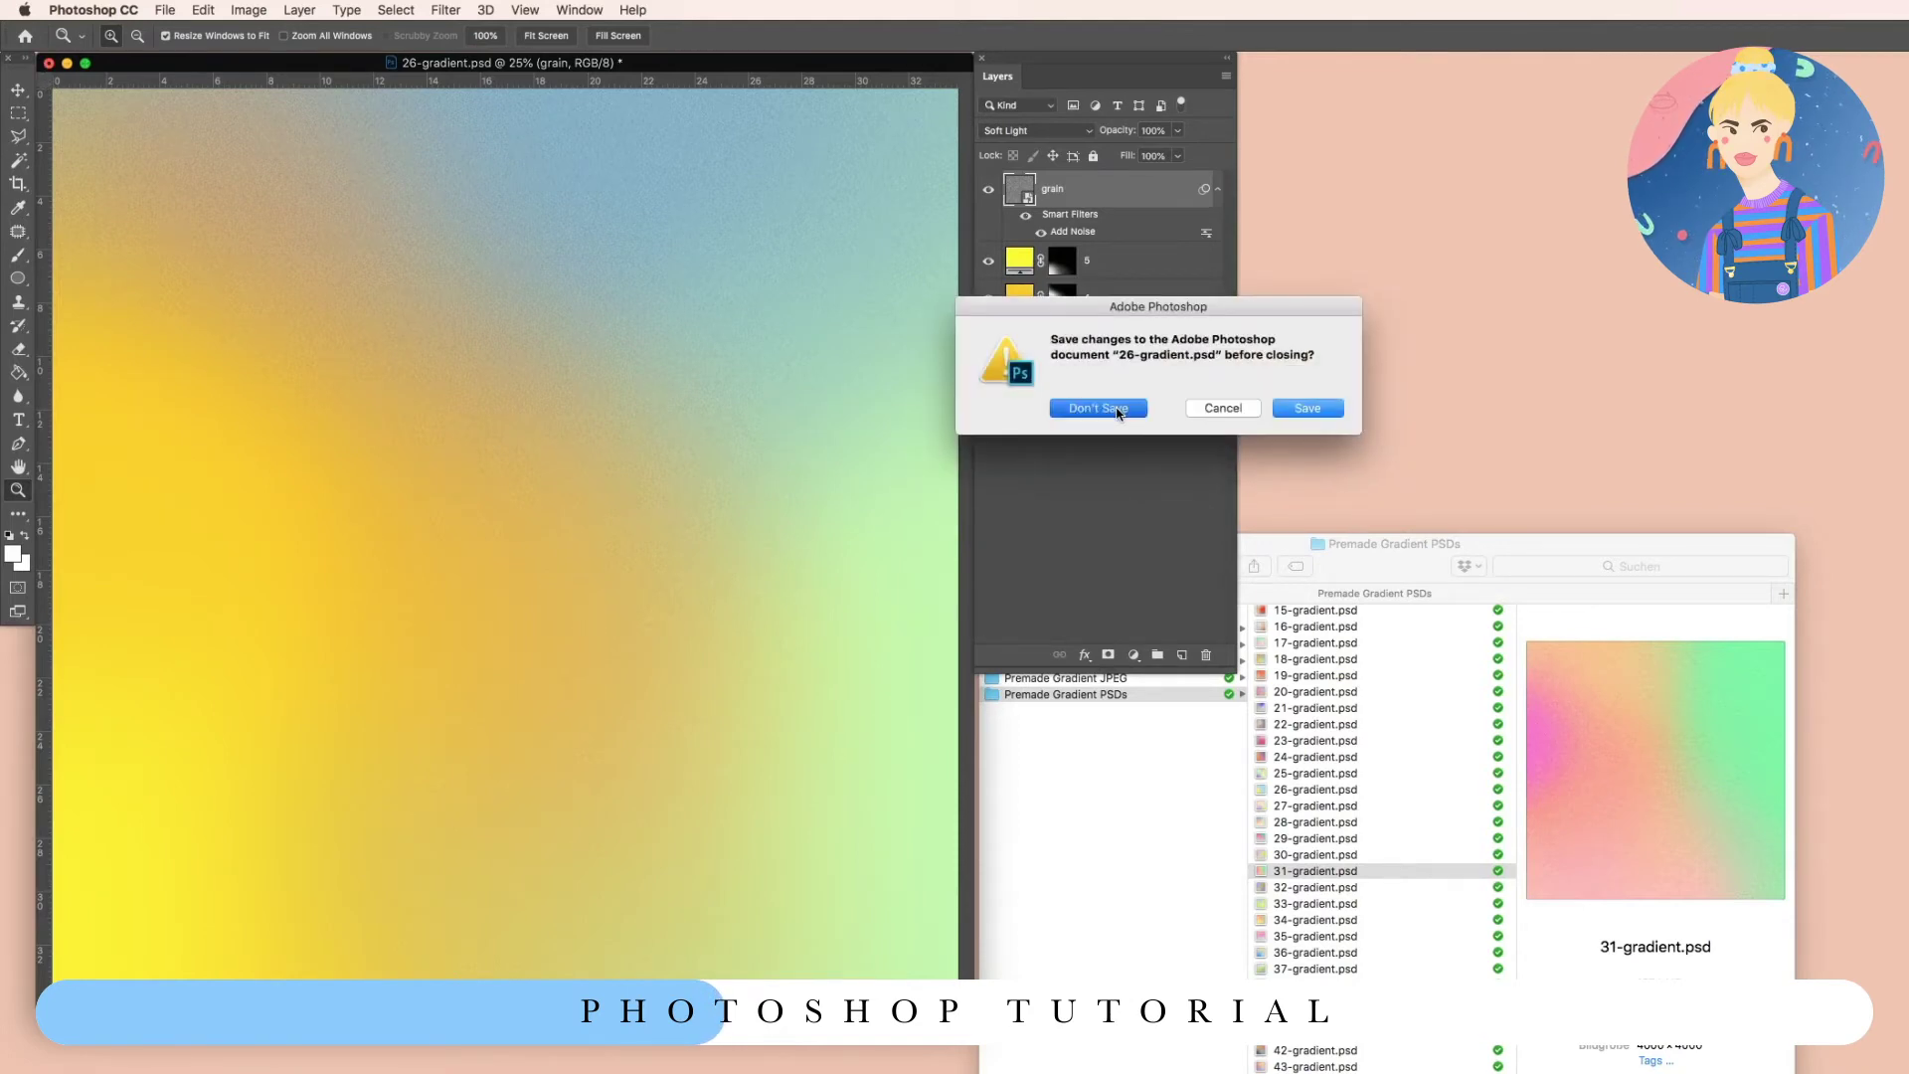
click(628, 282)
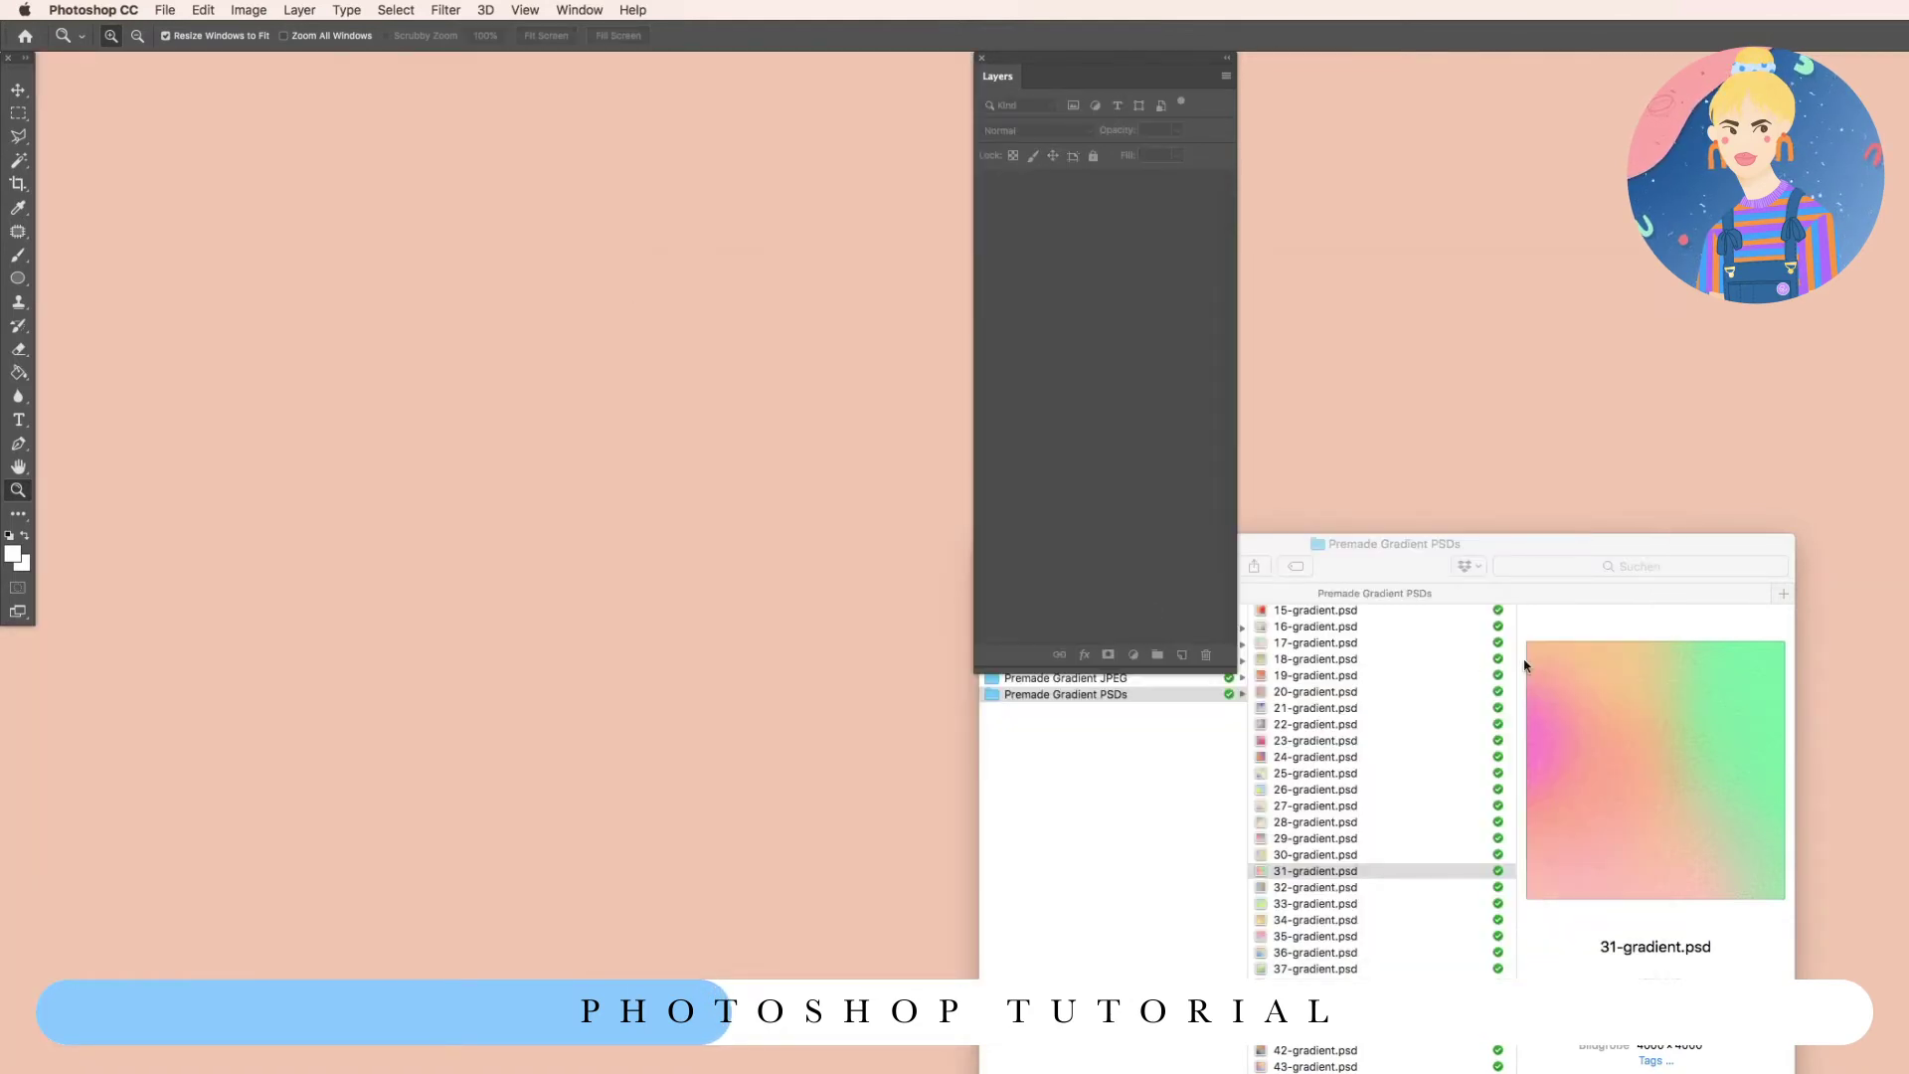
Switch to Finder and preview Gradient-Shape-MoreNoise-5.png in the Gradient swaps more noise PNGs folder.
drag(1290, 542, 789, 618)
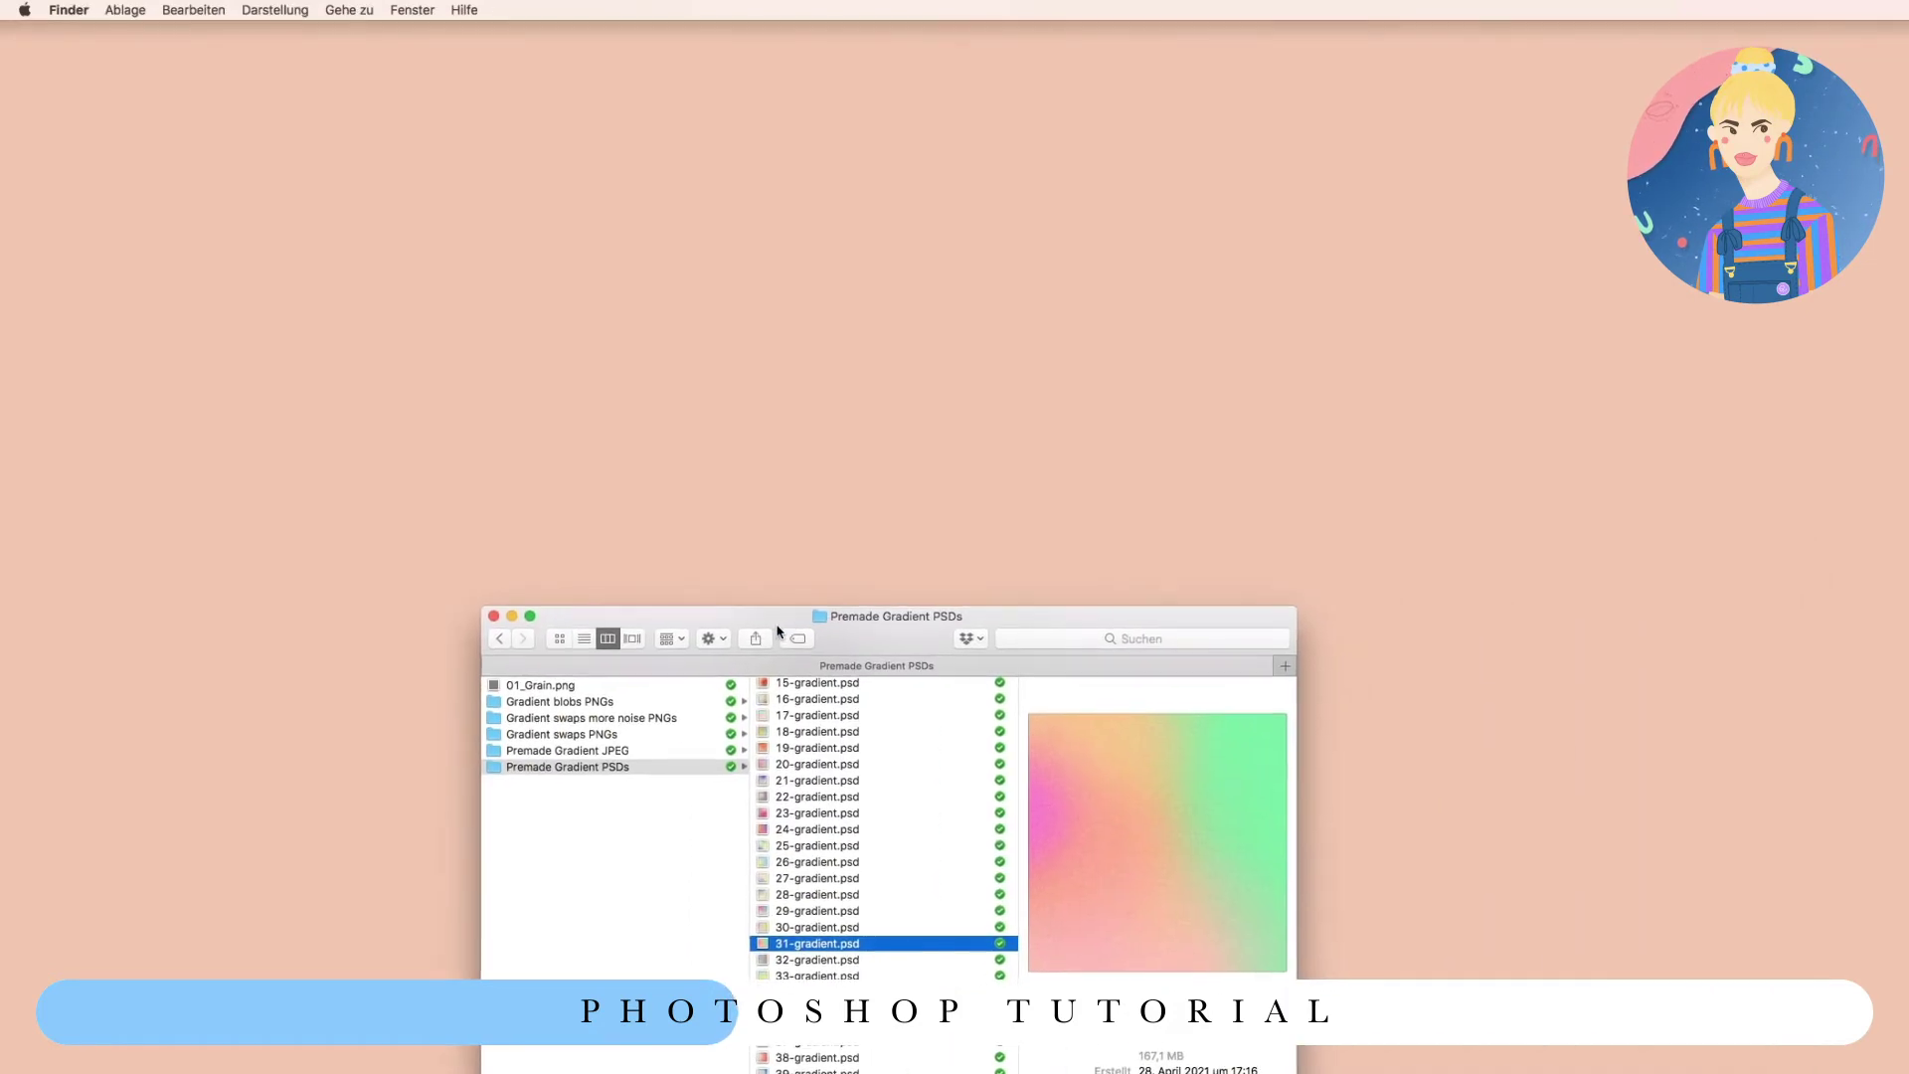
click(587, 717)
click(859, 750)
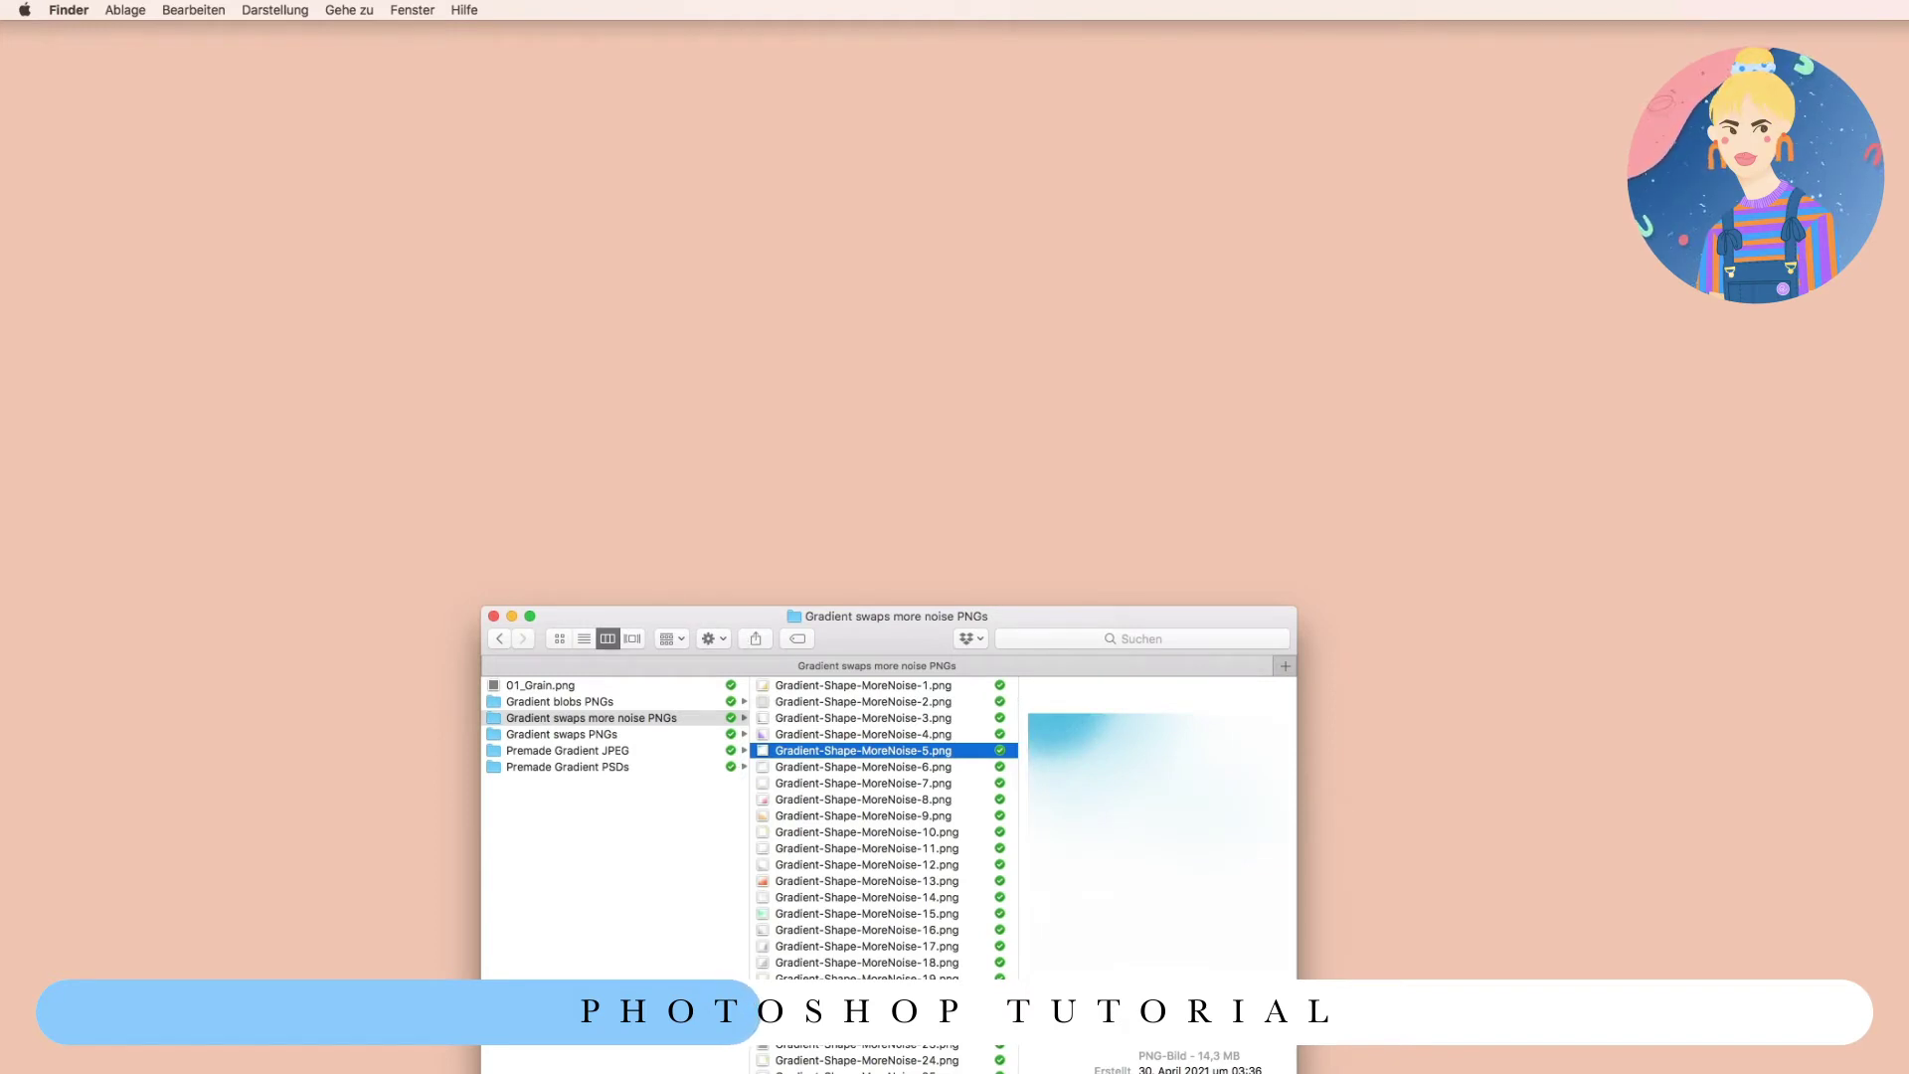
Open Gradient-Shape-MoreNoise-9.png from the Gradient swaps more noise PNGs folder in Photoshop.
drag(863, 634, 759, 477)
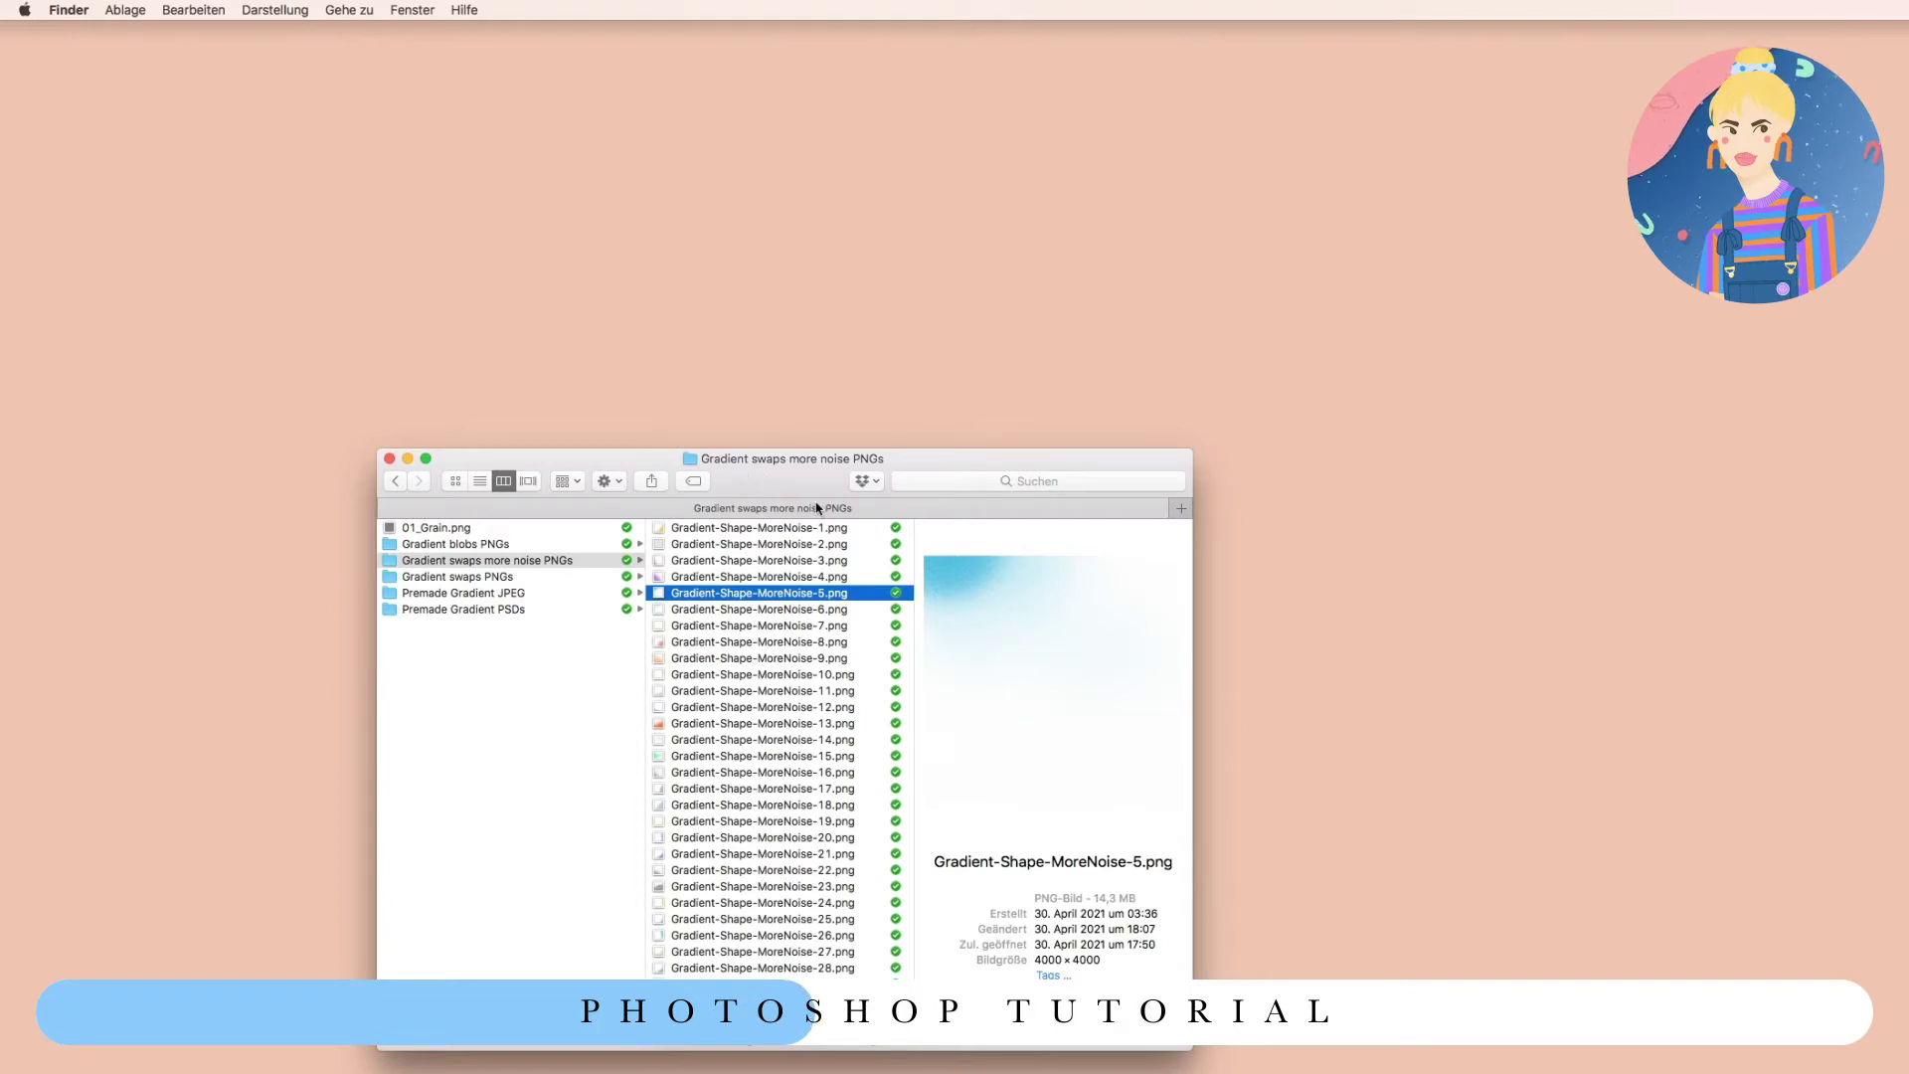
drag(742, 484, 767, 514)
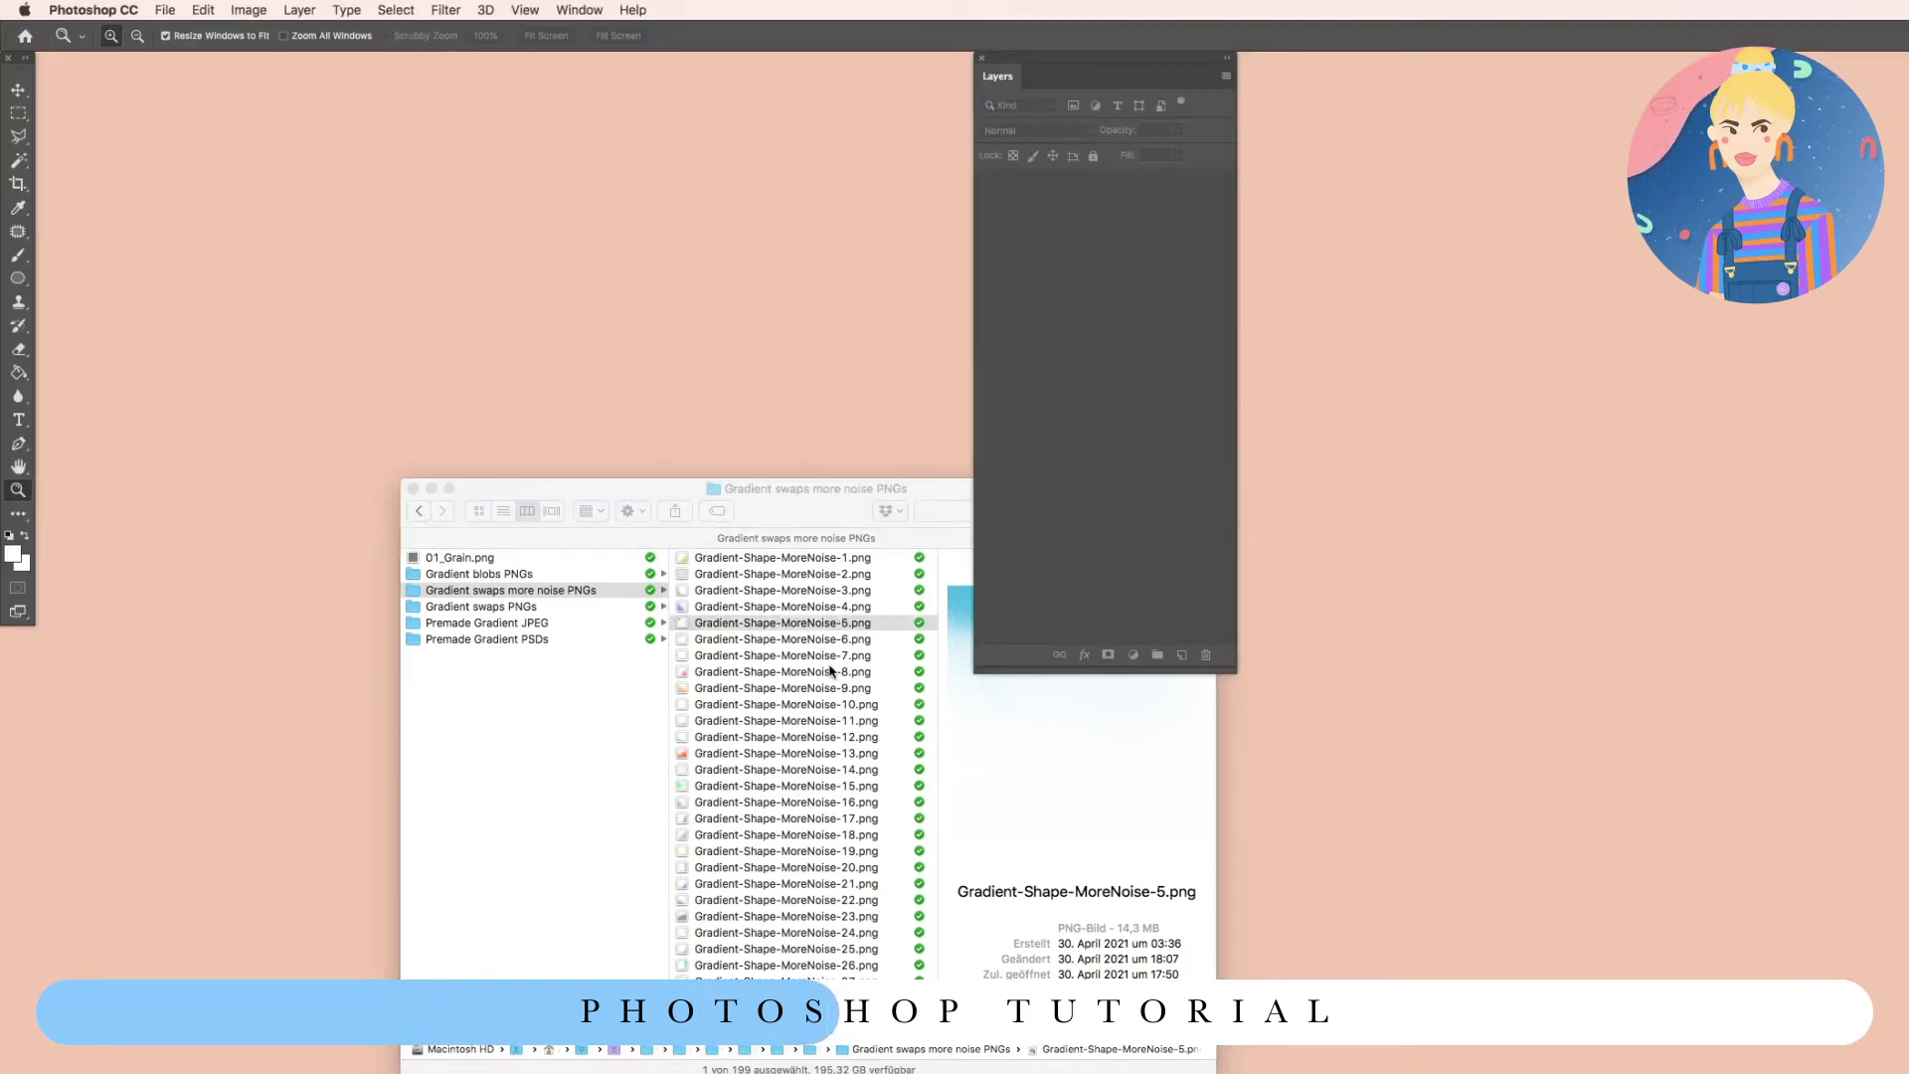
click(807, 517)
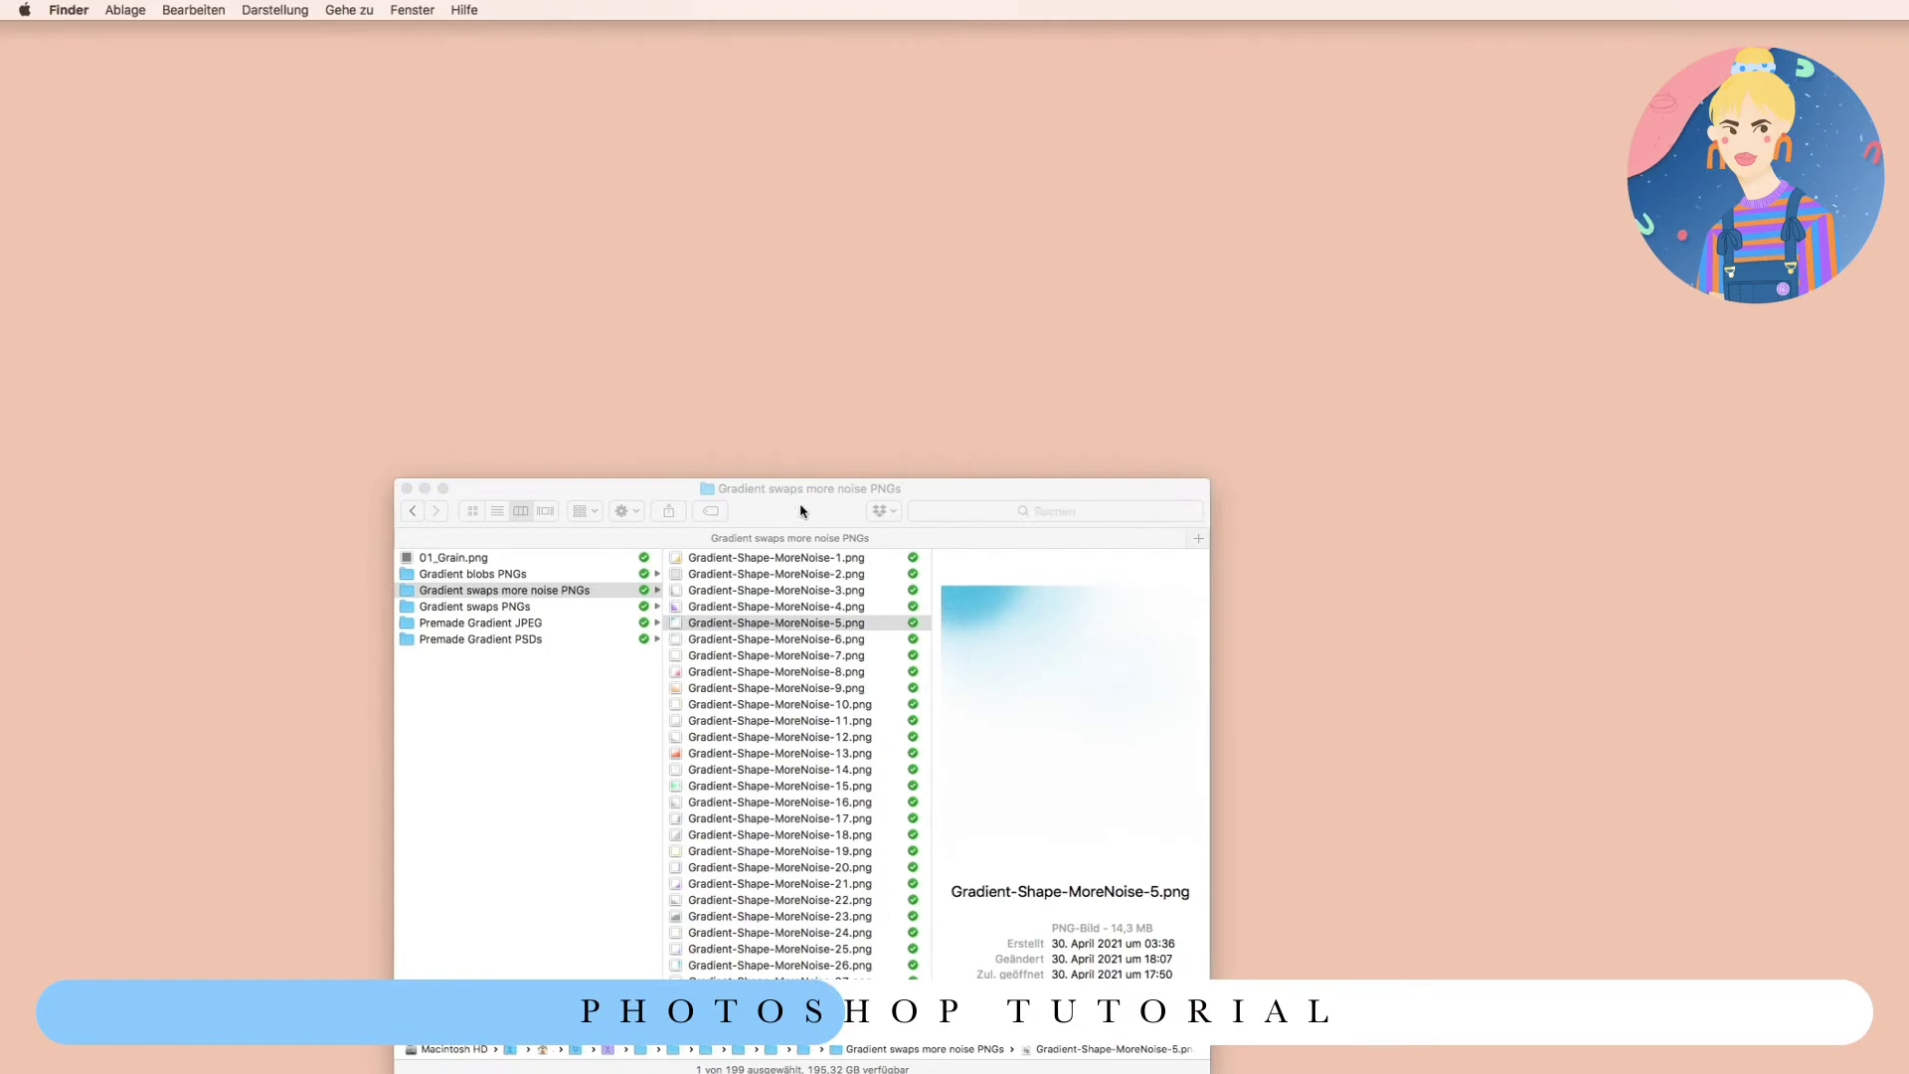
drag(820, 509, 623, 609)
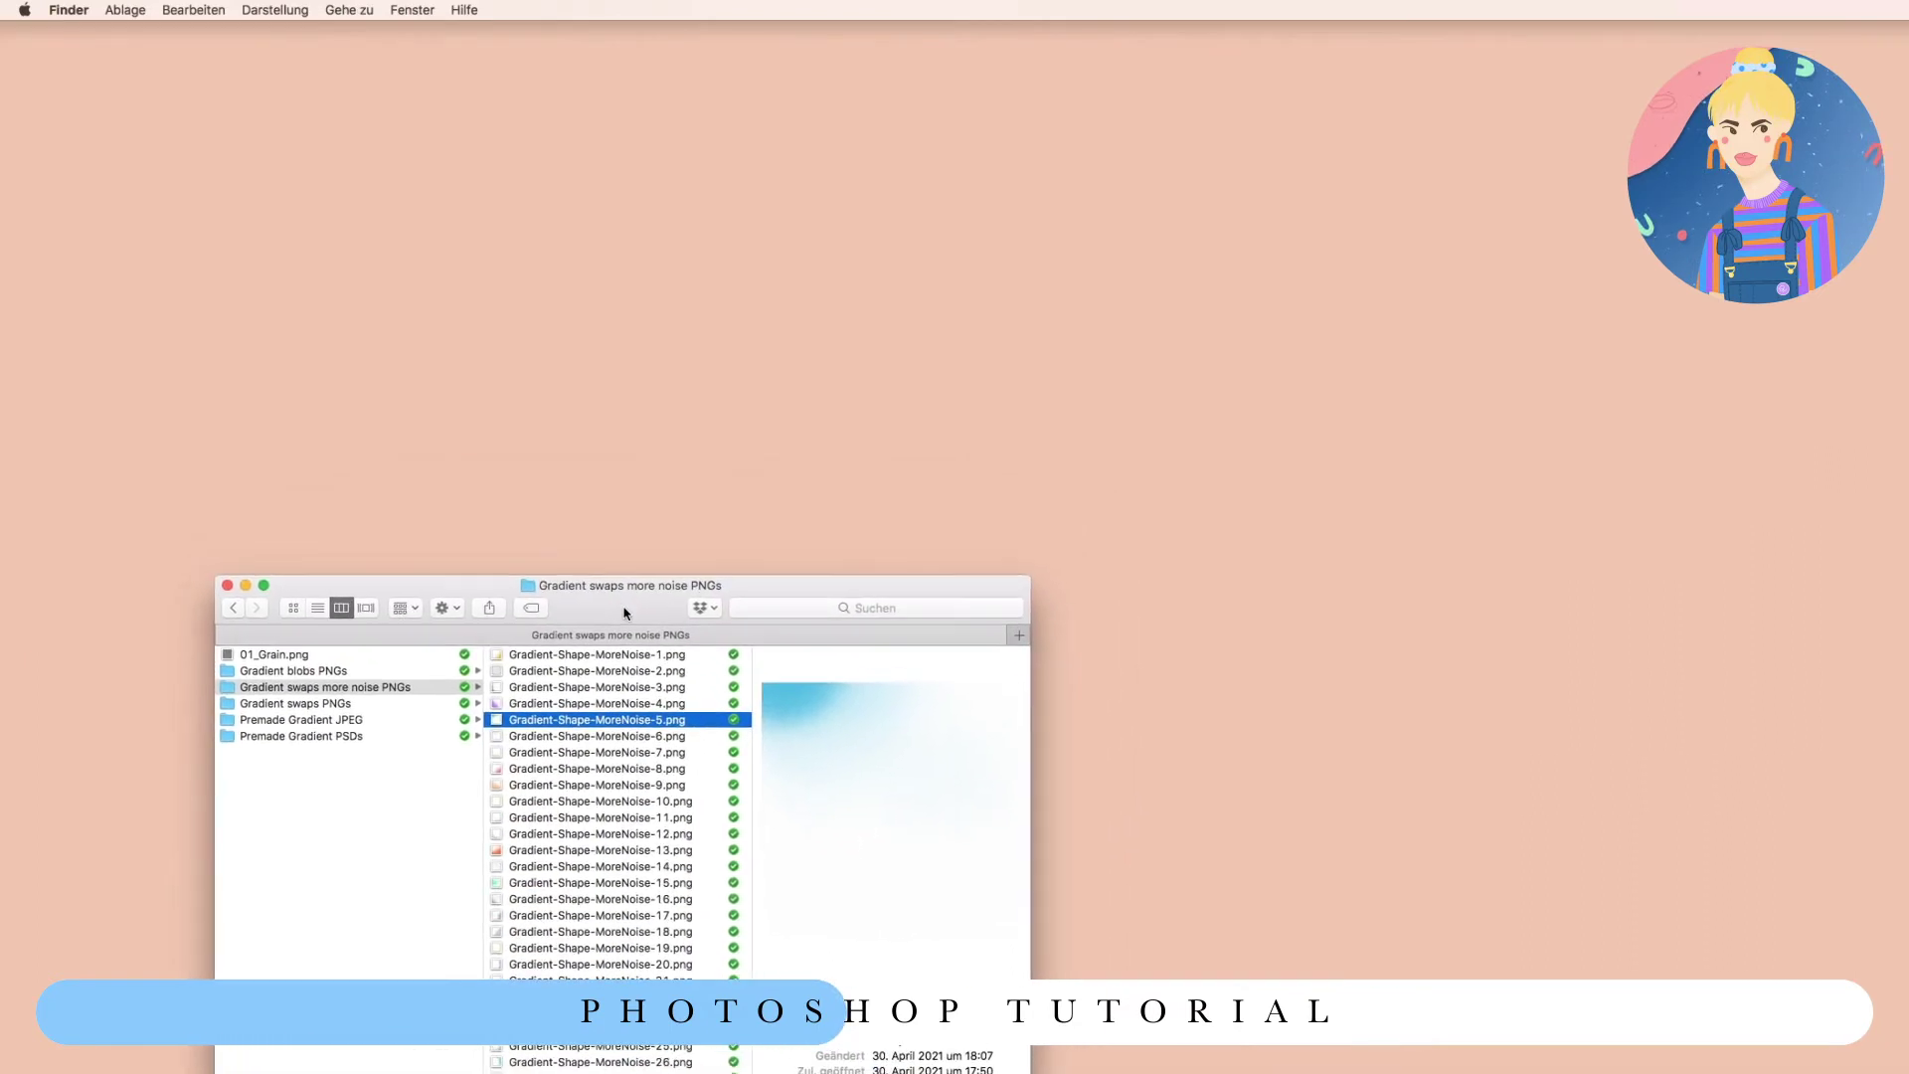
click(598, 784)
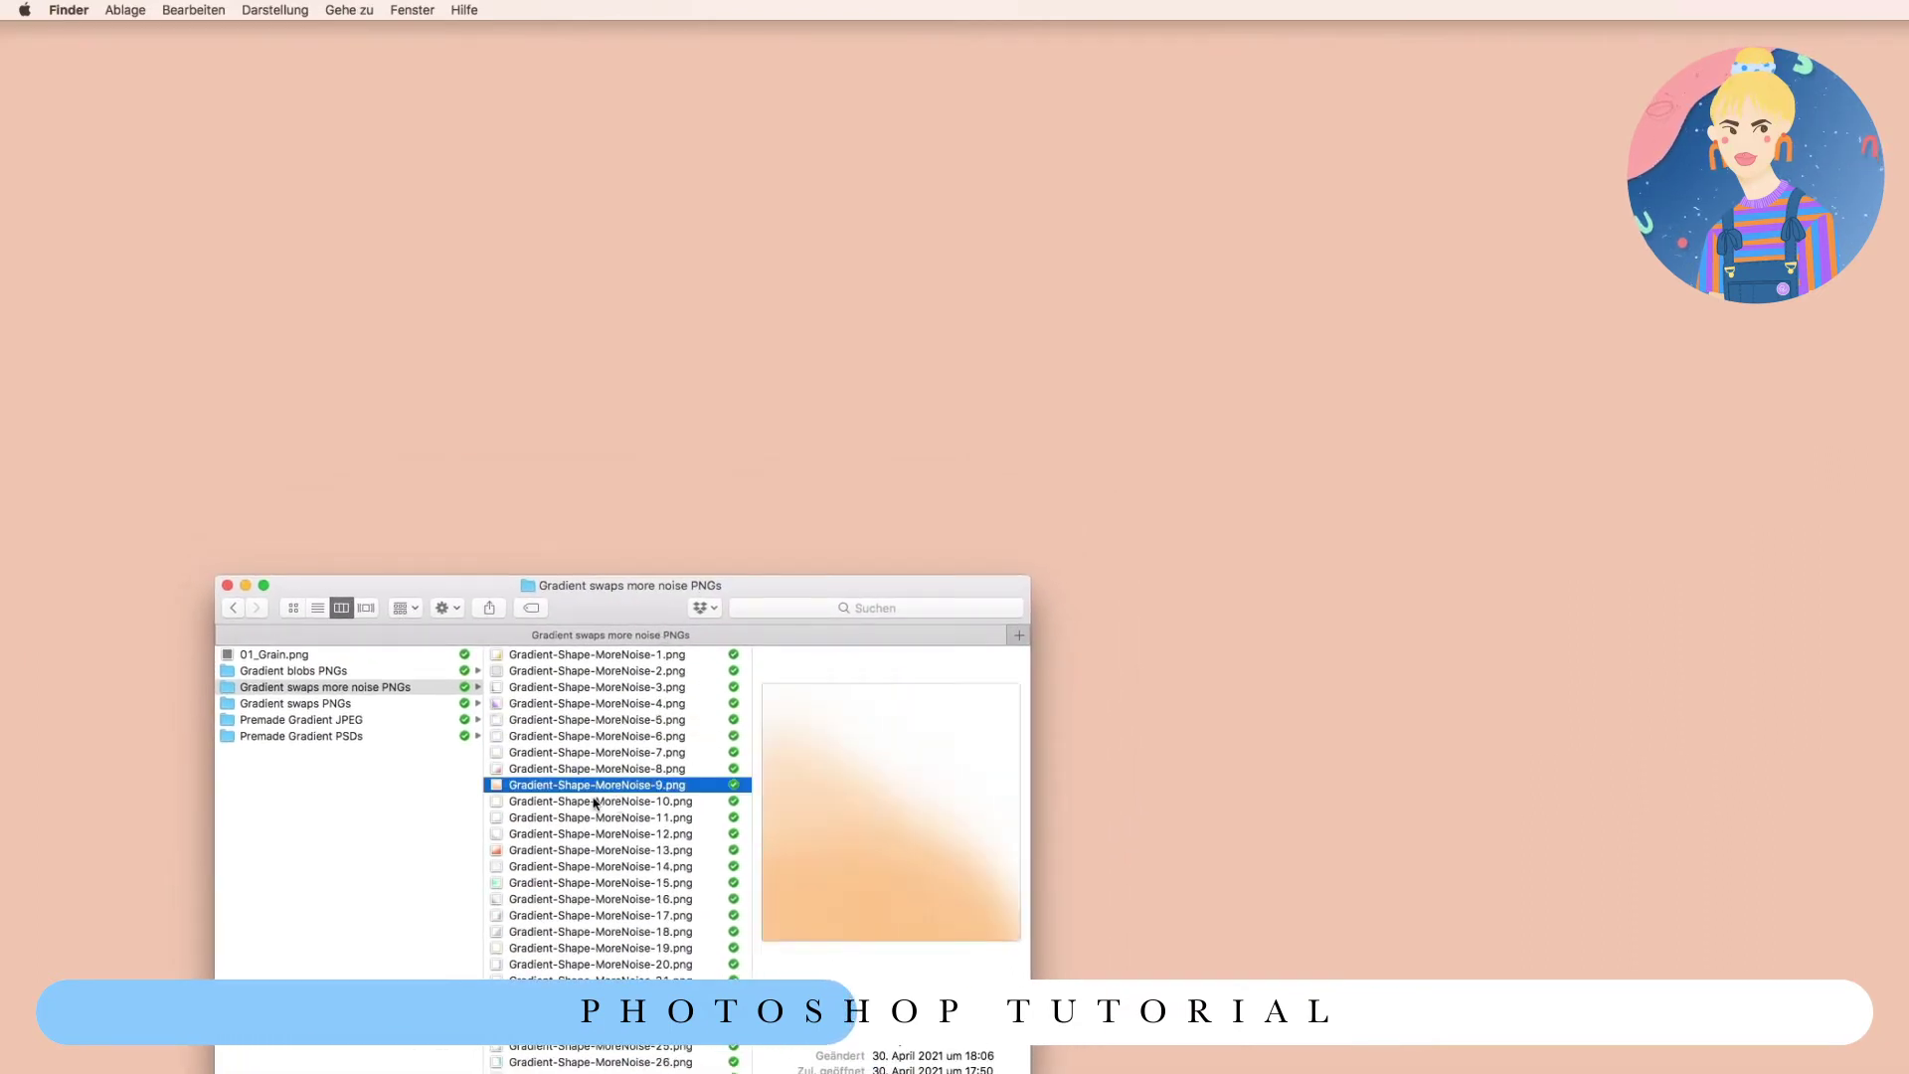
drag(540, 790, 836, 1004)
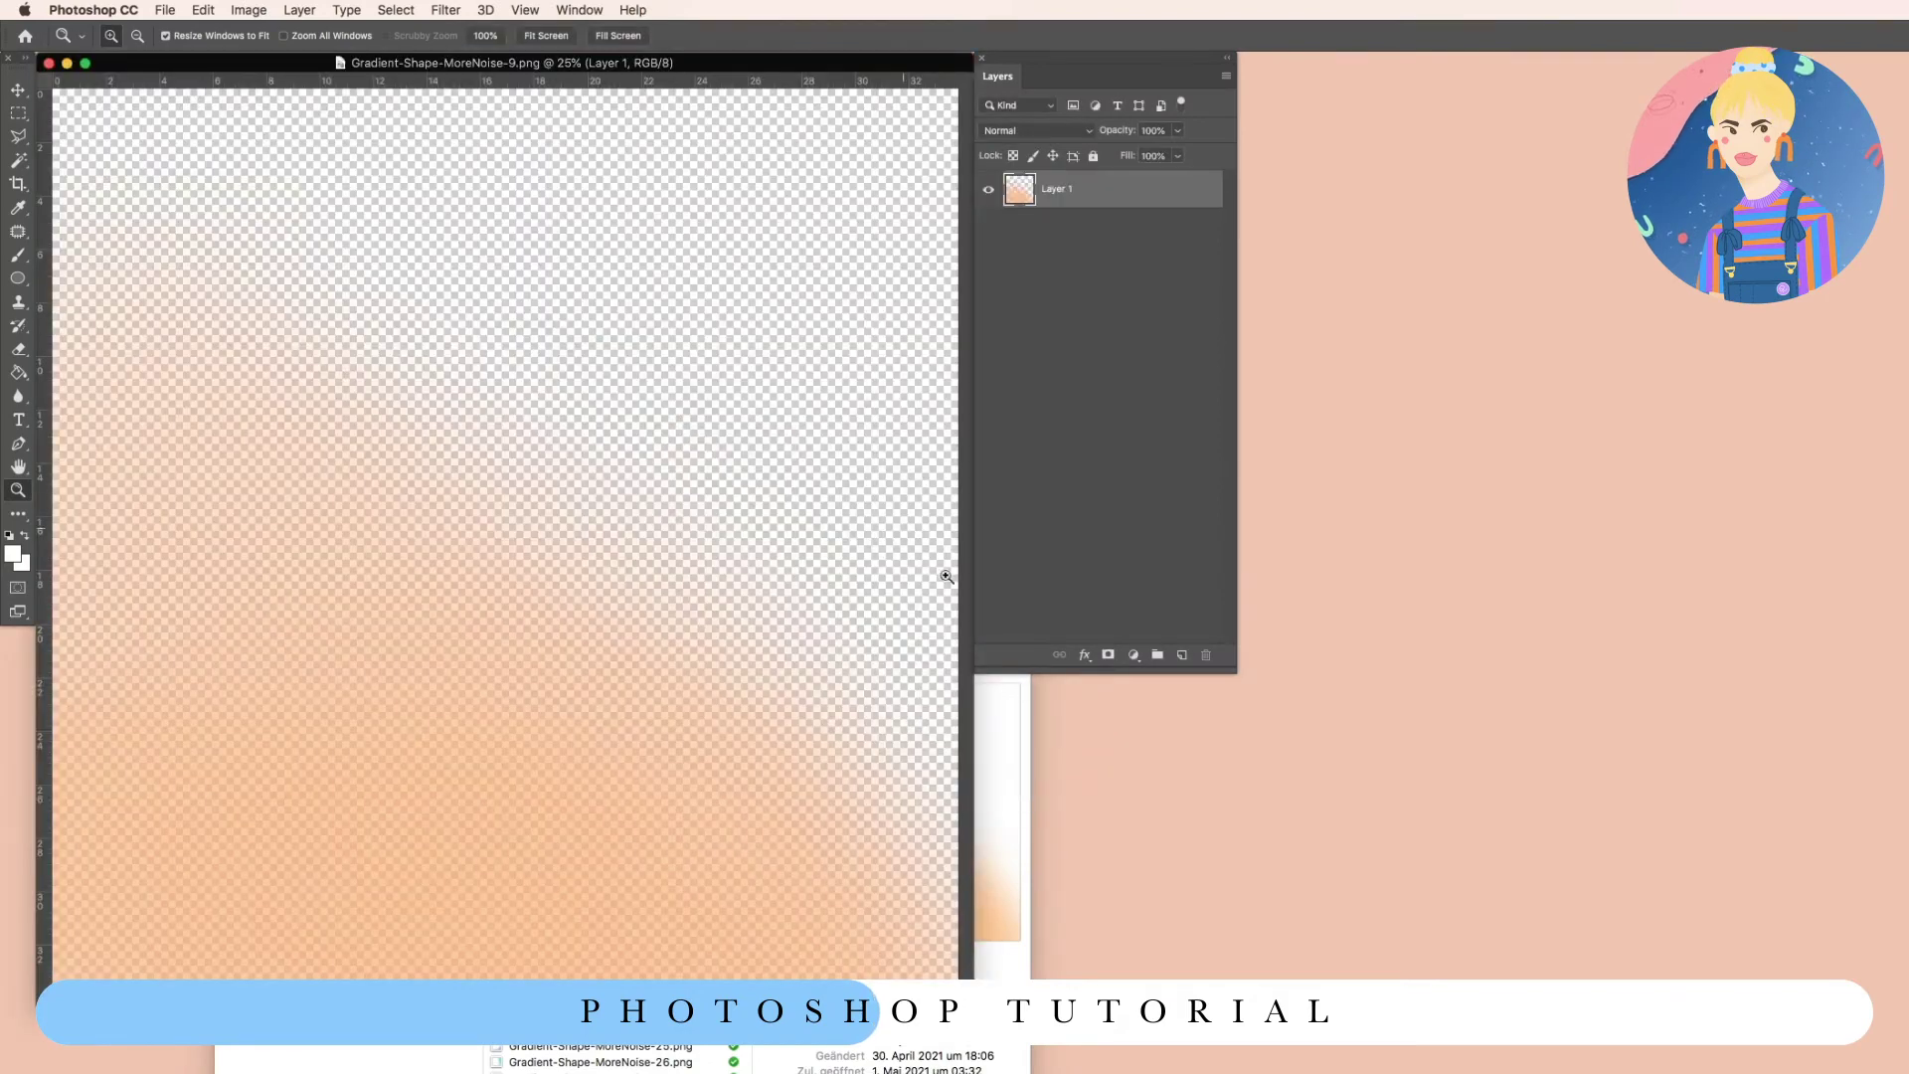
Place Gradient-Shape-MoreNoise-14.png and Gradient-Shape-MoreNoise-17.png from Finder into the open Gradient-Shape-MoreNoise-9.png document as layers above Layer 1.
click(1024, 734)
drag(612, 619, 1367, 632)
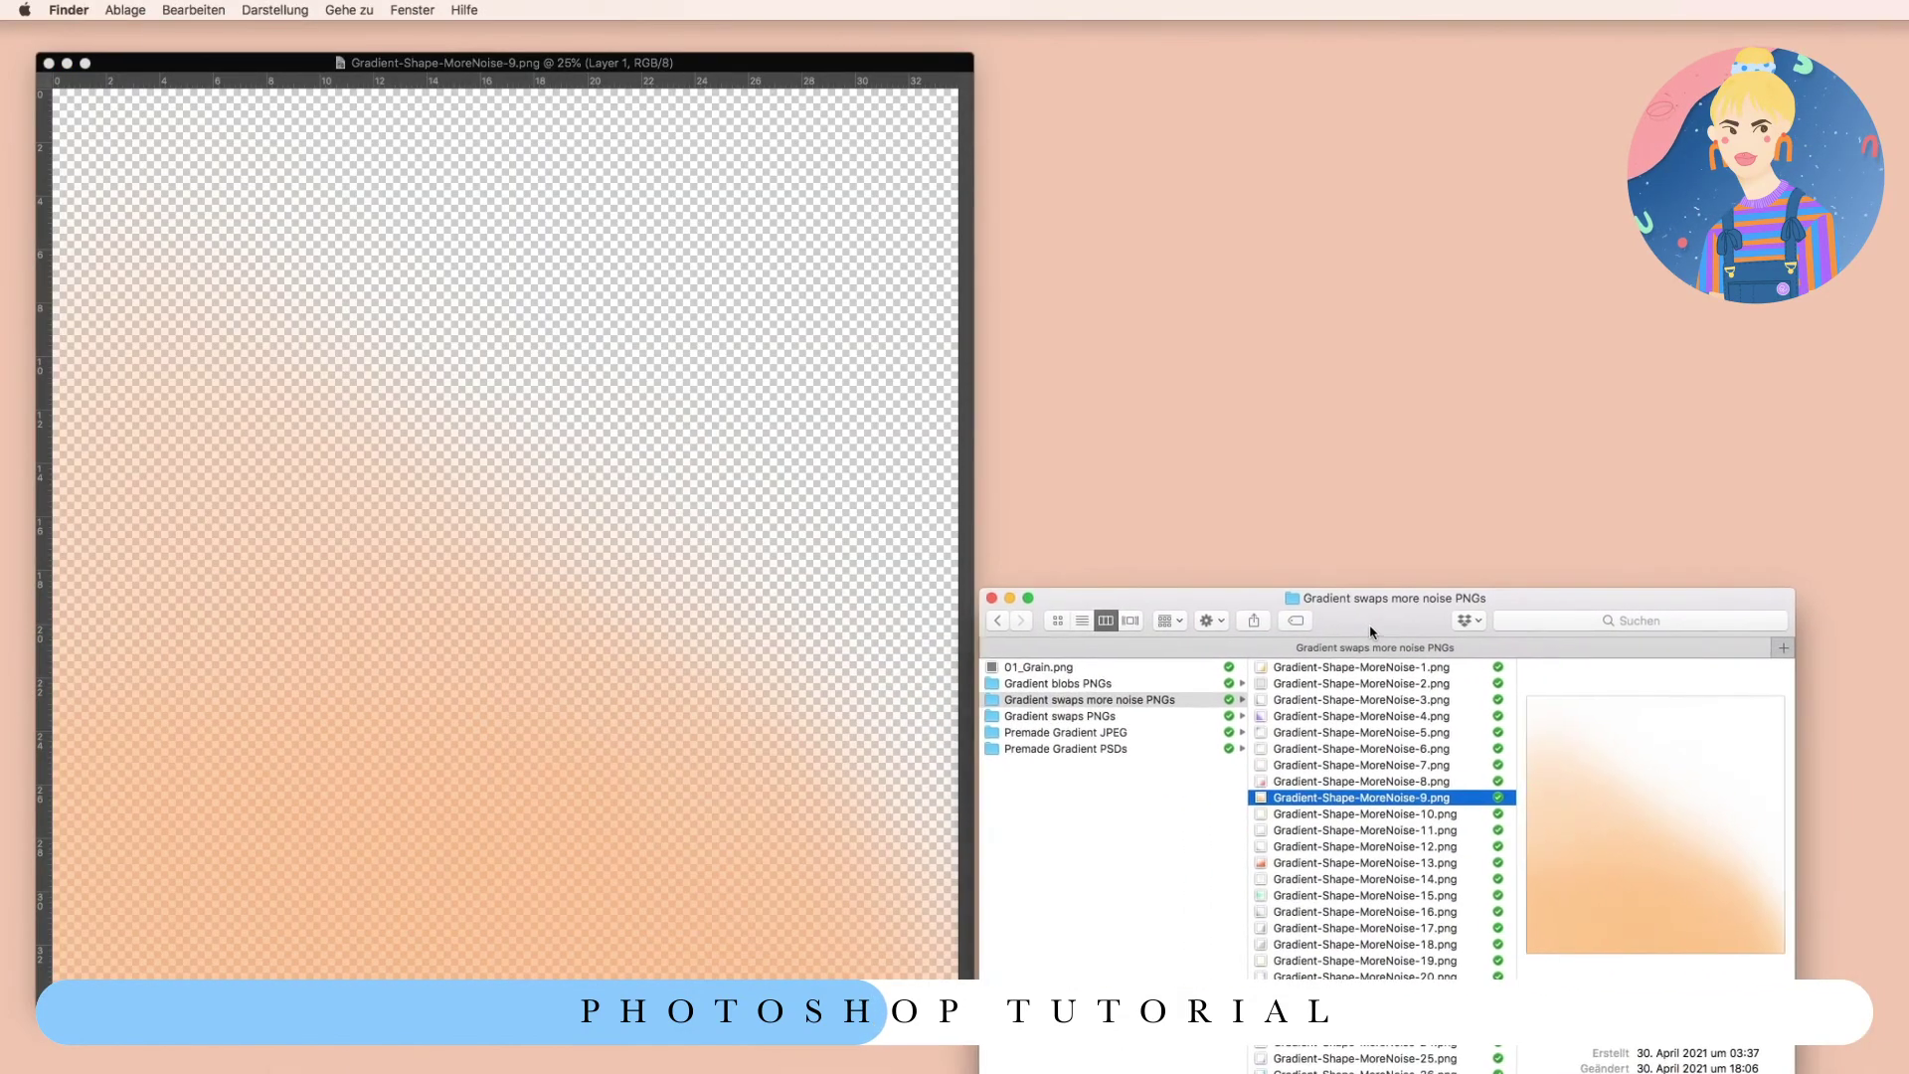
click(786, 539)
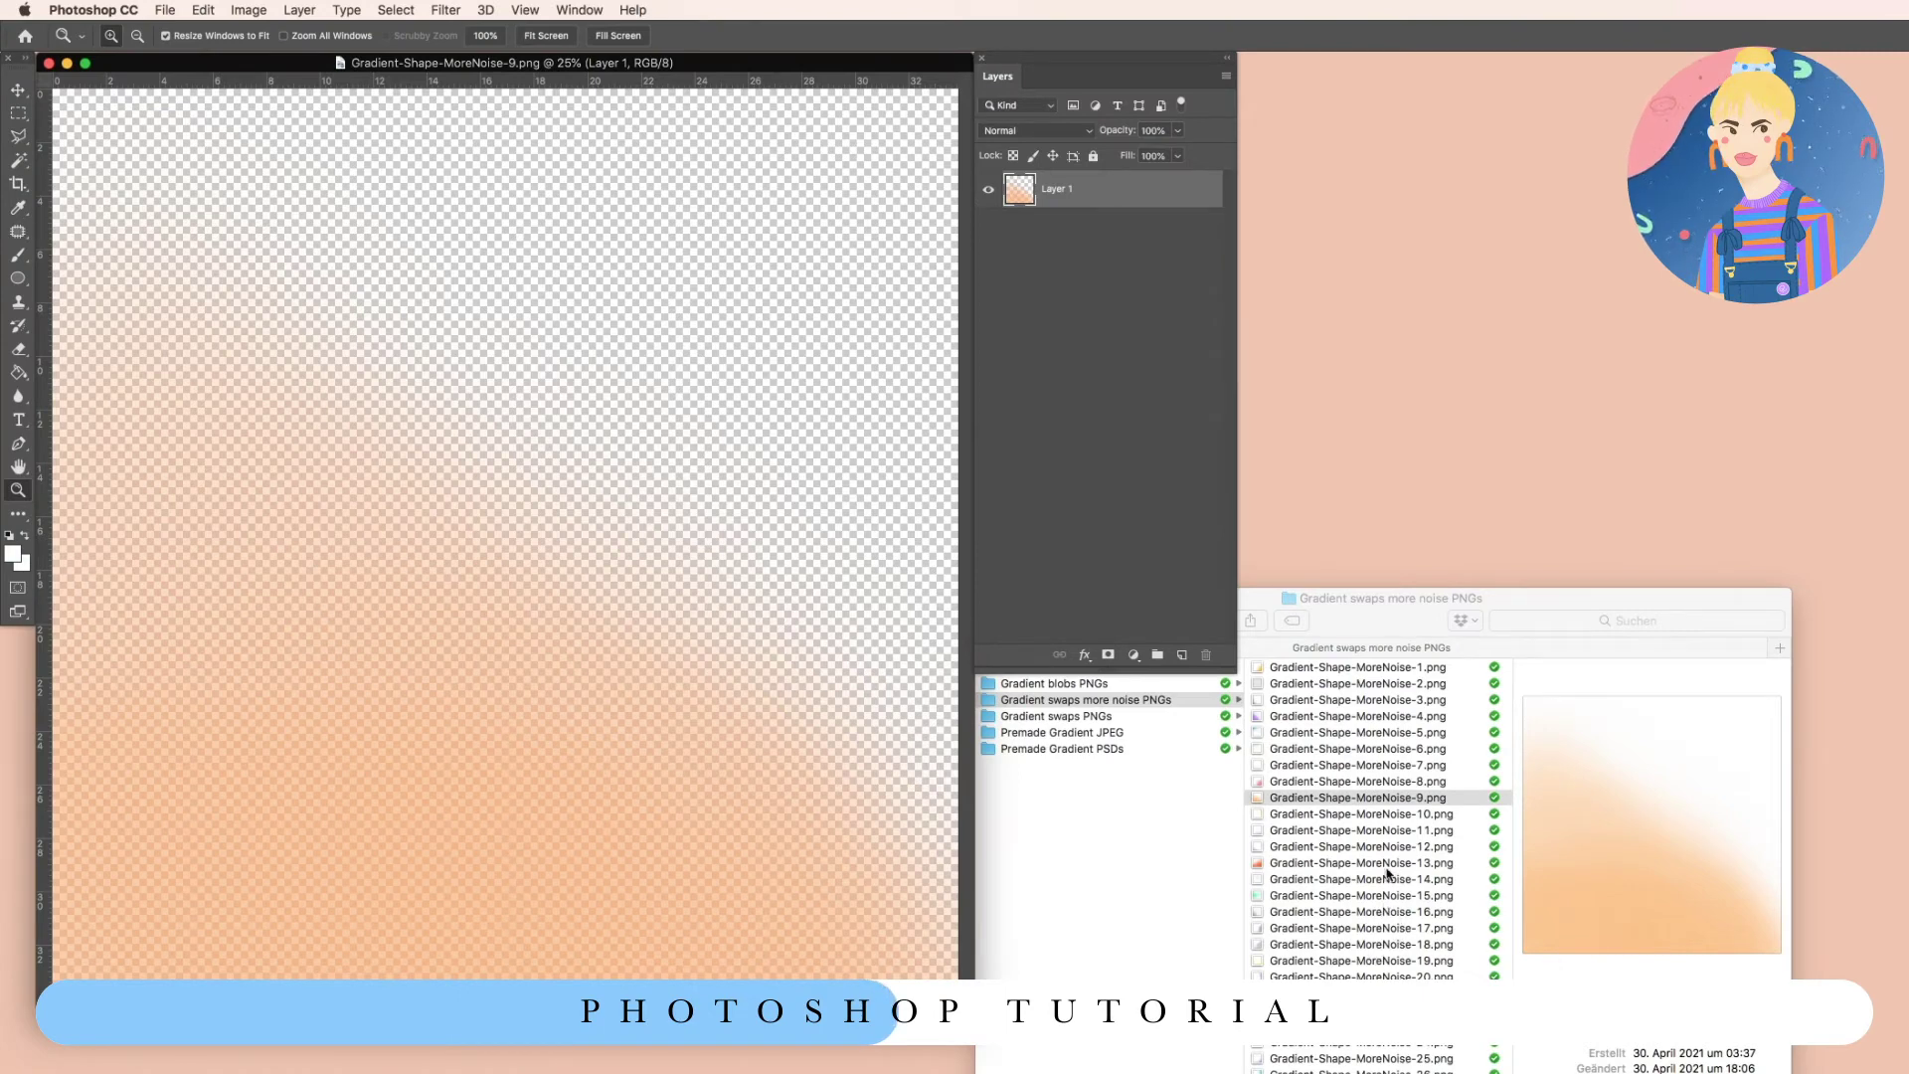
drag(1392, 879, 477, 395)
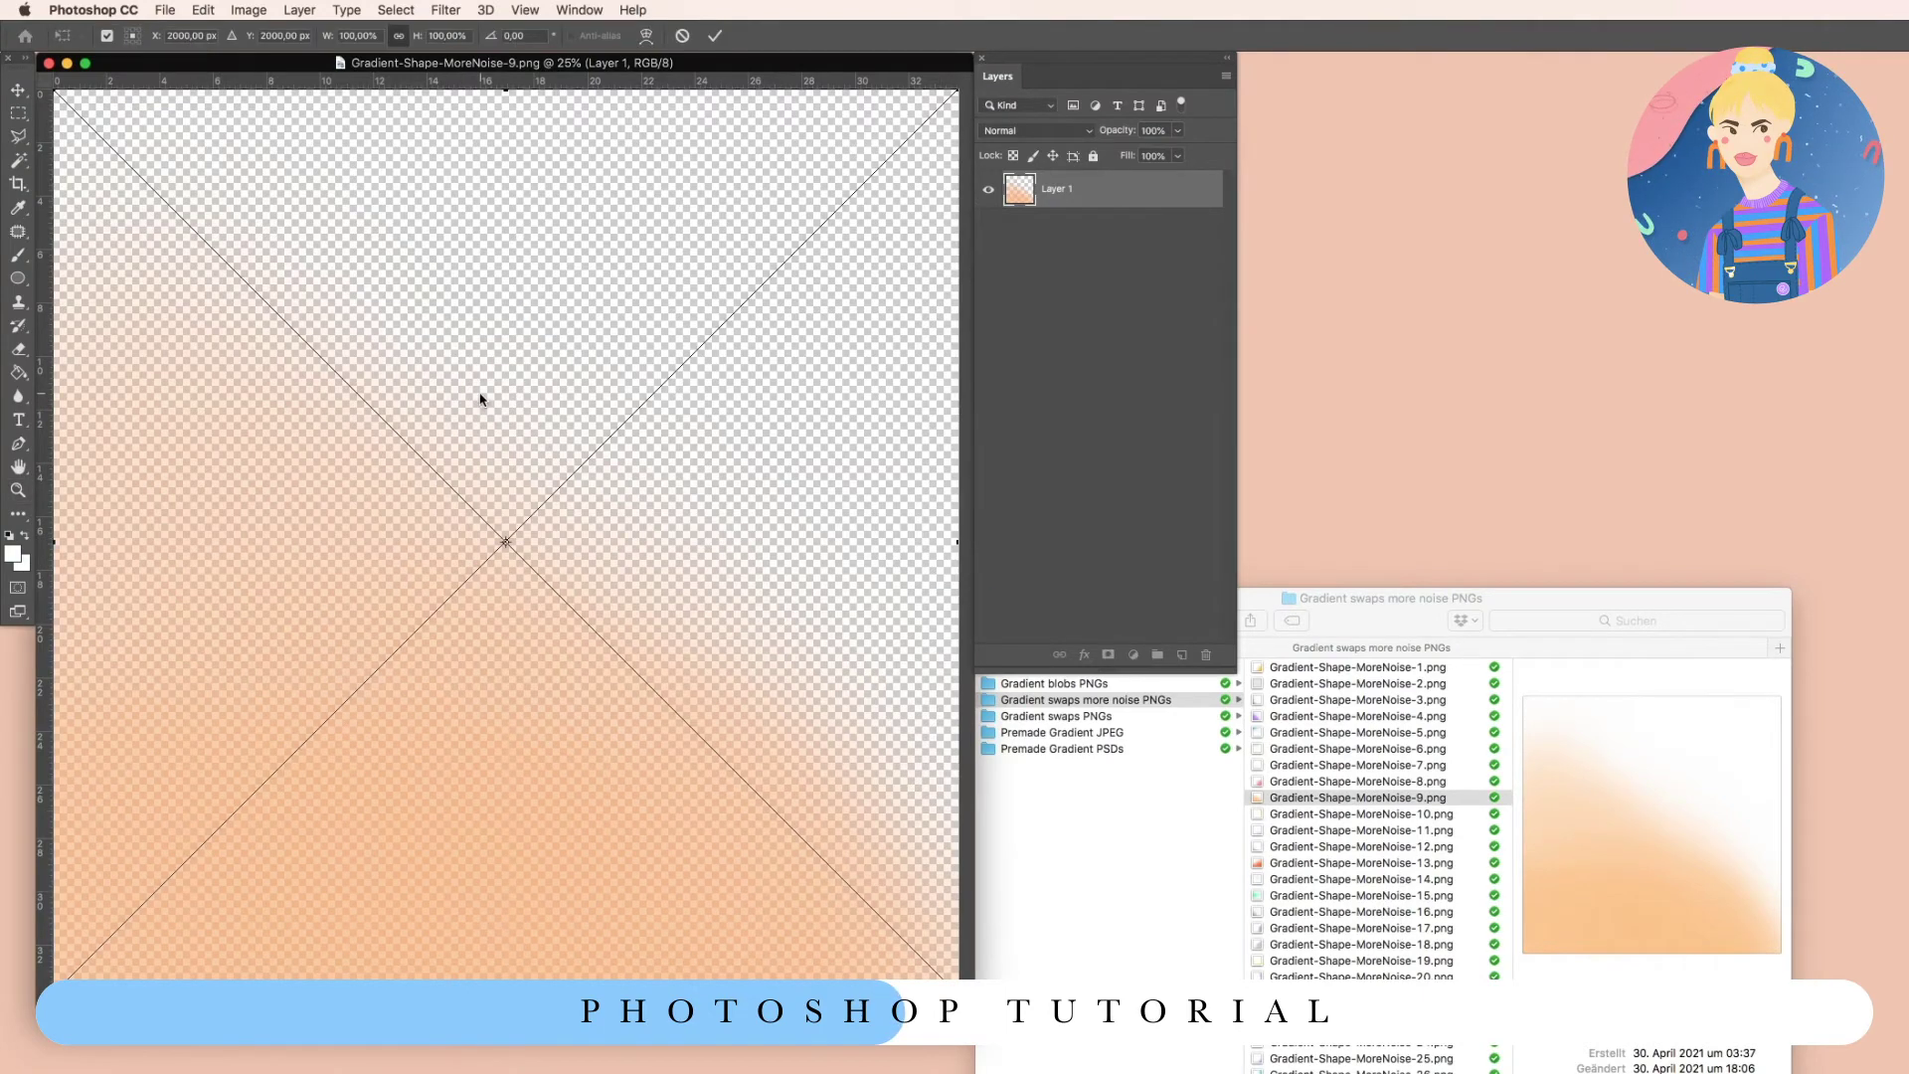
key(Return)
drag(1363, 927, 589, 344)
key(Return)
key(z)
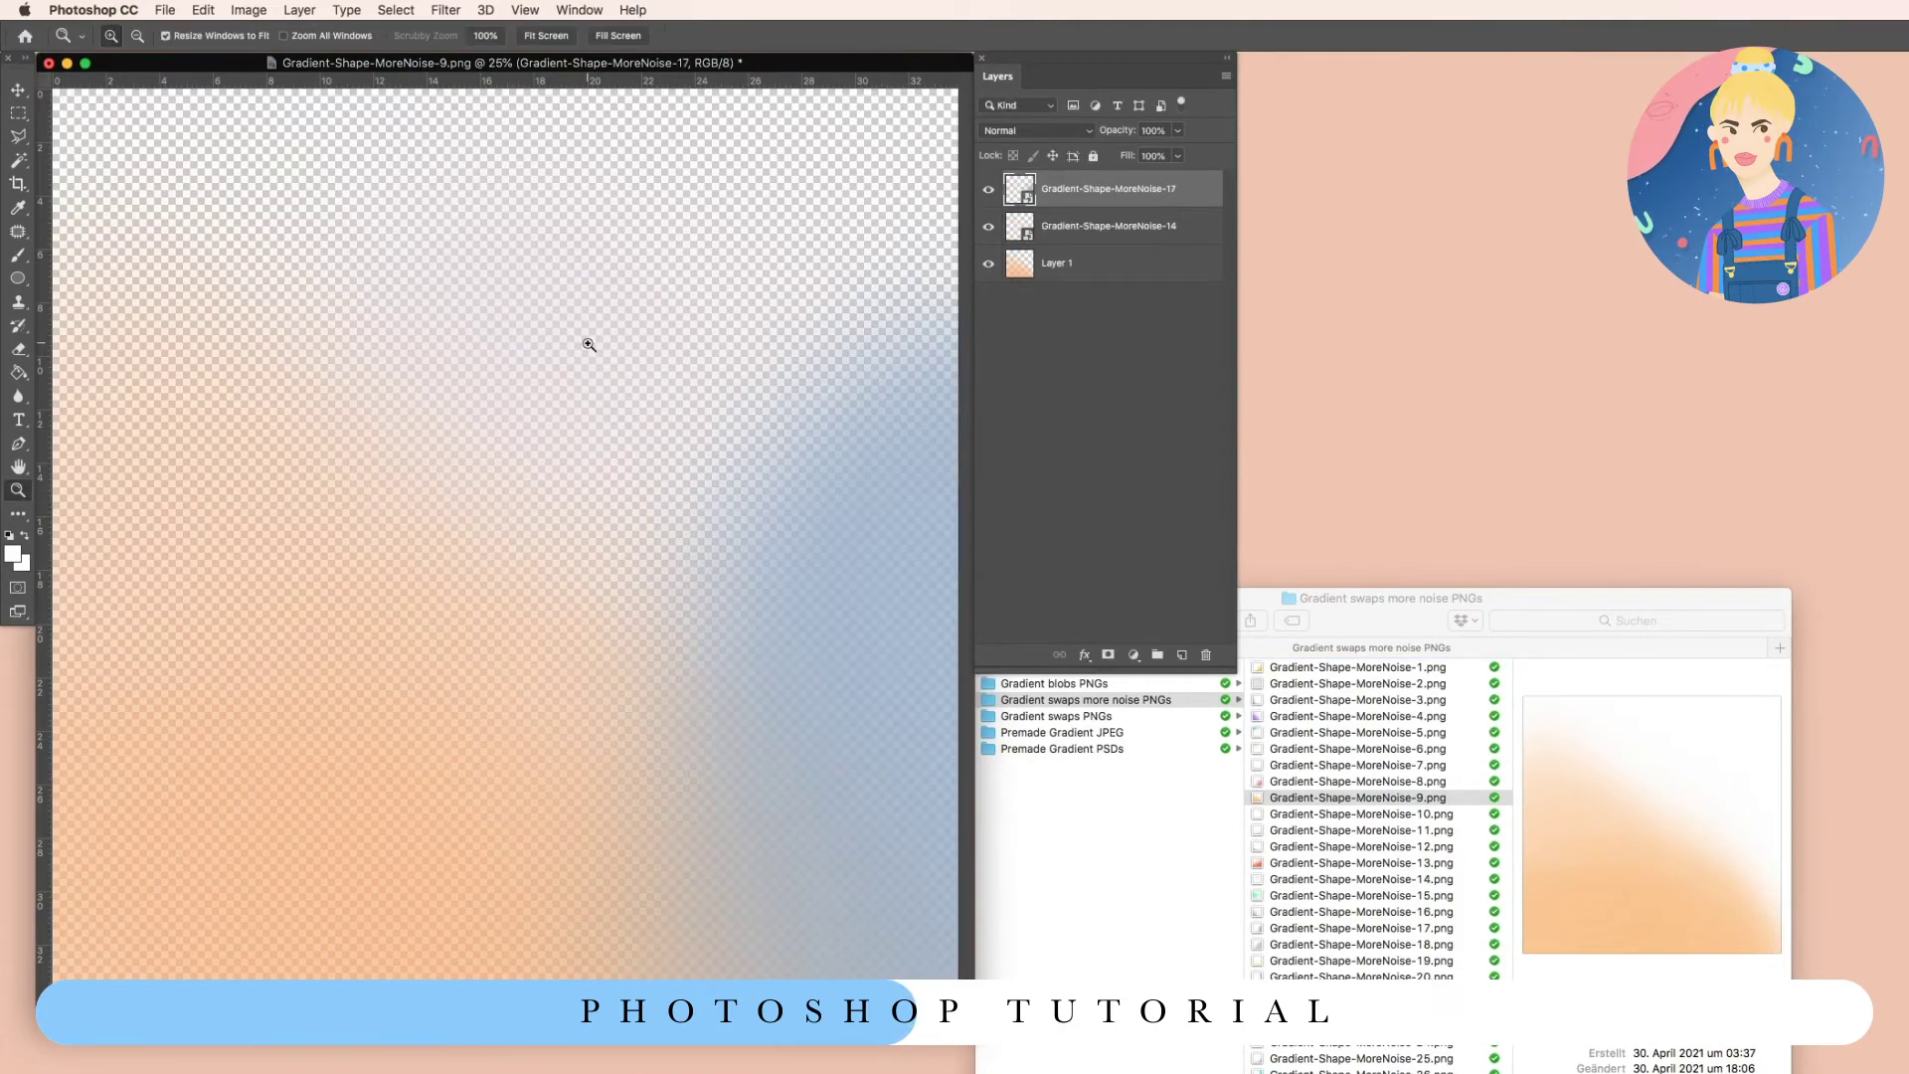
Add a white (ffffff) Solid Color fill layer and move it below Layer 1 as the background.
click(1174, 515)
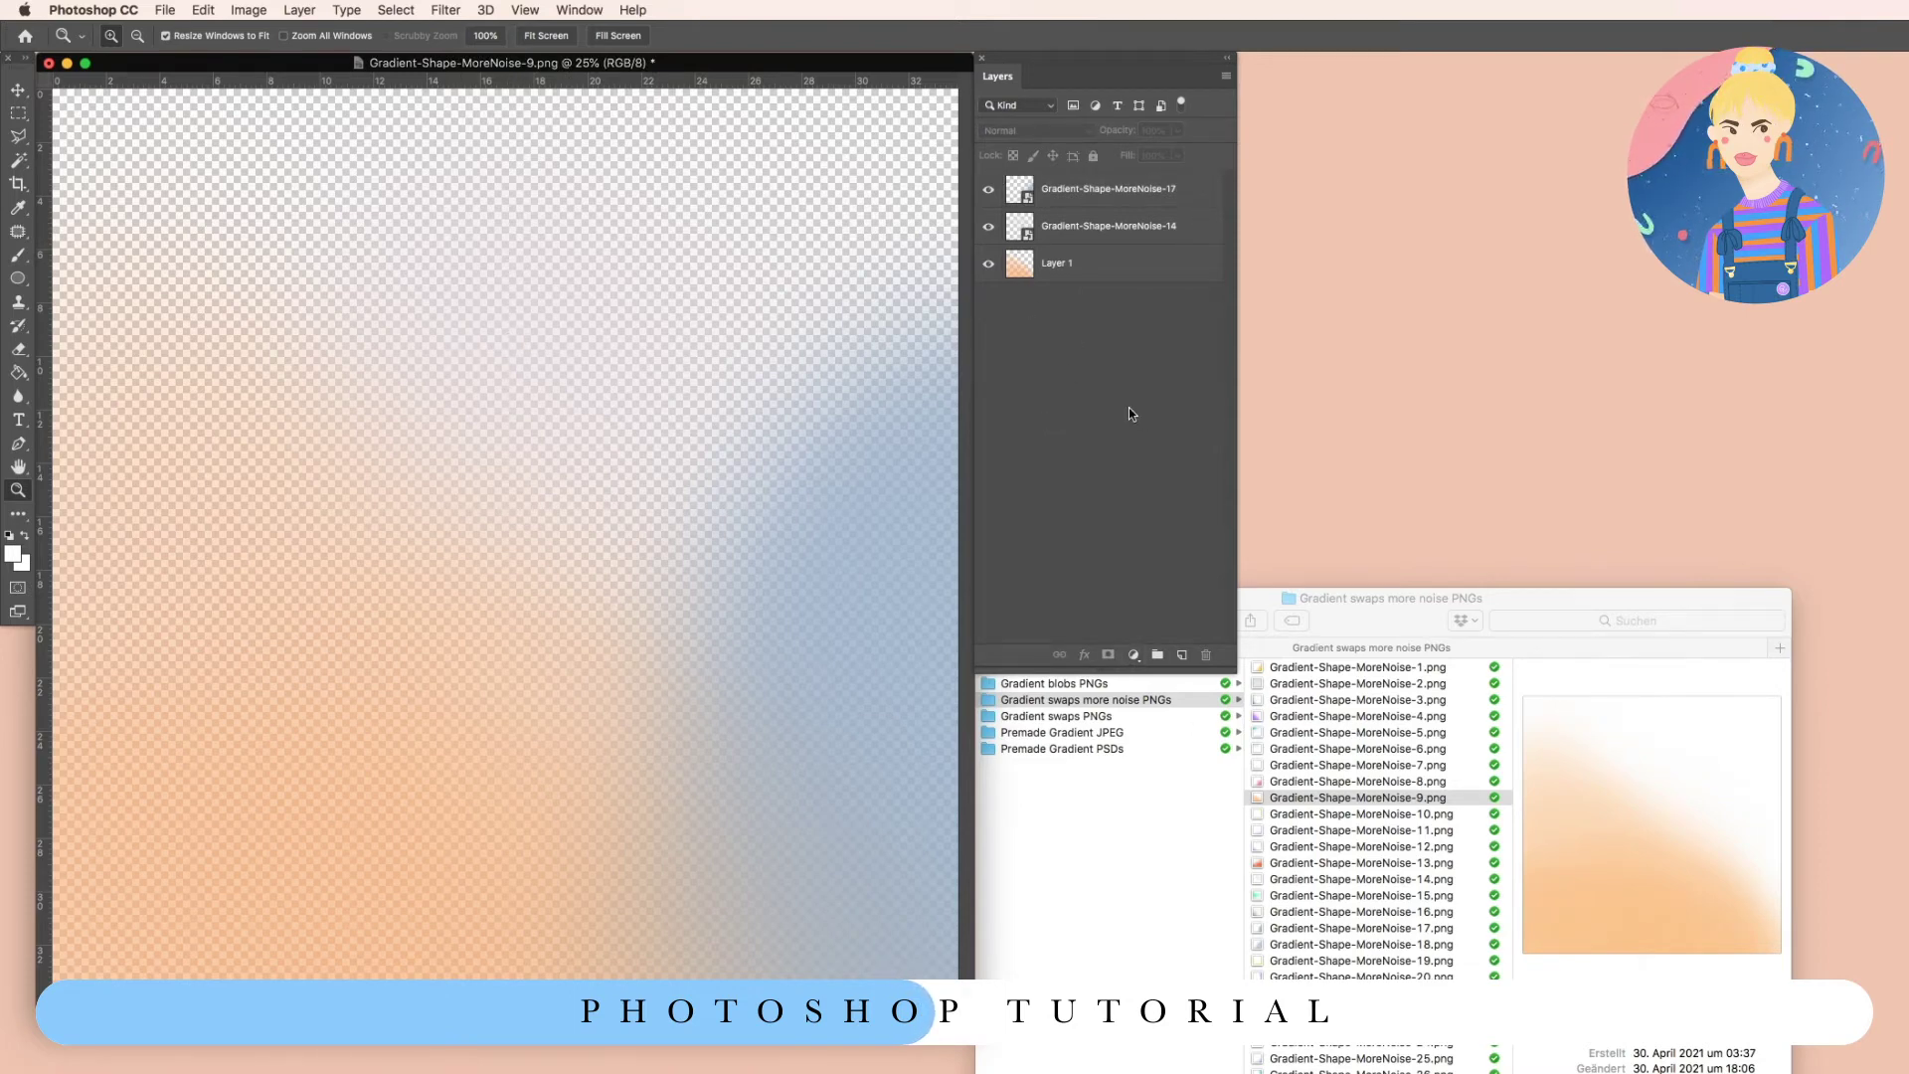
click(1133, 654)
click(1153, 674)
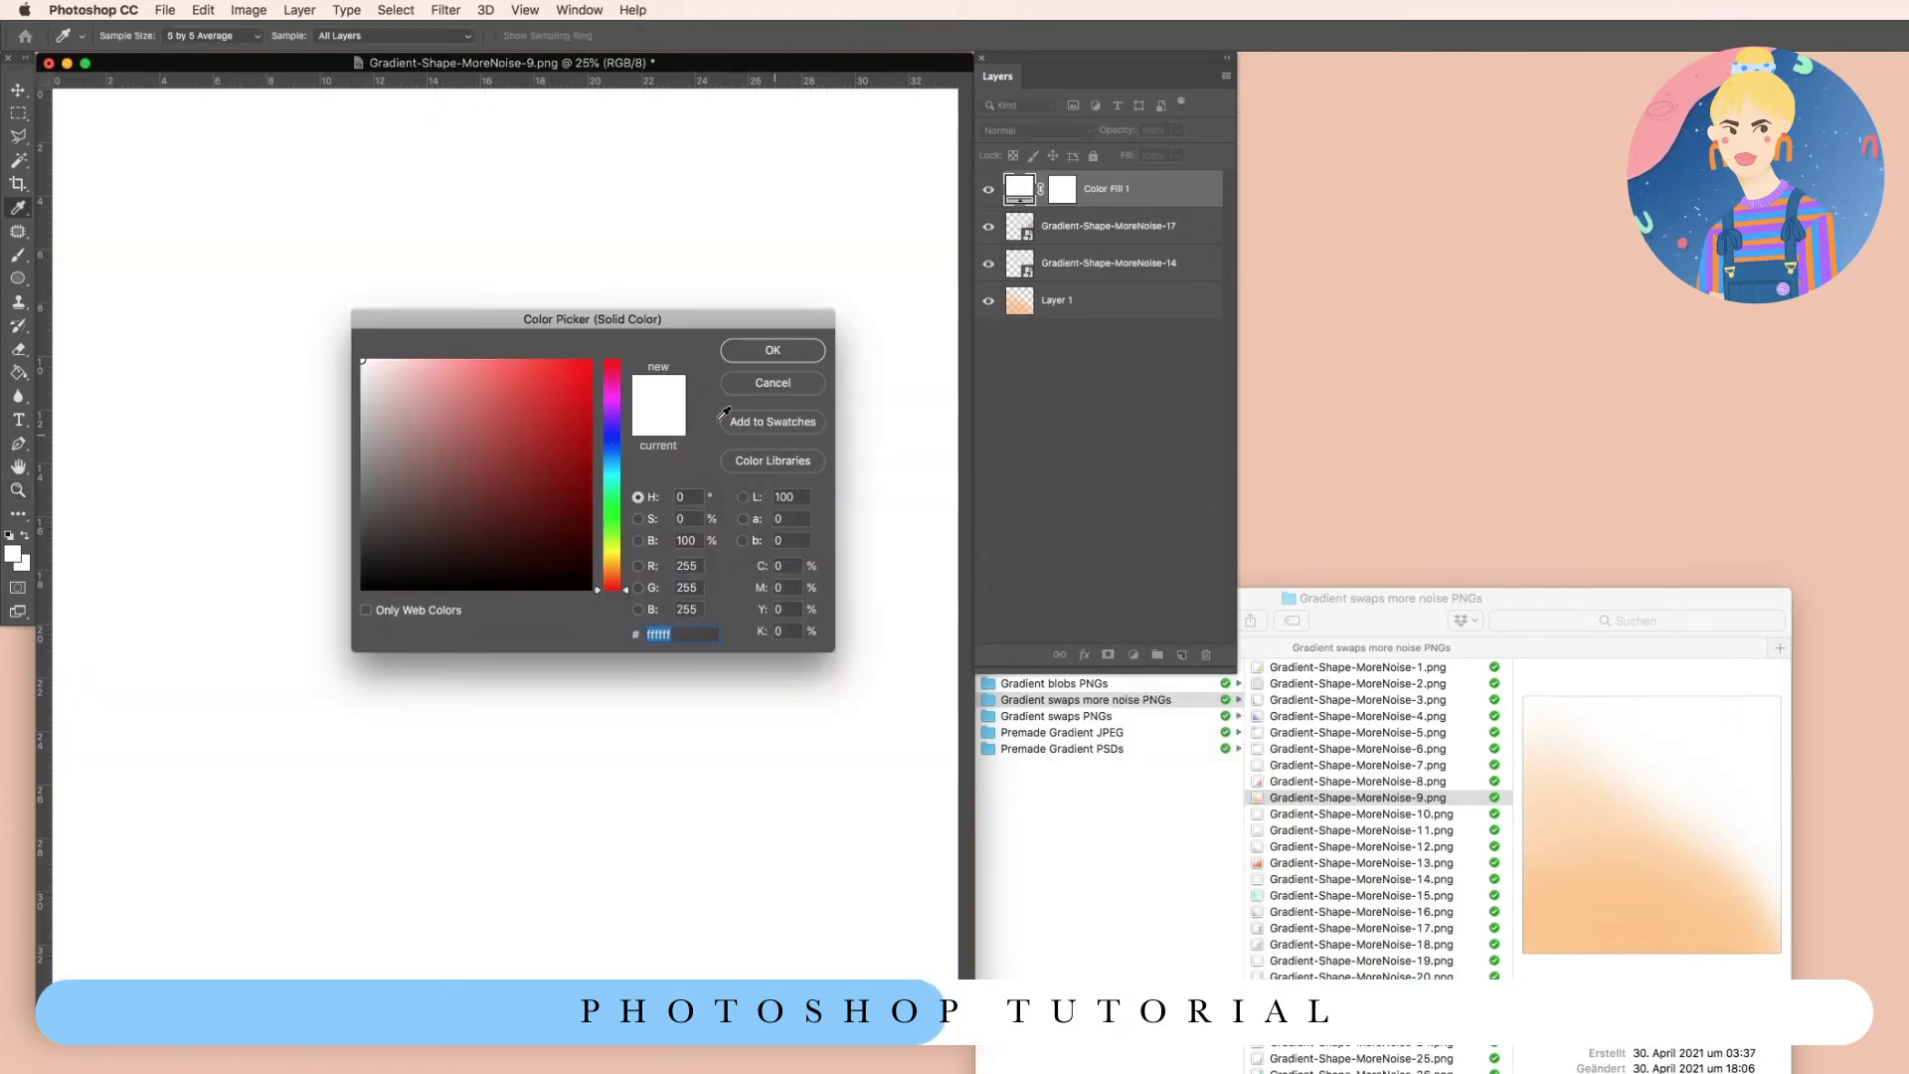
key(Return)
drag(1132, 195, 1112, 505)
click(1112, 503)
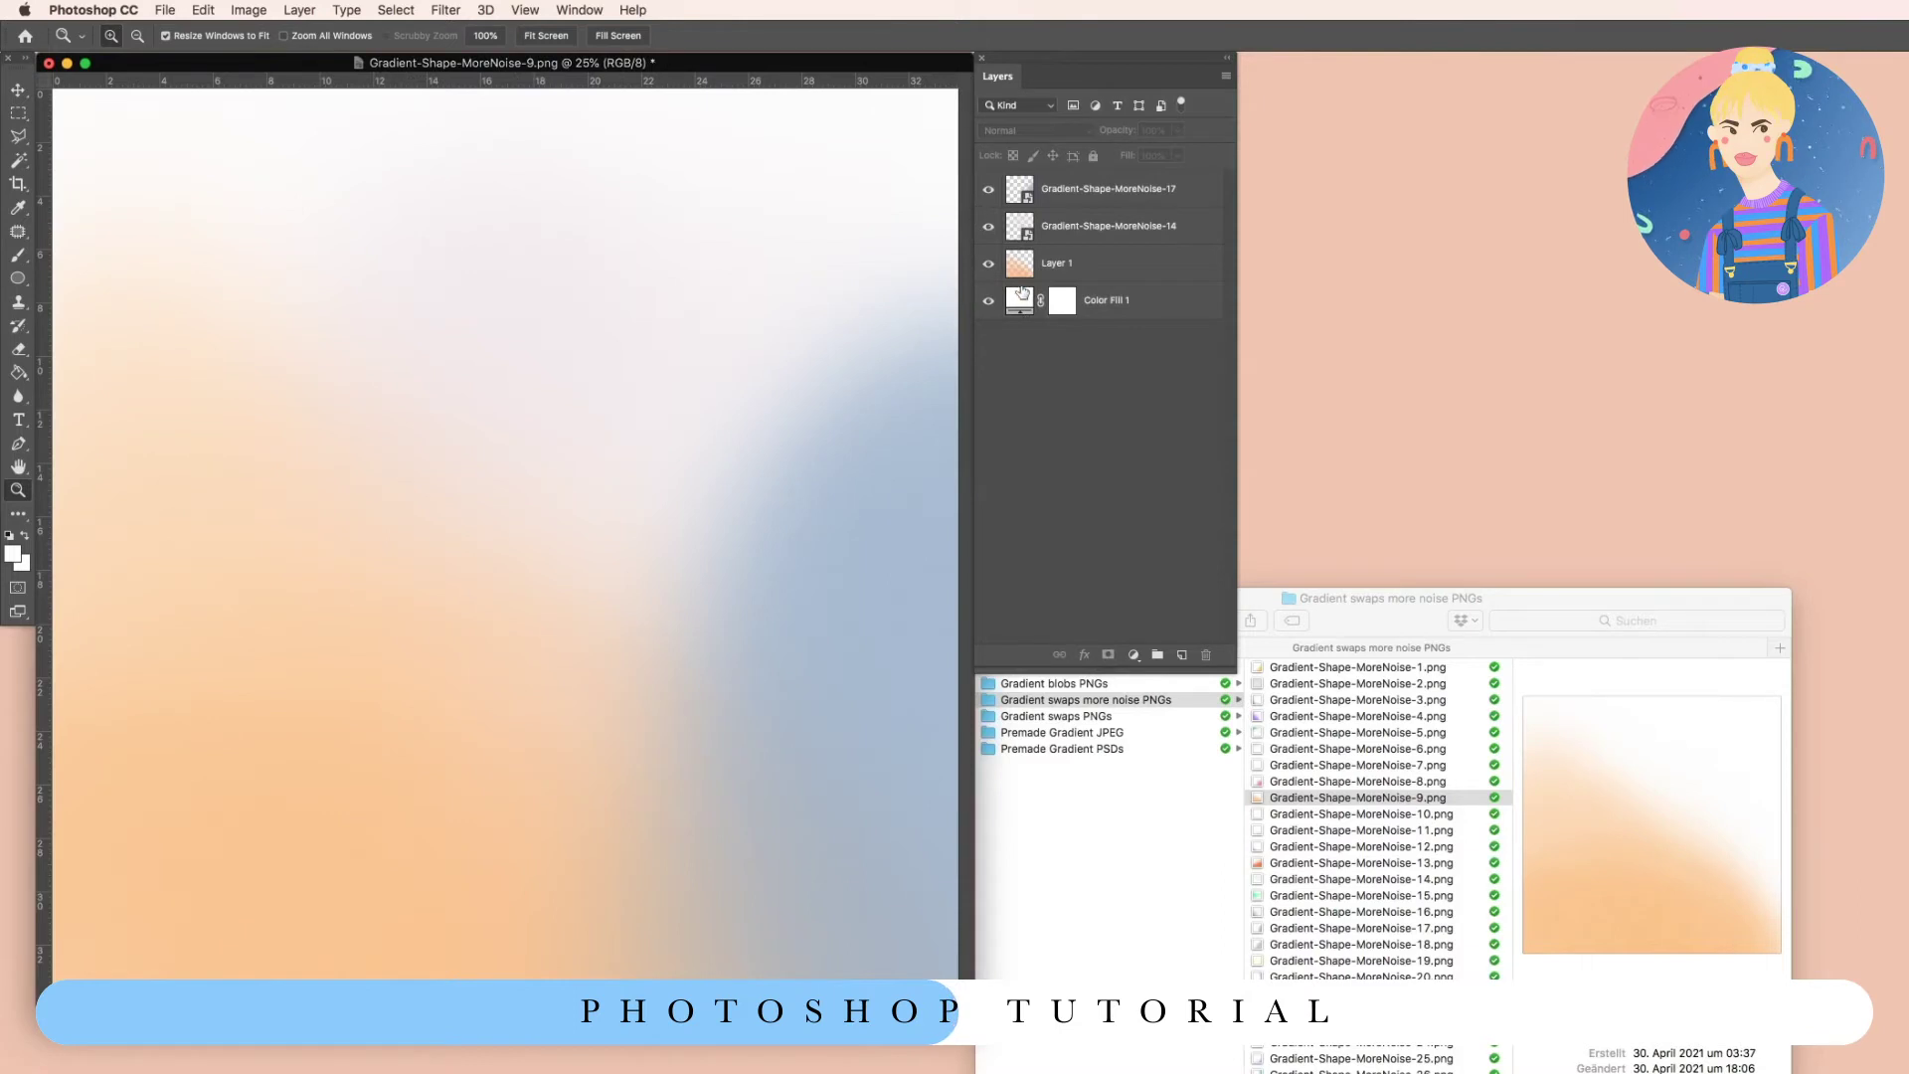
Add a Color Overlay effect to Layer 1 and set its color to red.
click(1071, 262)
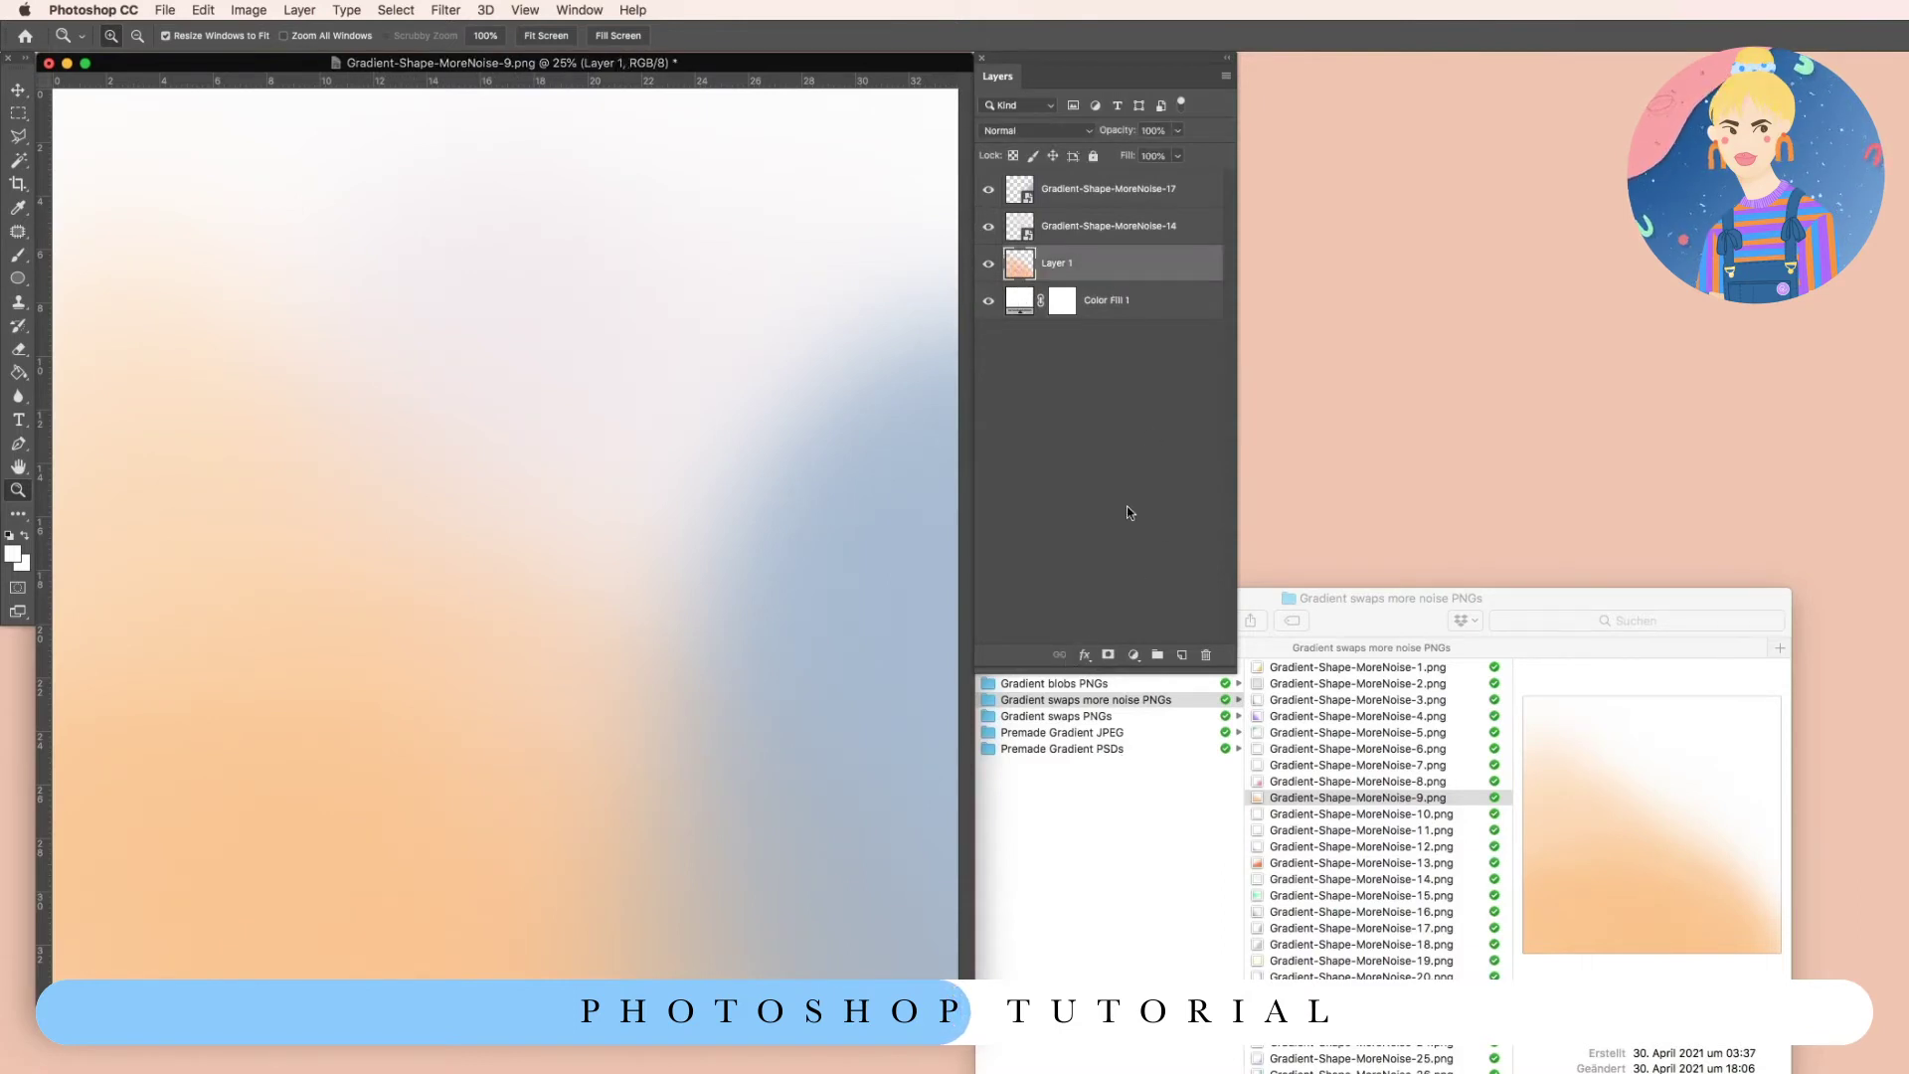
click(1084, 656)
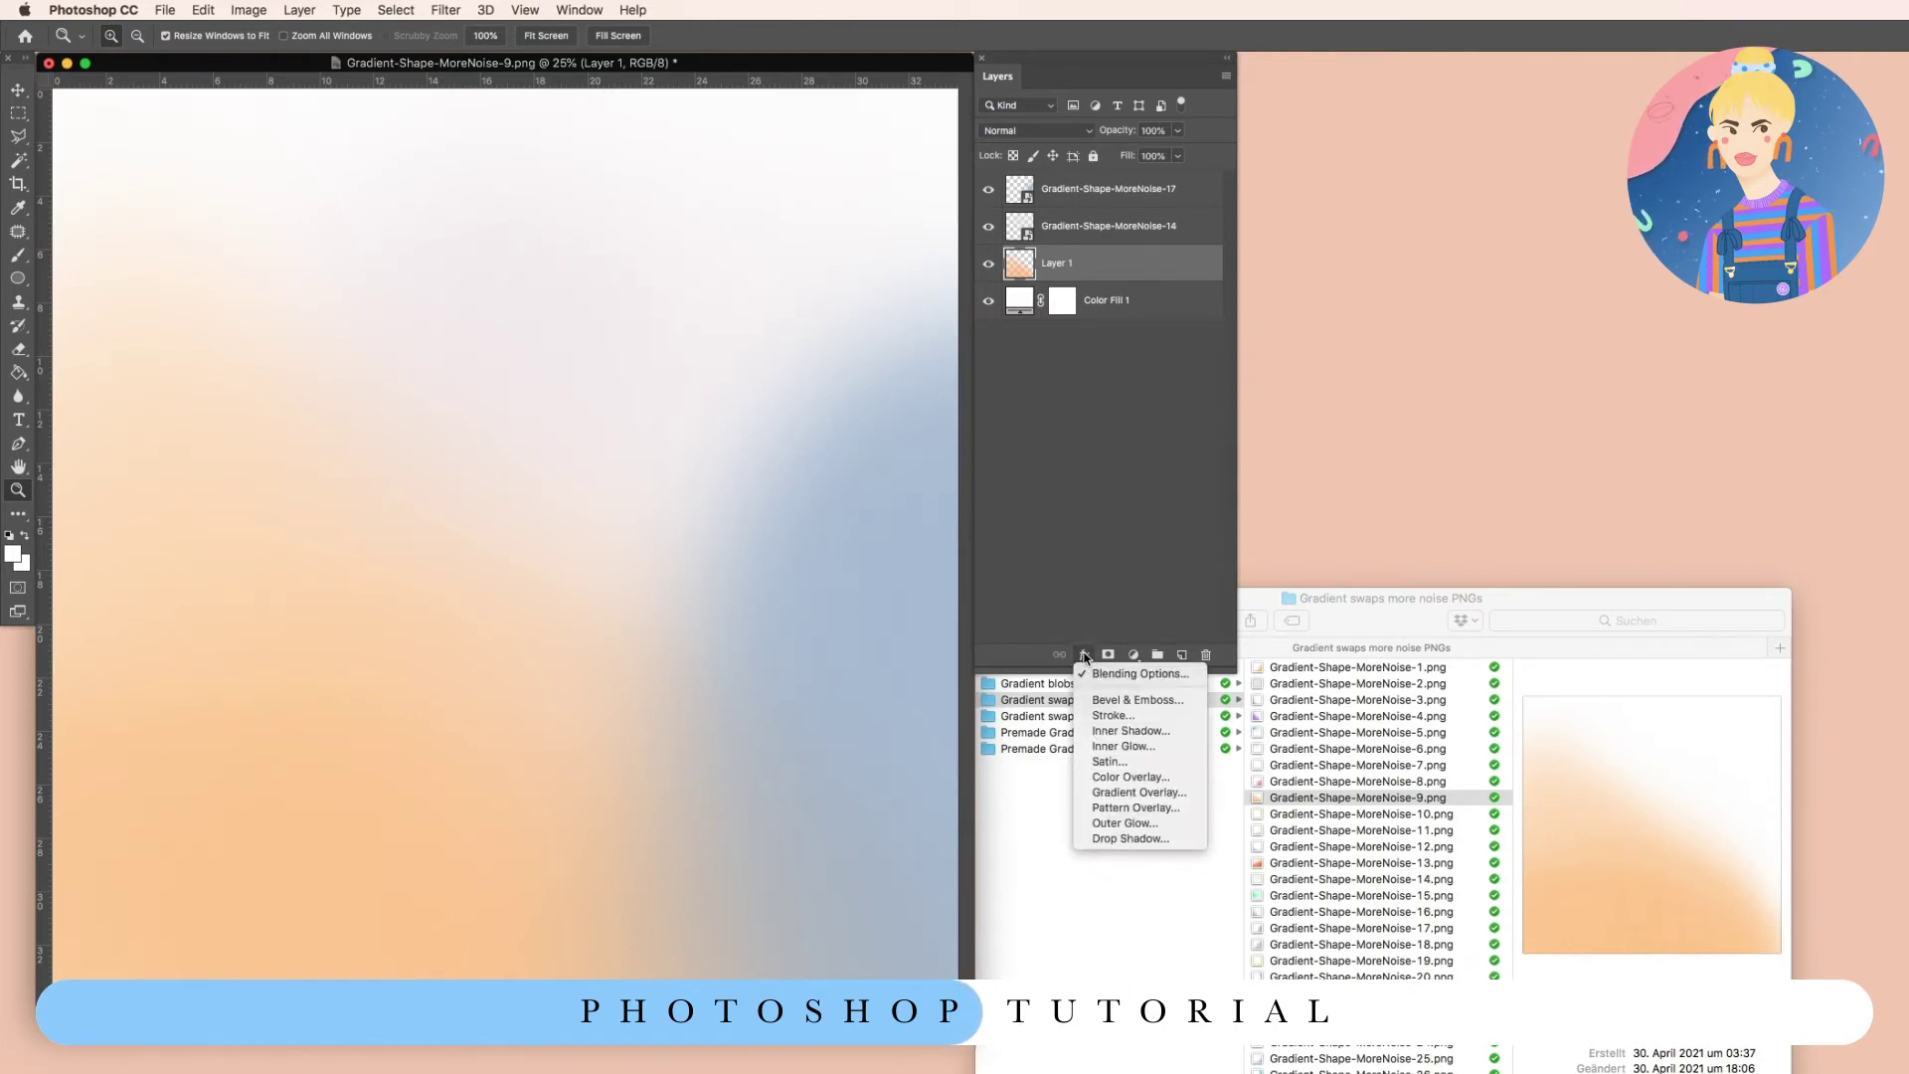
click(1112, 779)
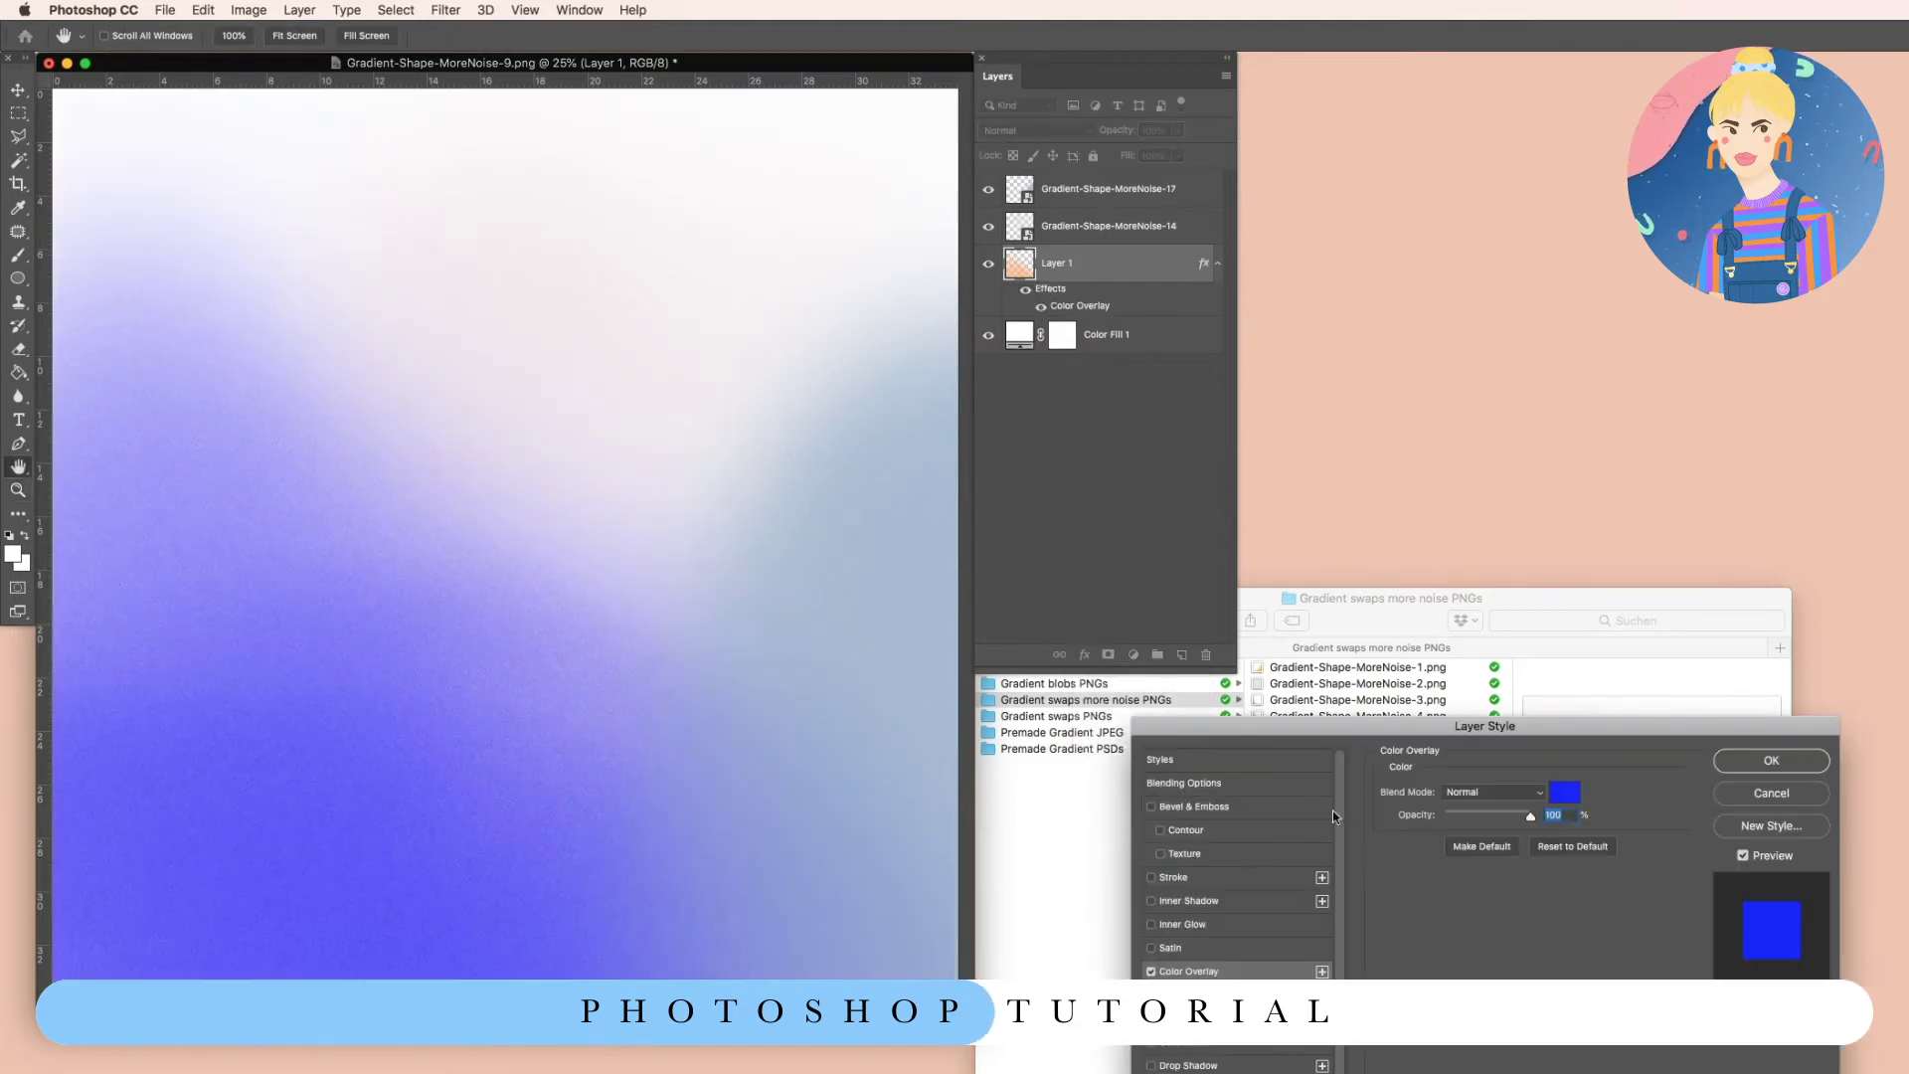
drag(1338, 725, 460, 482)
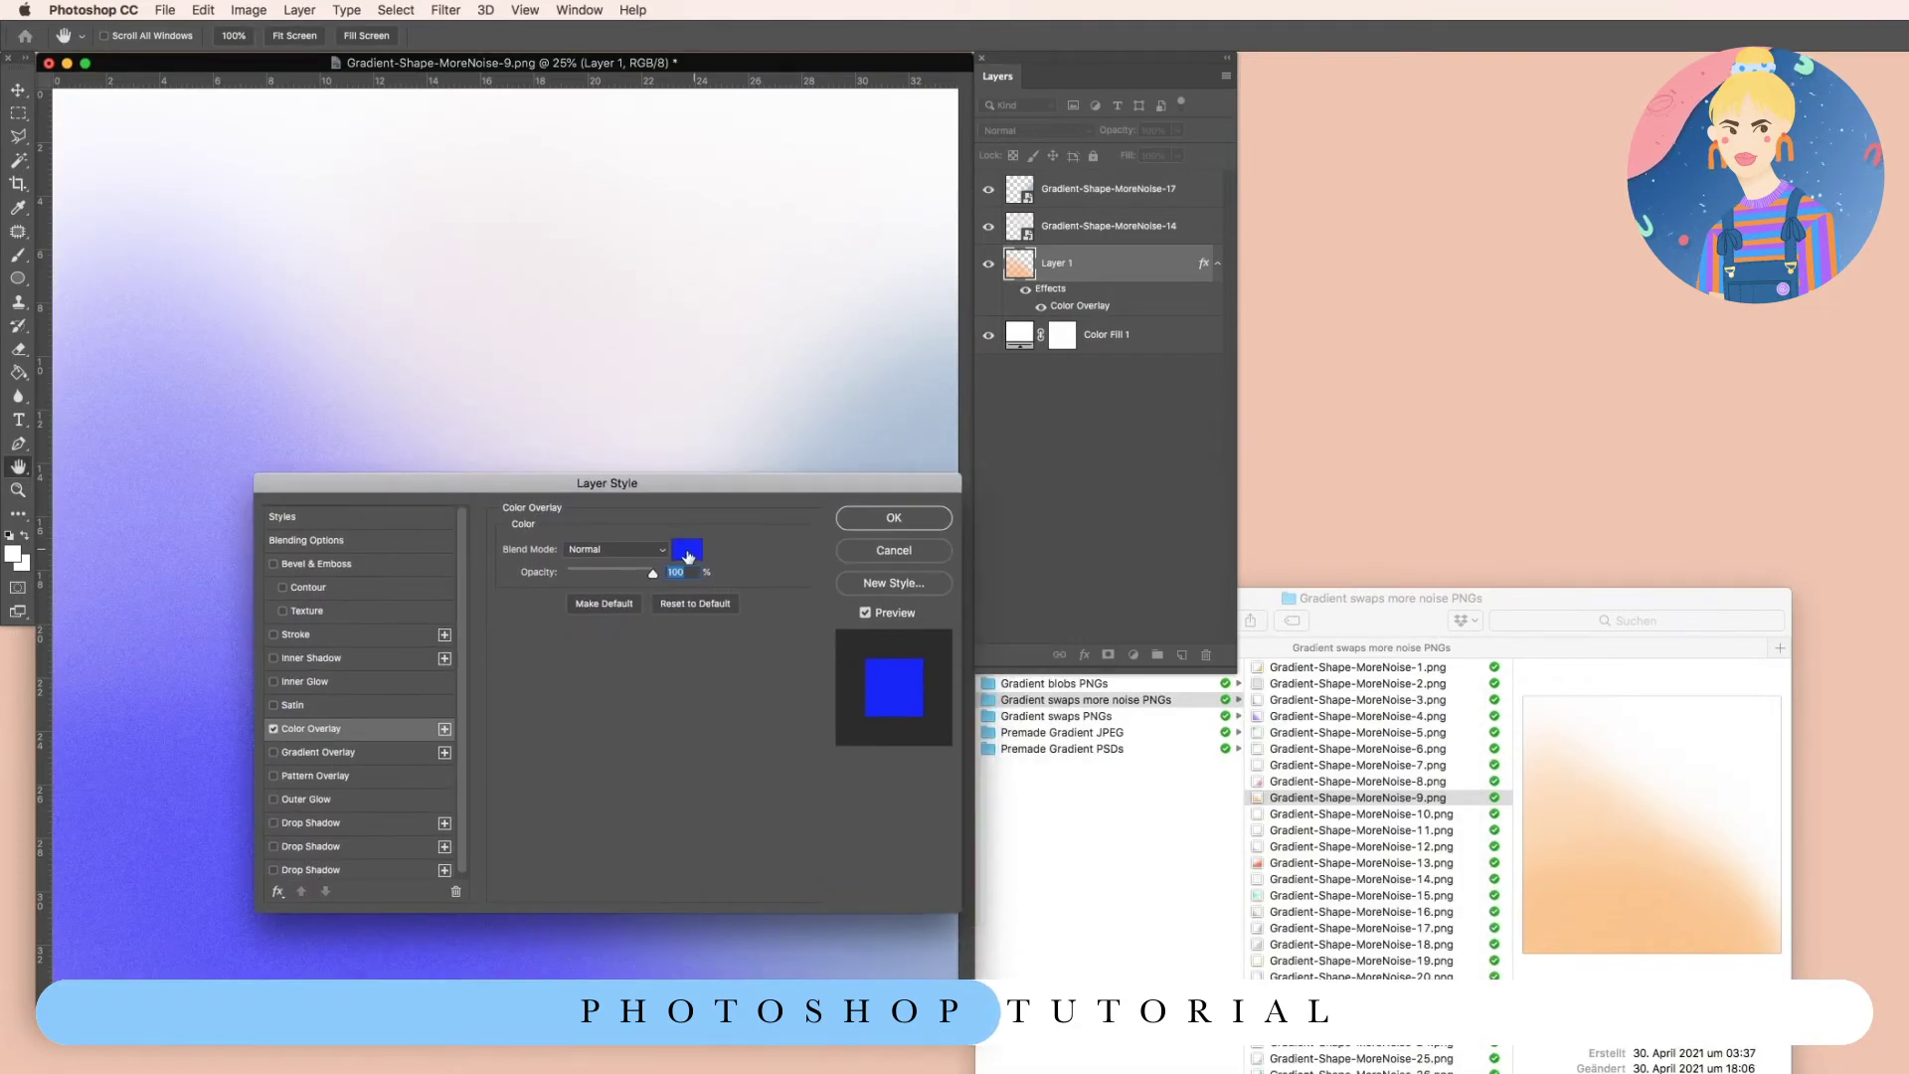
click(687, 549)
click(473, 438)
drag(612, 438, 574, 342)
click(807, 356)
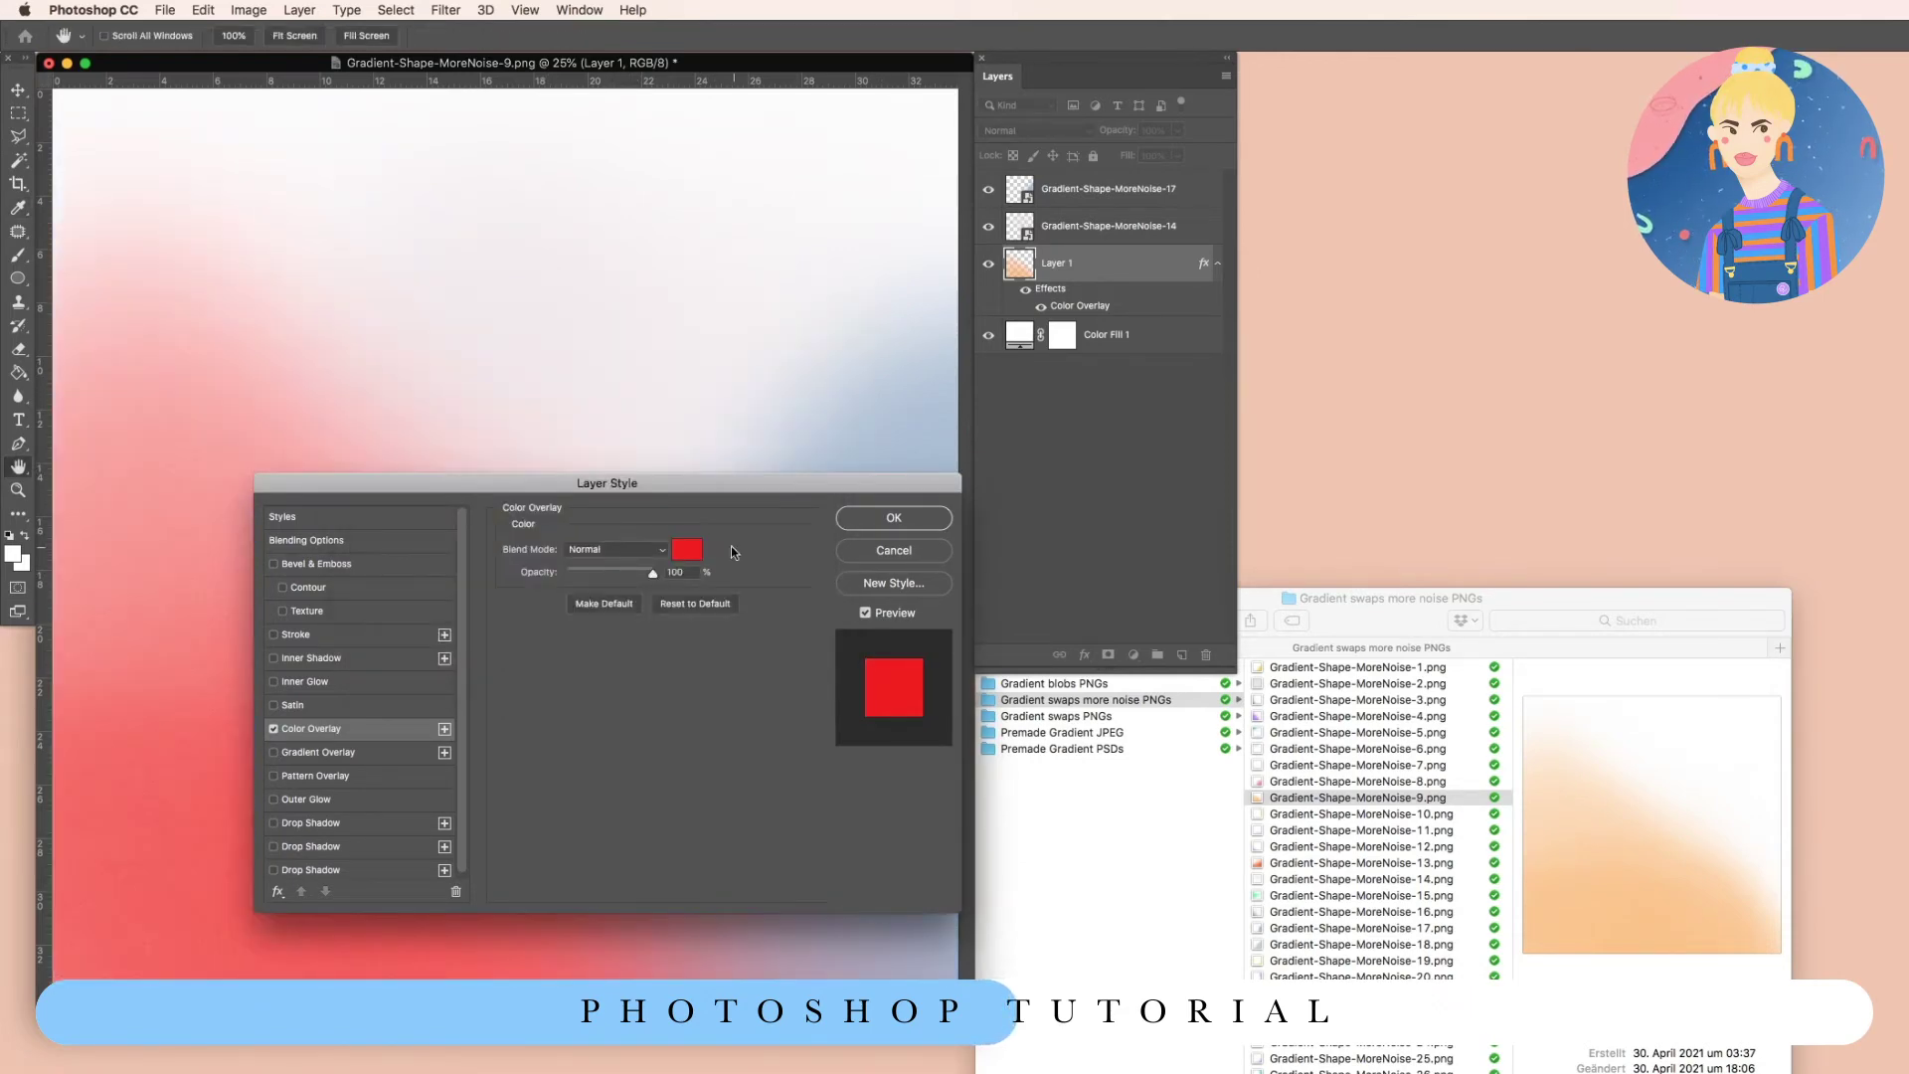
Look through the blend modes for Layer 1's Color Overlay, keep Normal and apply the layer style.
drag(704, 485, 1006, 459)
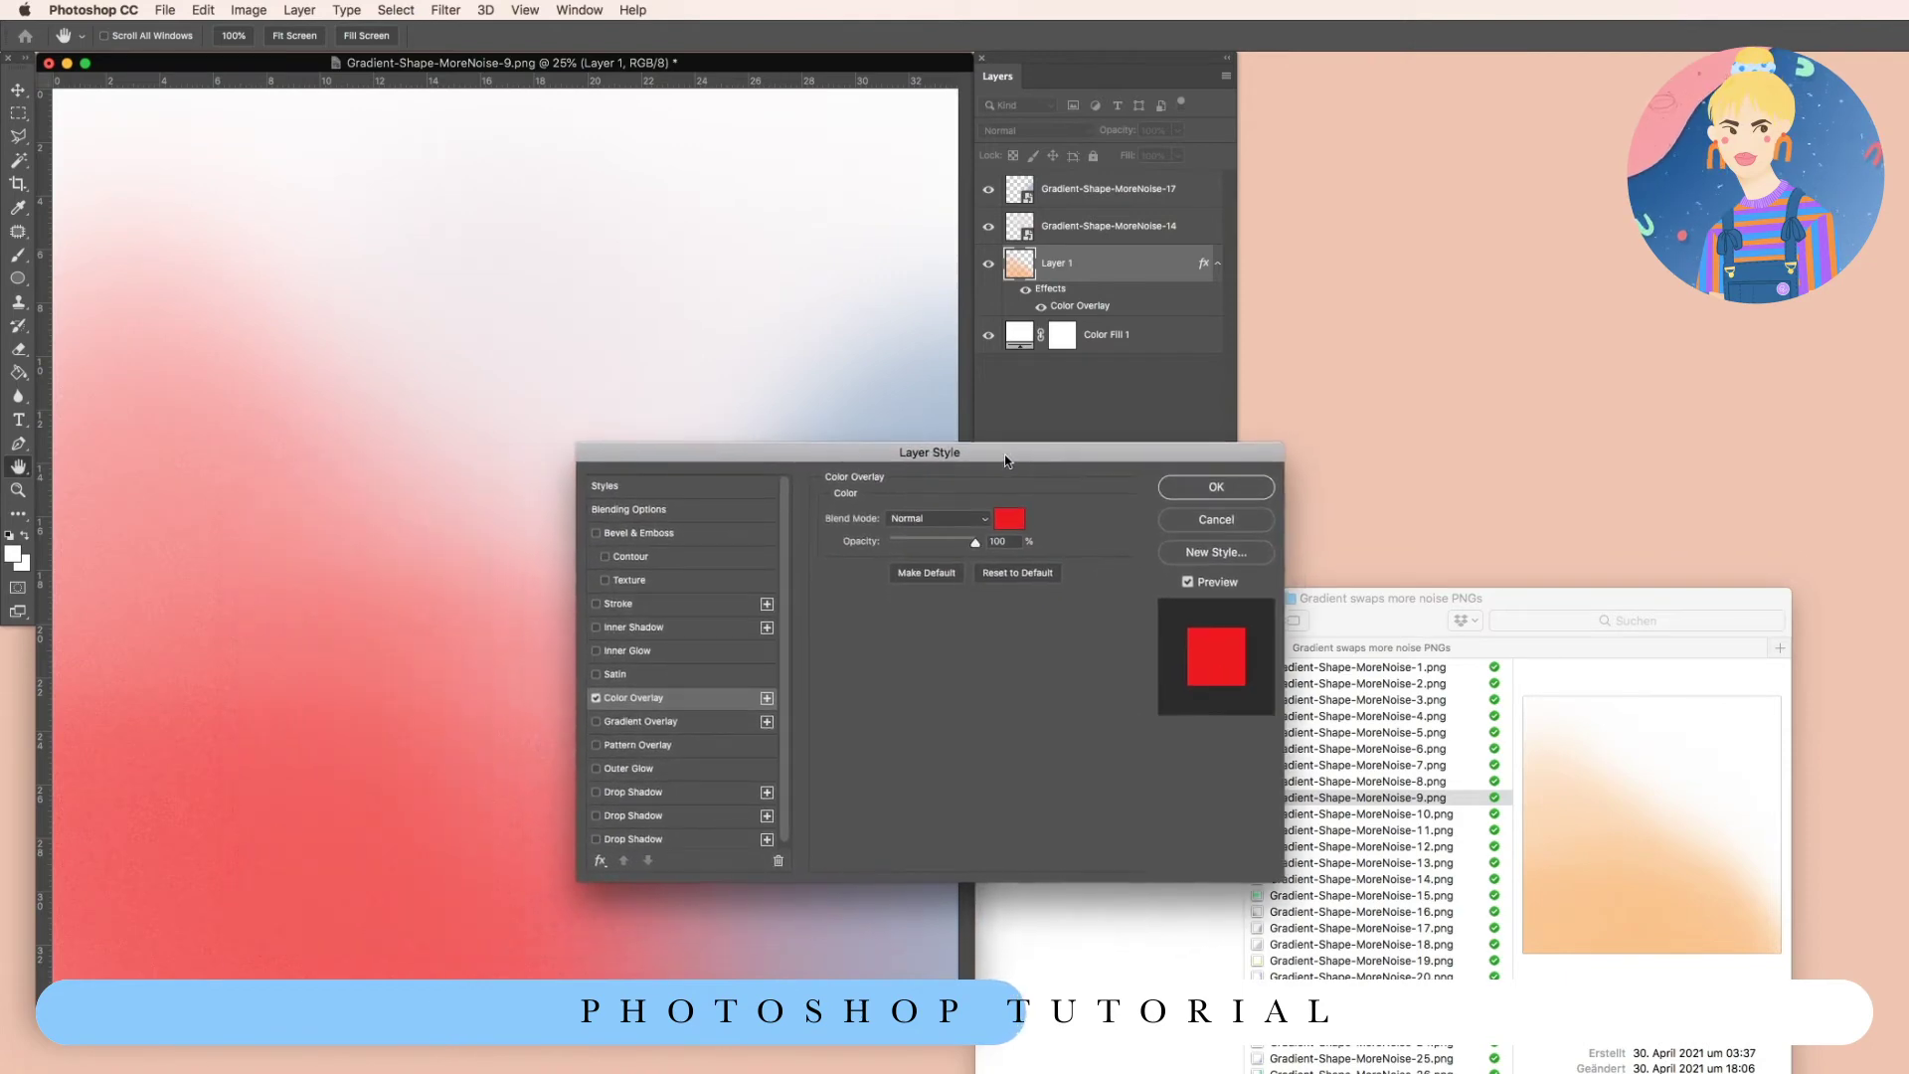
click(963, 523)
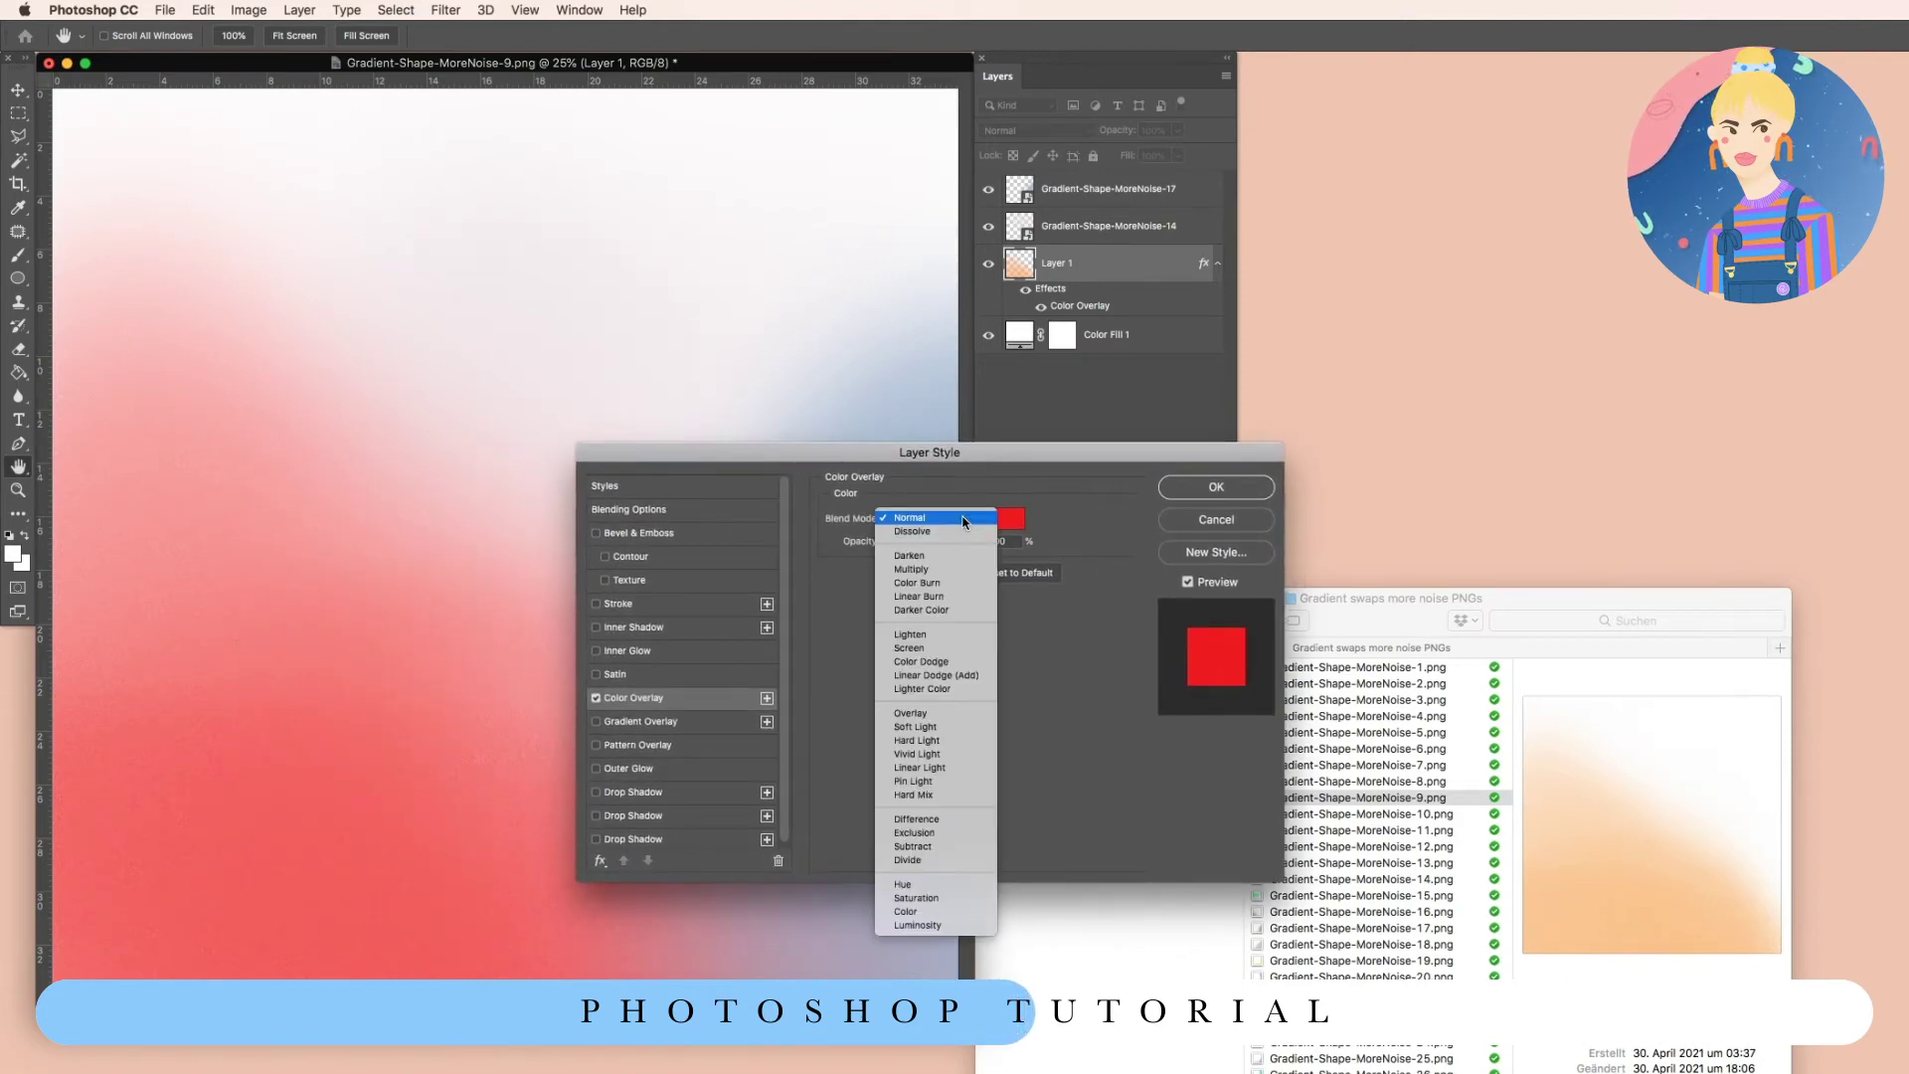
click(927, 519)
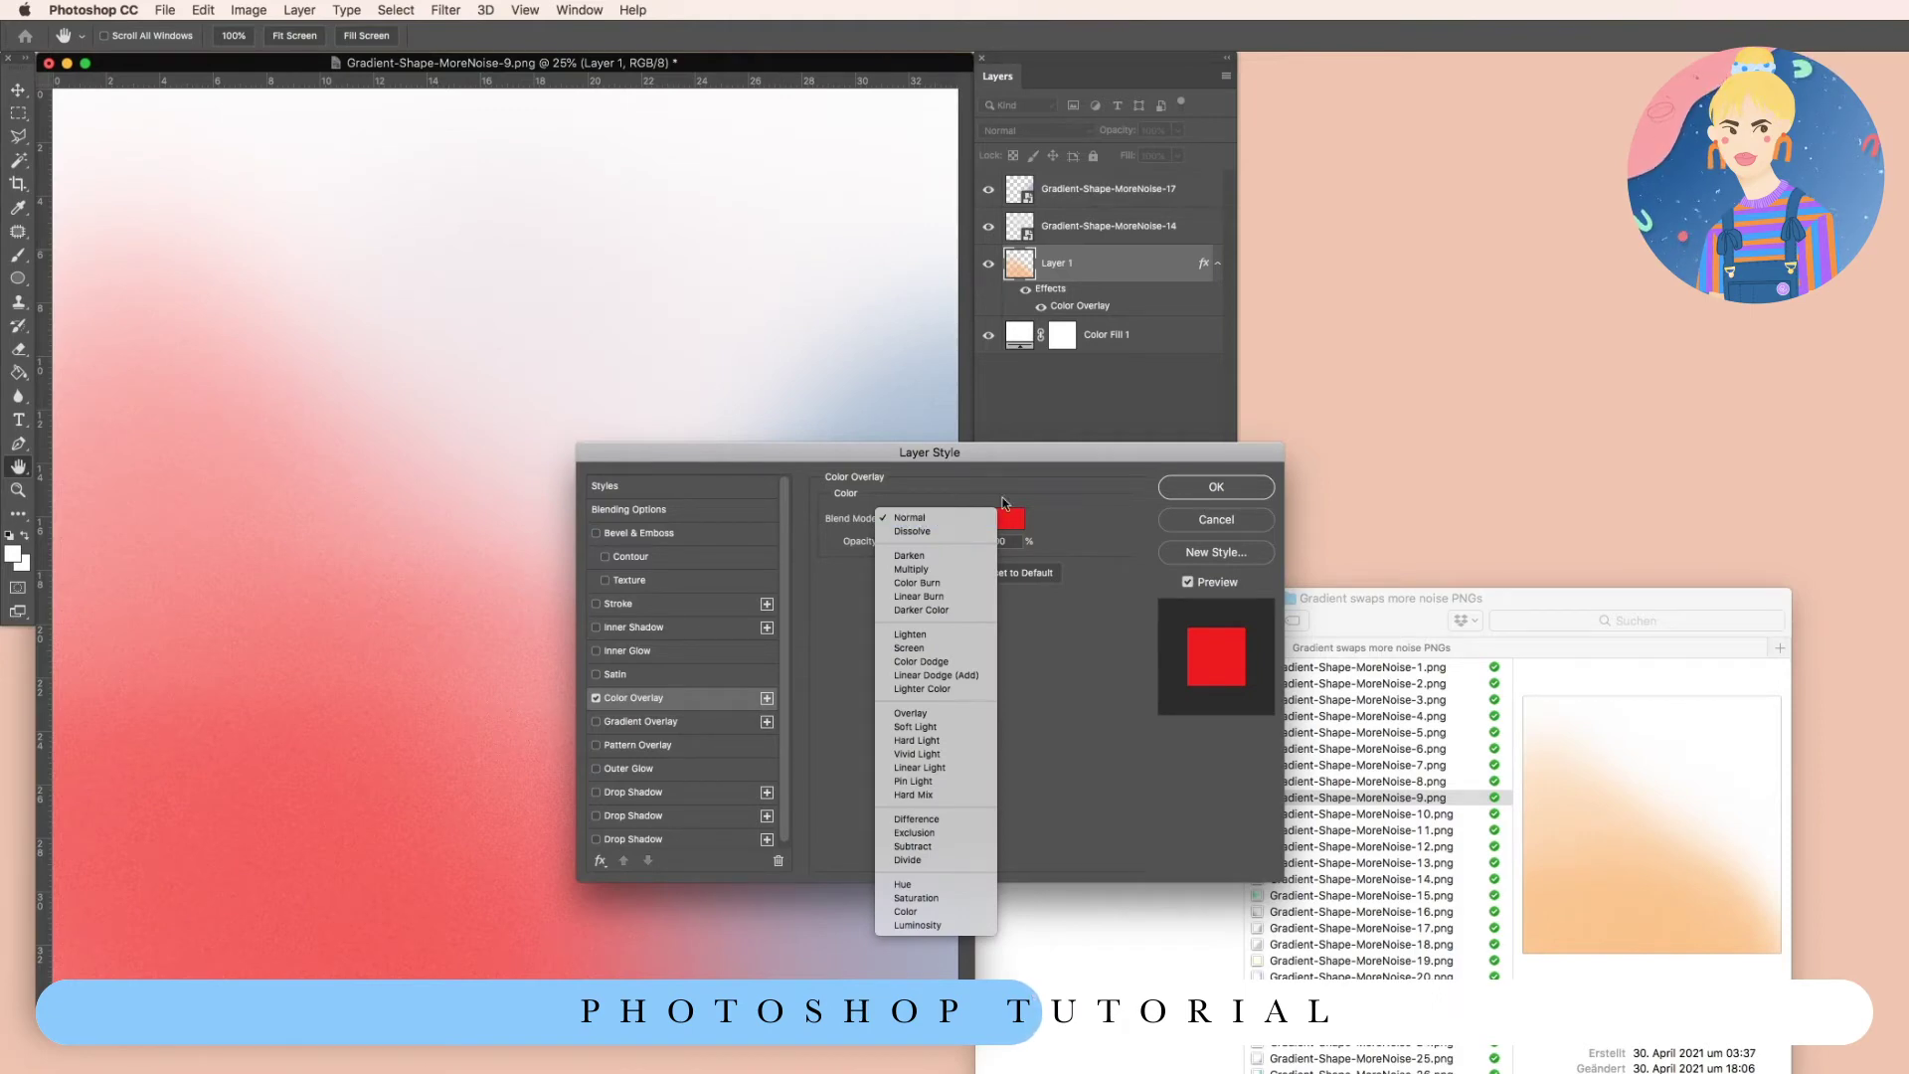
click(957, 523)
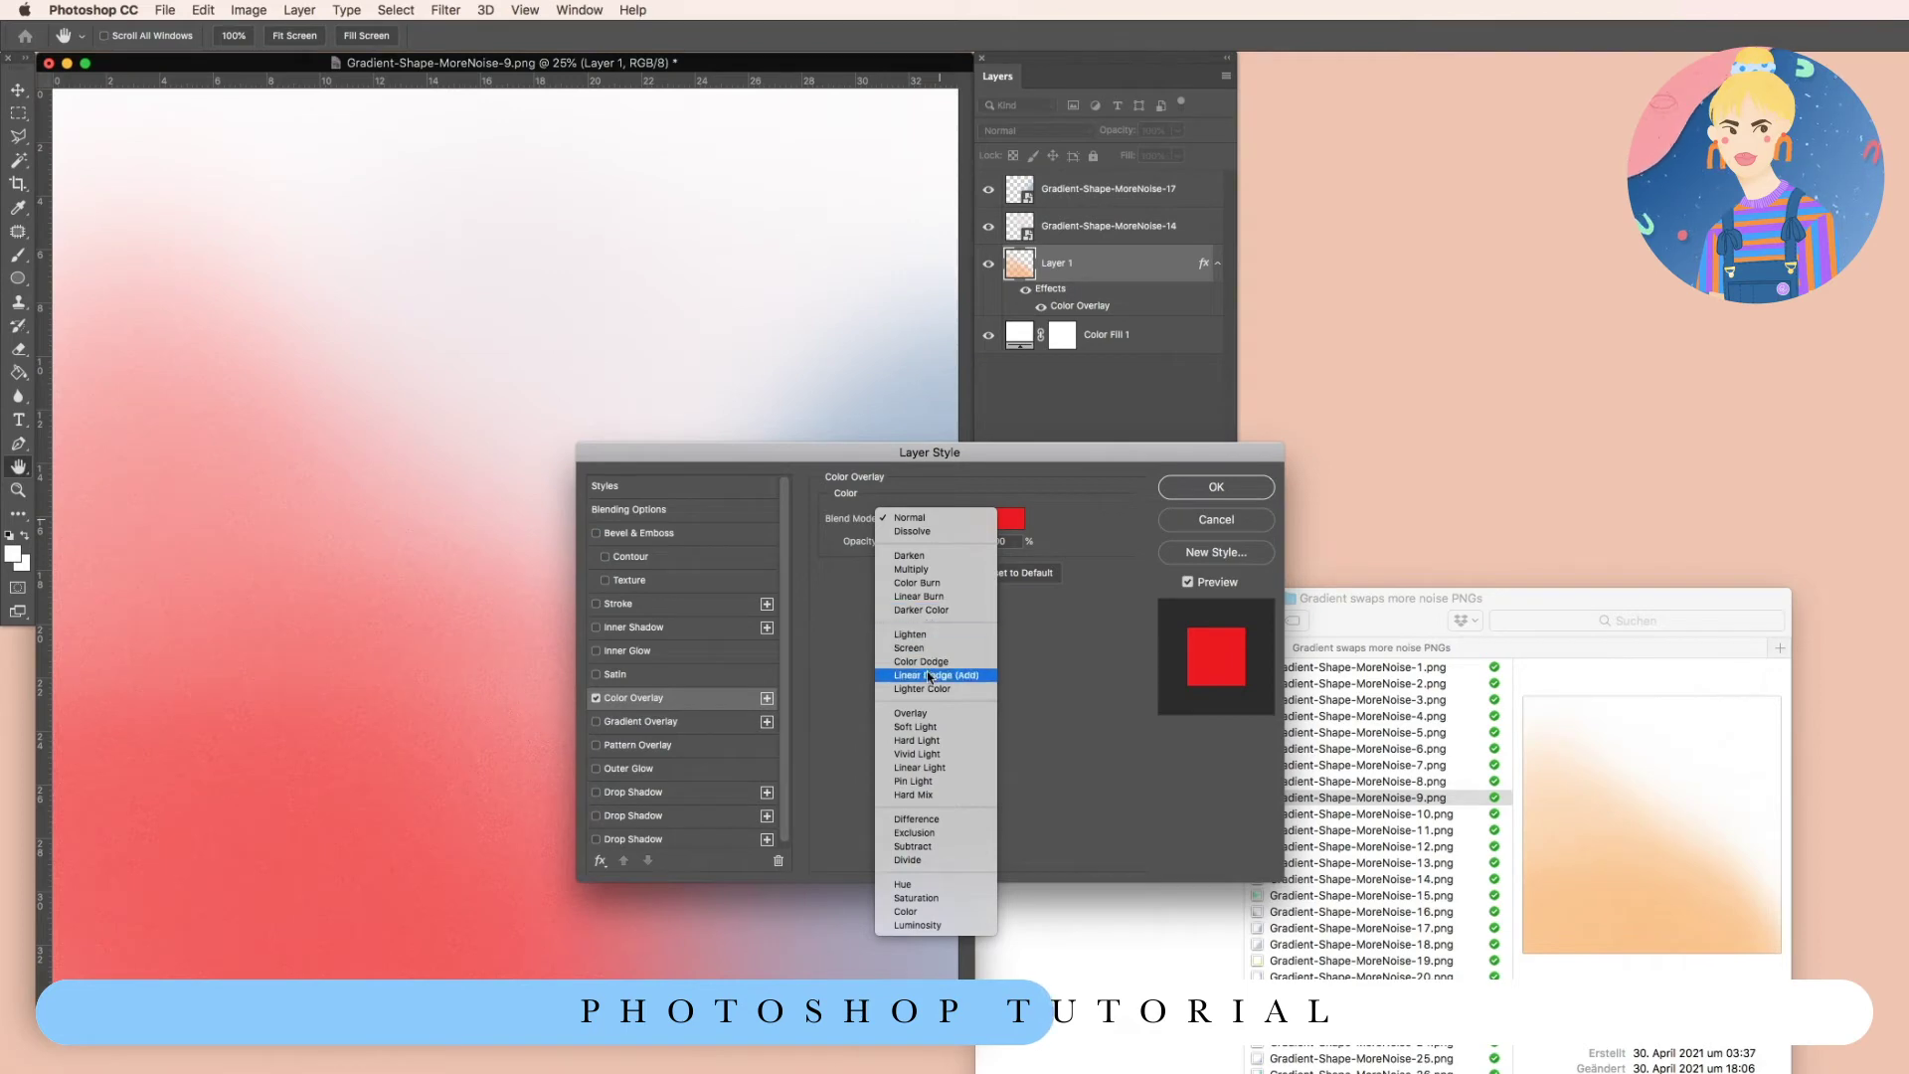
click(1088, 522)
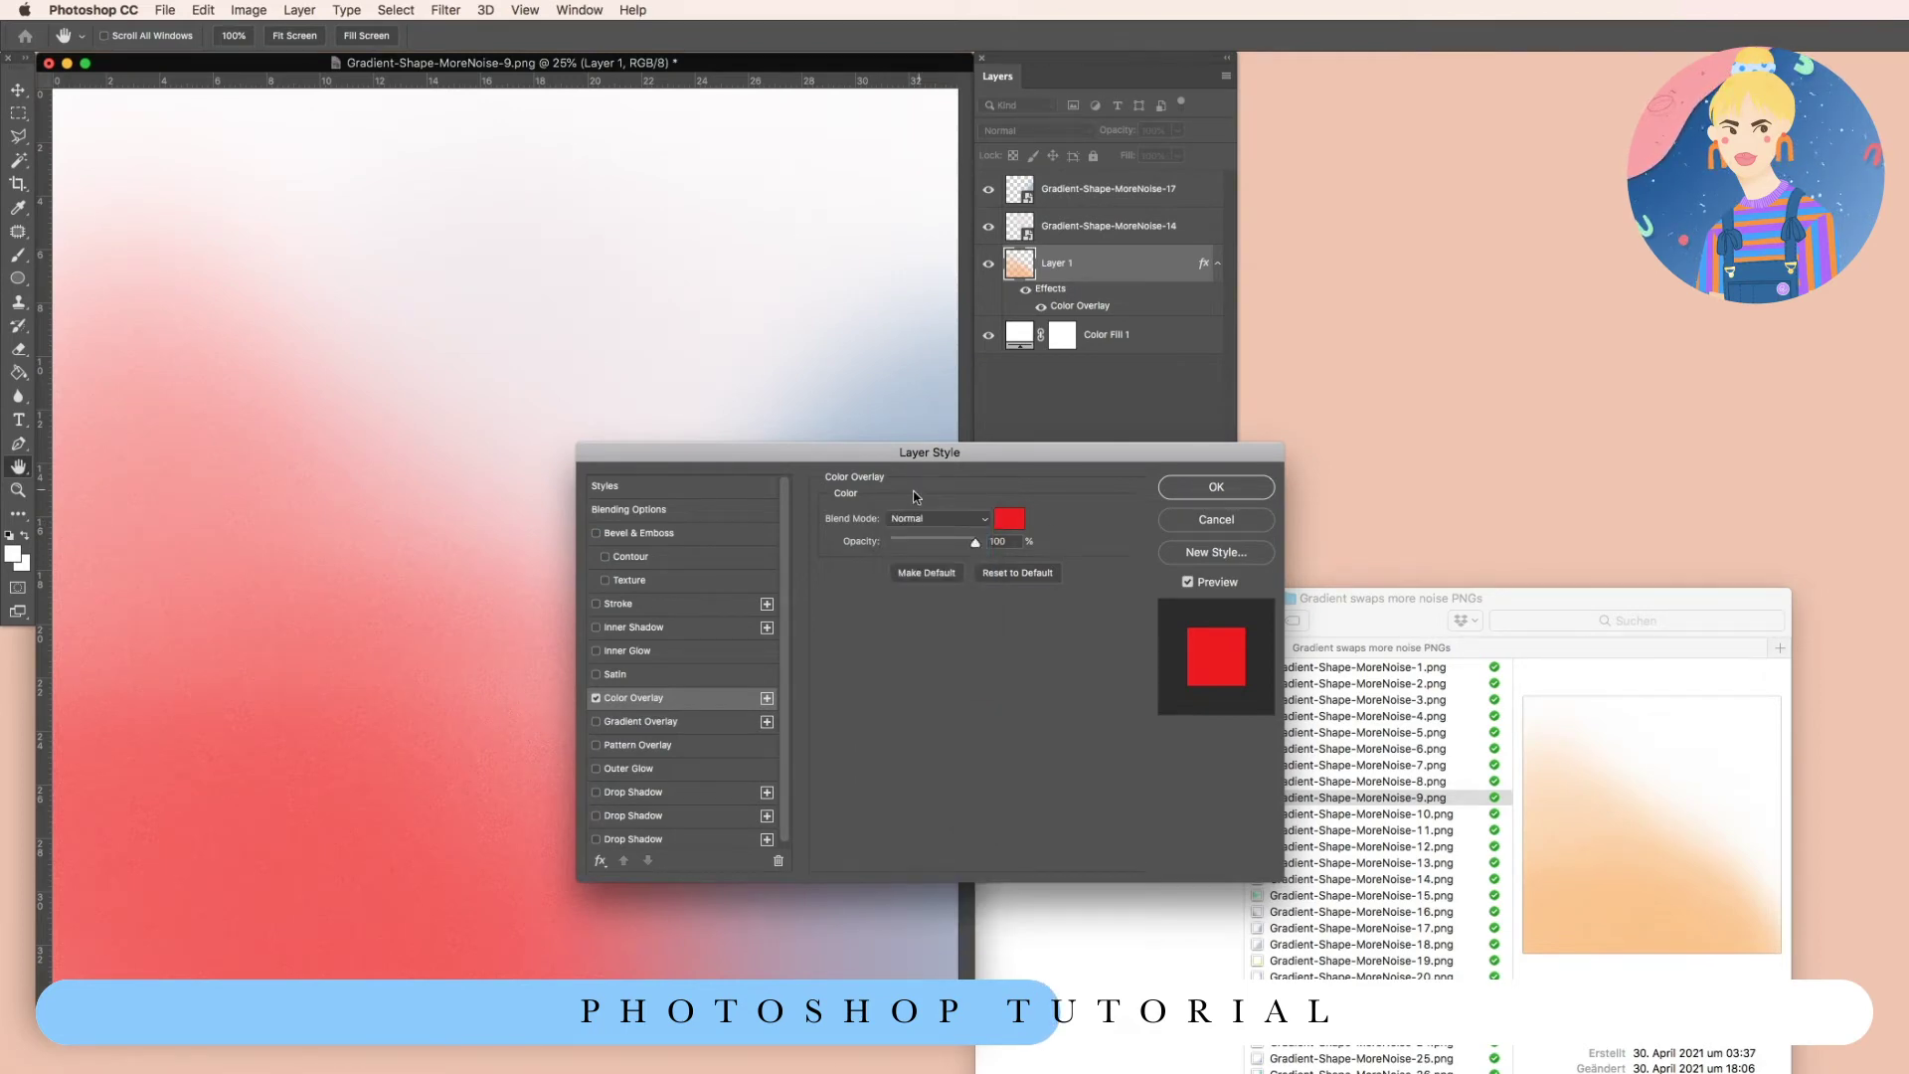
click(930, 518)
click(930, 518)
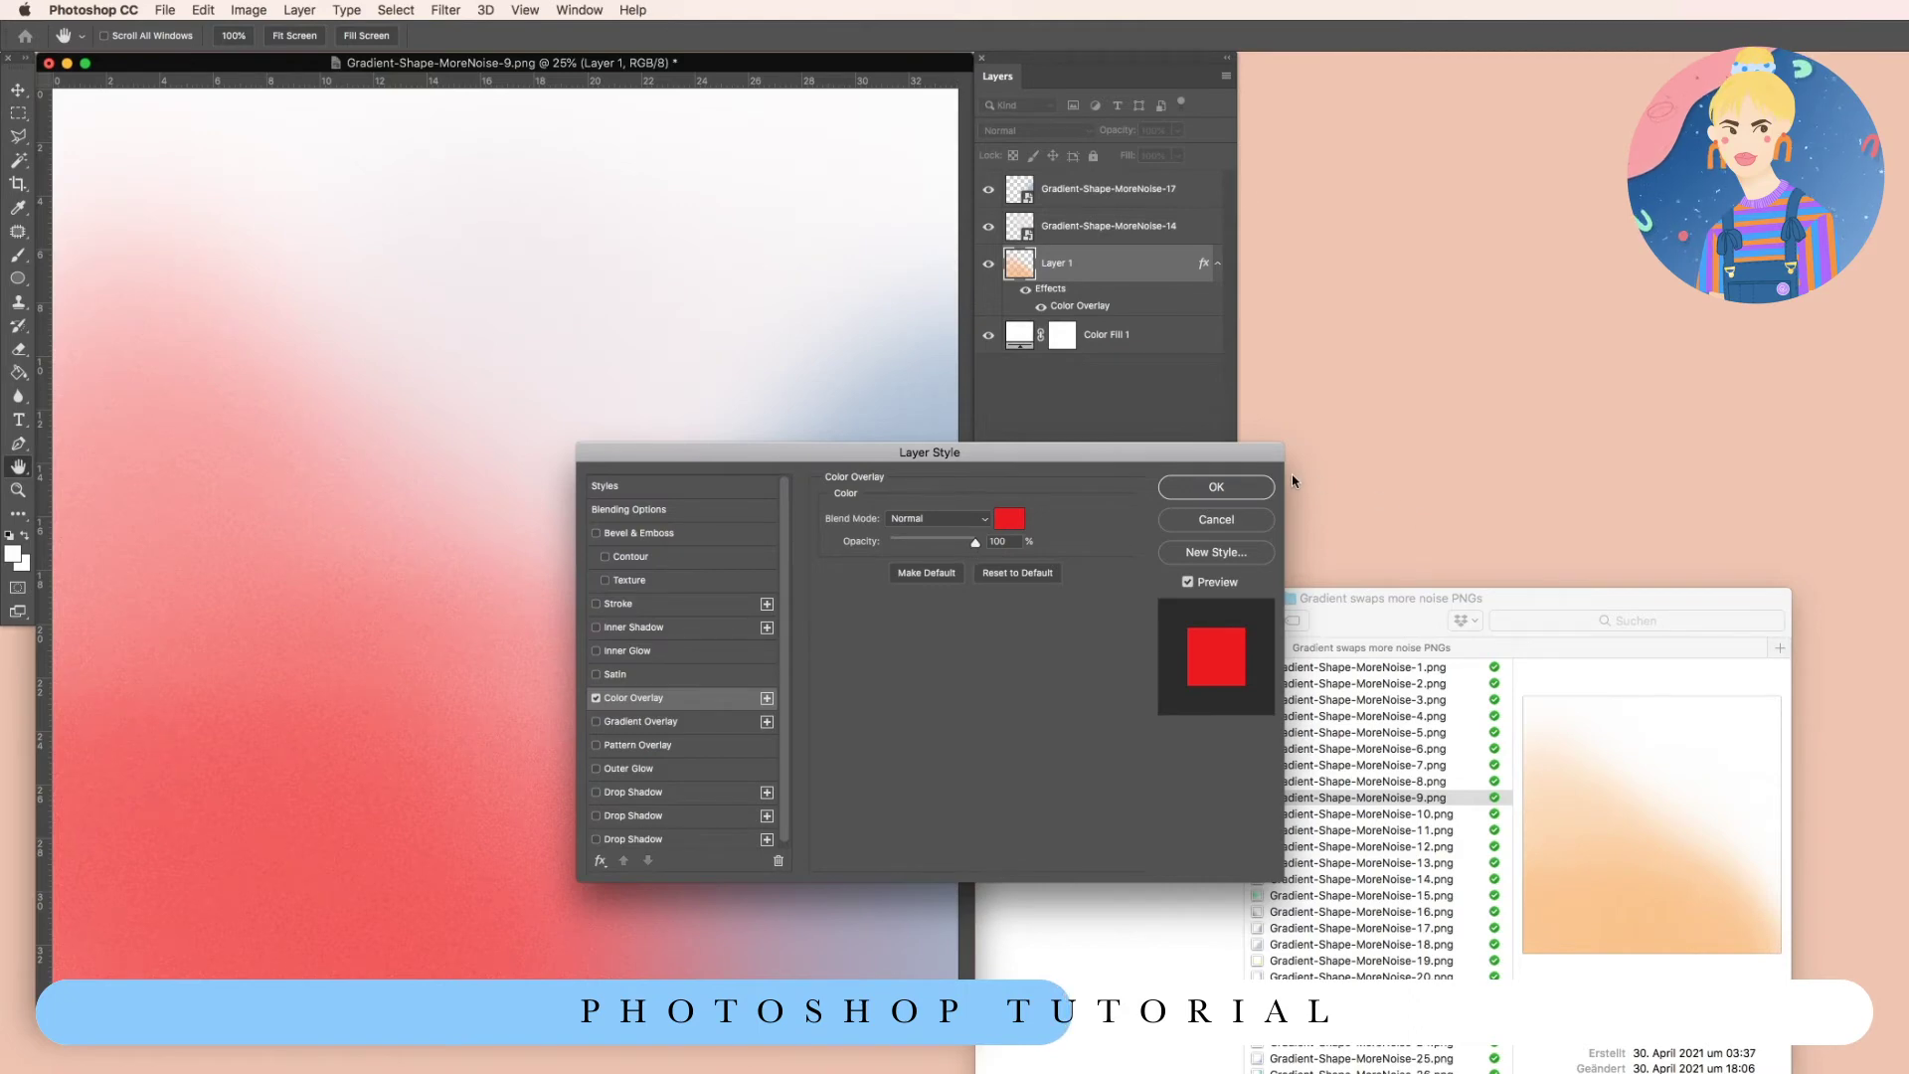
click(1265, 489)
Delete the Color Overlay effect from Layer 1.
click(1084, 228)
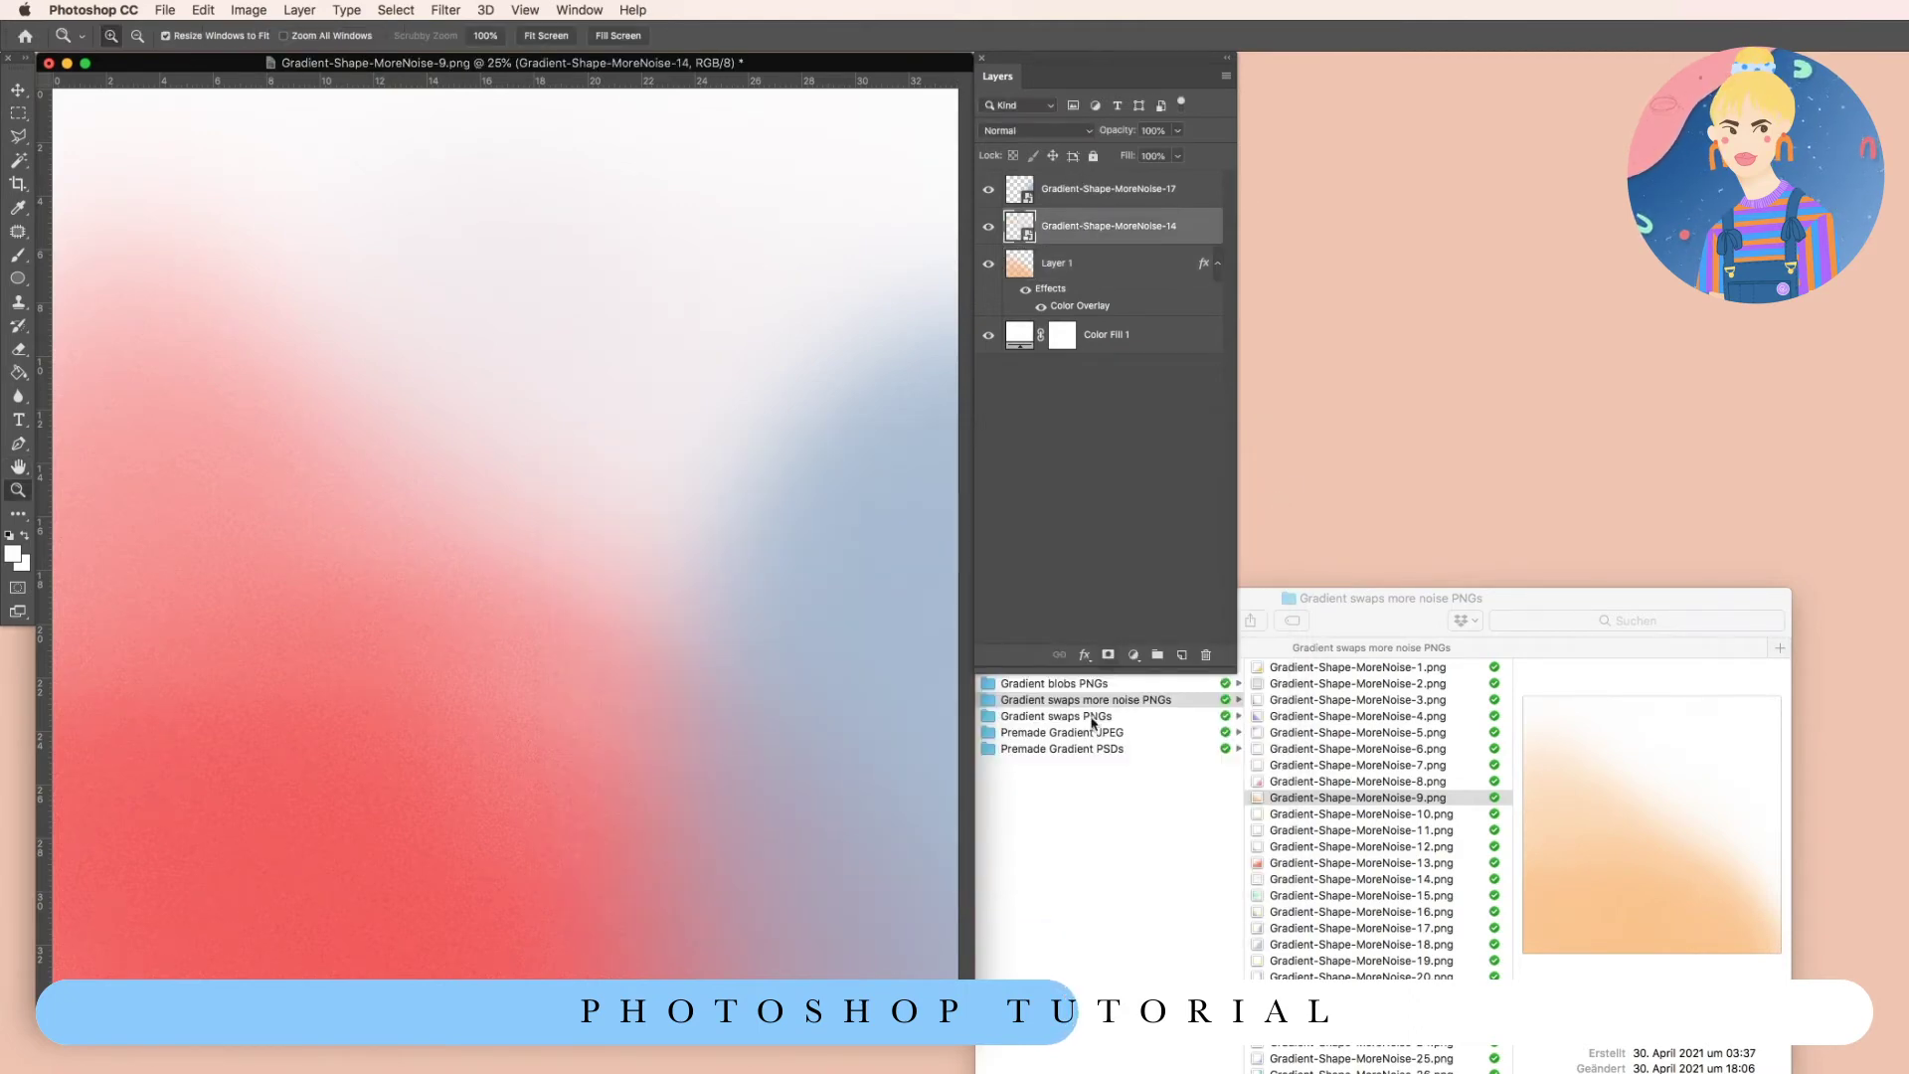
click(1085, 655)
click(1128, 505)
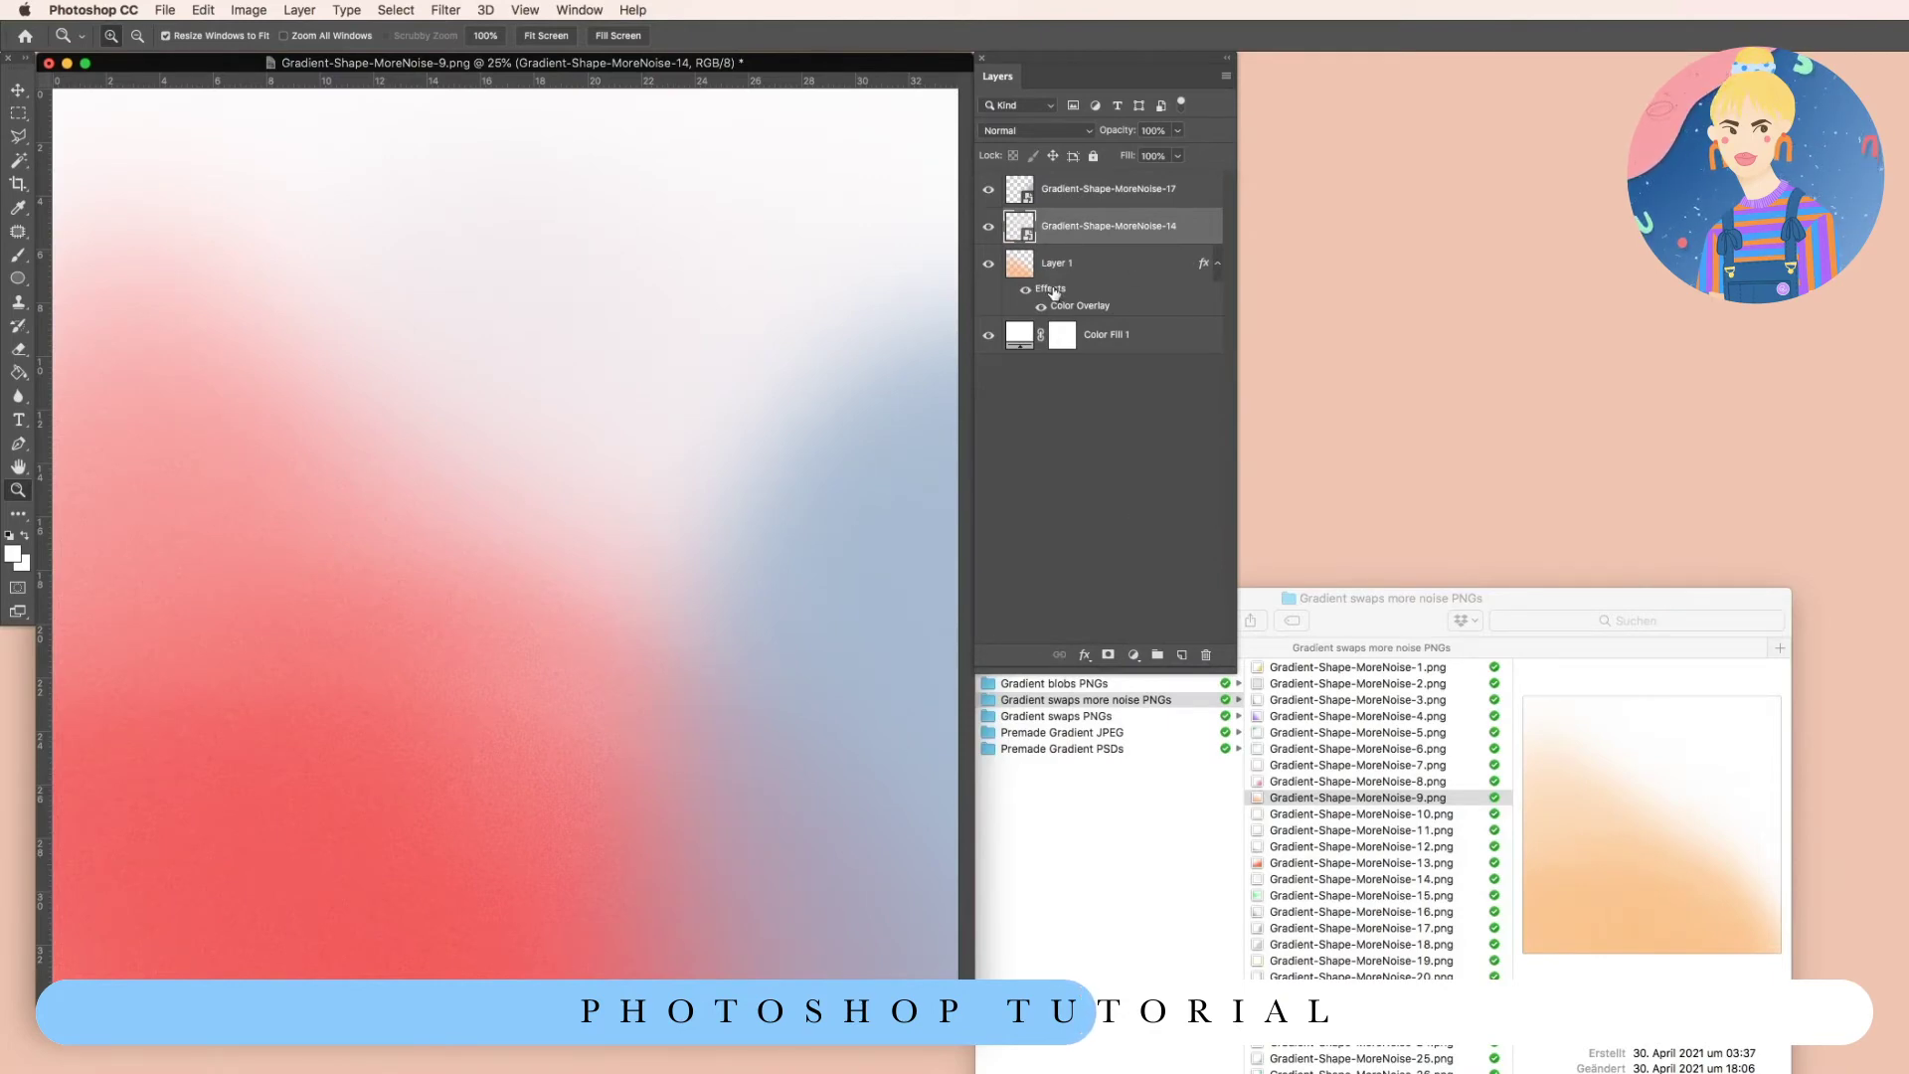
drag(1053, 292, 1205, 654)
click(1083, 447)
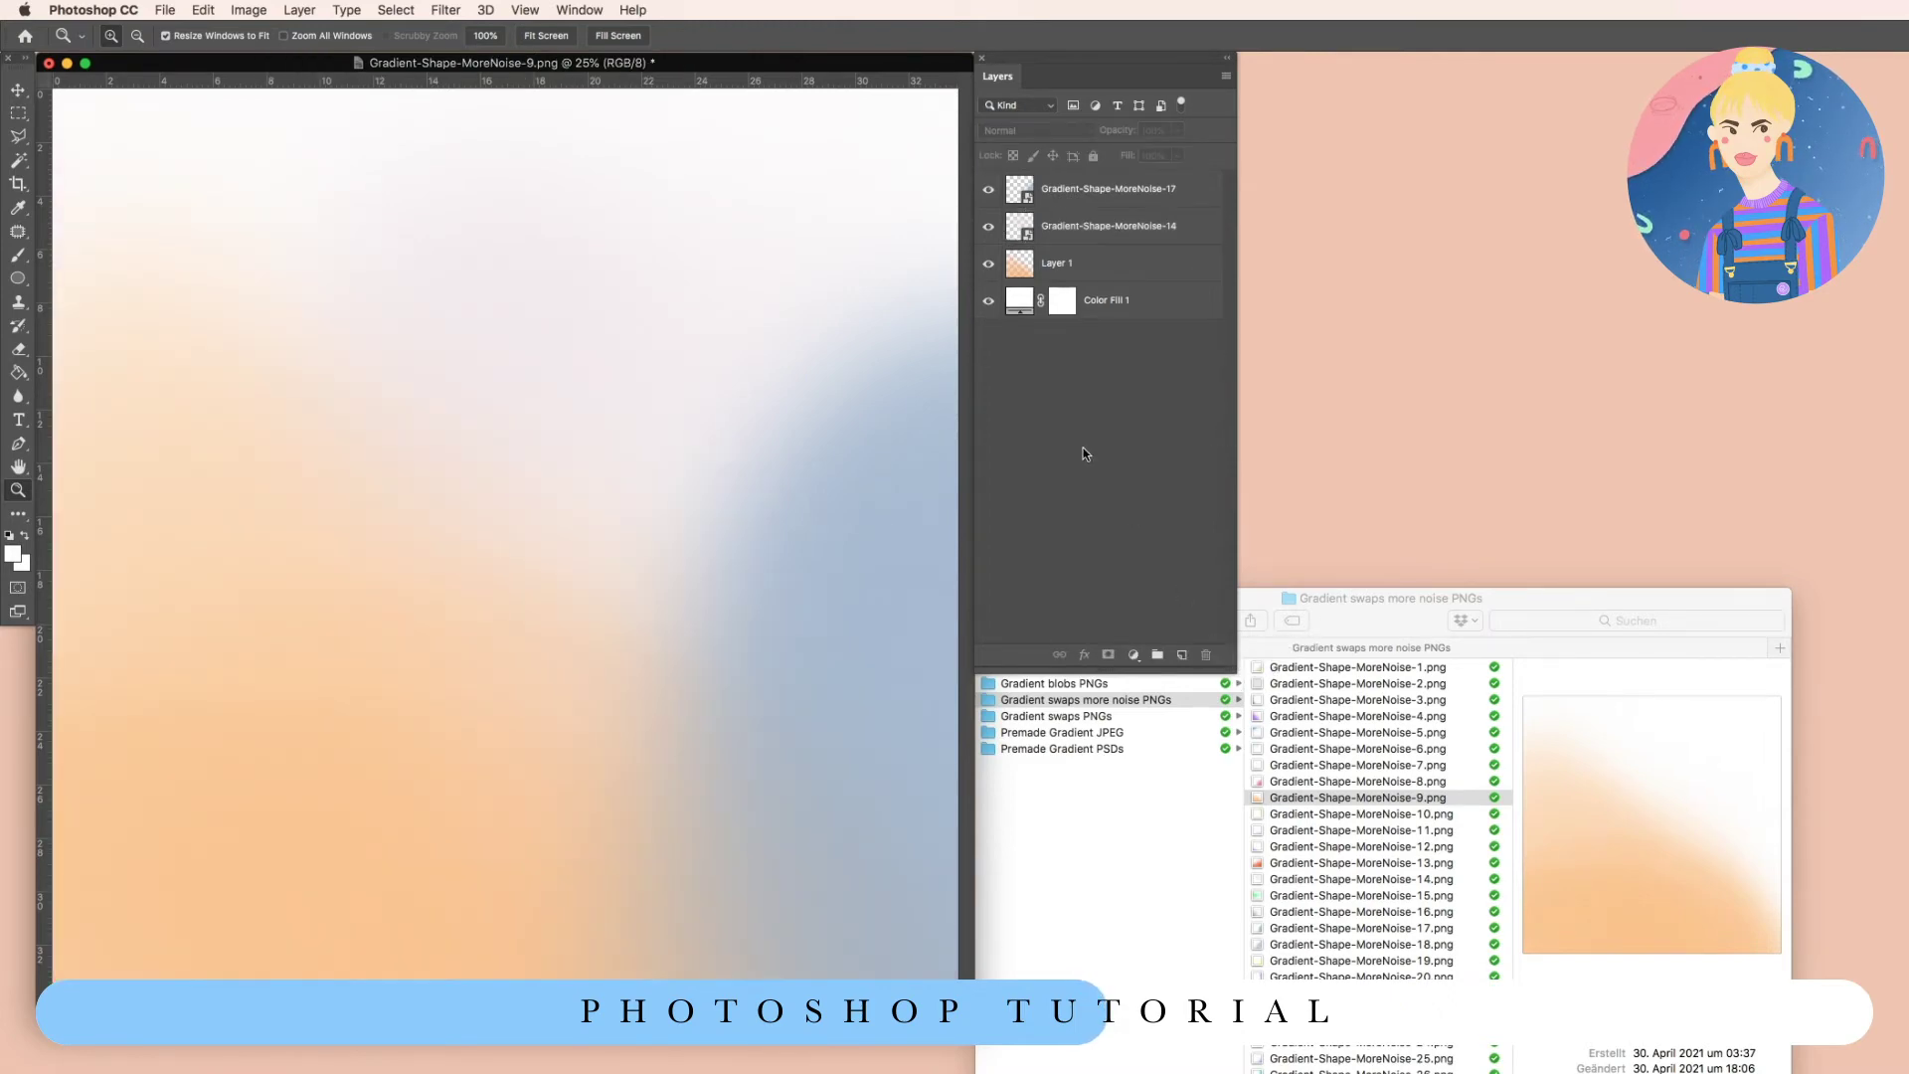
Add a new layer above Layer 1, fill it with red and clip it to Layer 1.
click(1082, 265)
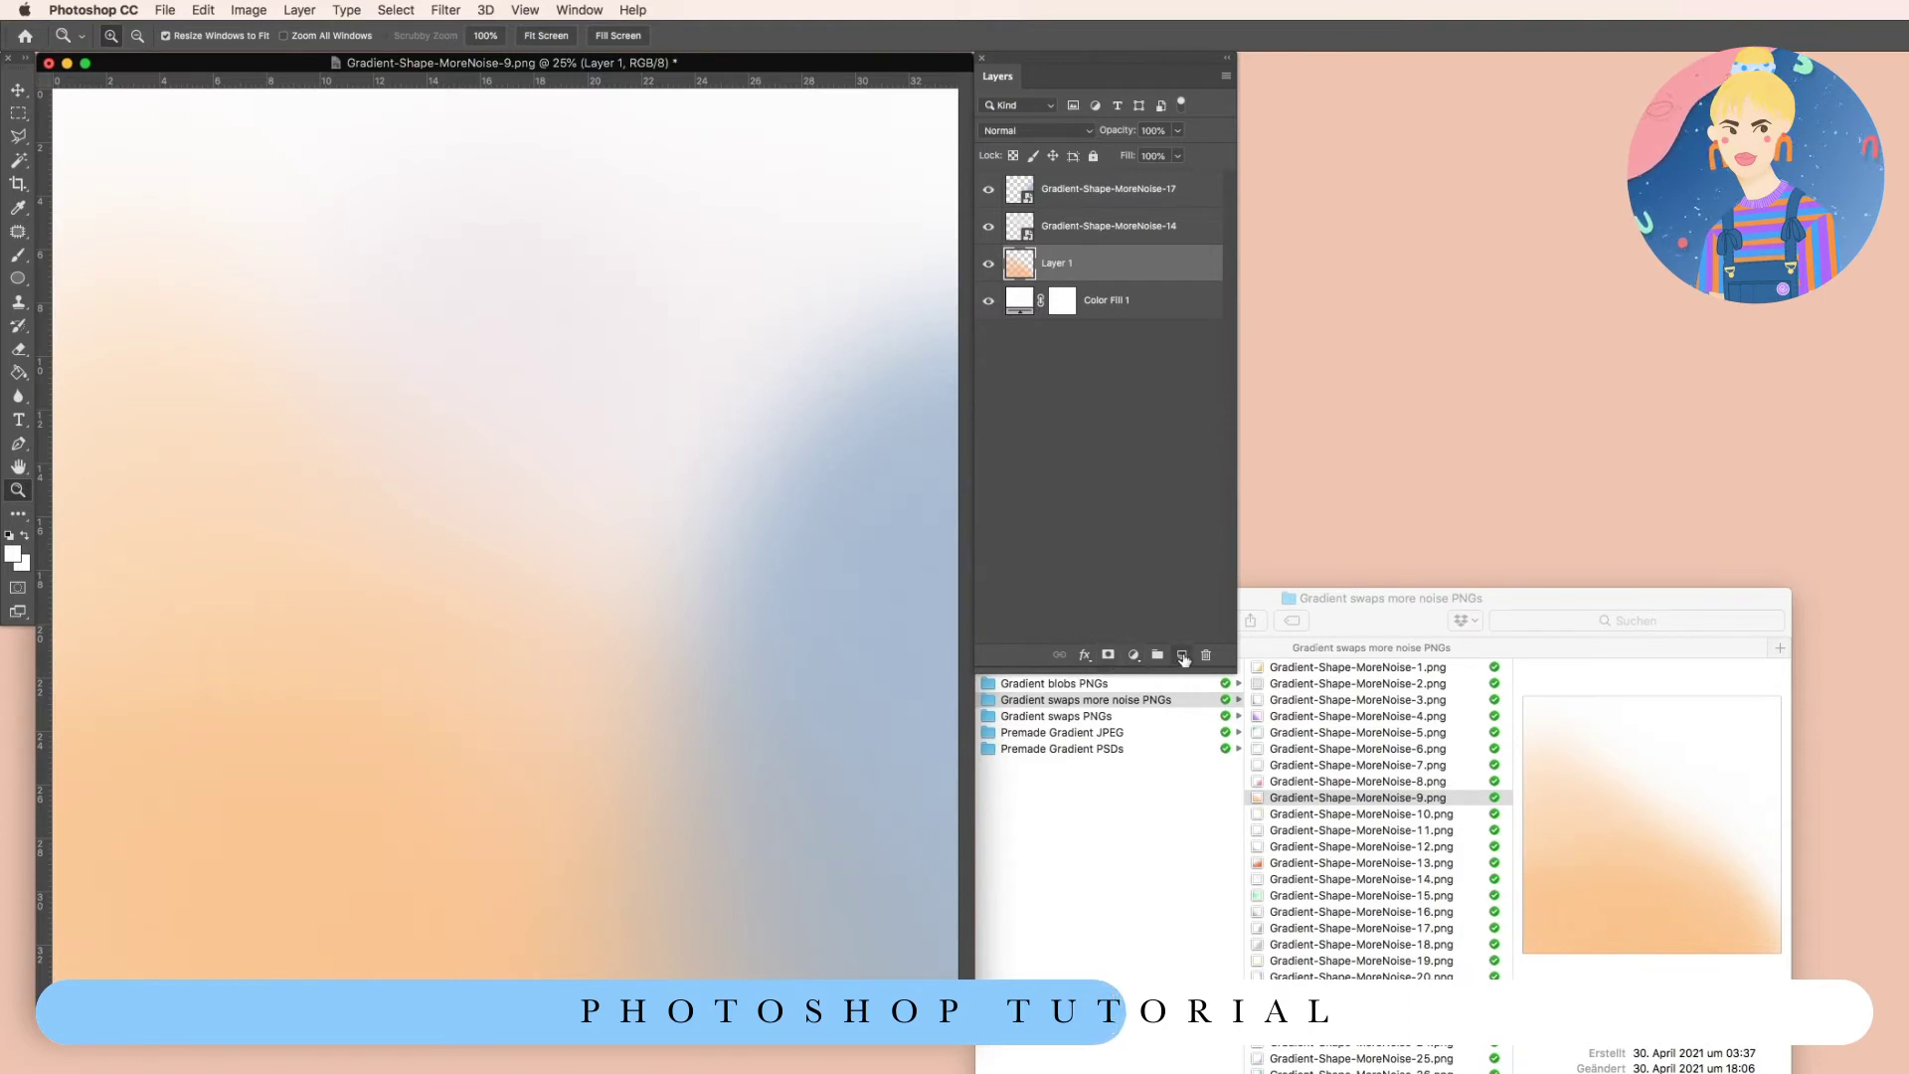
click(1181, 655)
key(i)
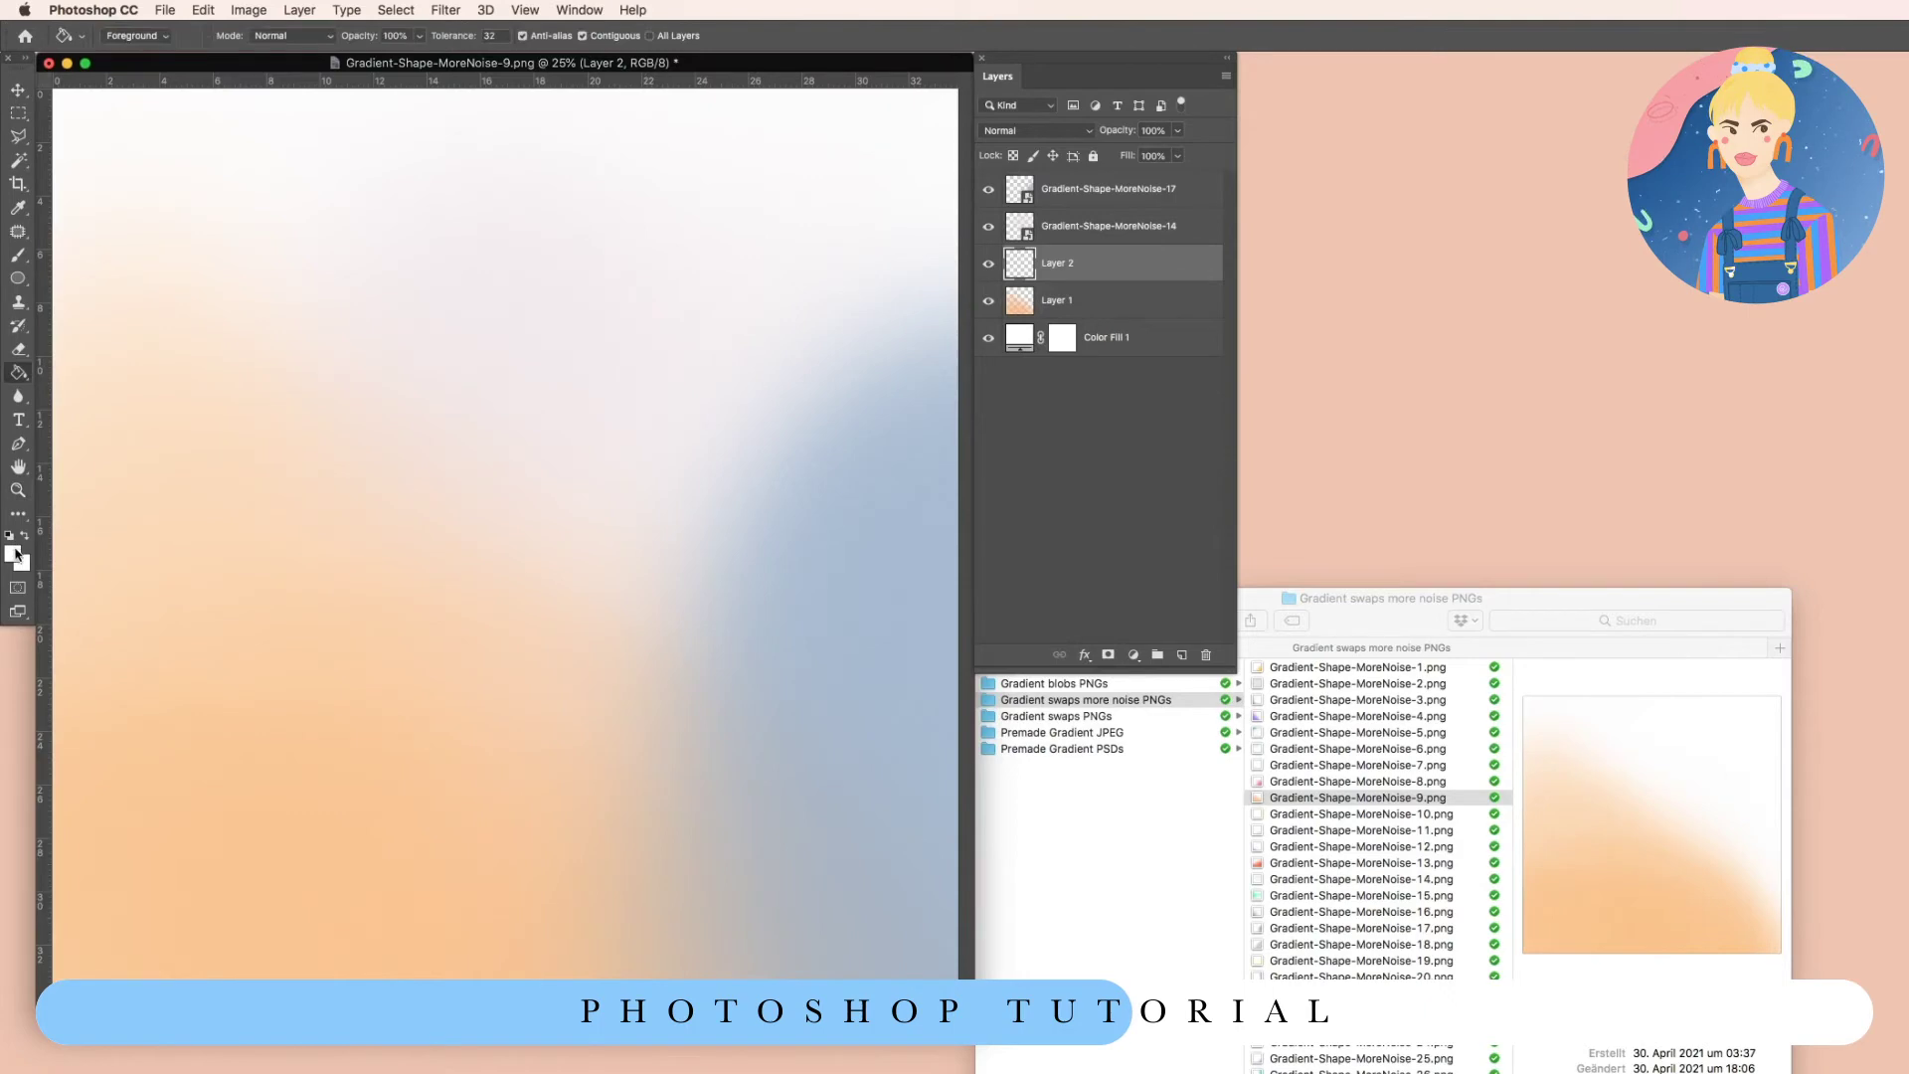
click(12, 552)
click(591, 360)
key(Return)
key(g)
click(487, 325)
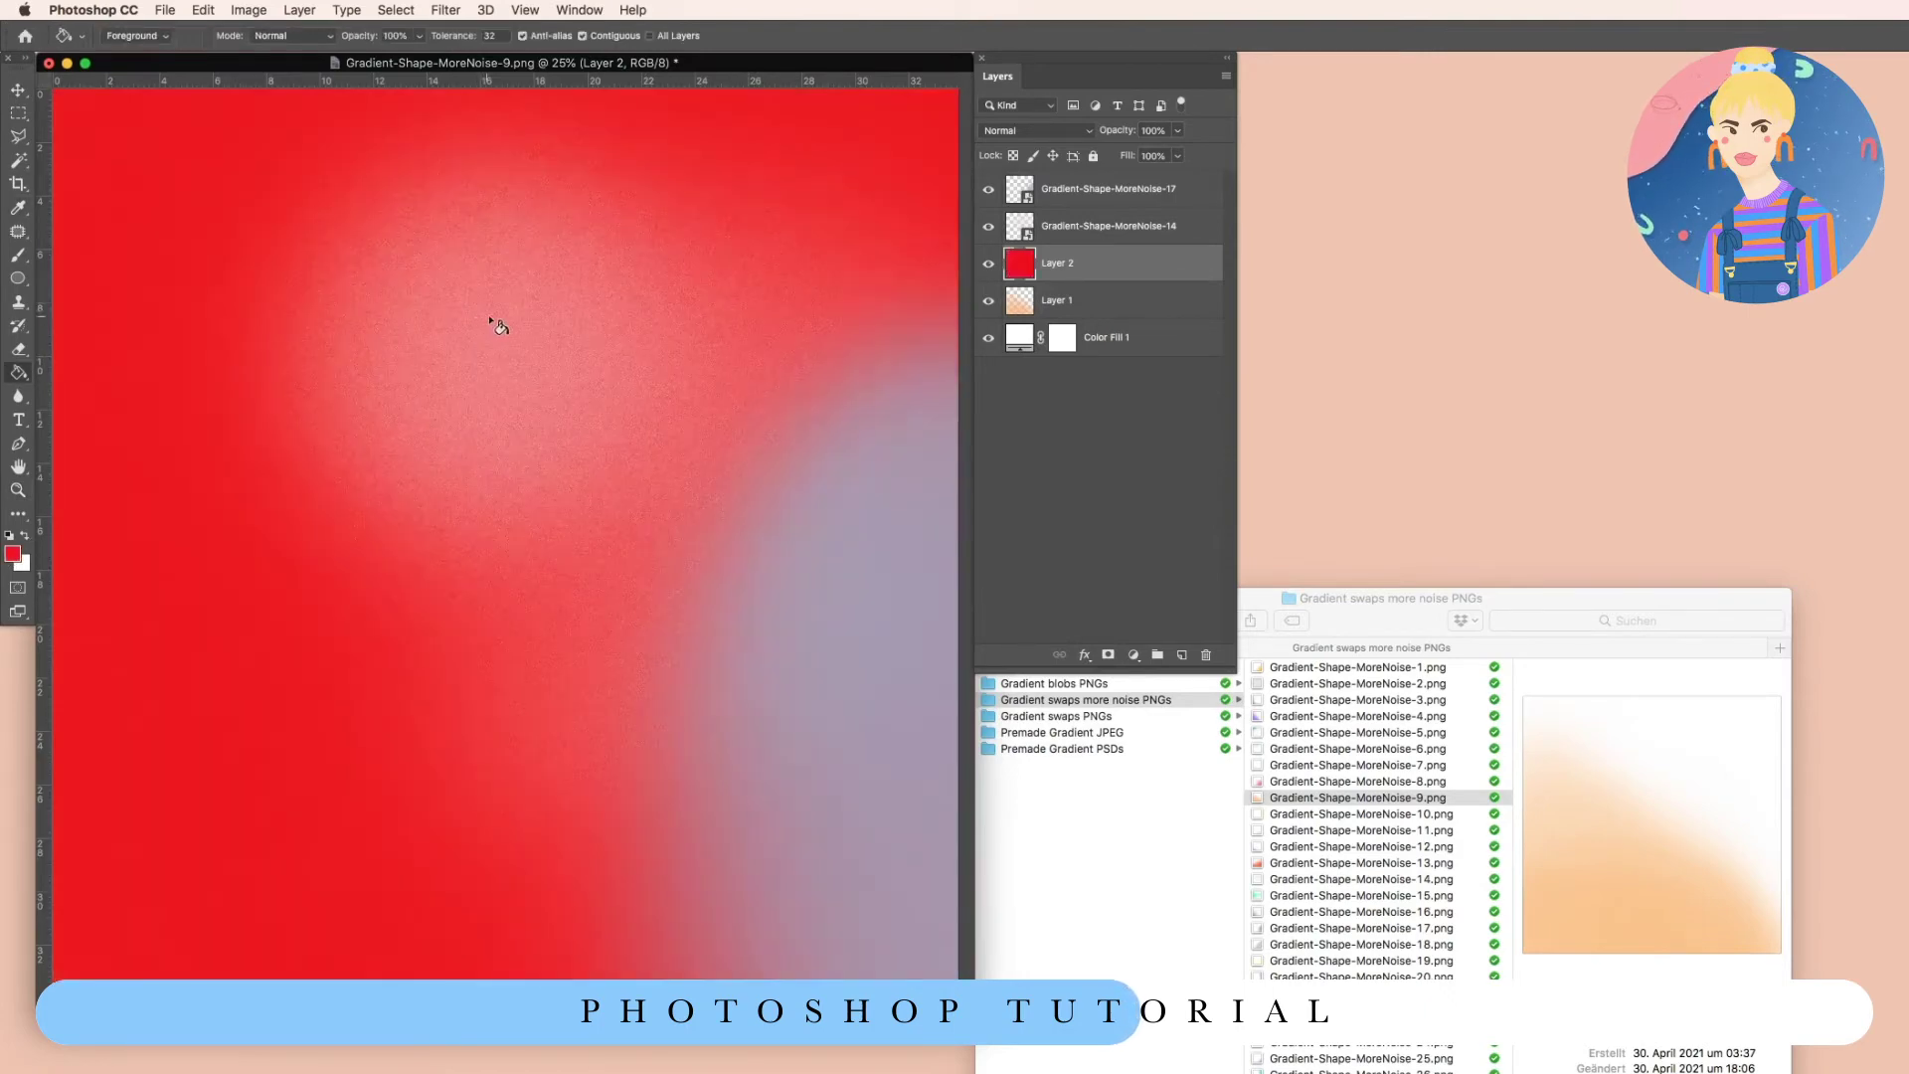
alt+click(1017, 283)
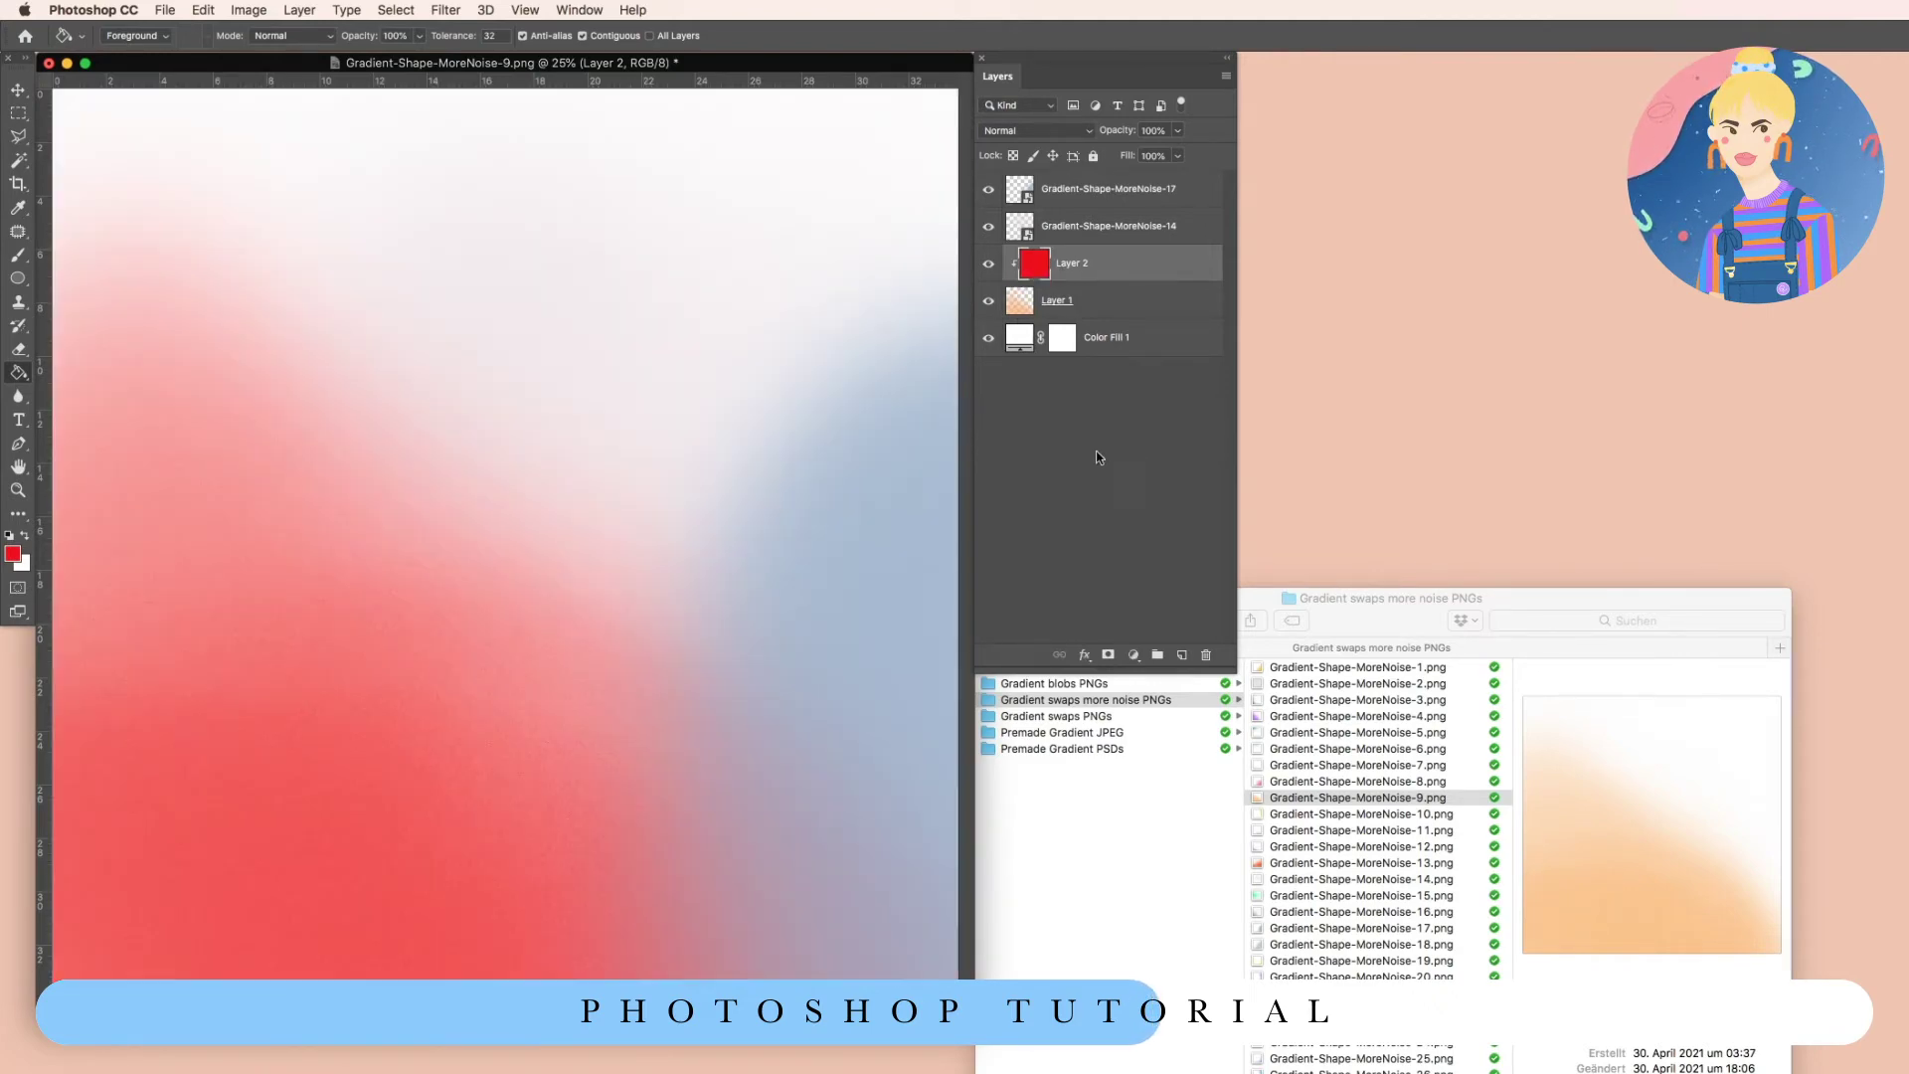
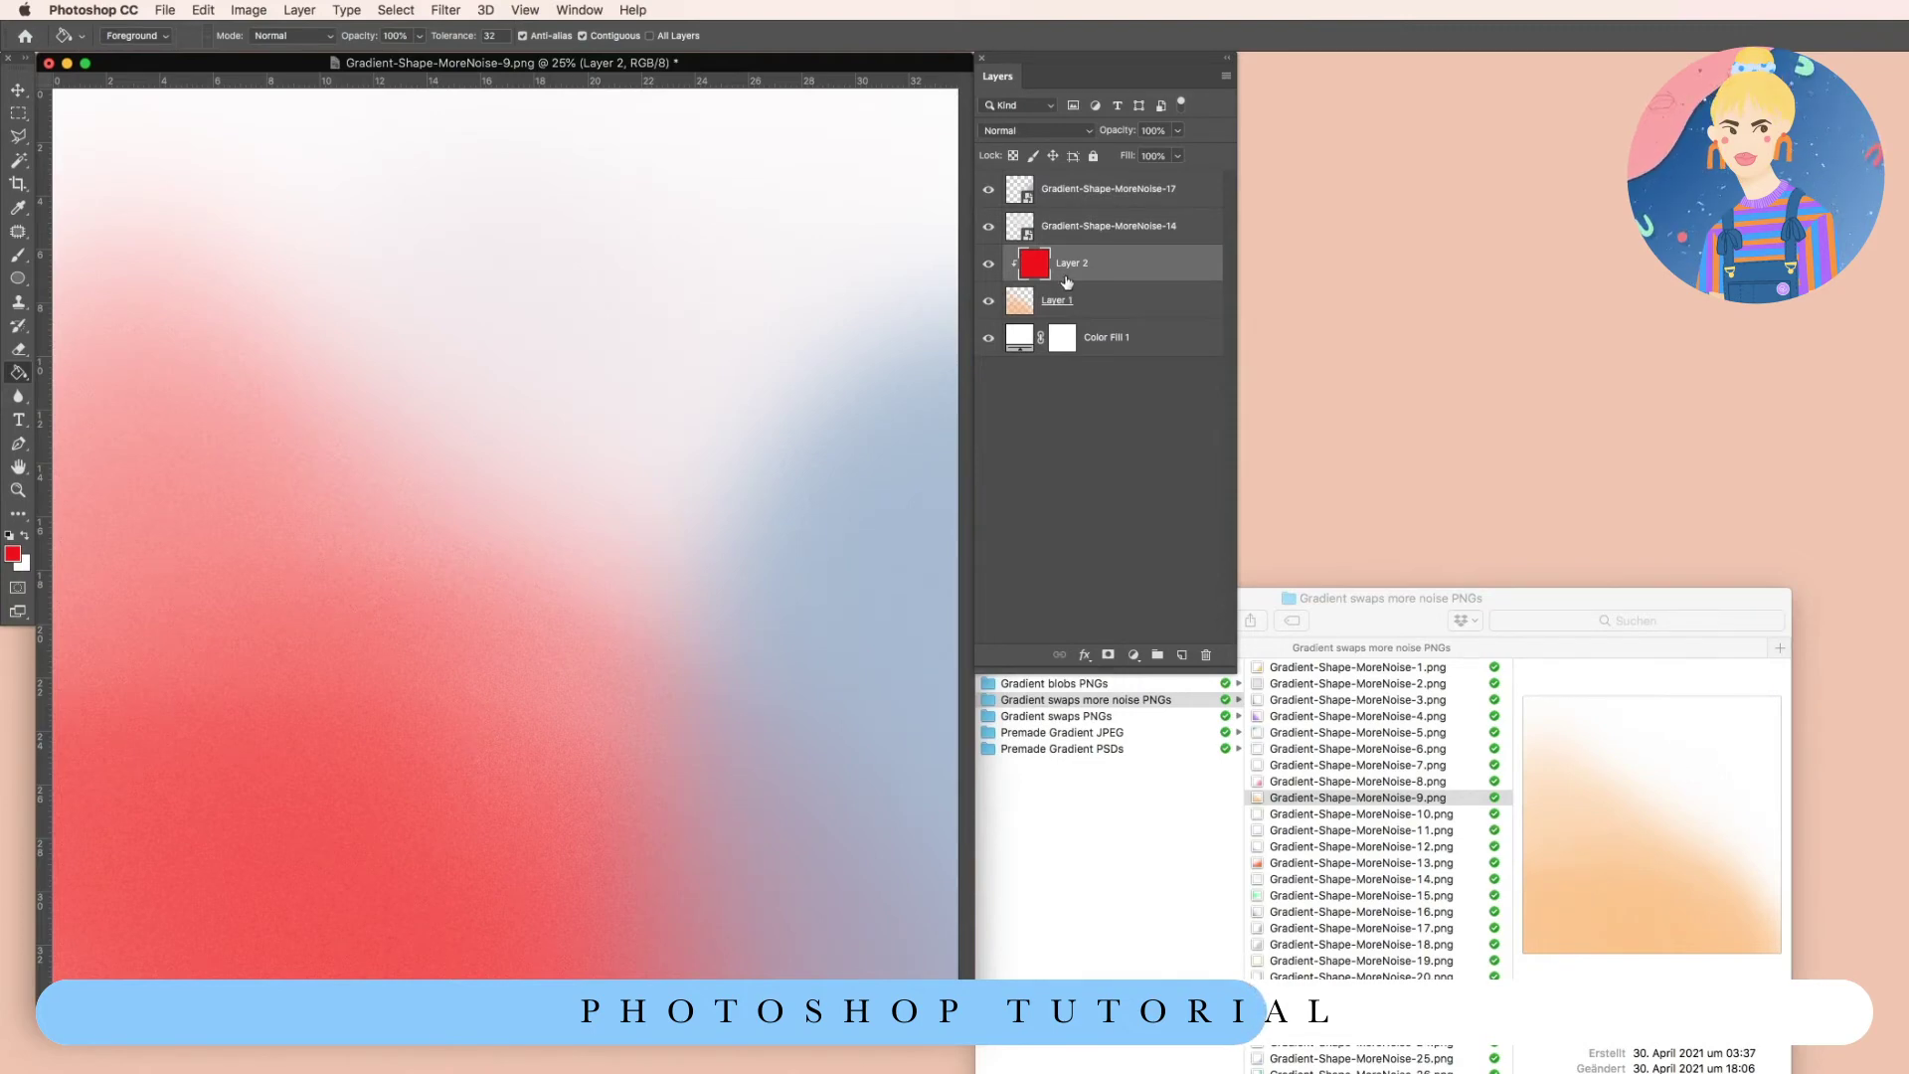
Apply a Color Overlay in light cyan (d6feff) to the Gradient-Shape-MoreNoise-14 layer.
click(1079, 228)
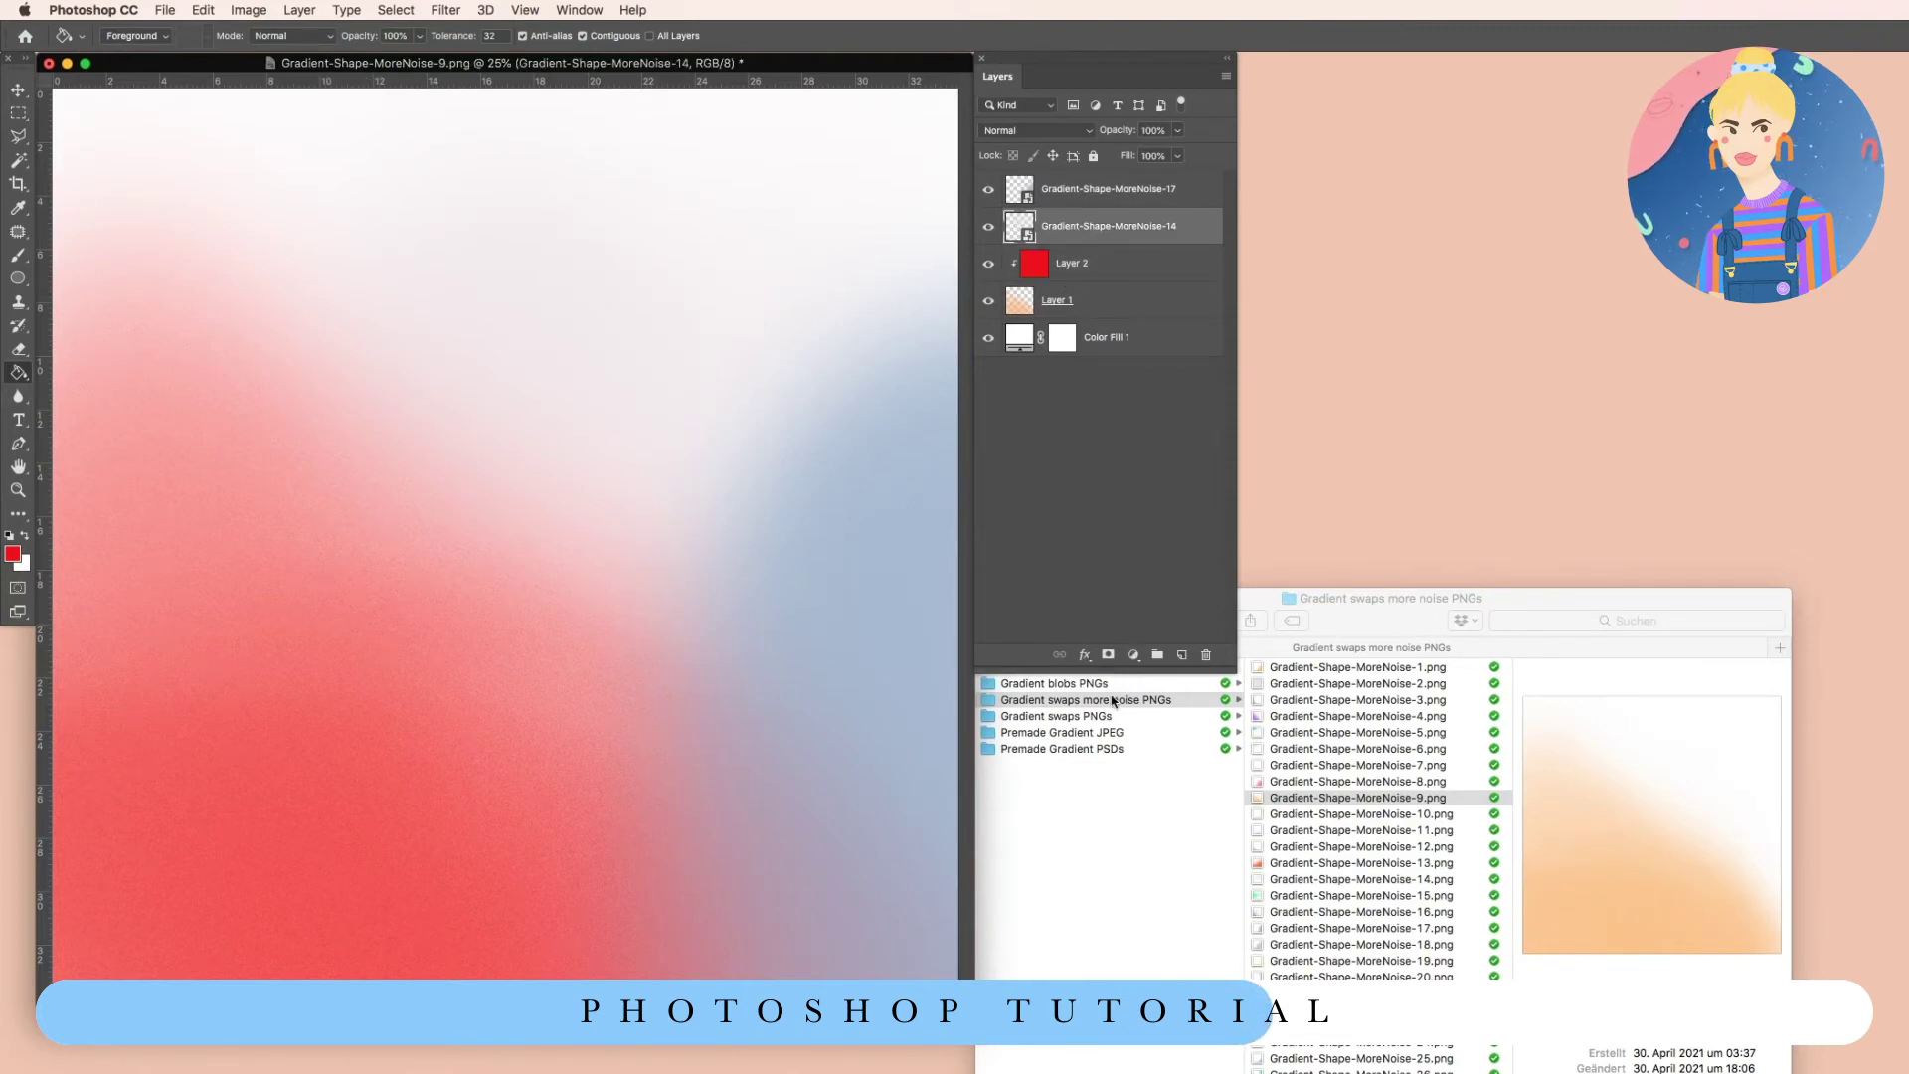
click(1084, 654)
click(1144, 778)
click(1007, 521)
drag(472, 443, 443, 341)
click(611, 477)
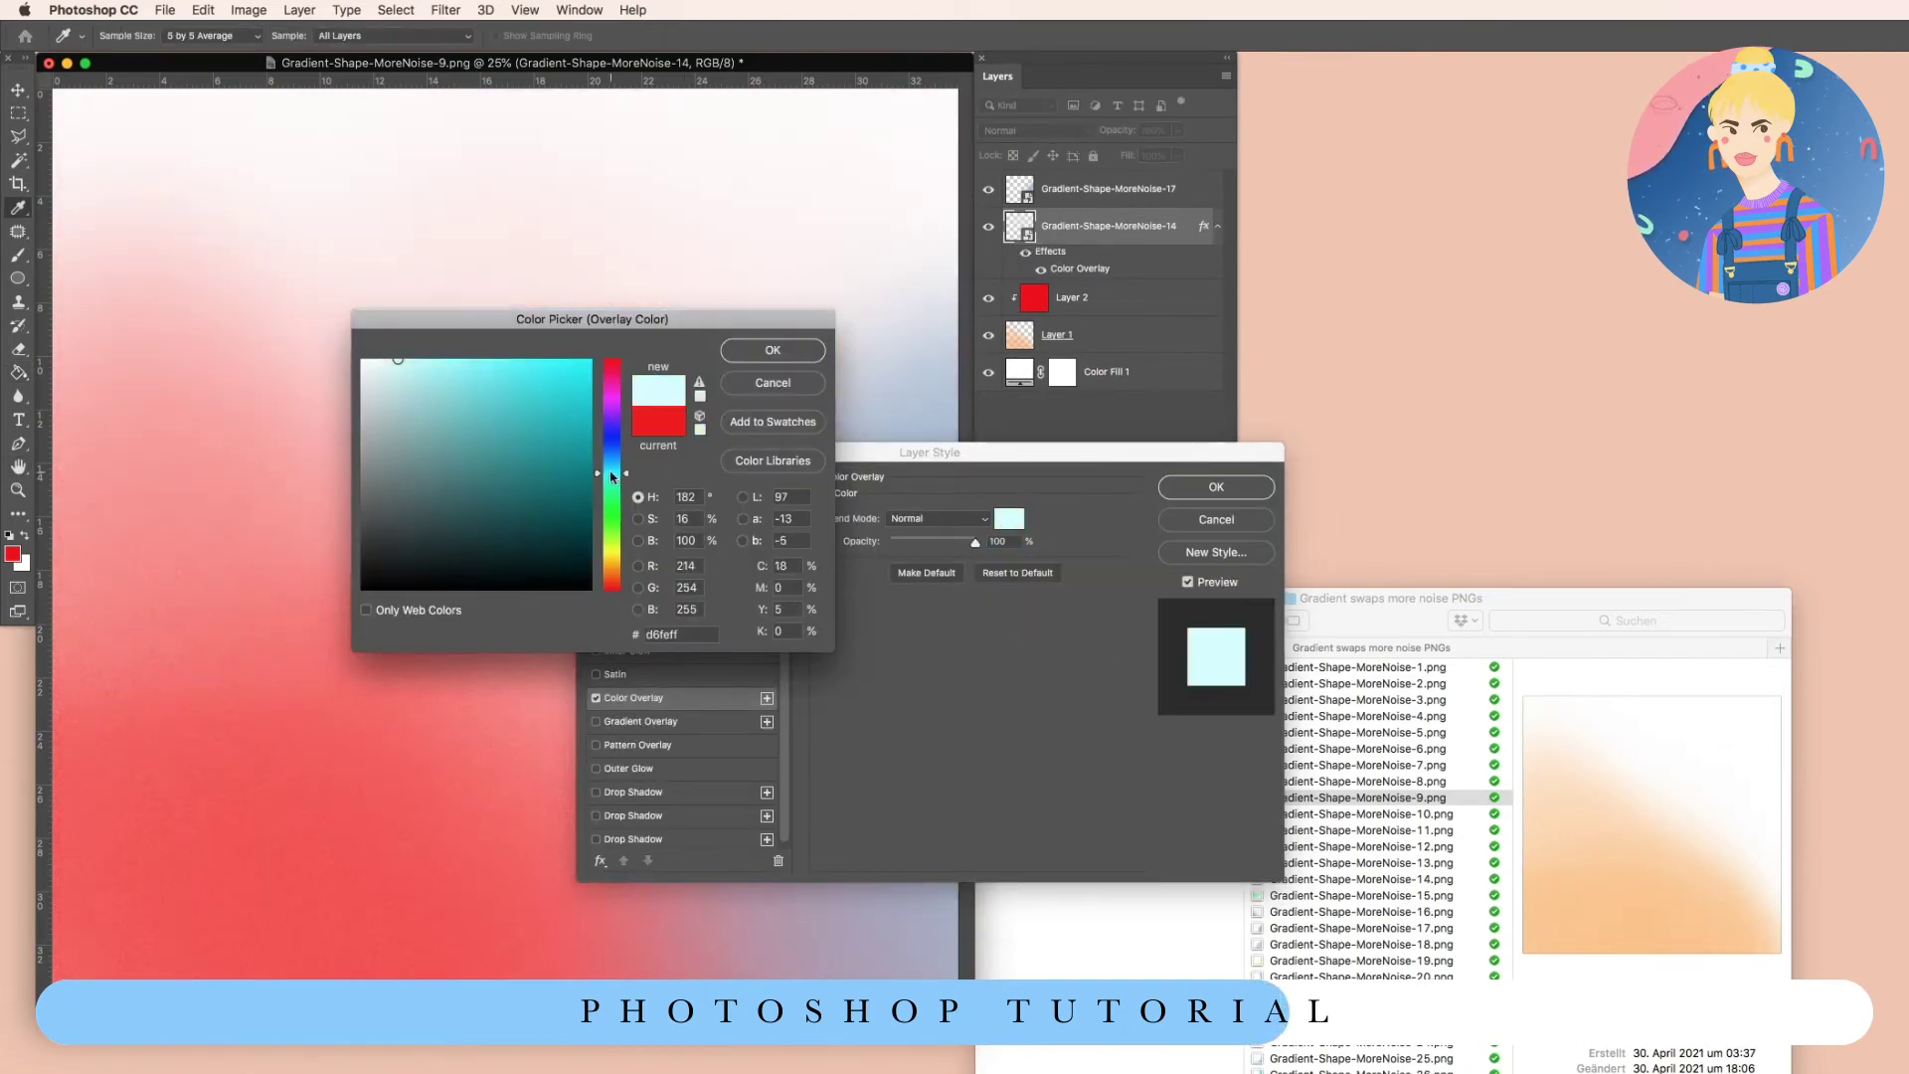
click(766, 352)
click(1245, 487)
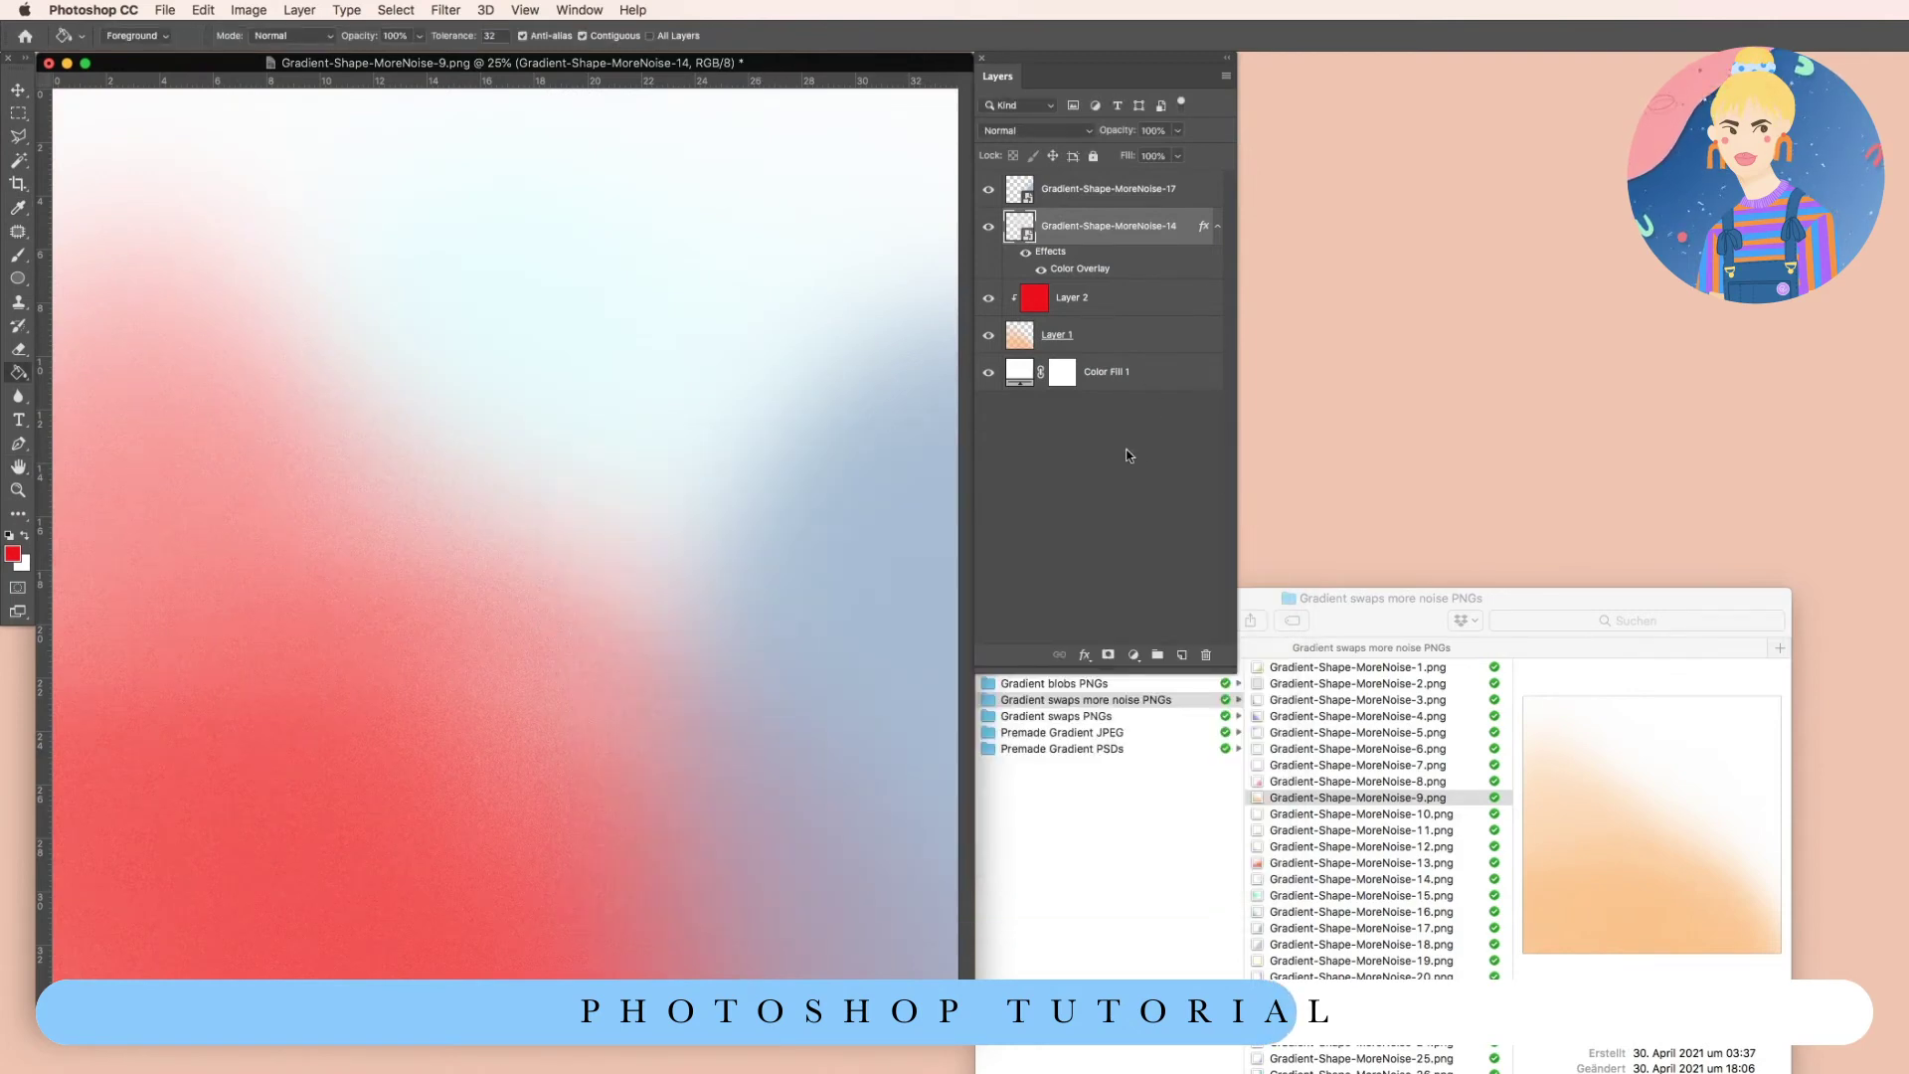
Add a bright green Solid Color fill layer above Gradient-Shape-MoreNoise-17 and clip it to that layer.
click(1092, 191)
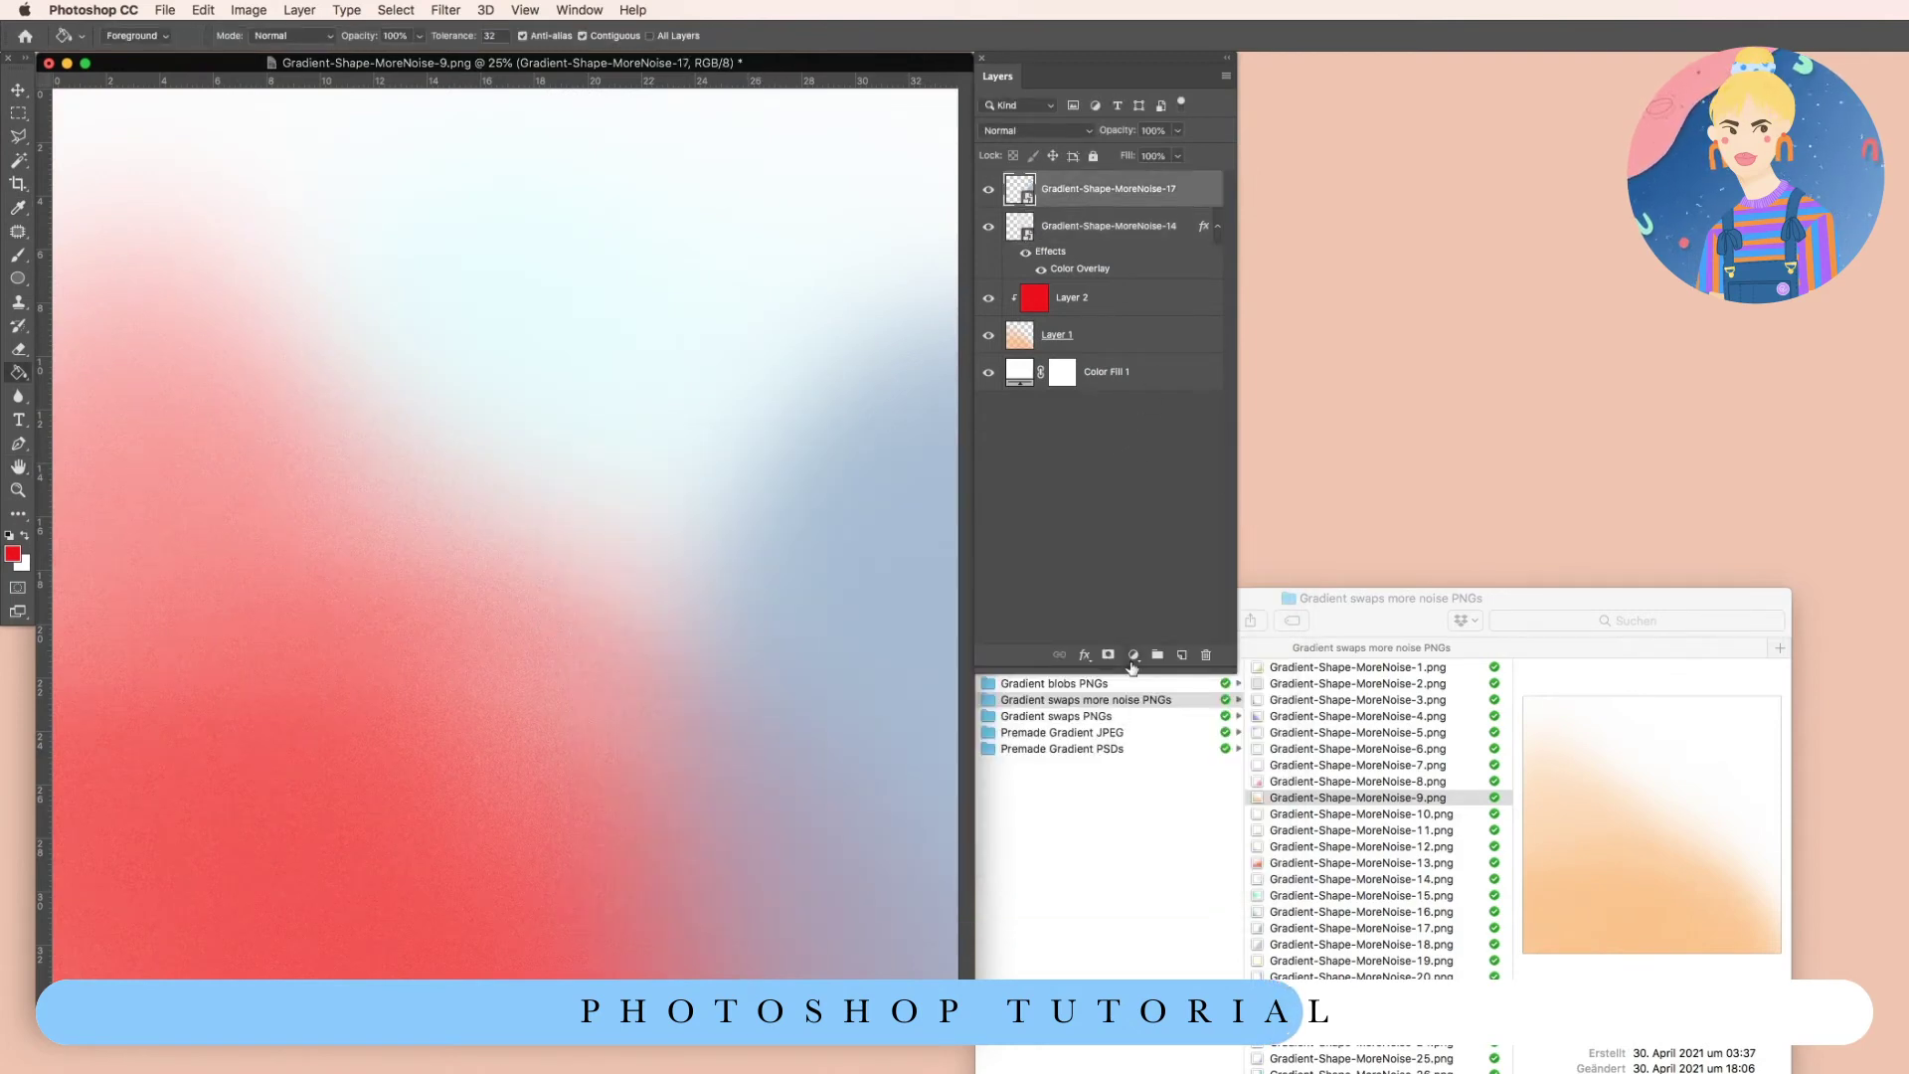
click(1133, 656)
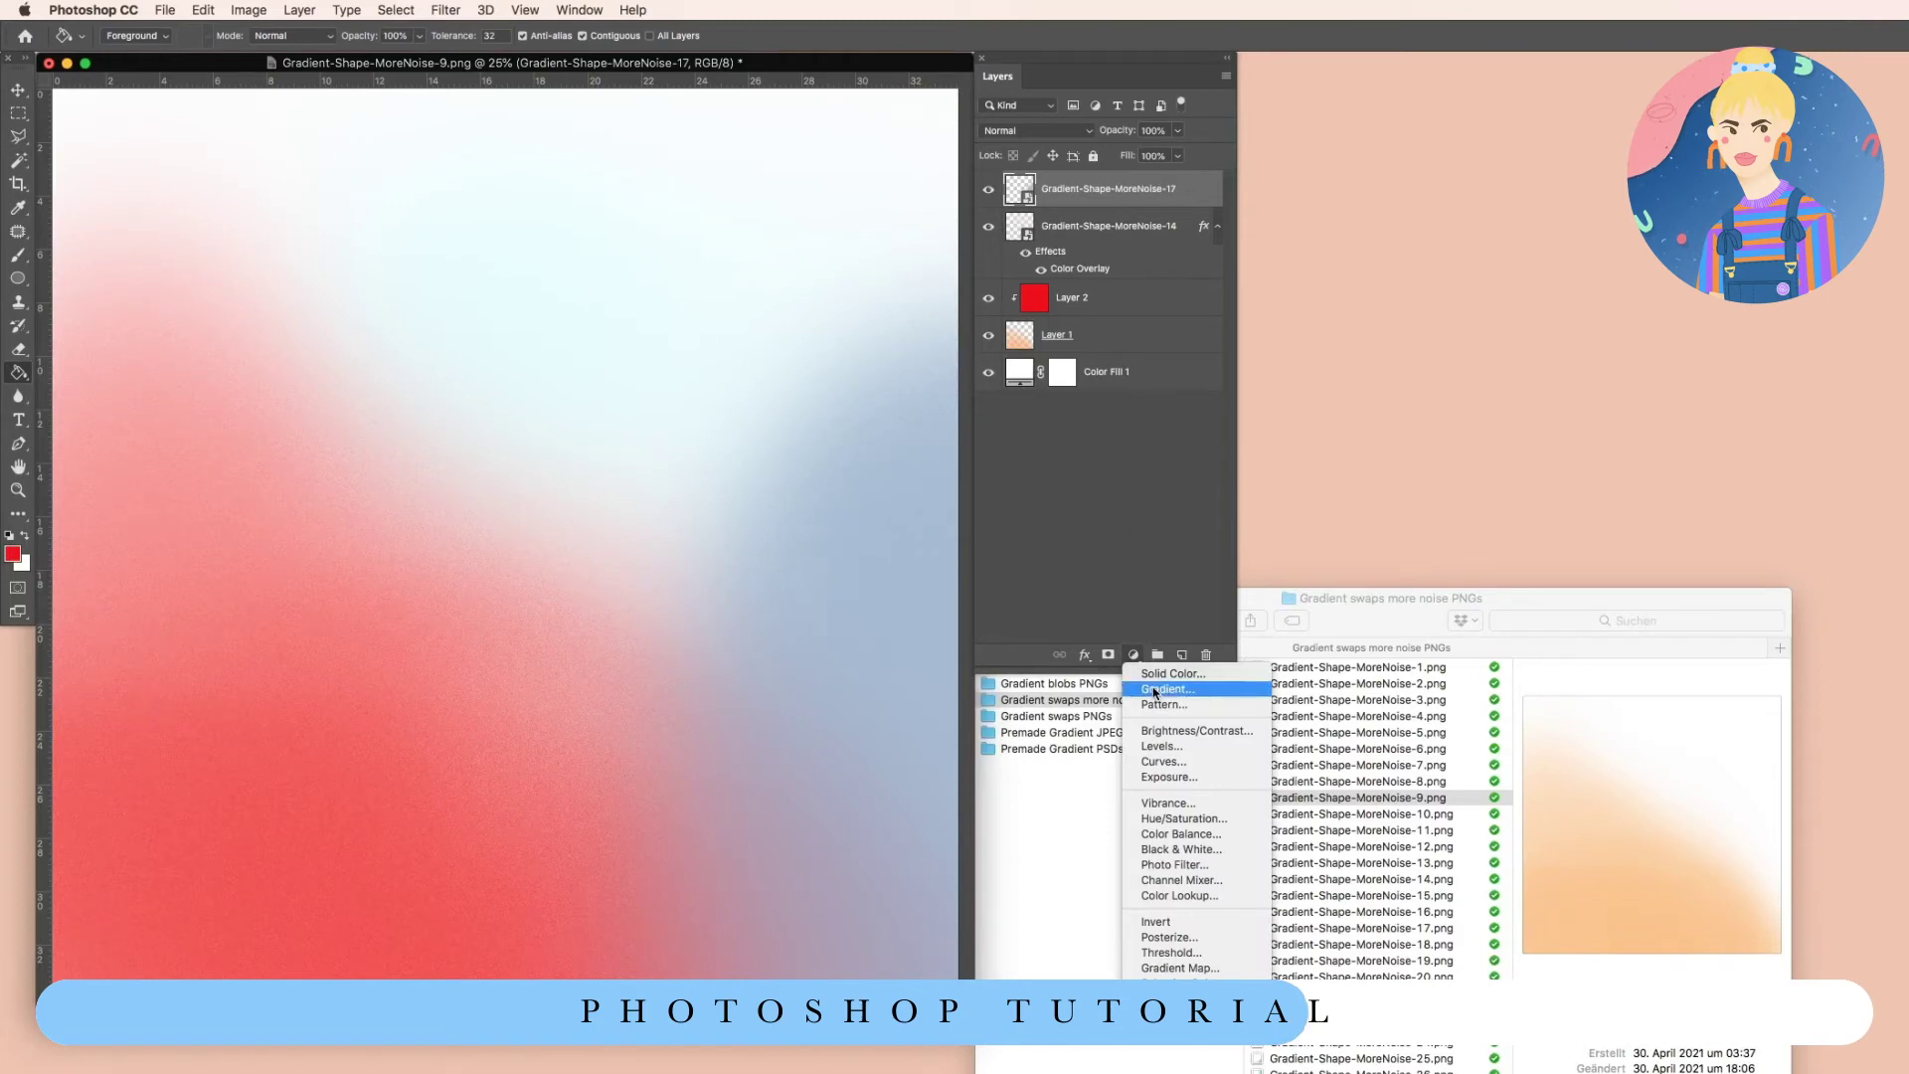
click(1168, 675)
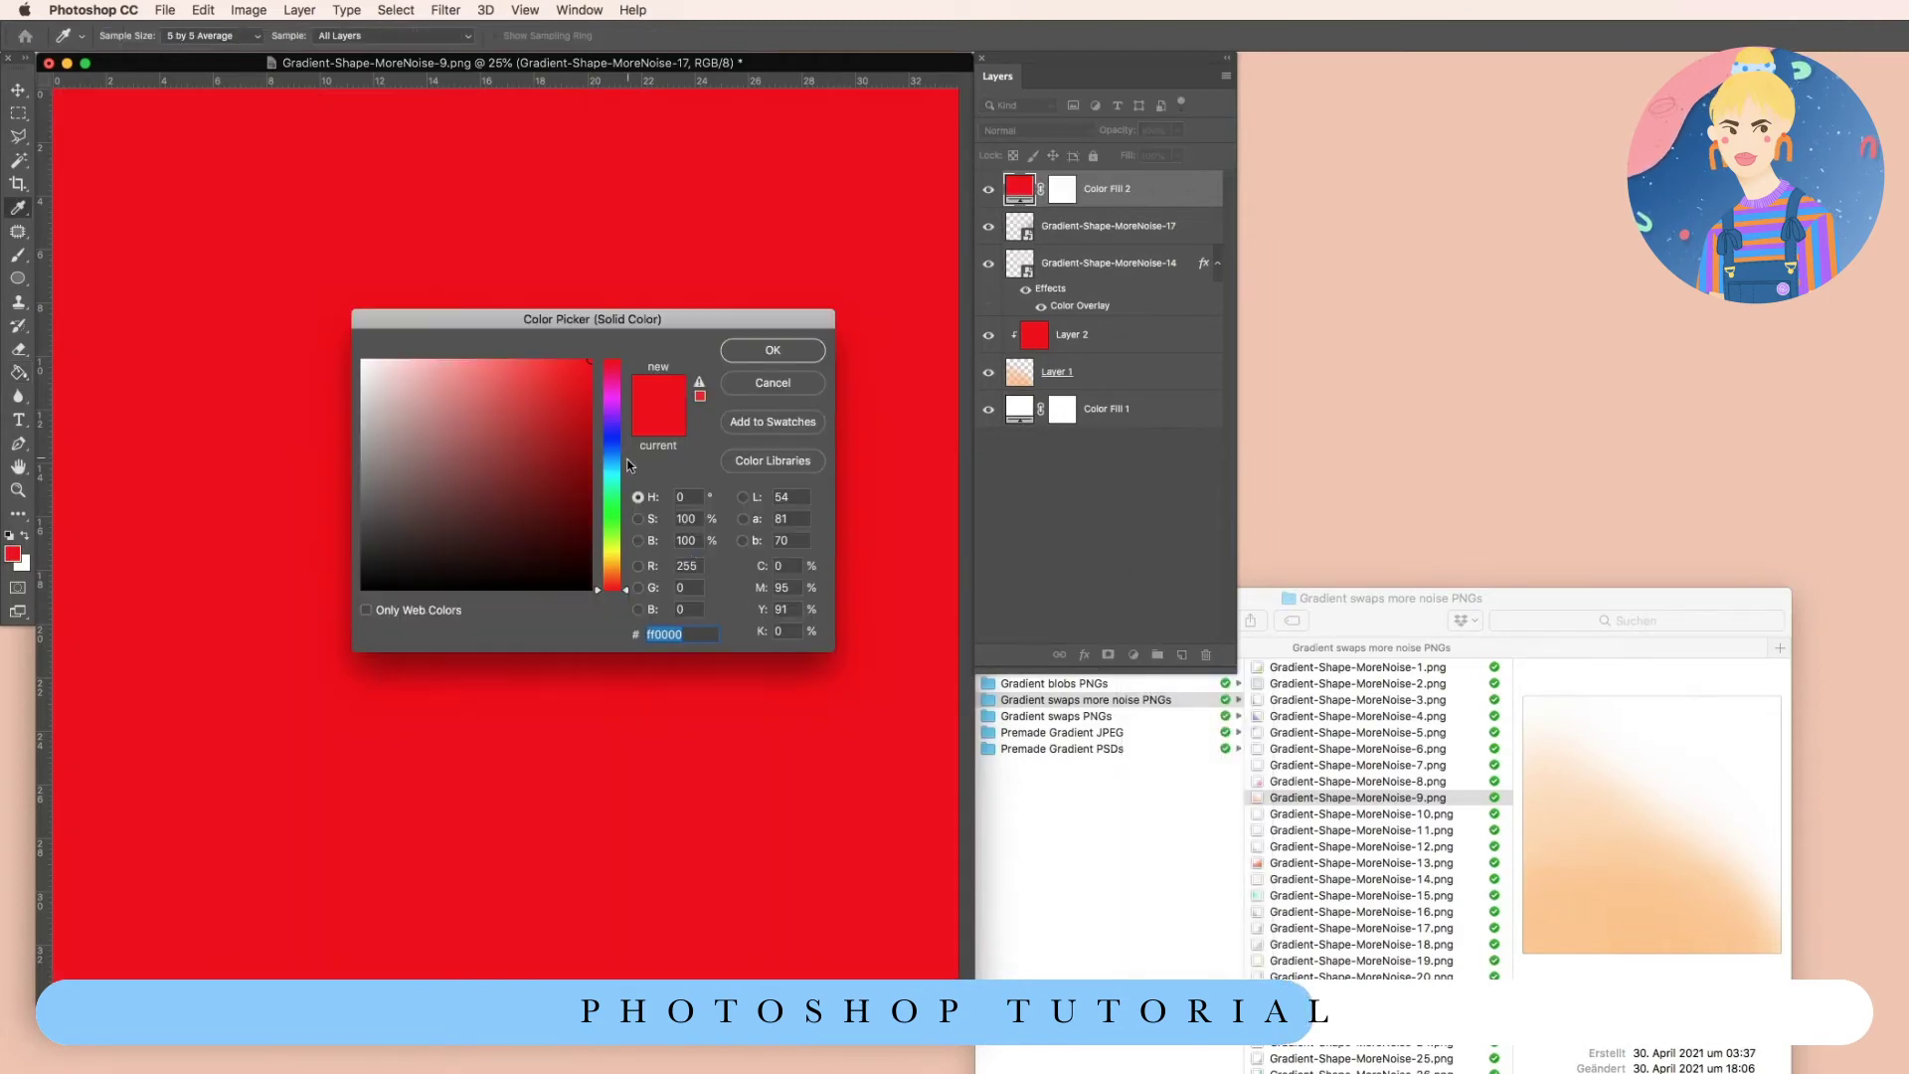
click(611, 521)
click(773, 351)
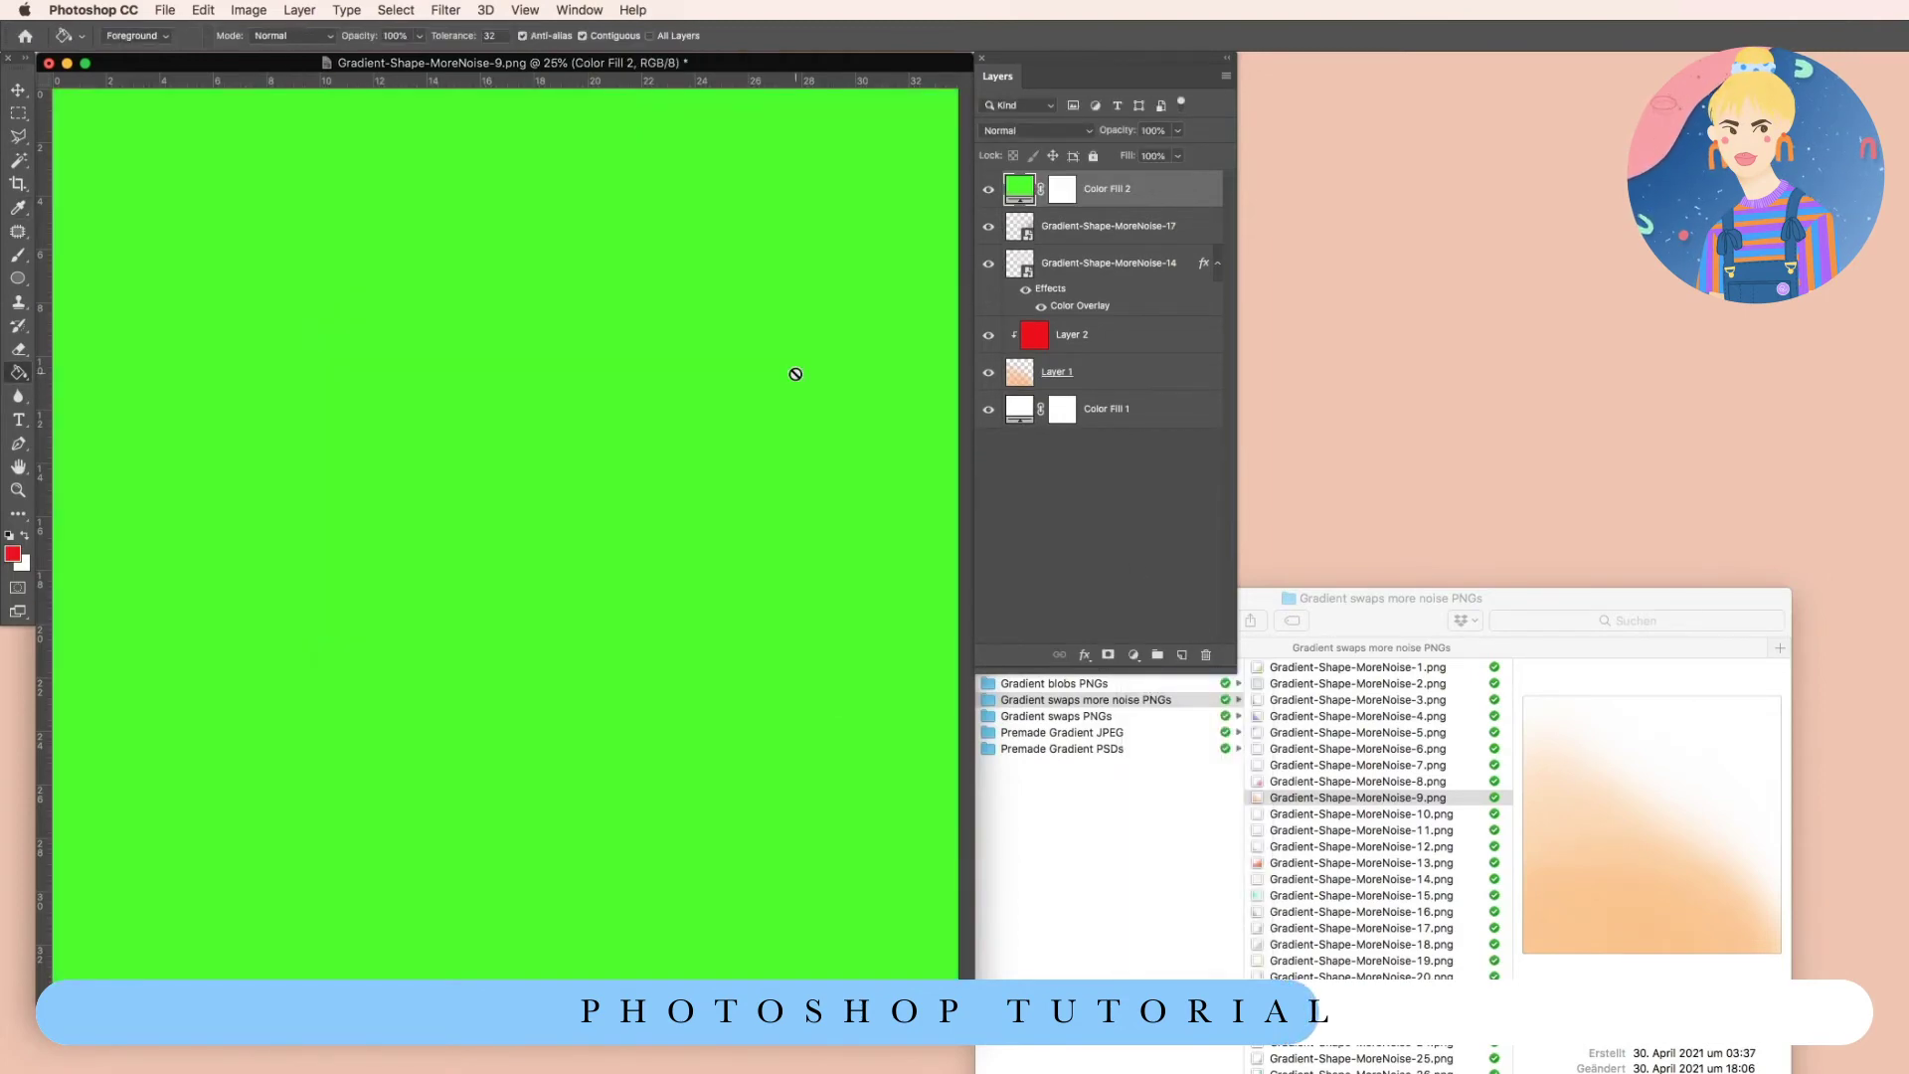
alt+click(1023, 204)
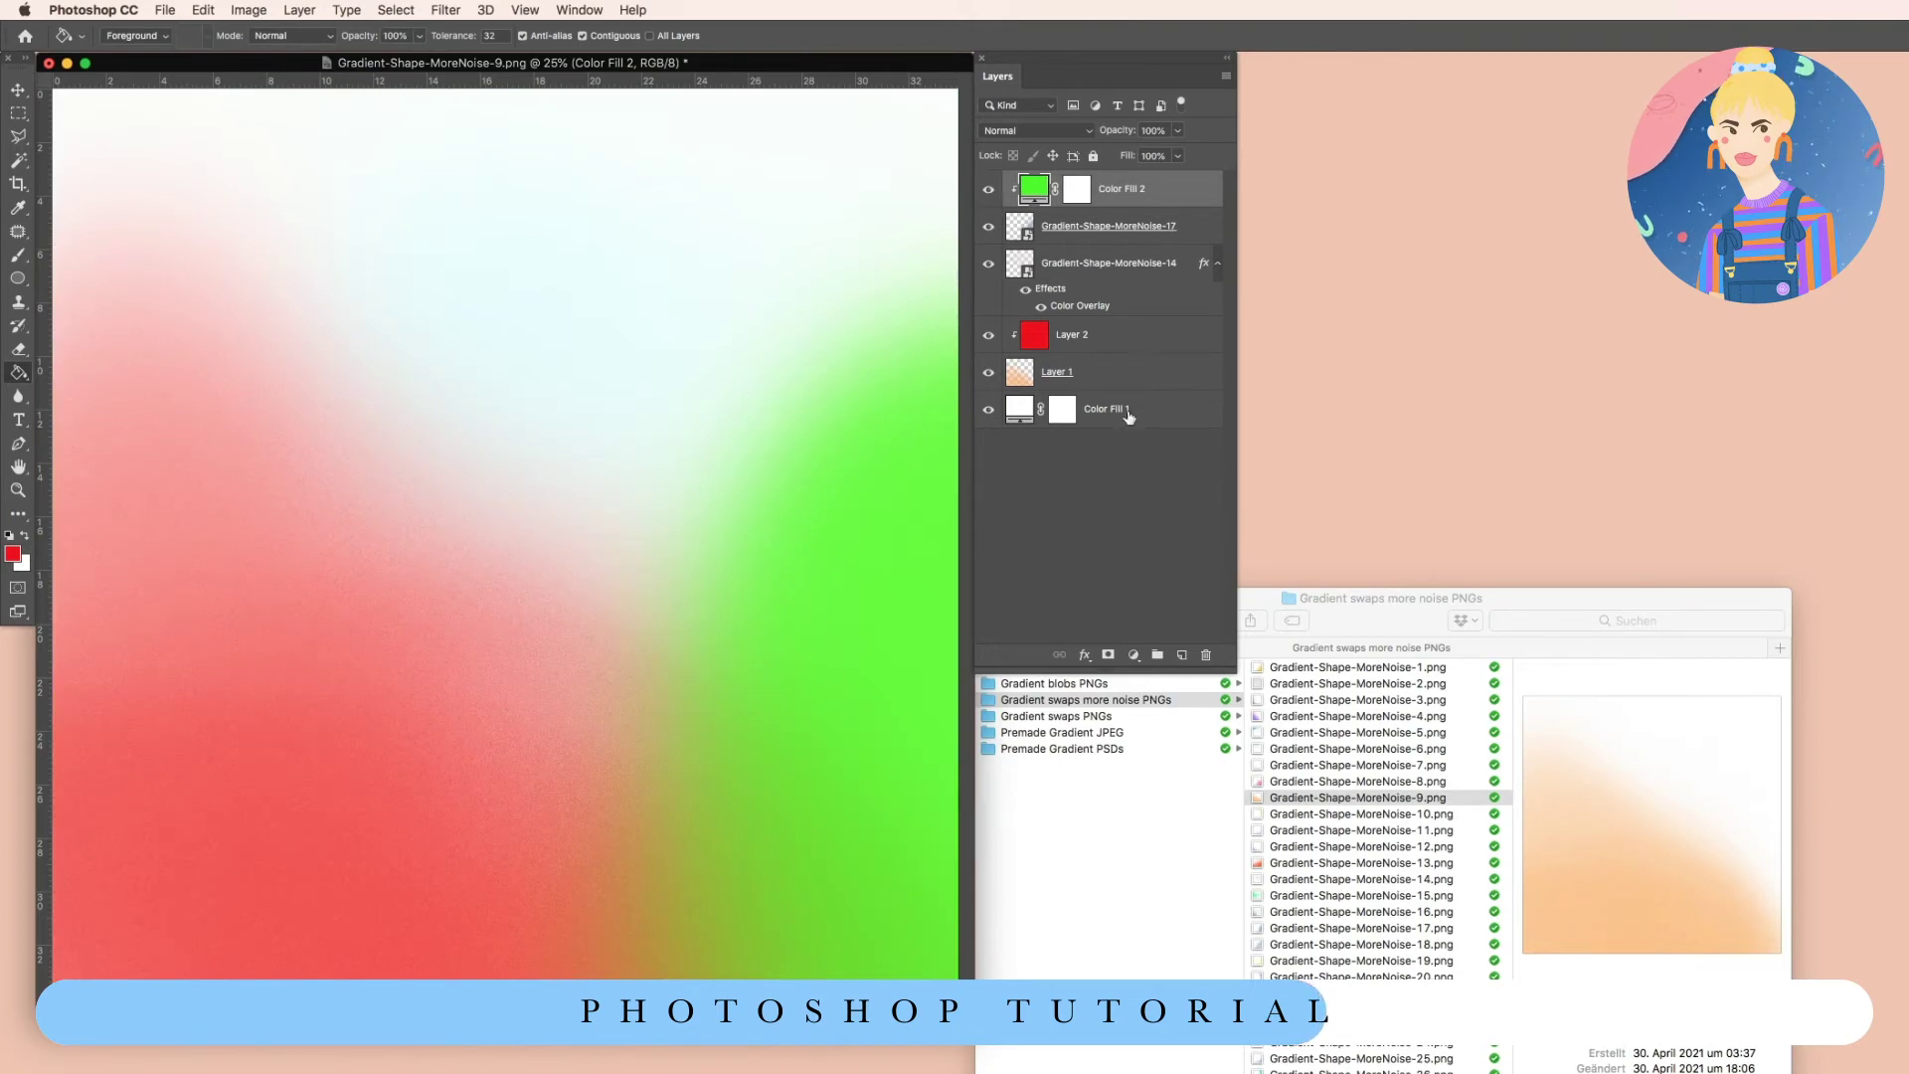
Change the color of the Color Fill 1 background layer to bright turquoise.
double_click(1021, 409)
click(589, 360)
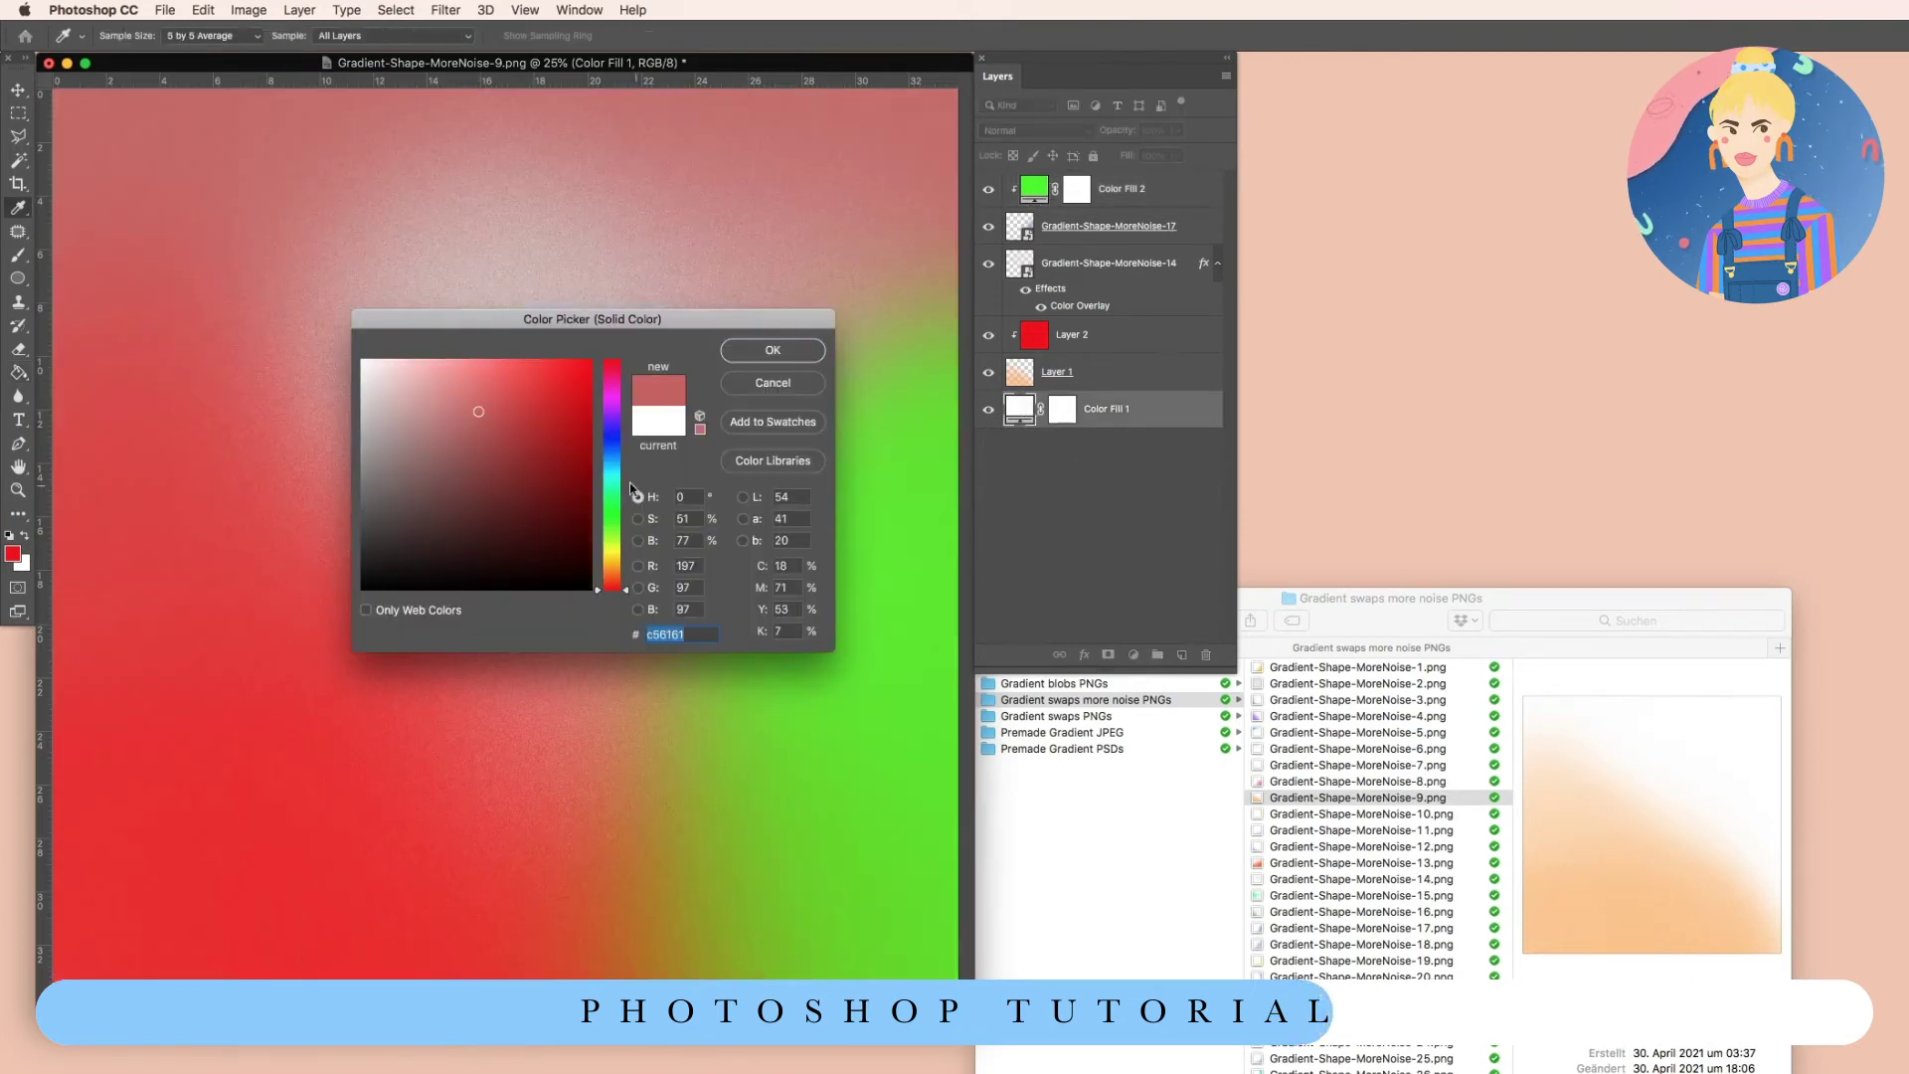
click(612, 481)
key(Return)
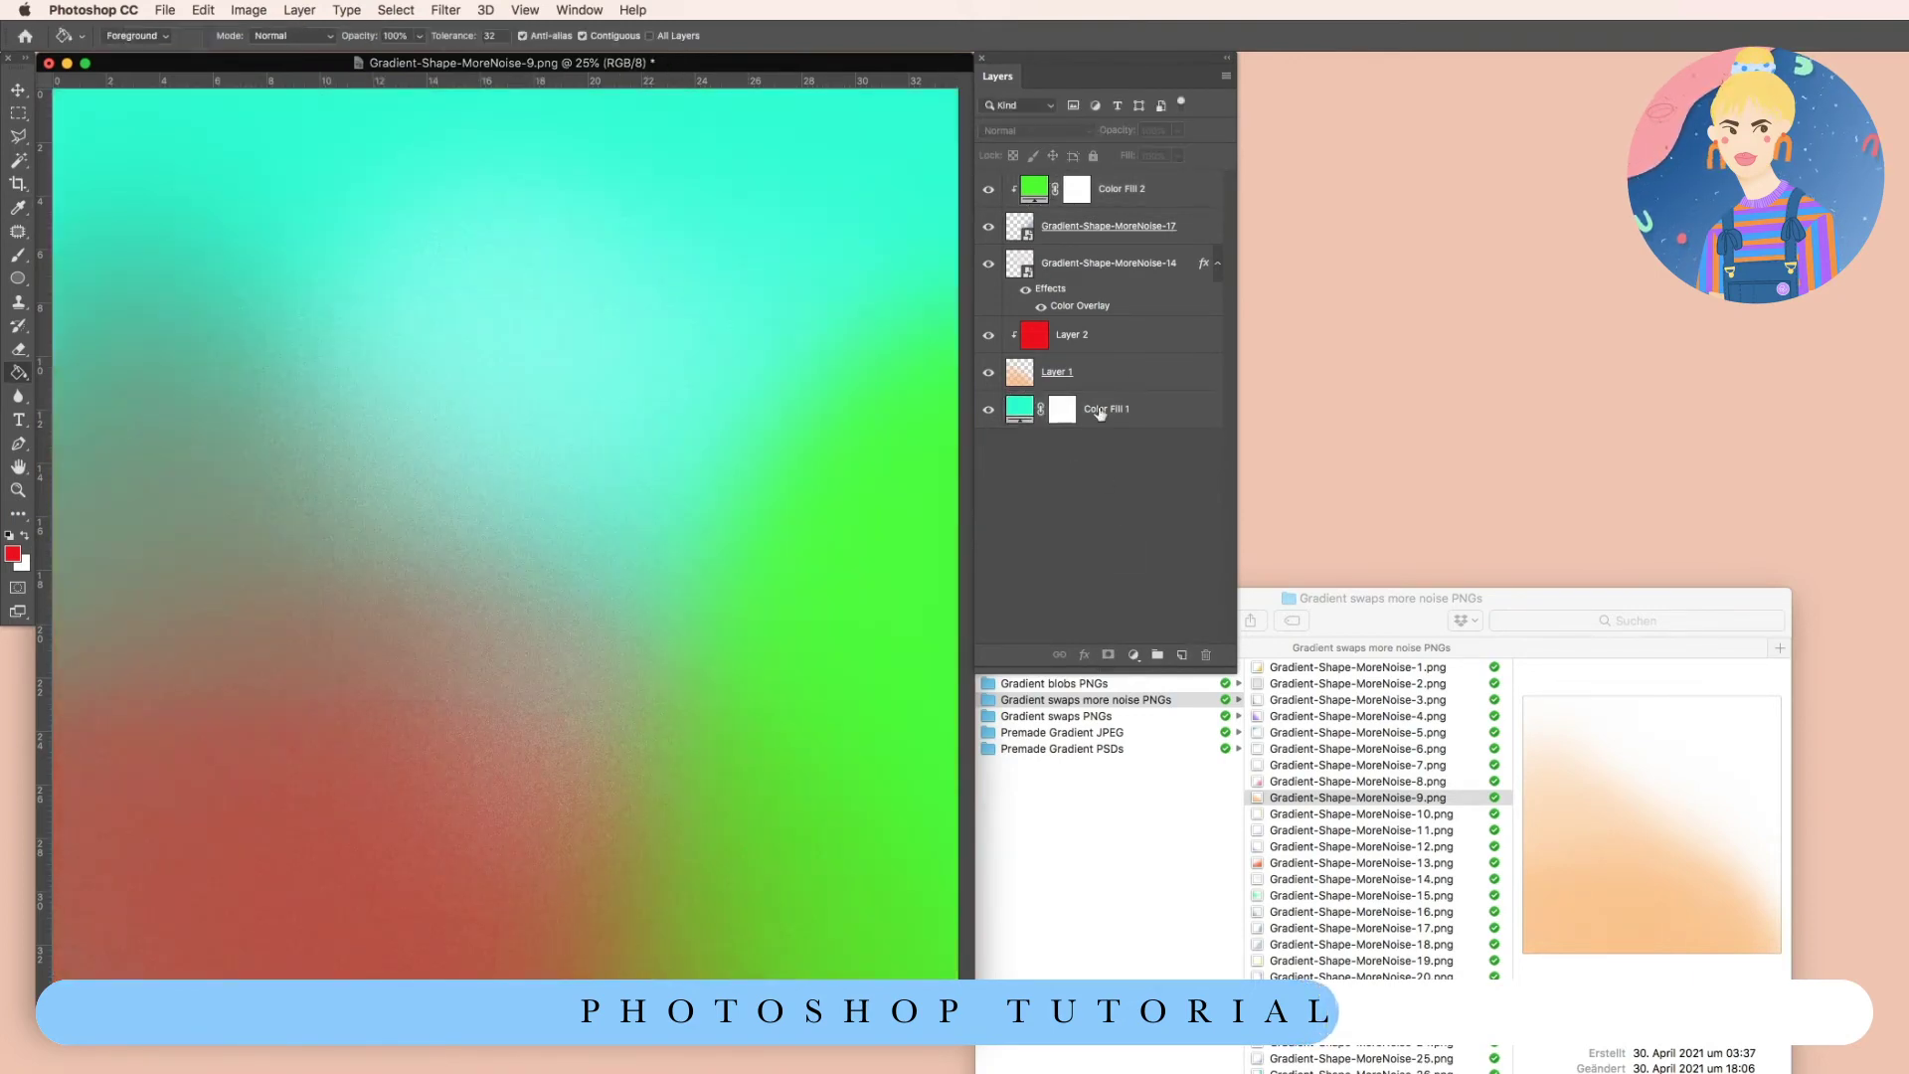
Delete the red Layer 2 and set Layer 1's blend mode to Saturation.
click(1124, 374)
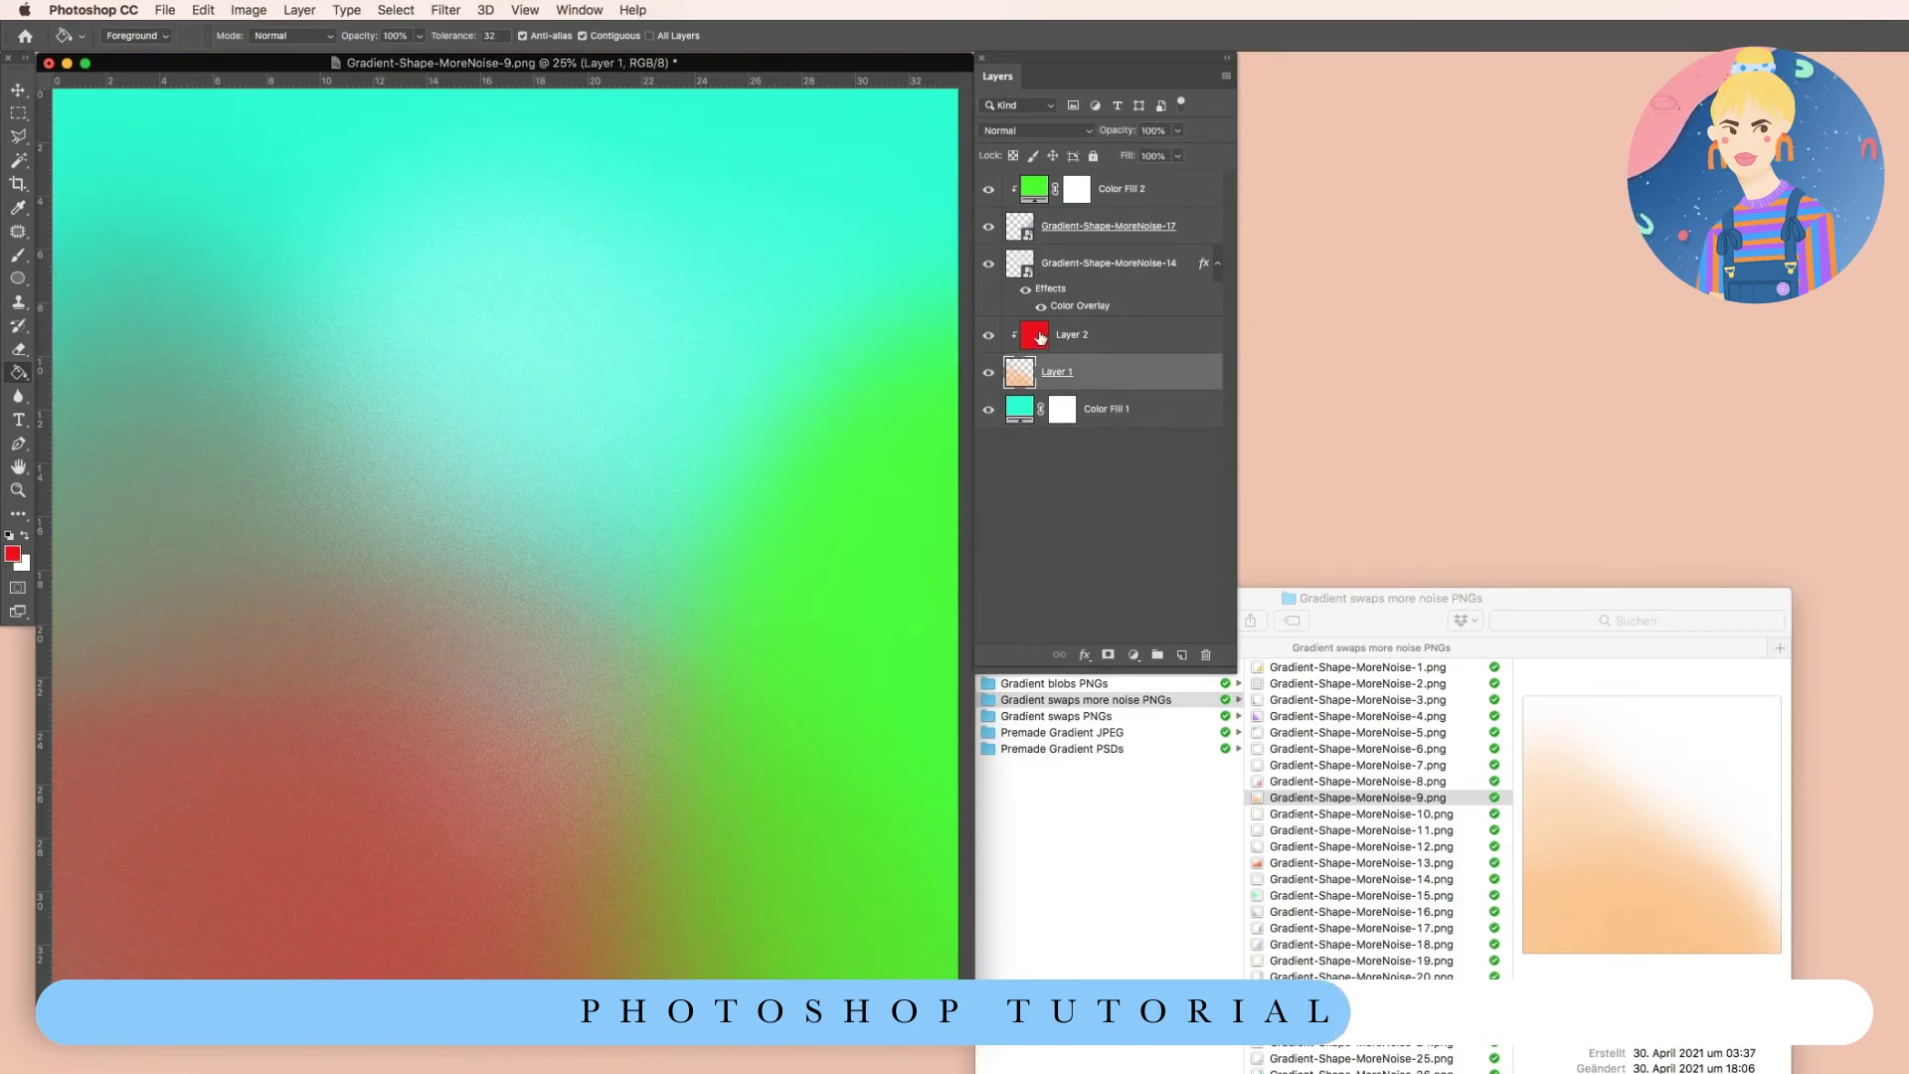
click(1129, 343)
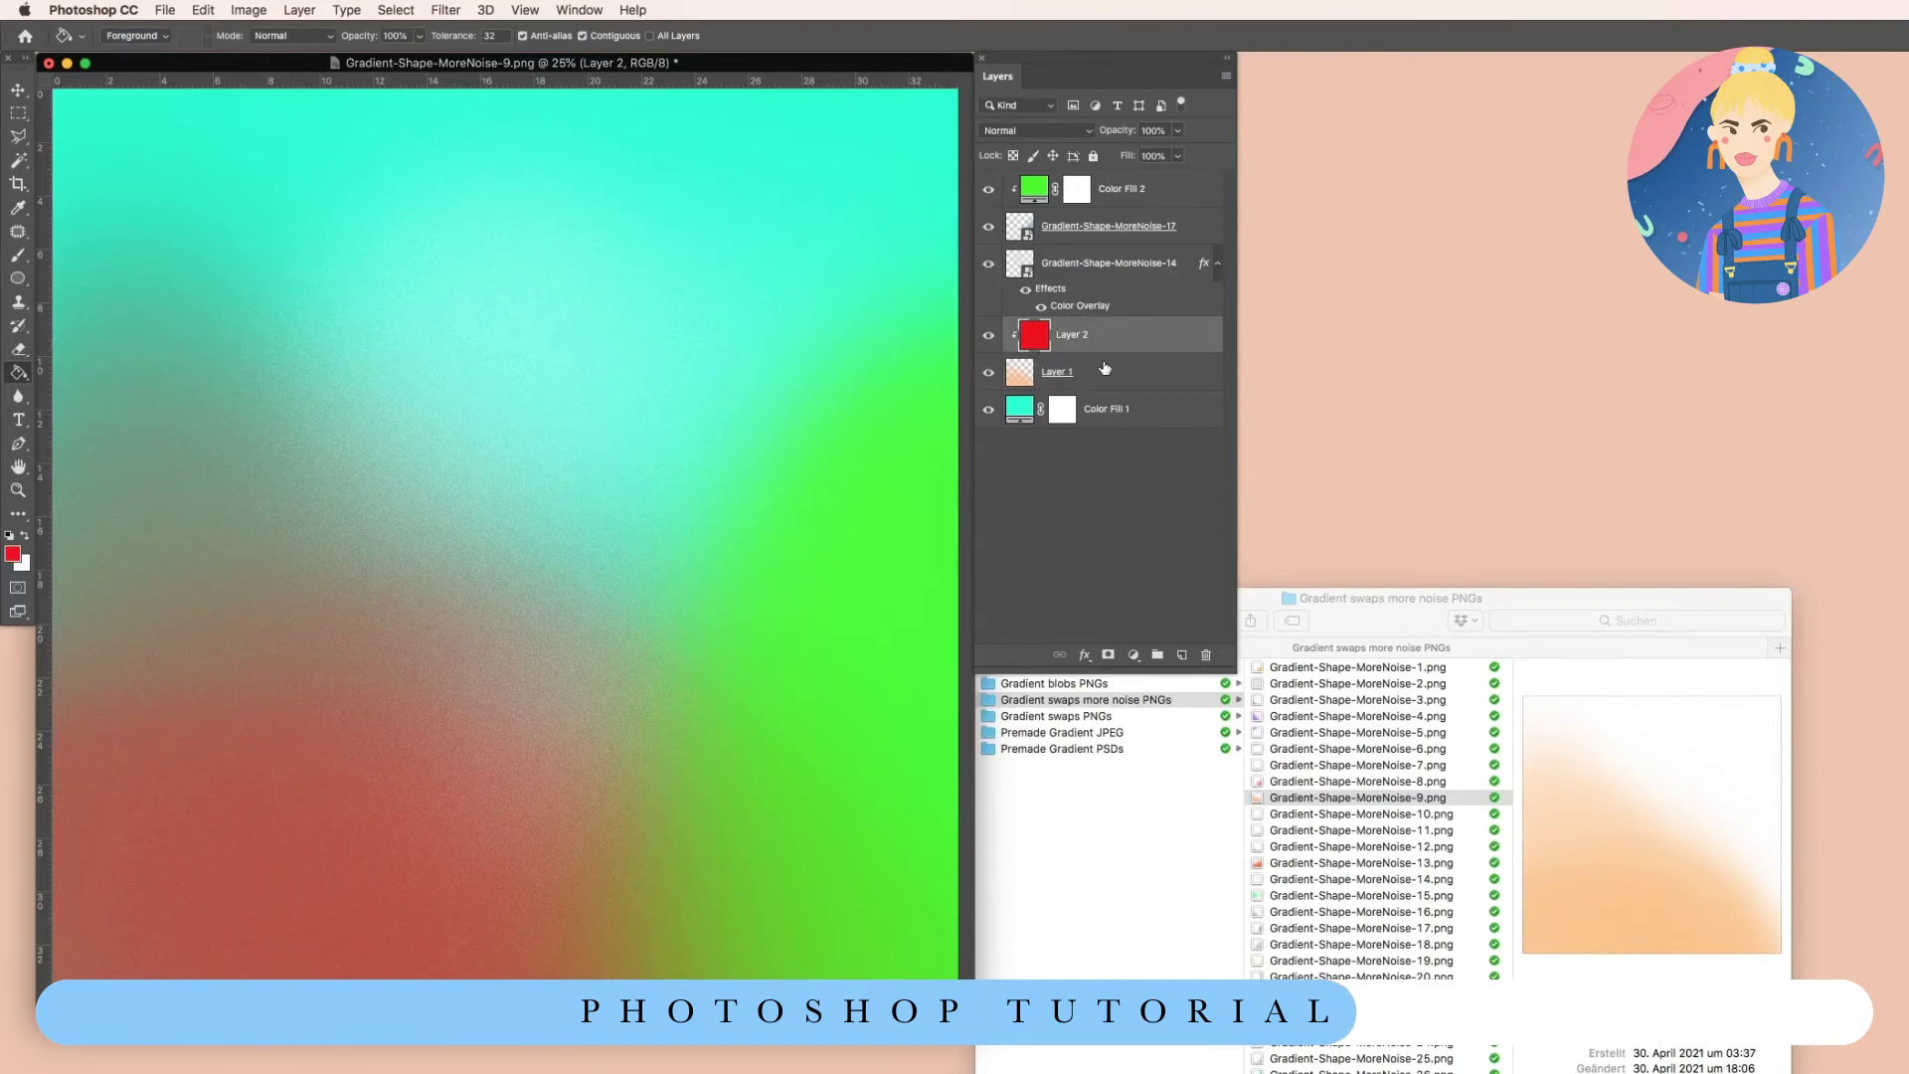
key(Delete)
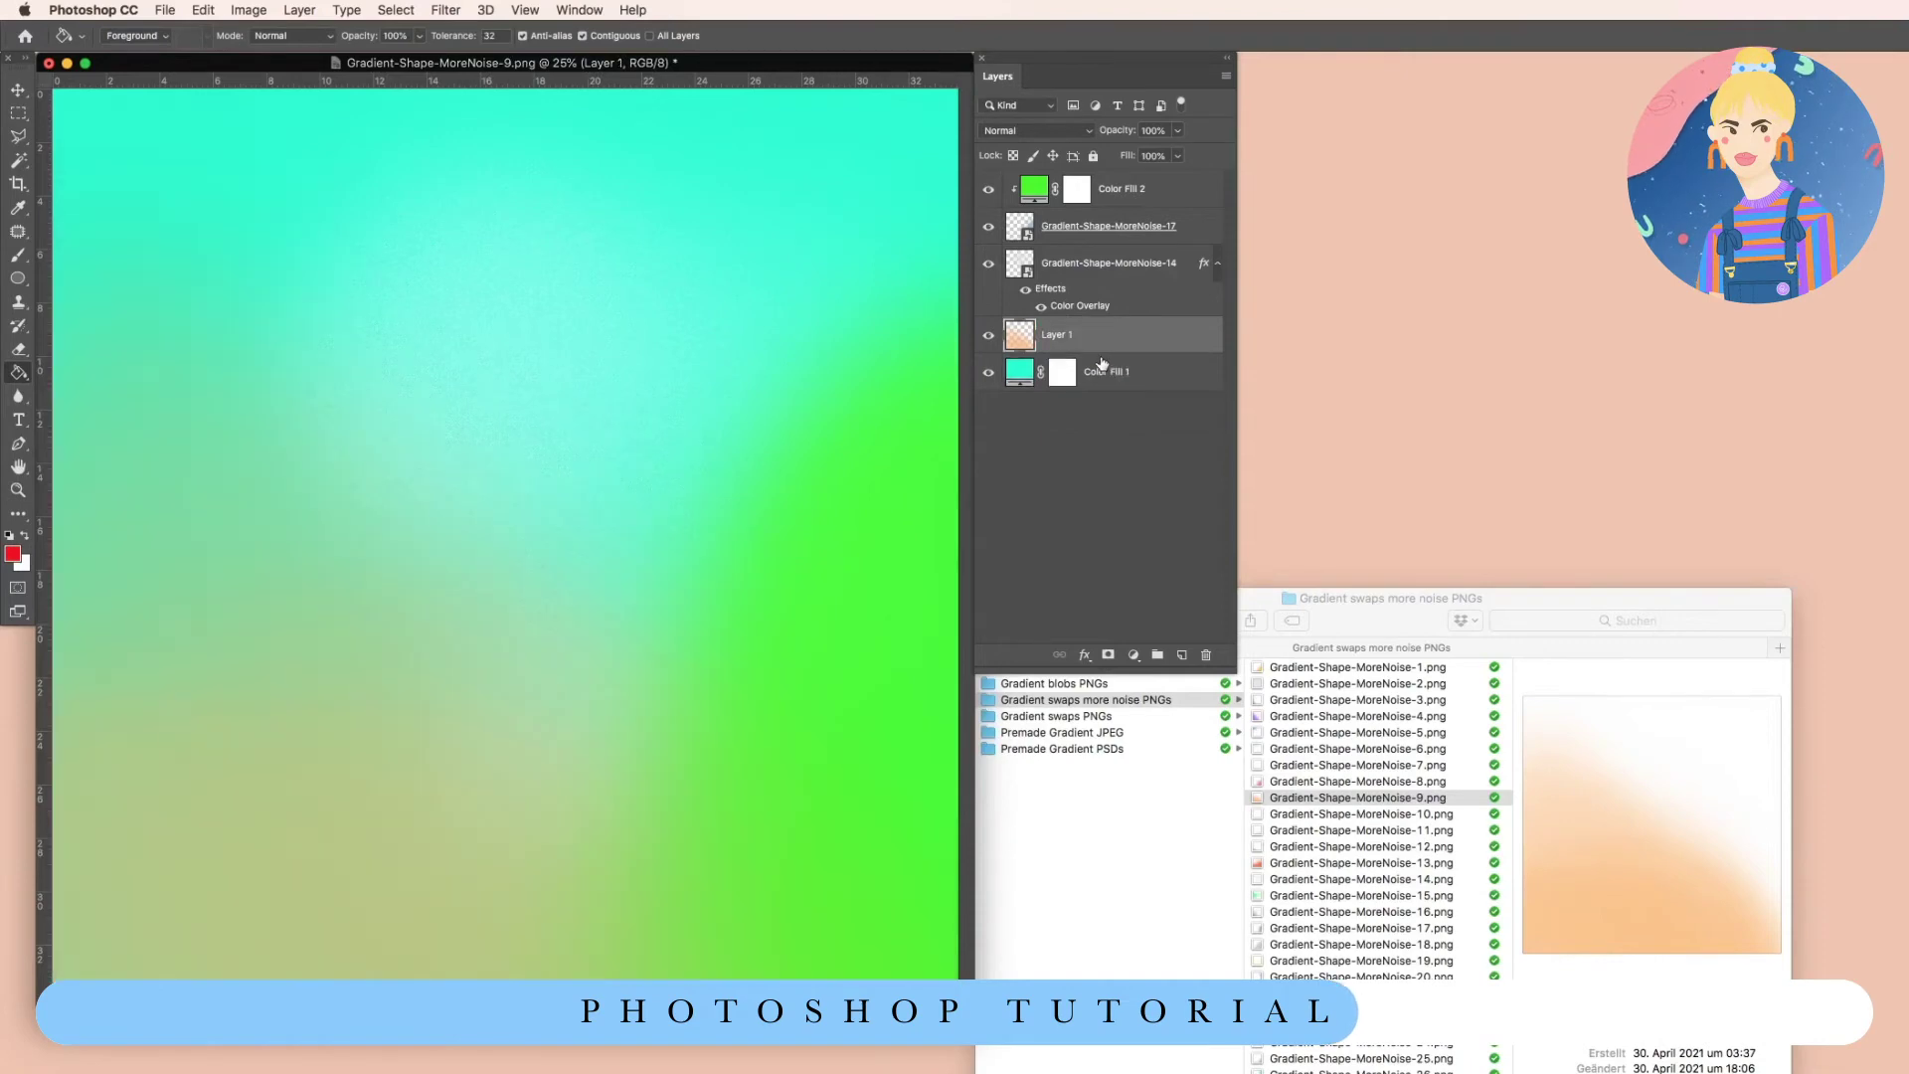
click(1014, 137)
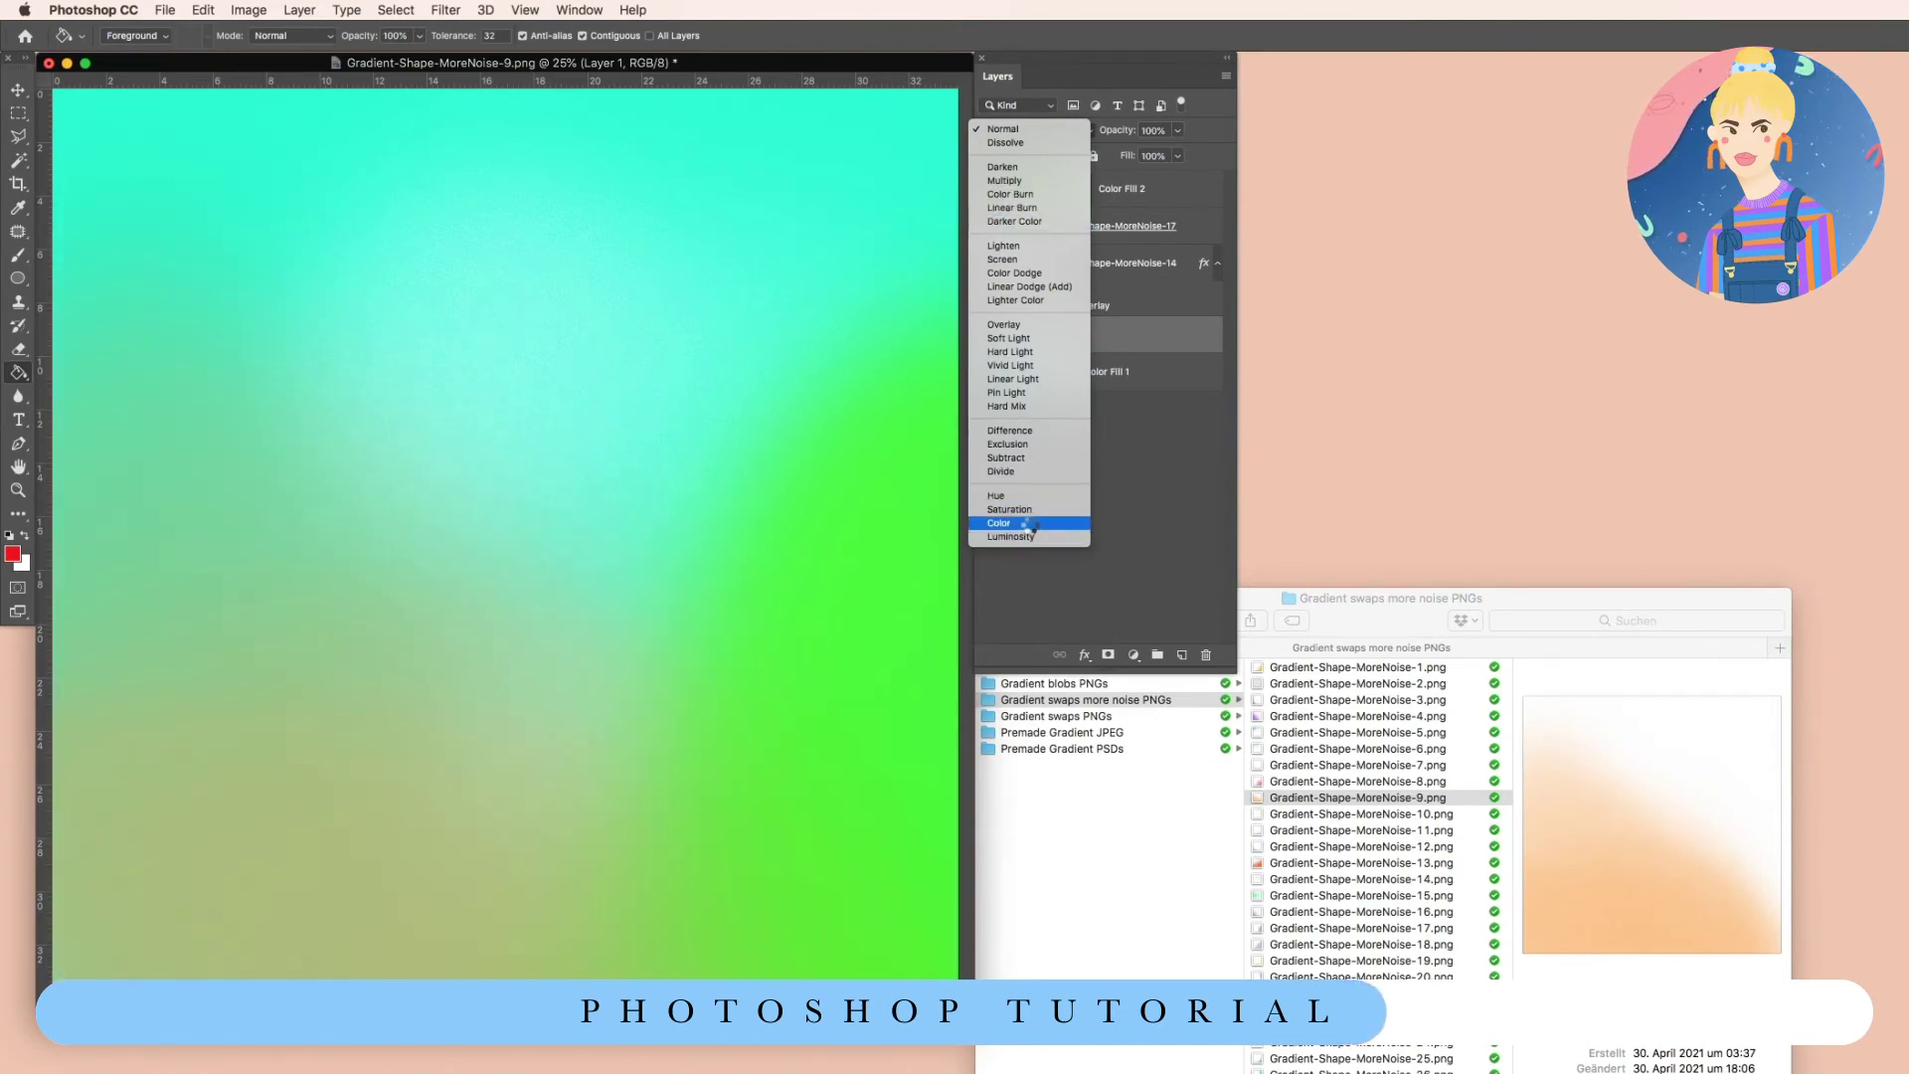
click(1024, 509)
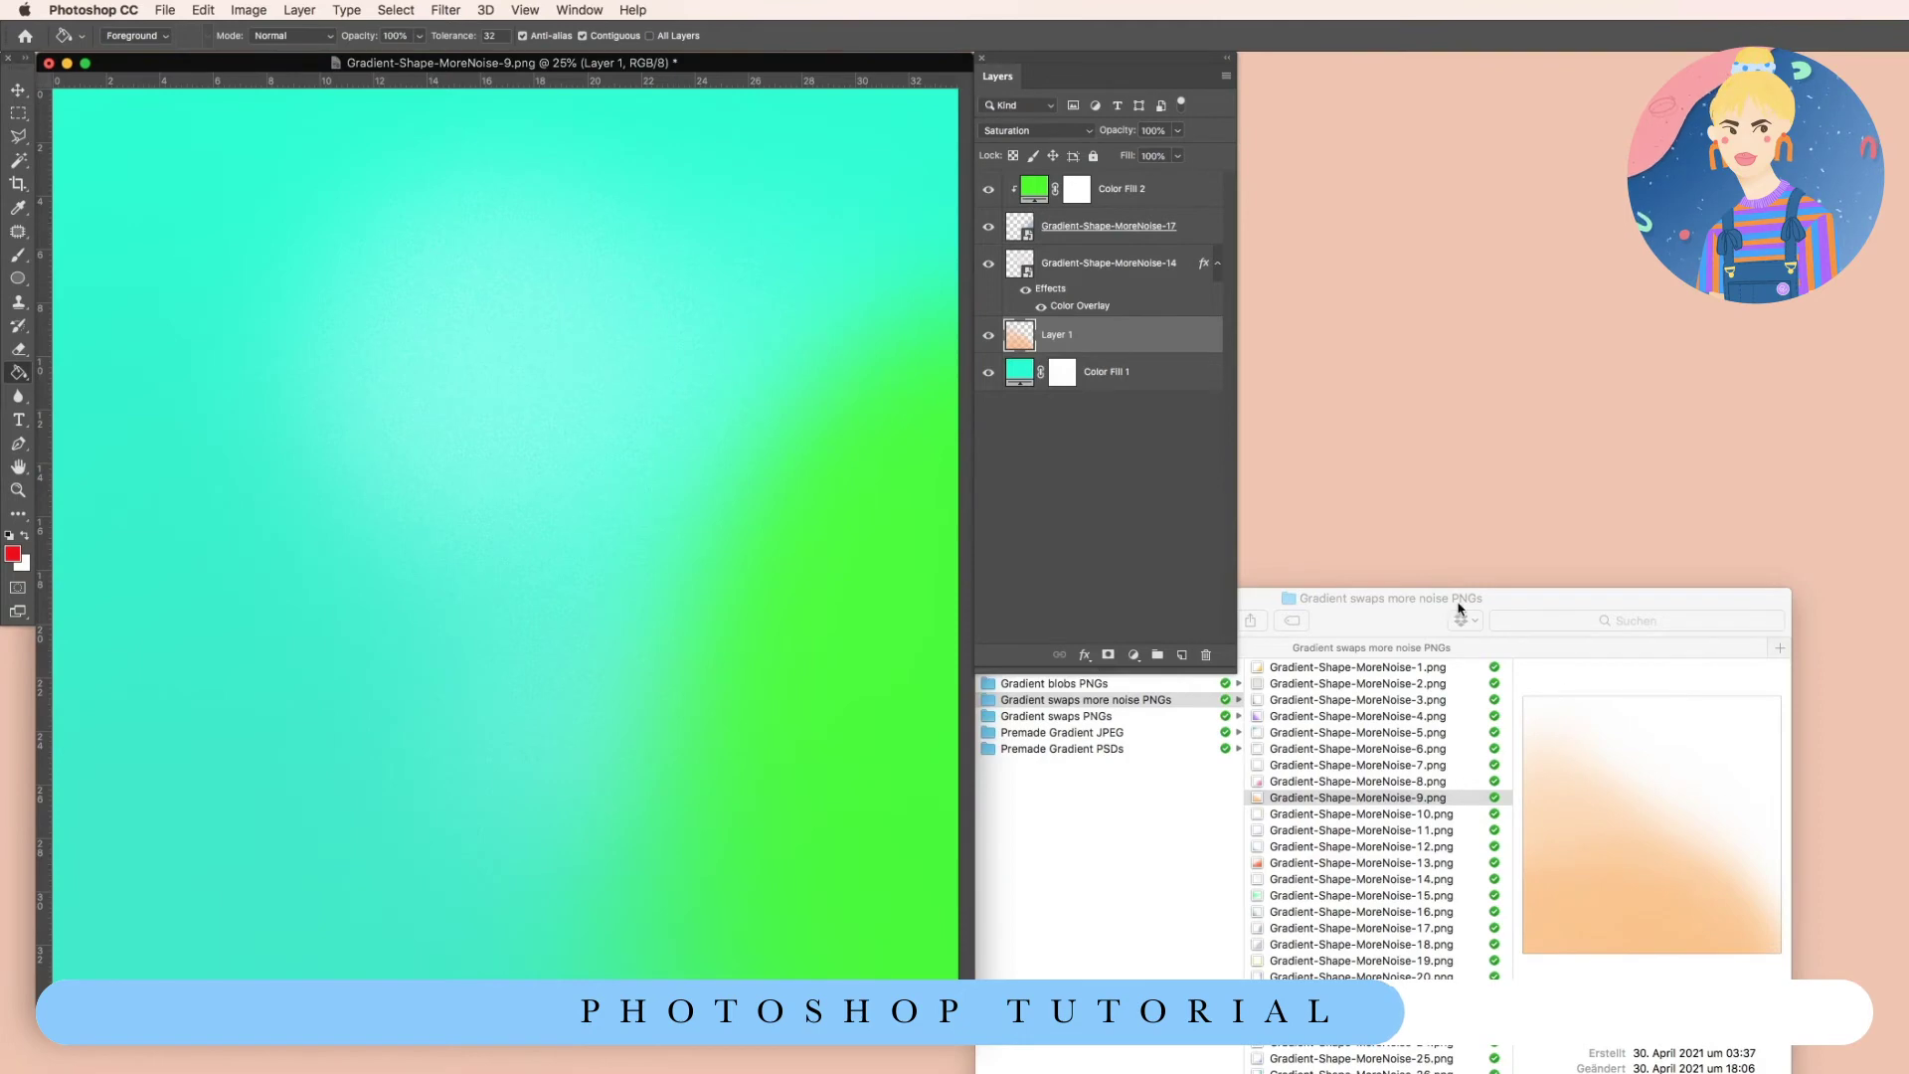
Switch to Finder, enlarge its window, and preview Gradient-Shape-MoreNoise-13.png and the neighboring noisy gradient PNGs.
drag(1388, 633, 1089, 312)
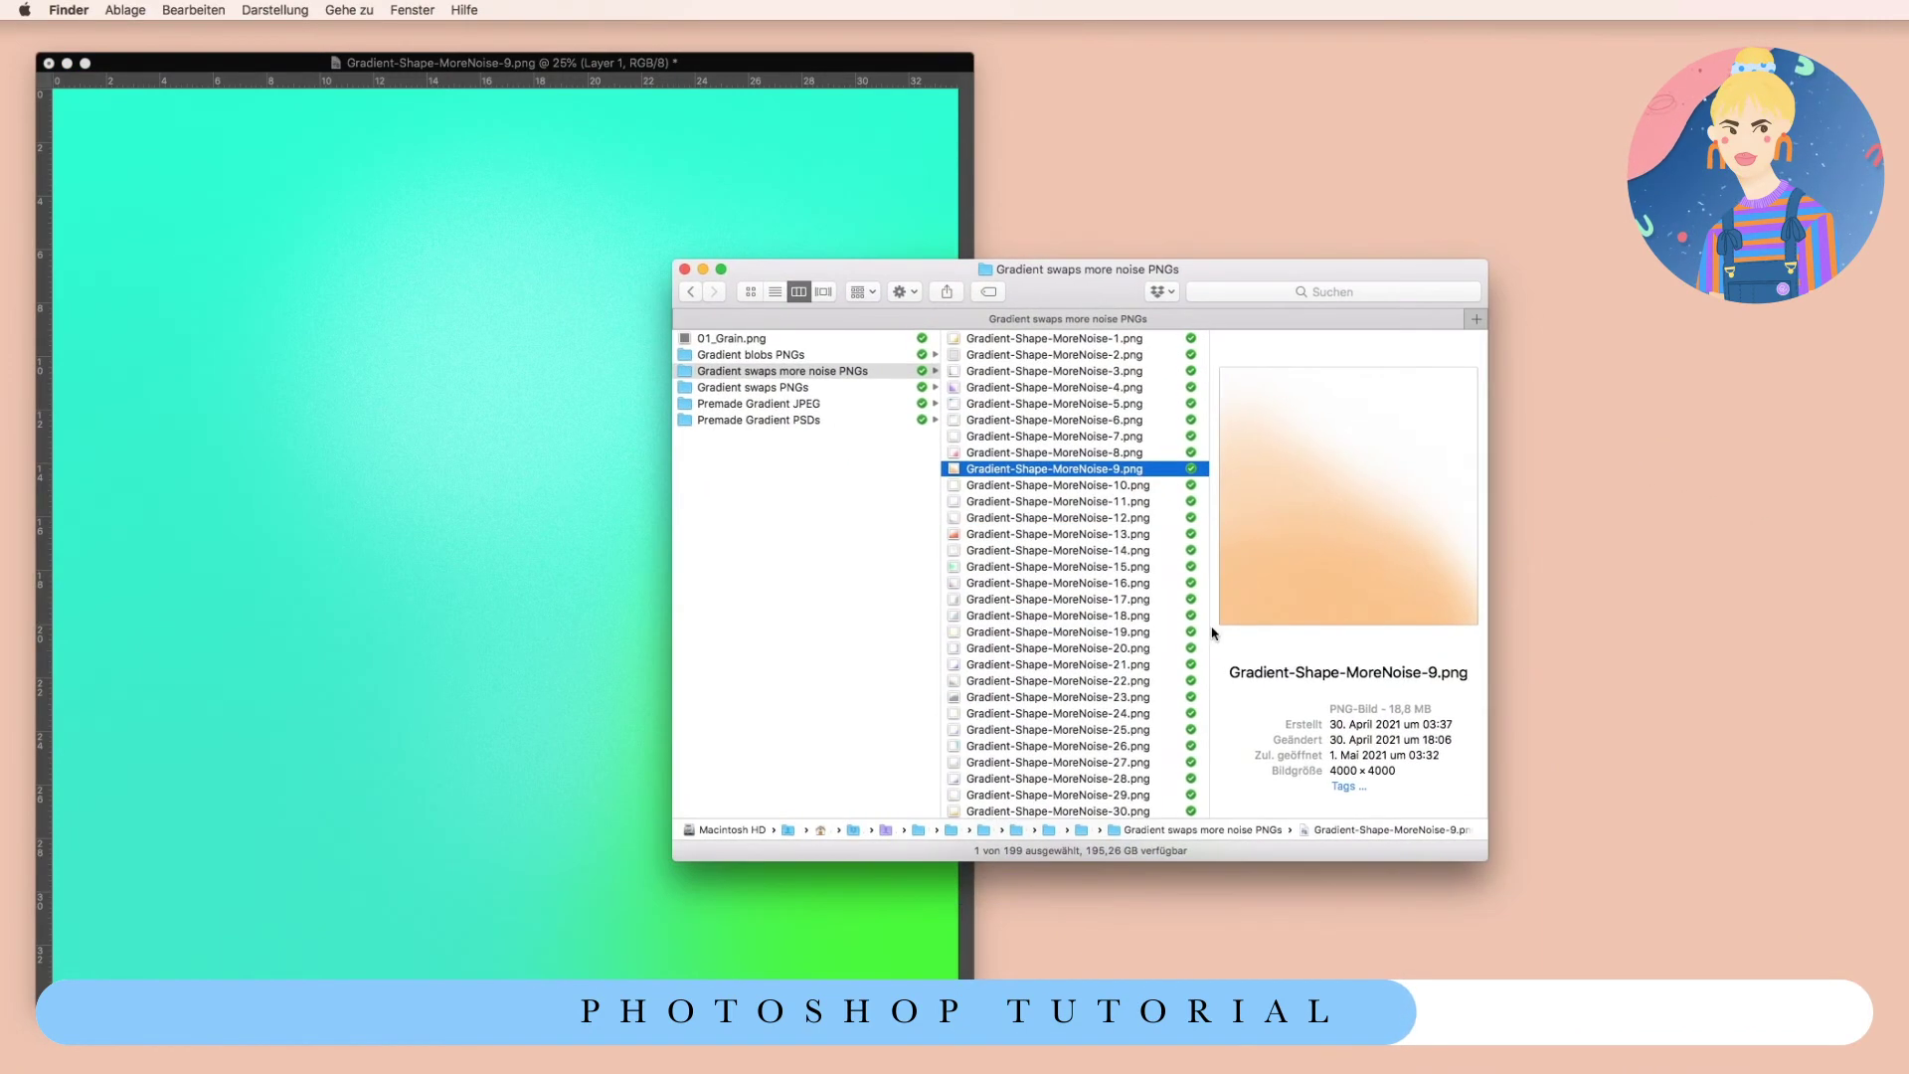
drag(1489, 865, 1536, 1002)
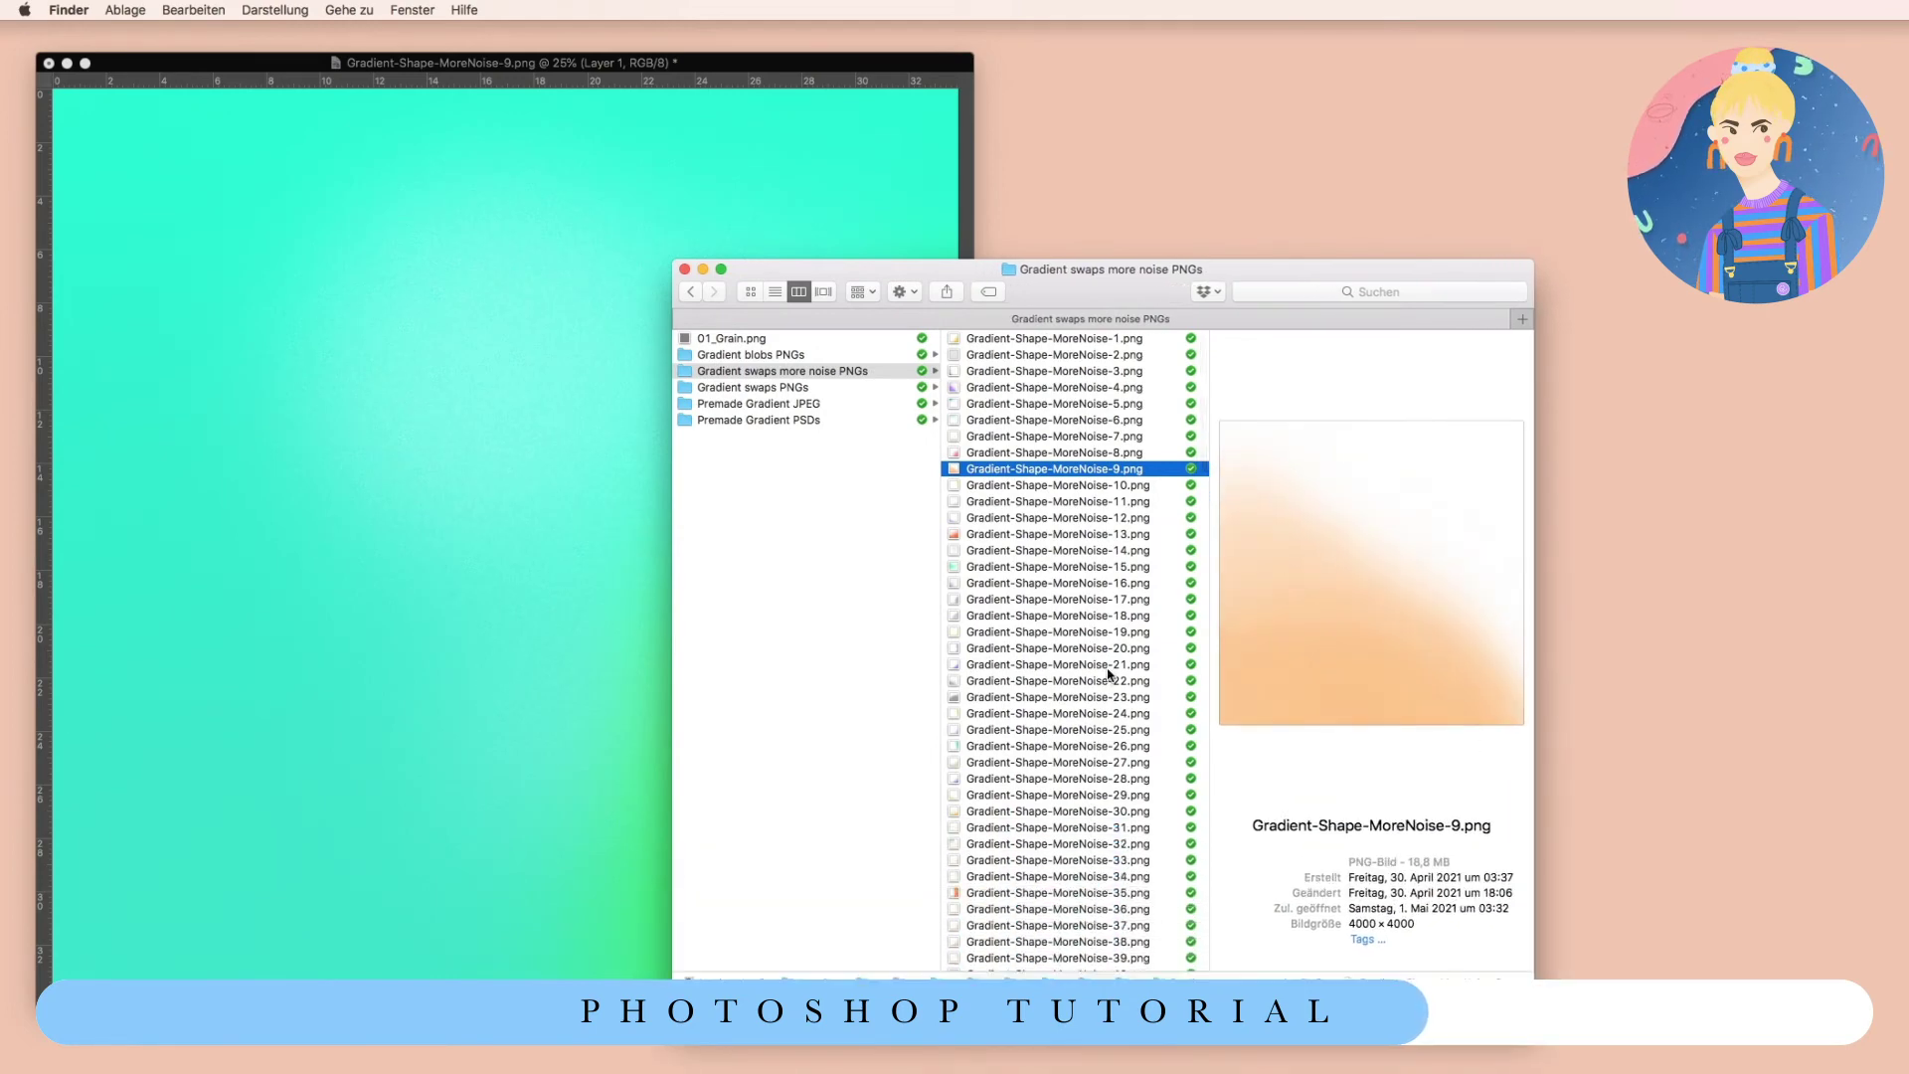
click(1069, 534)
key(space)
key(space)
key(Down)
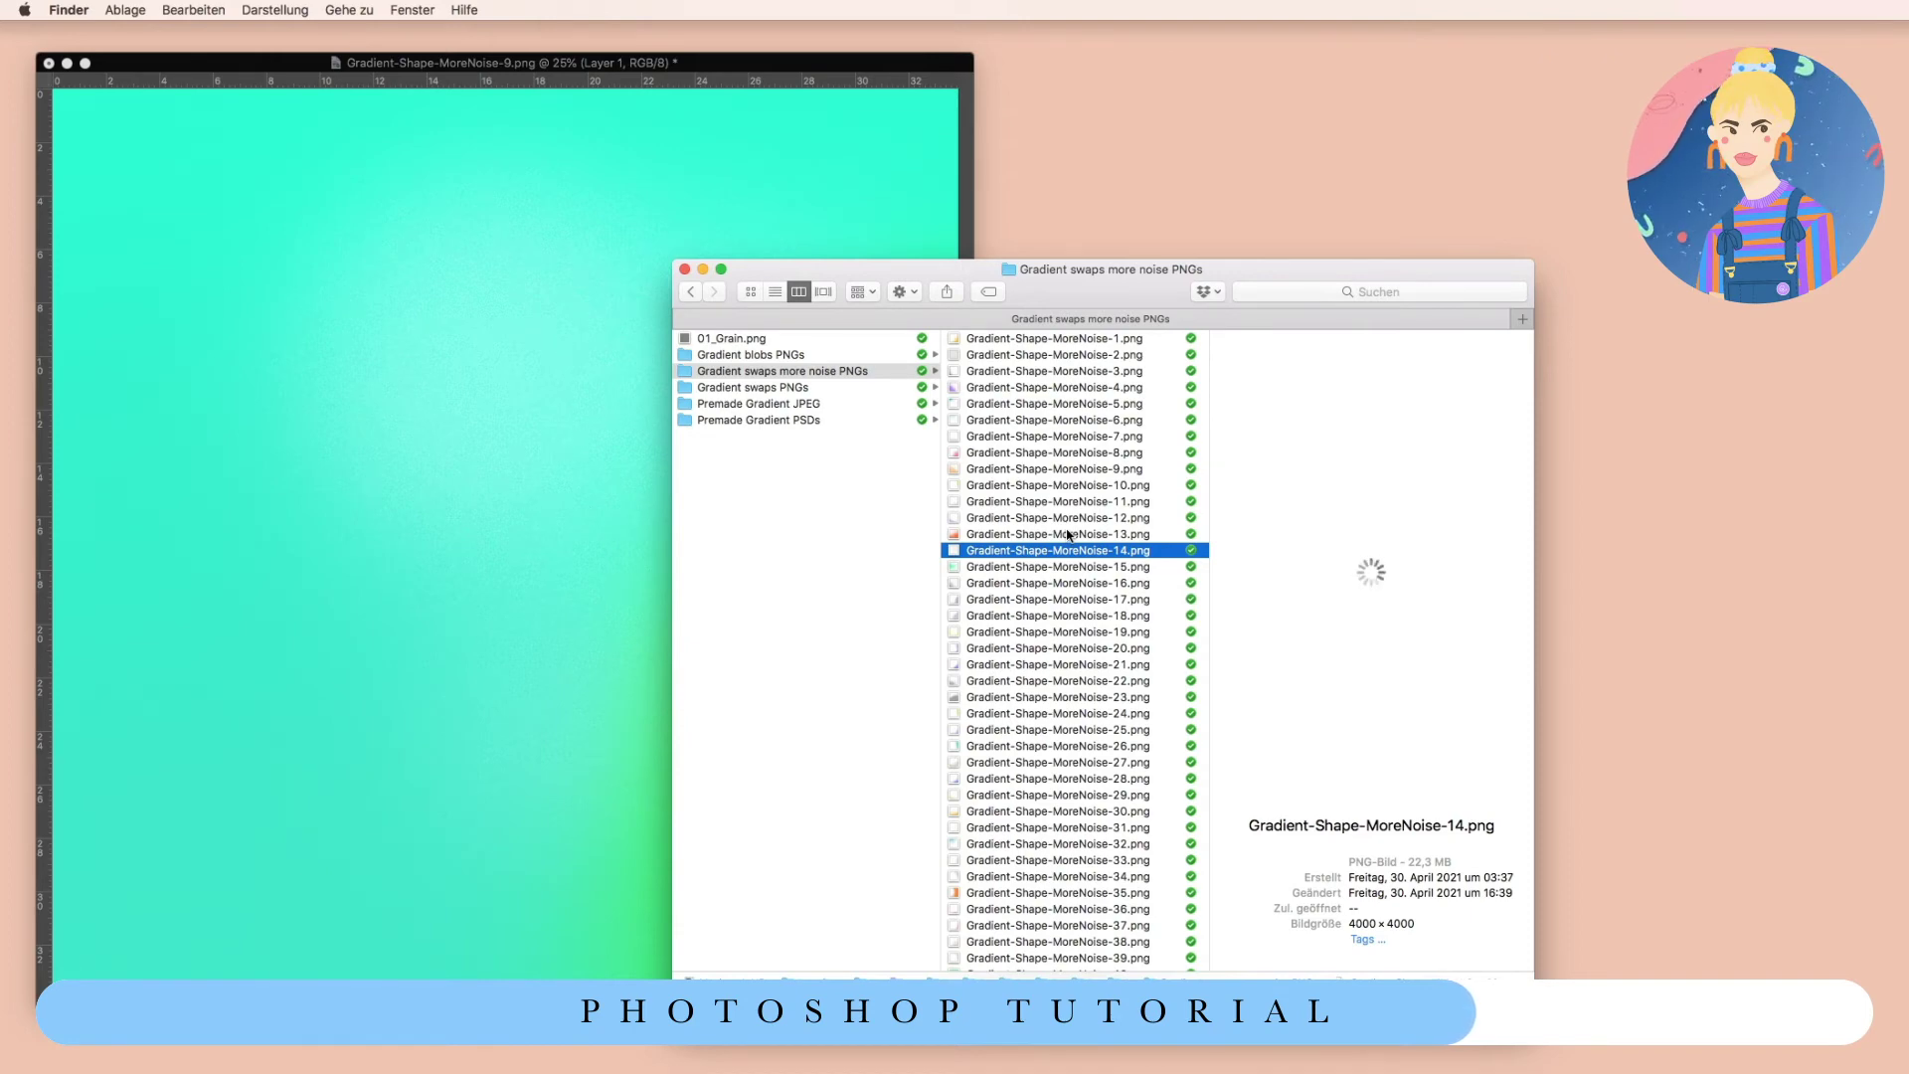
click(1068, 535)
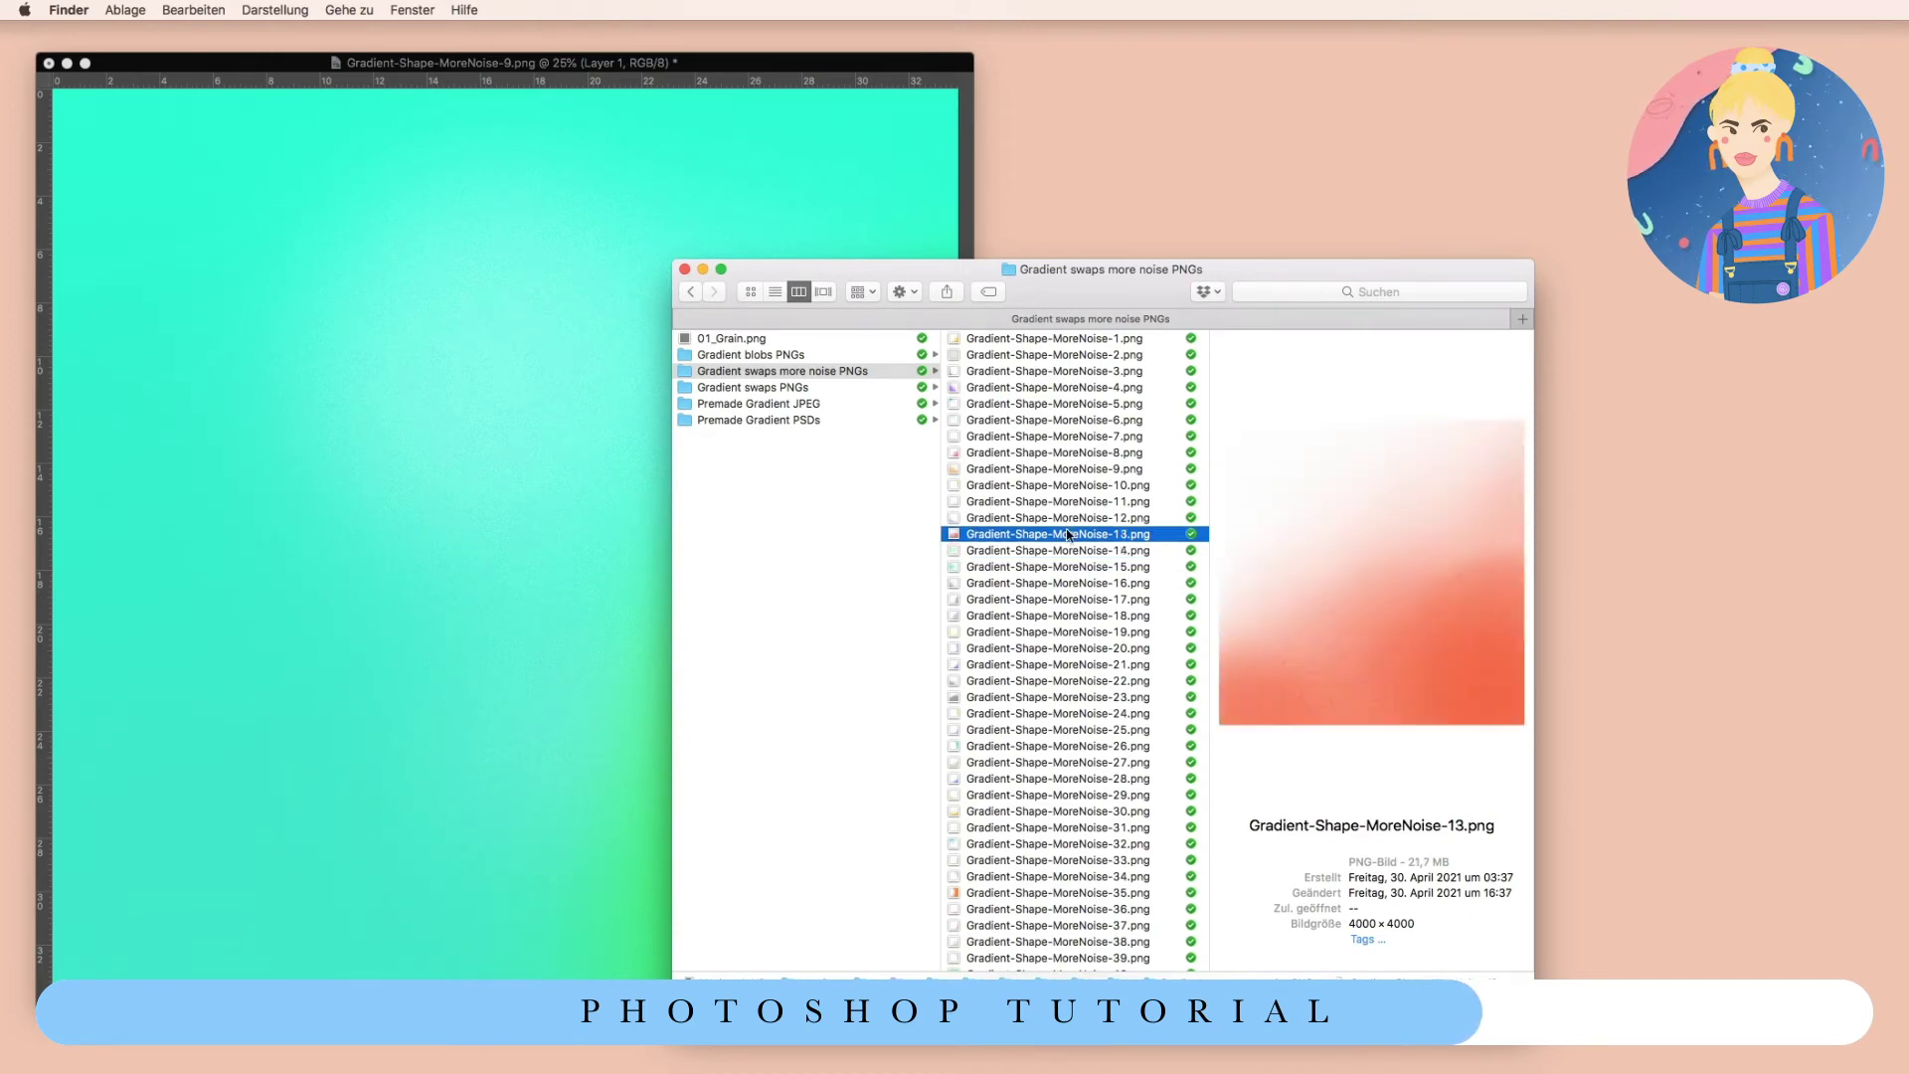
key(Up)
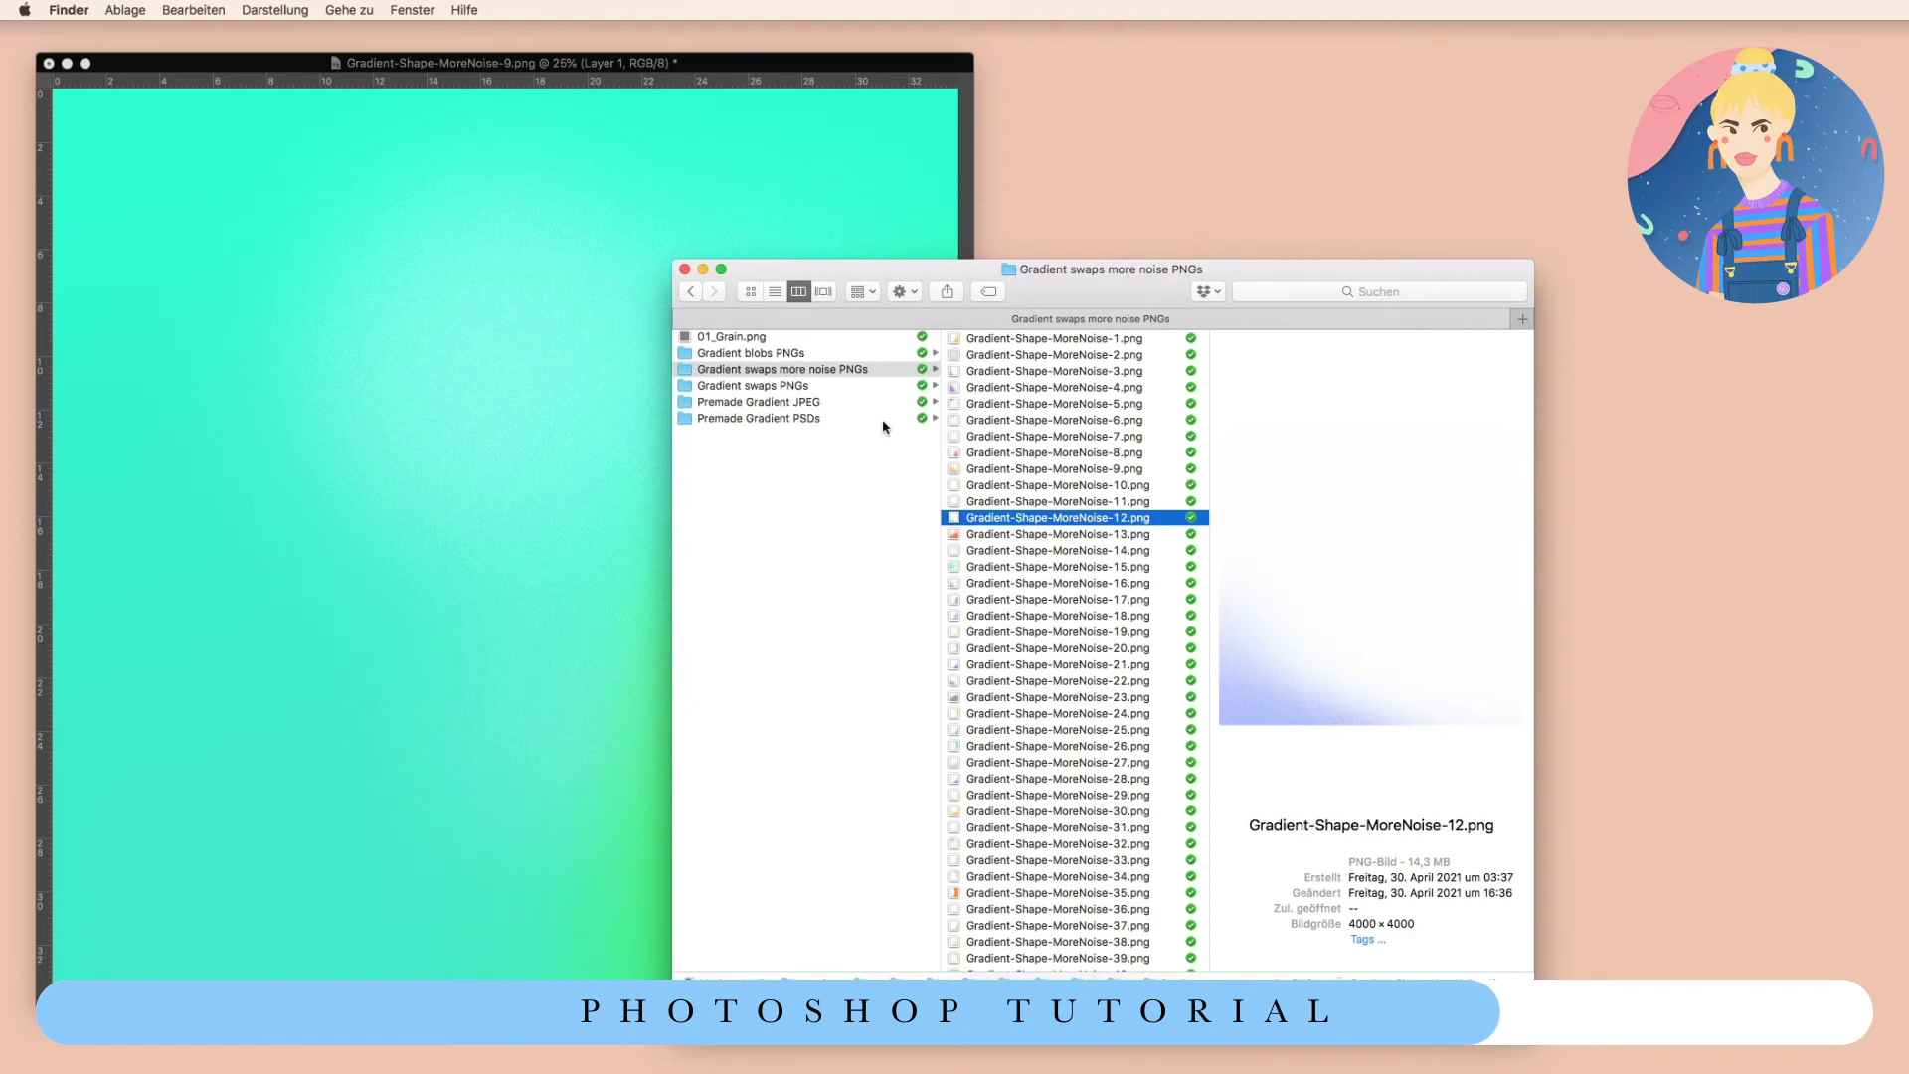
Place Gradient-Blobs-11.png from the Gradient blobs PNGs folder into the Photoshop document above Layer 1.
click(864, 354)
click(1081, 502)
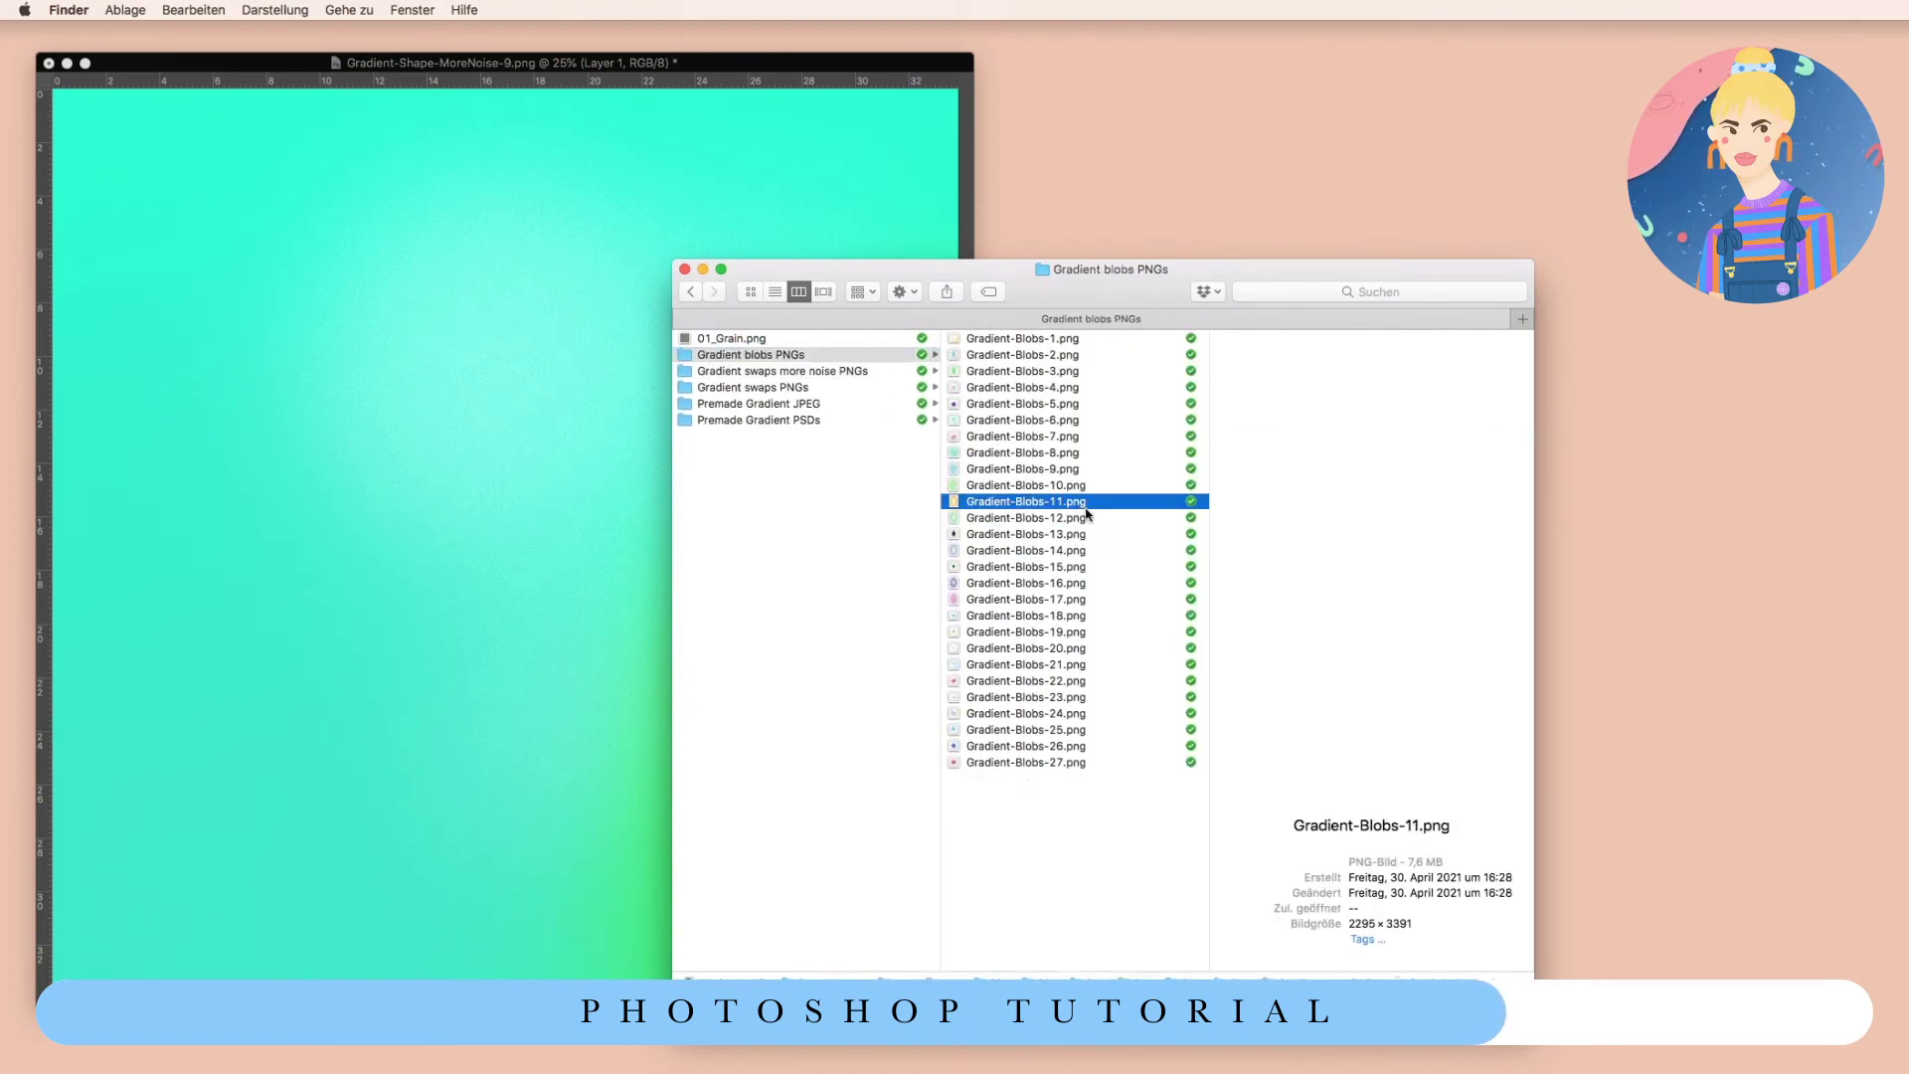
drag(1101, 506, 564, 495)
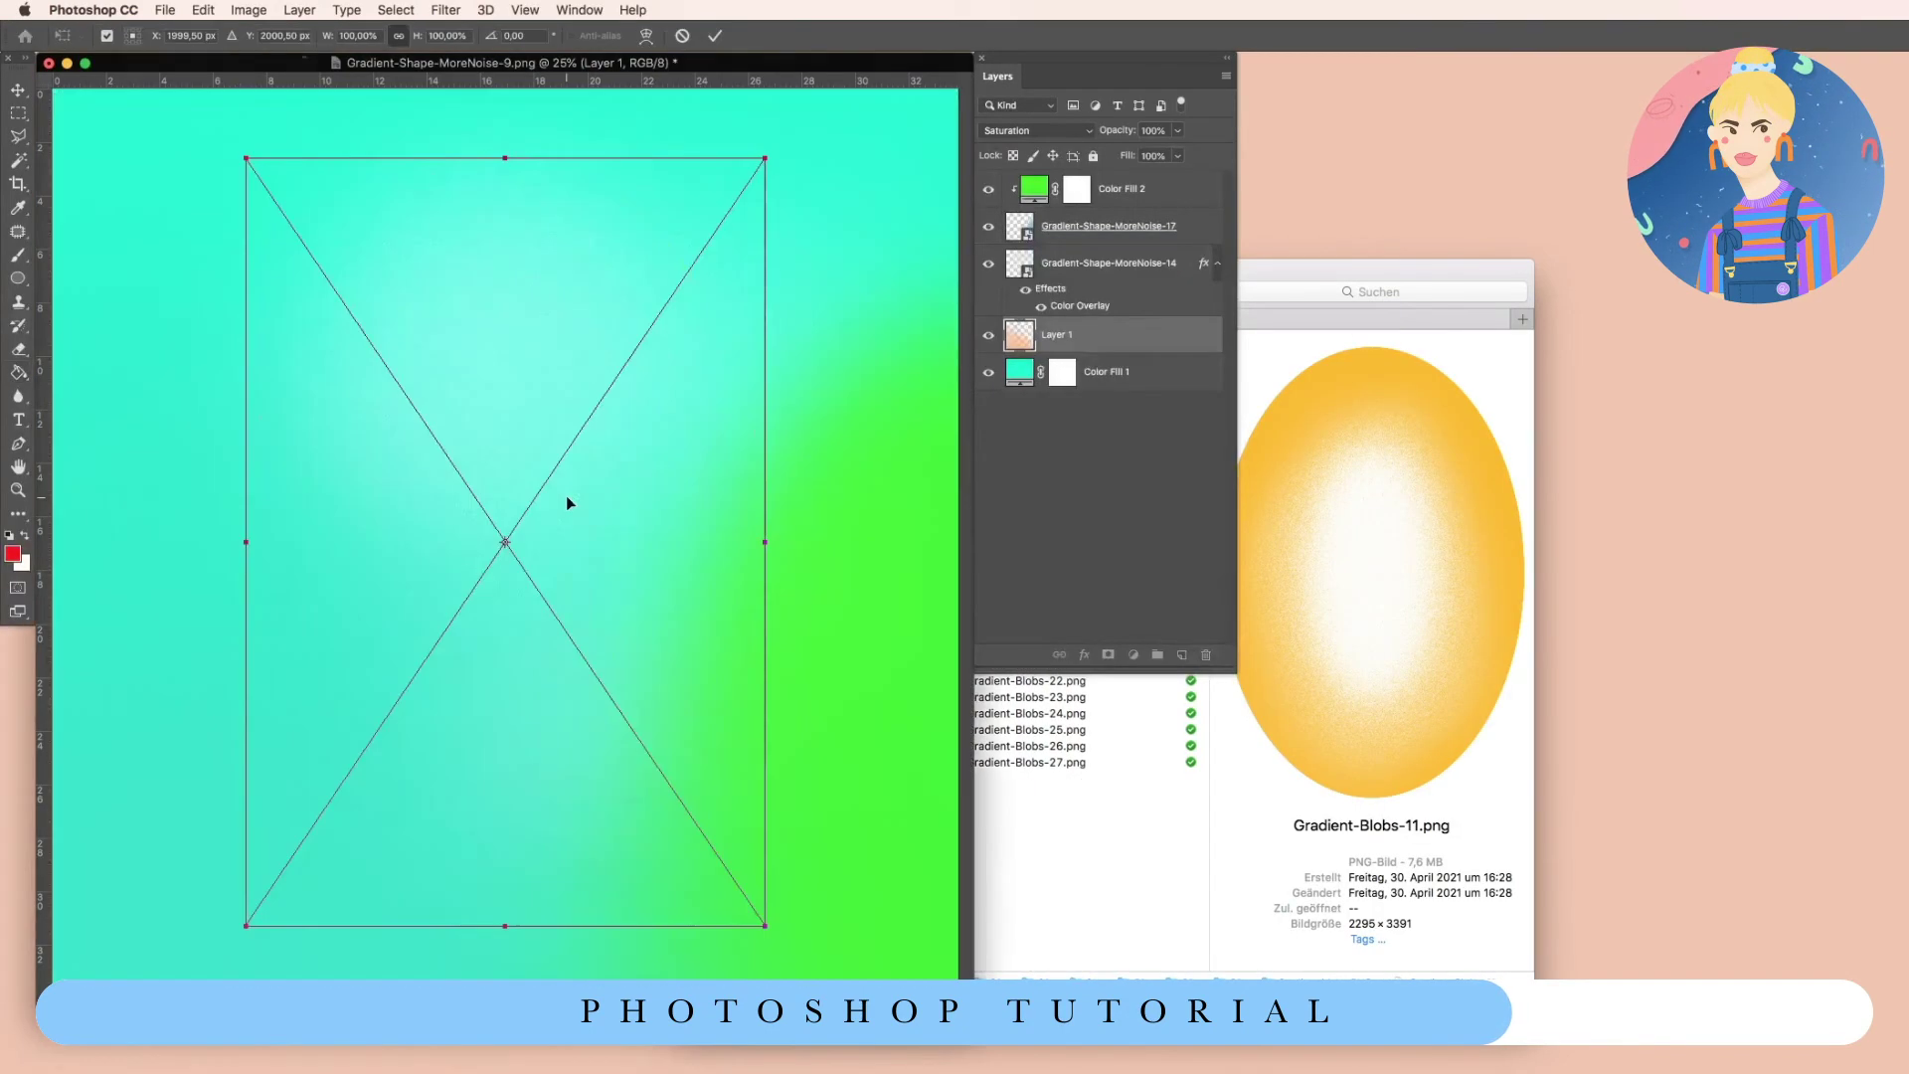
double_click(566, 502)
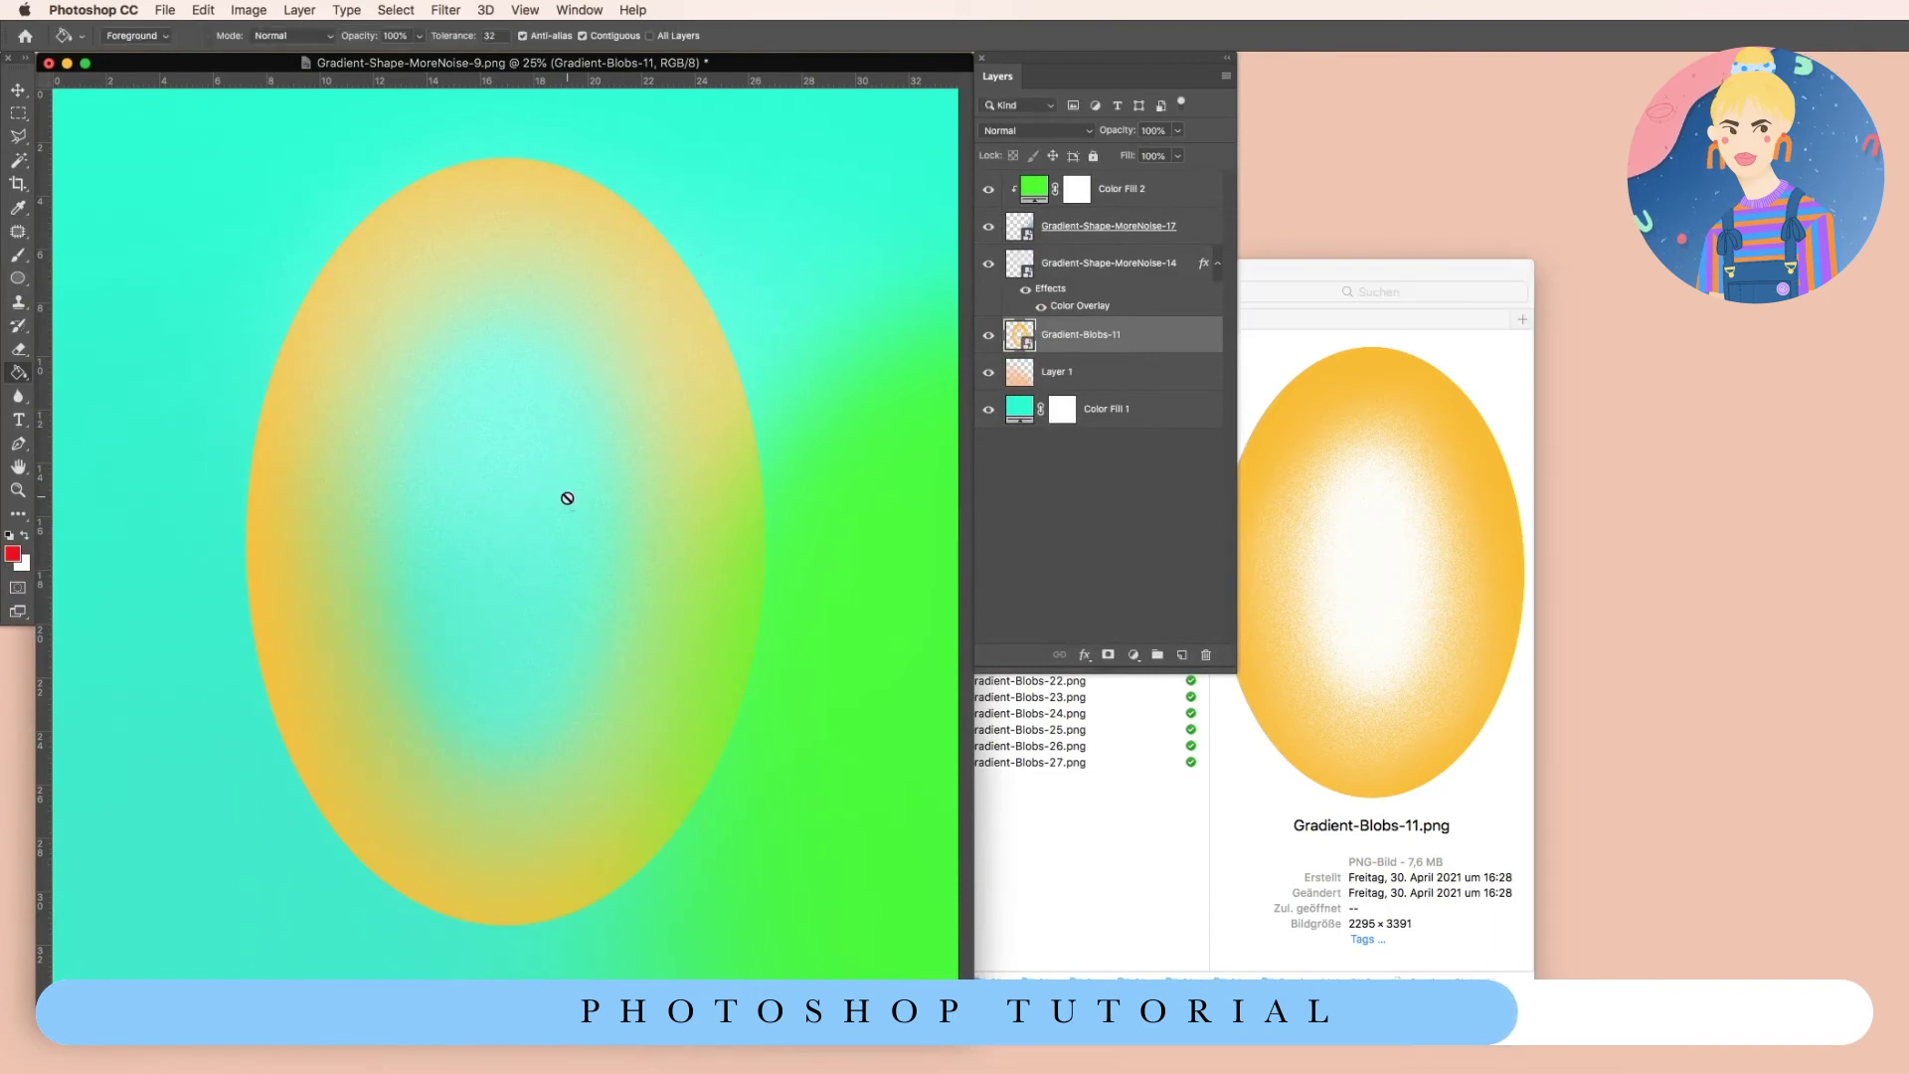
Apply a linear rainbow Gradient Overlay to the Gradient-Blobs-11 layer with 100% opacity and a -64° angle.
click(1087, 657)
click(1128, 505)
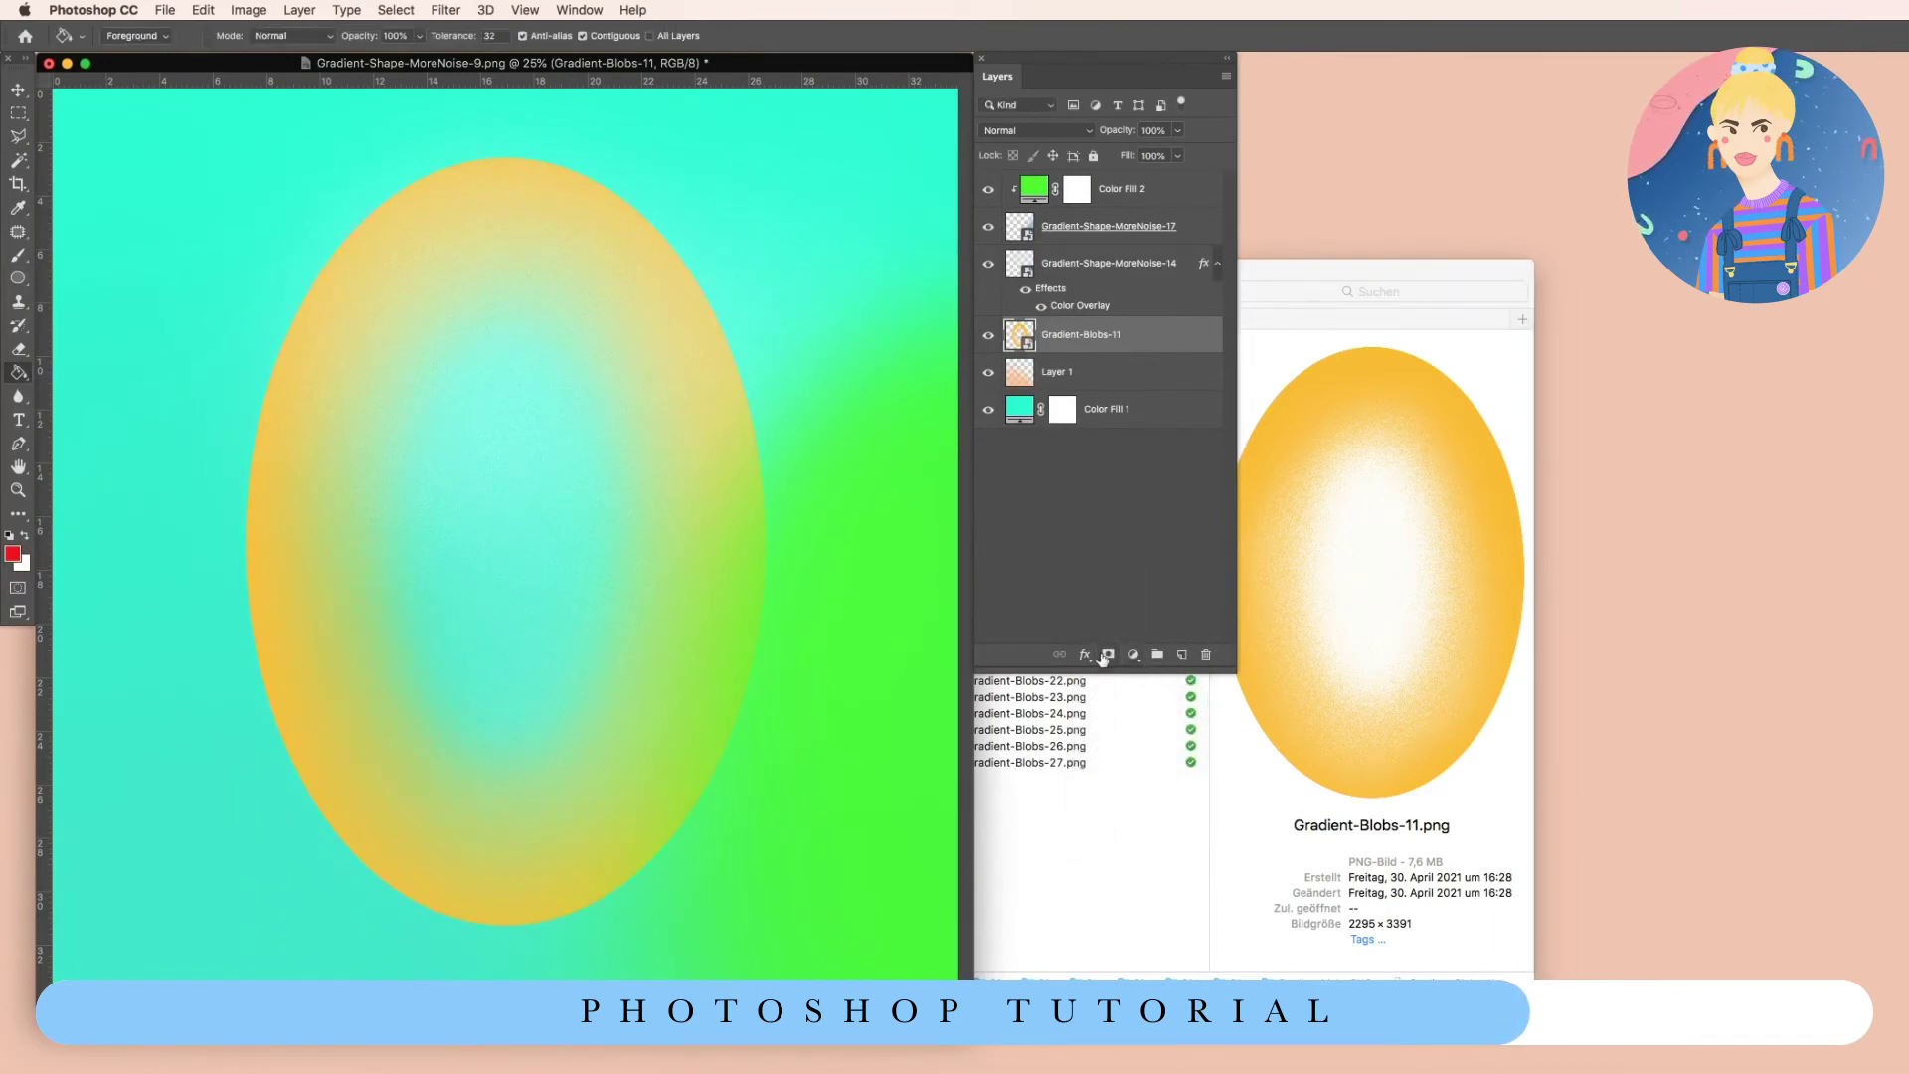
click(1085, 656)
click(1189, 792)
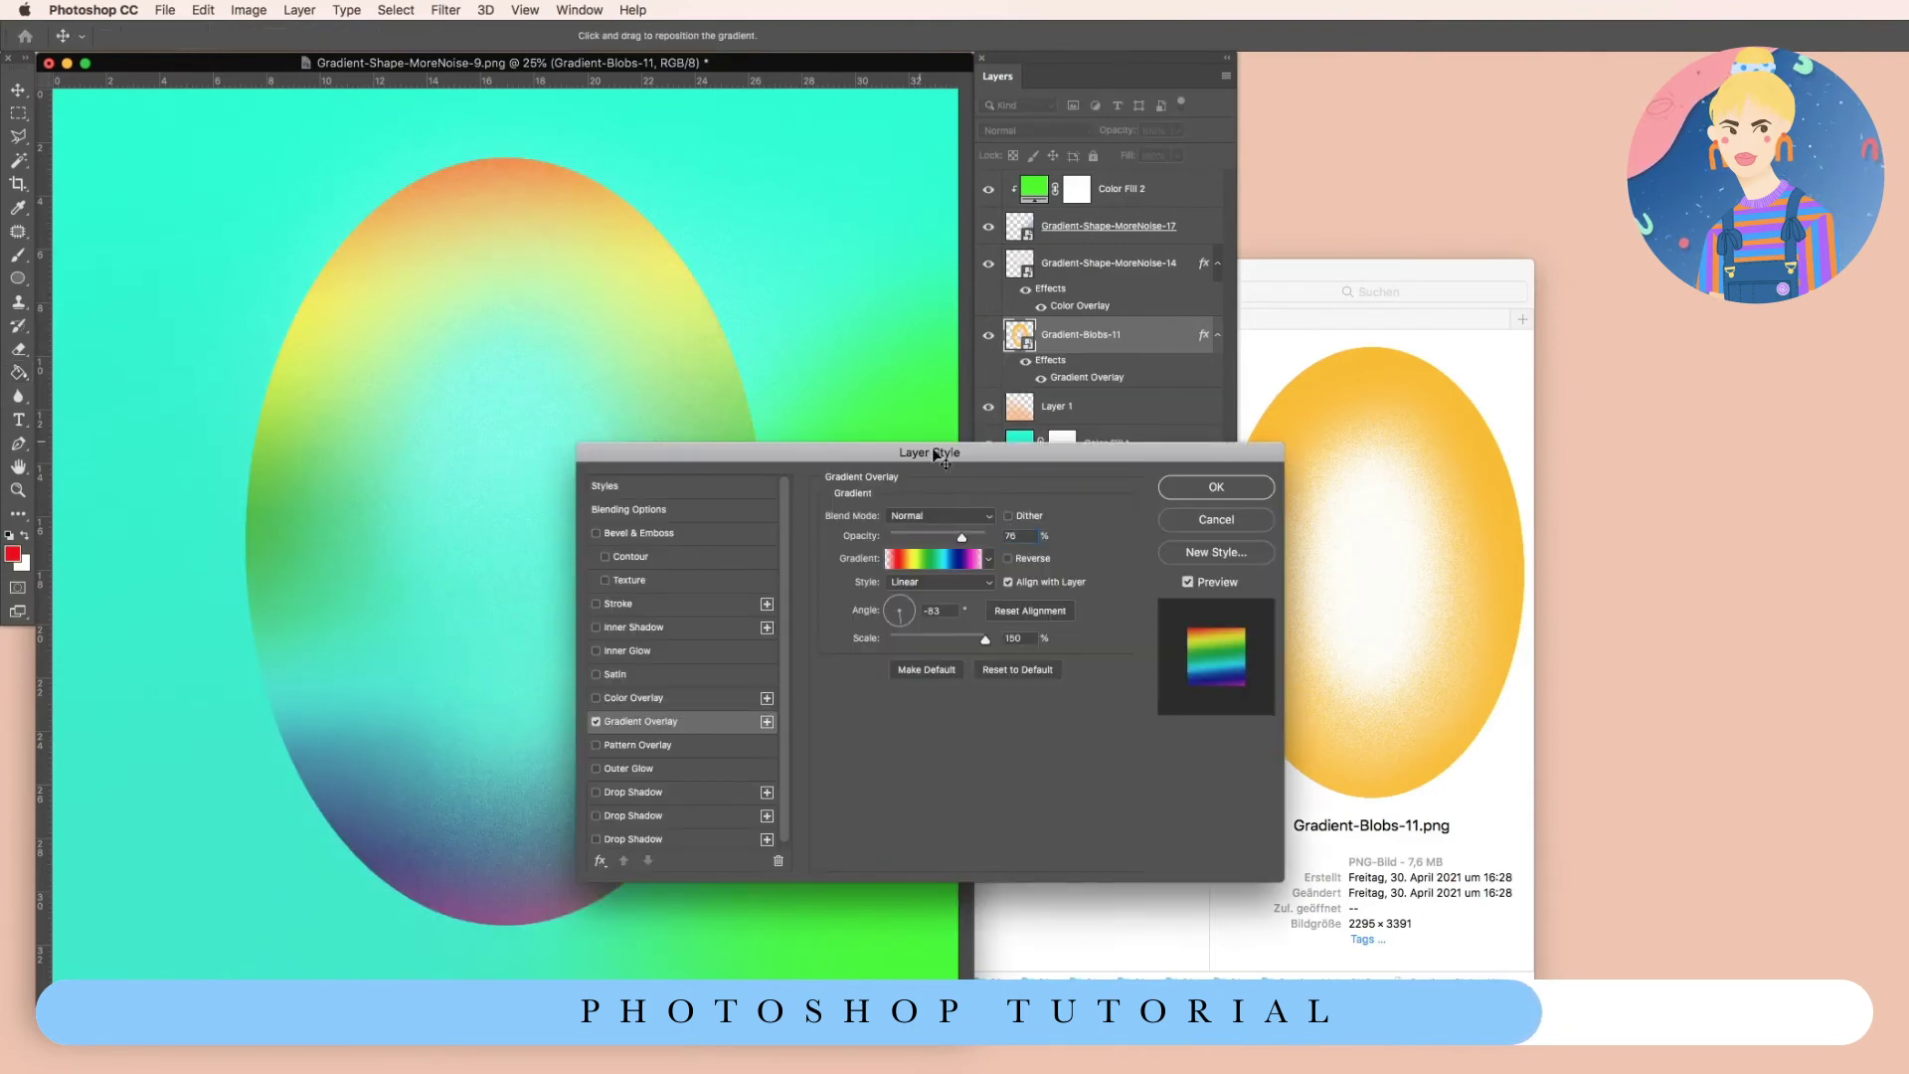
drag(969, 453, 1081, 440)
drag(1014, 600, 1037, 600)
drag(1073, 524, 1242, 503)
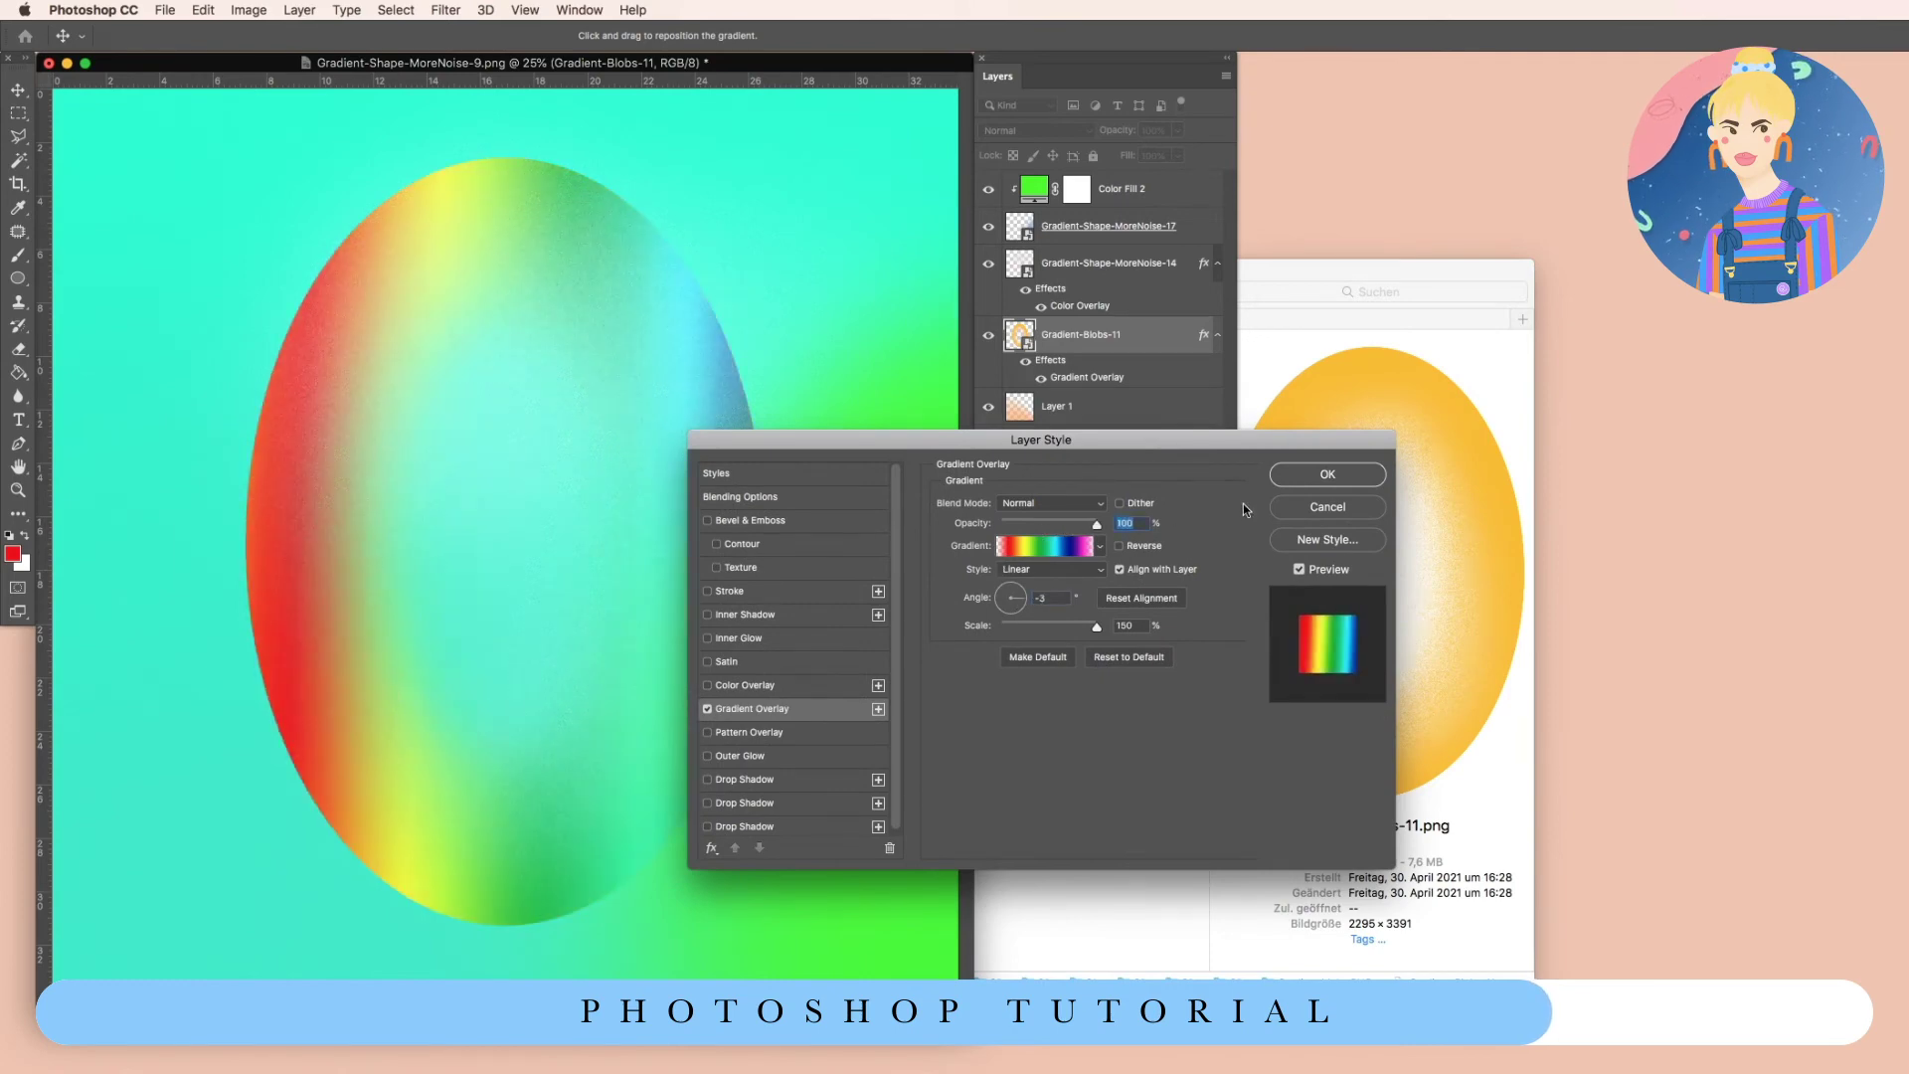
click(1020, 613)
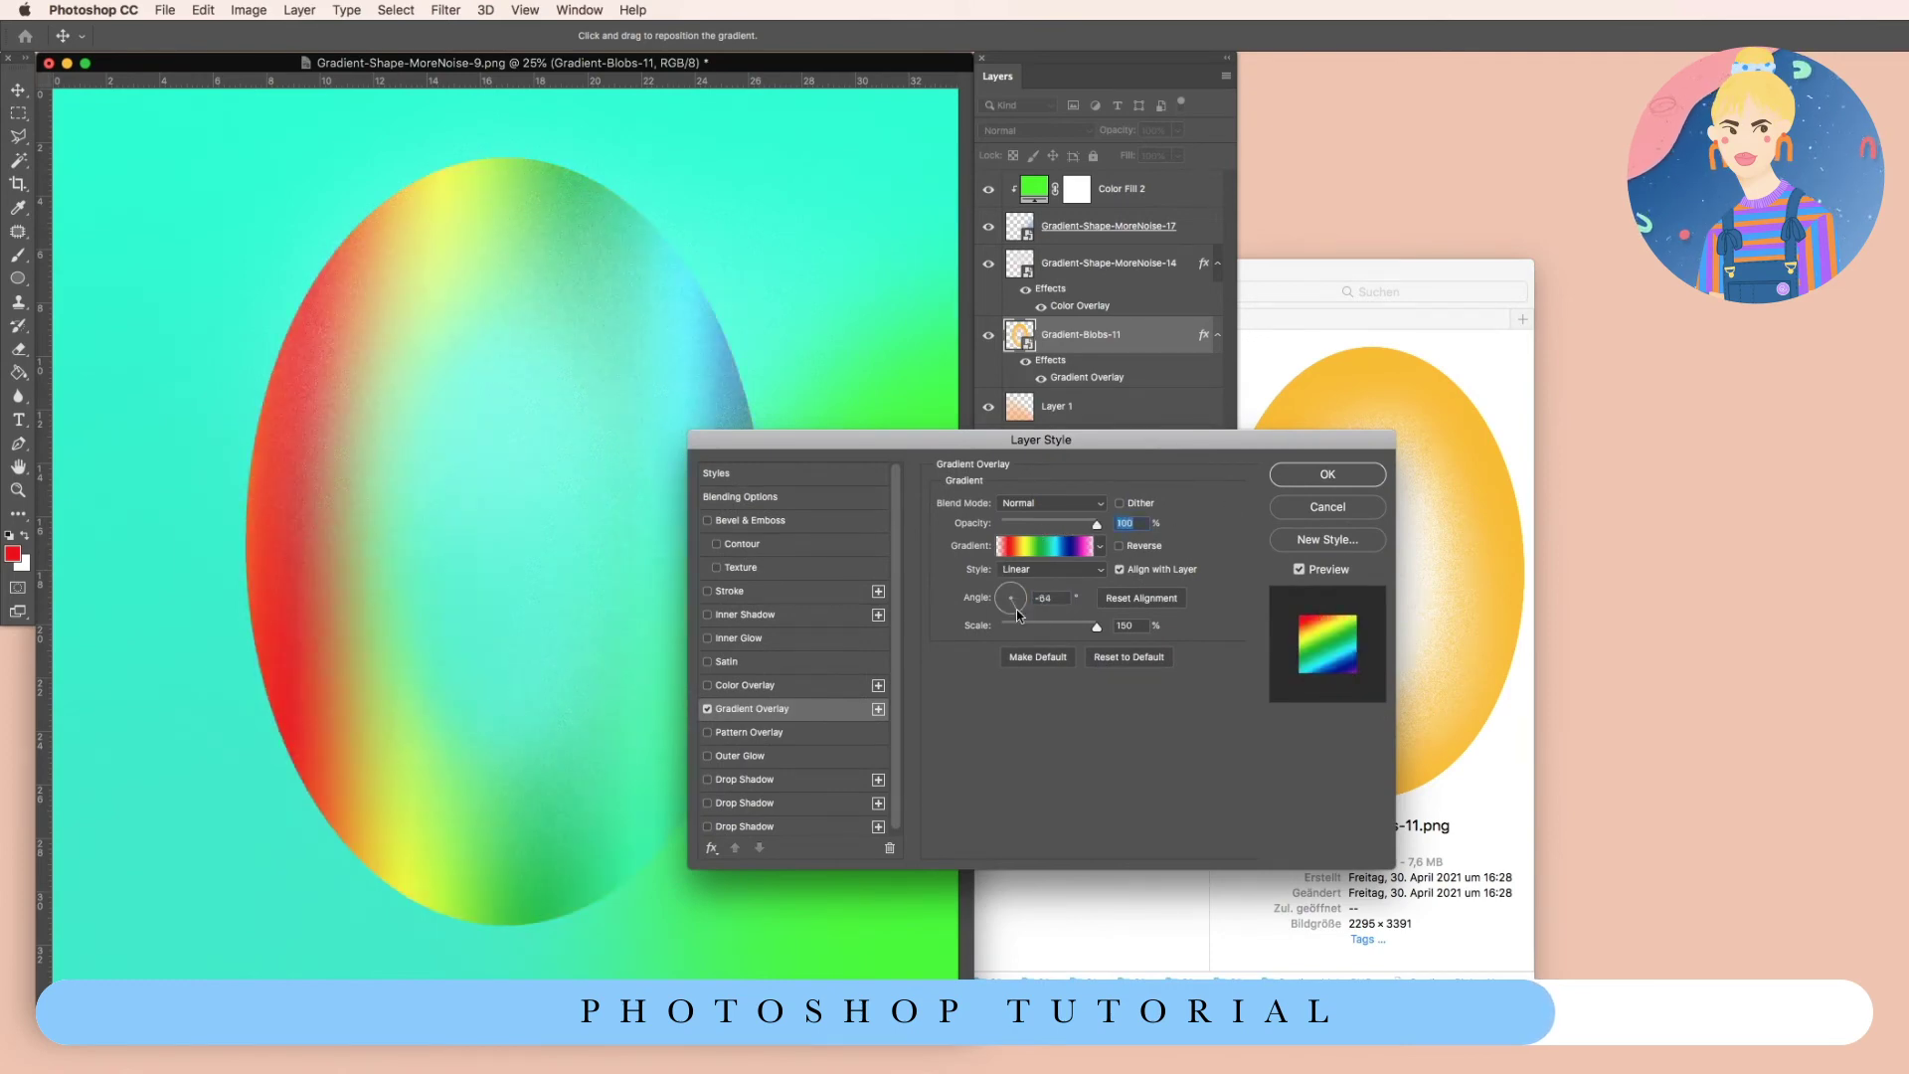
click(1327, 483)
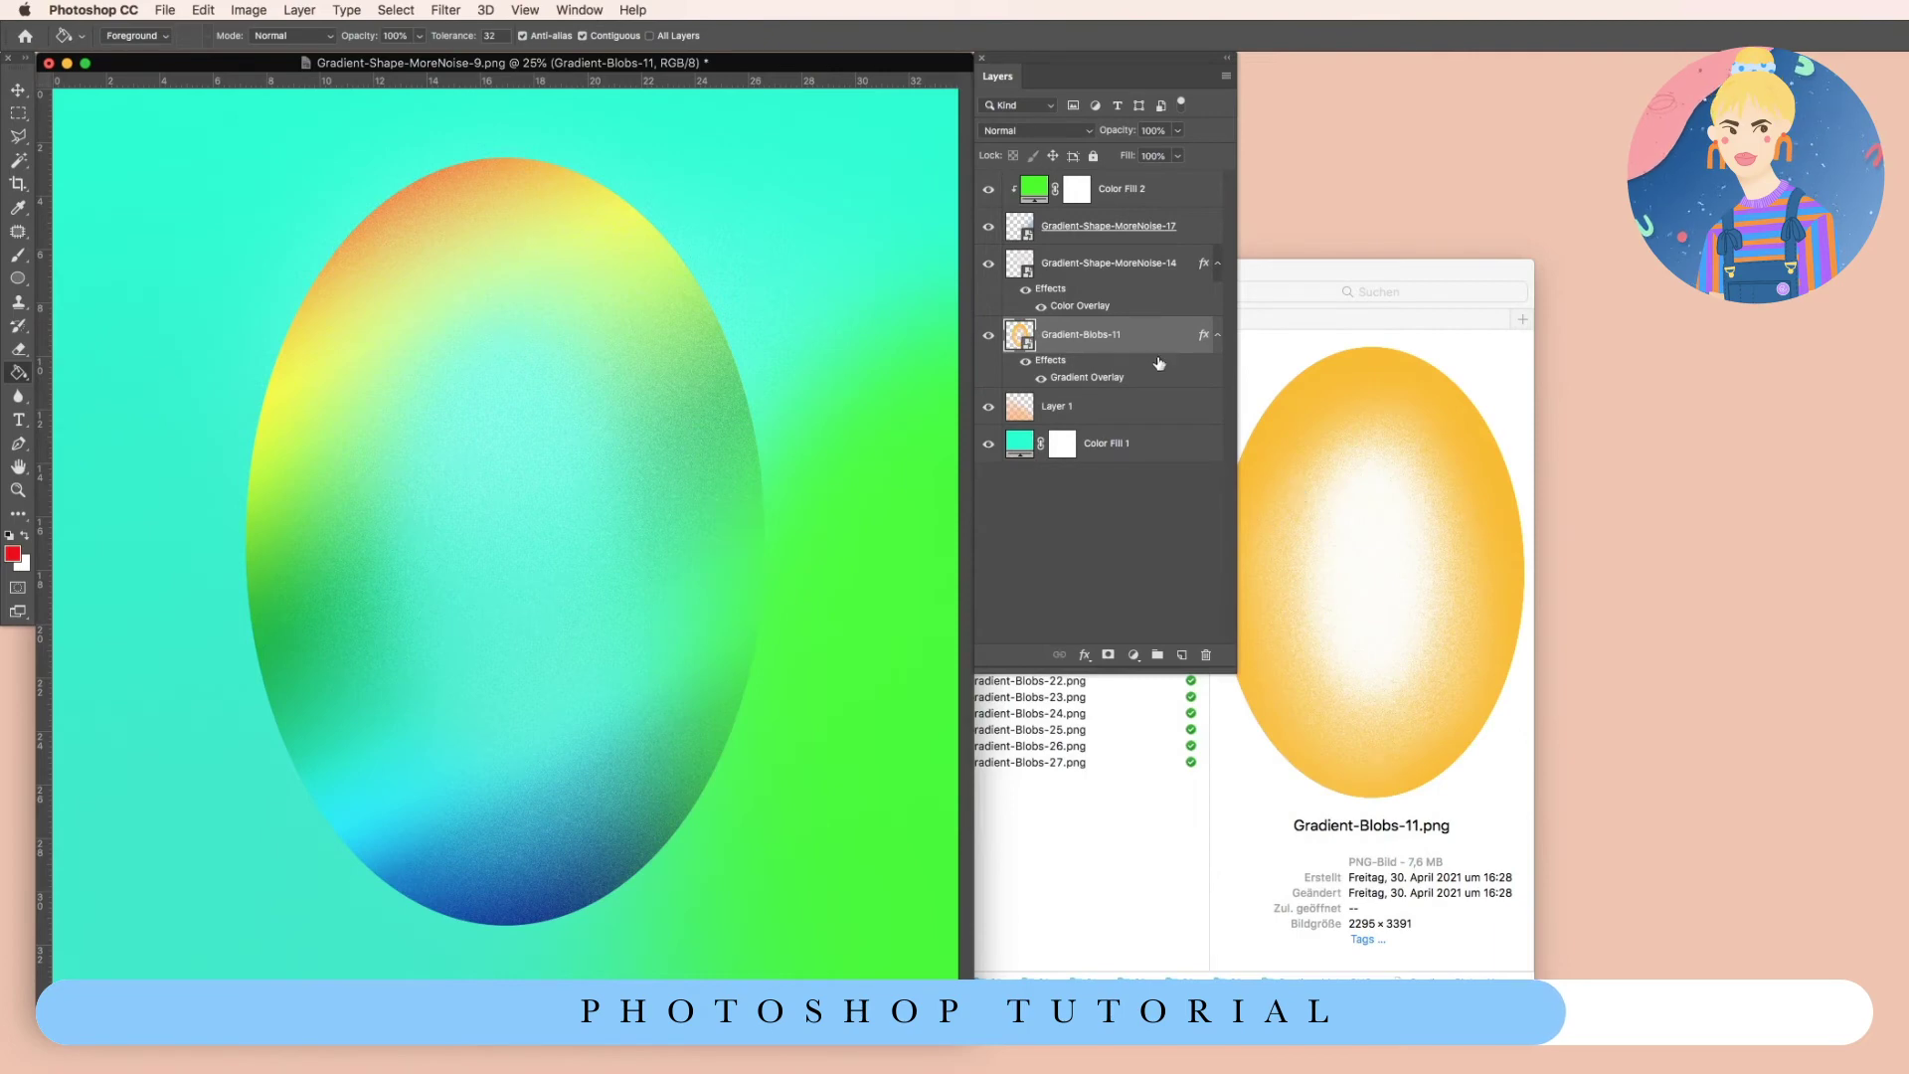
click(1004, 130)
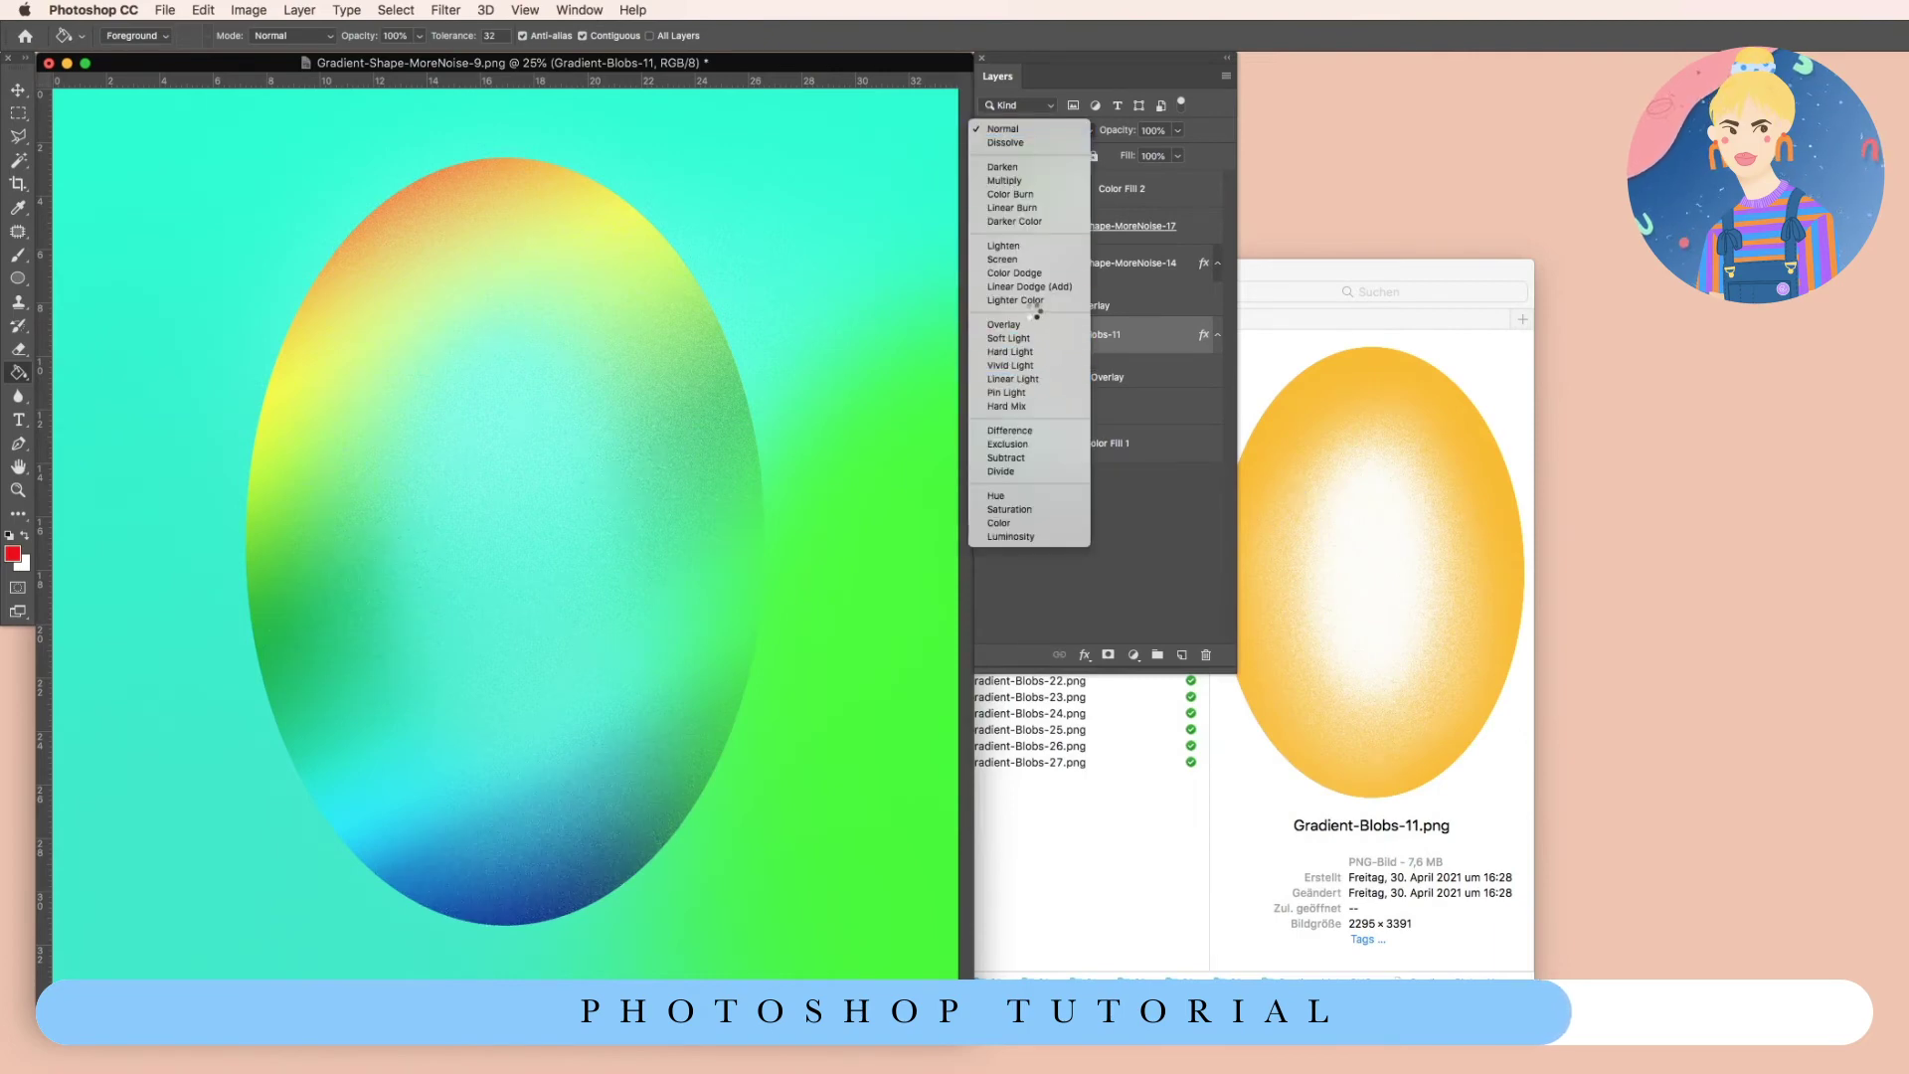
click(1171, 533)
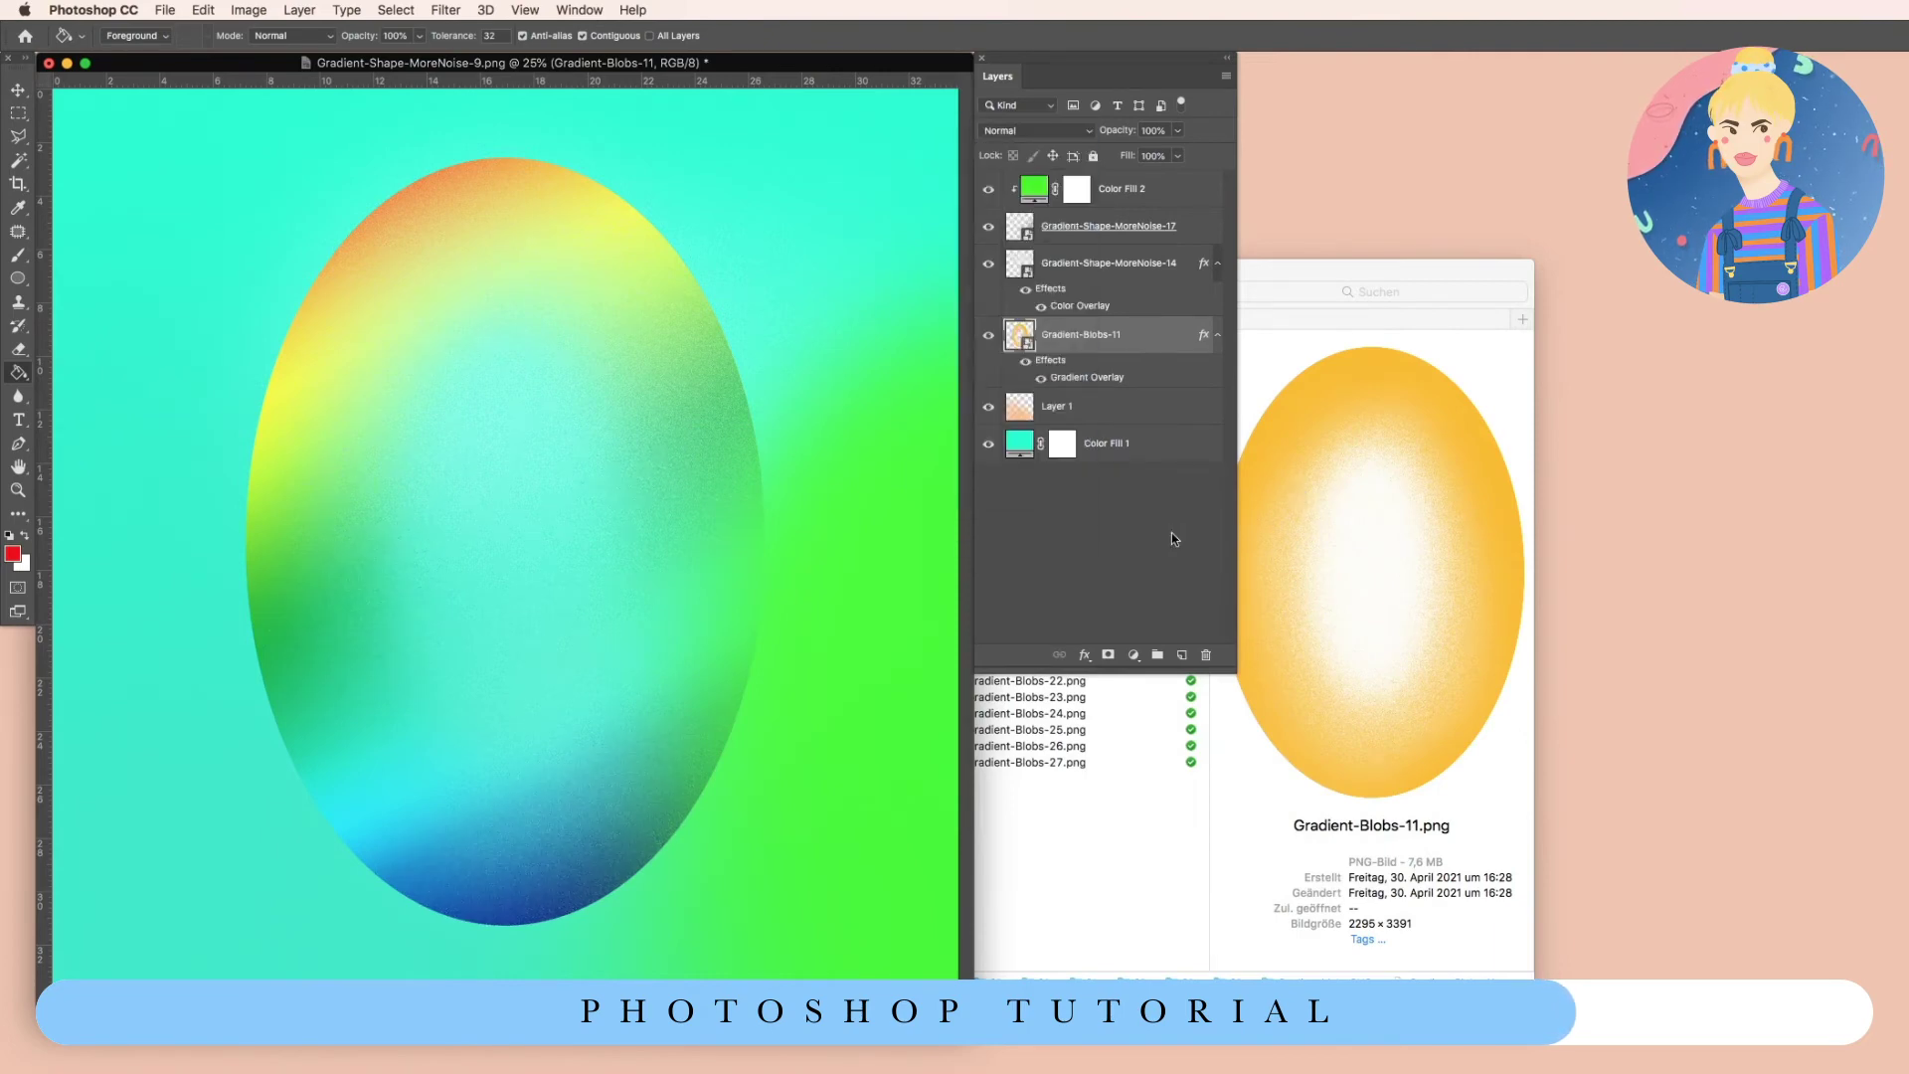
Place 01_Grain.png from Finder into the Photoshop document and move its layer above all the other layers.
click(1143, 861)
click(751, 341)
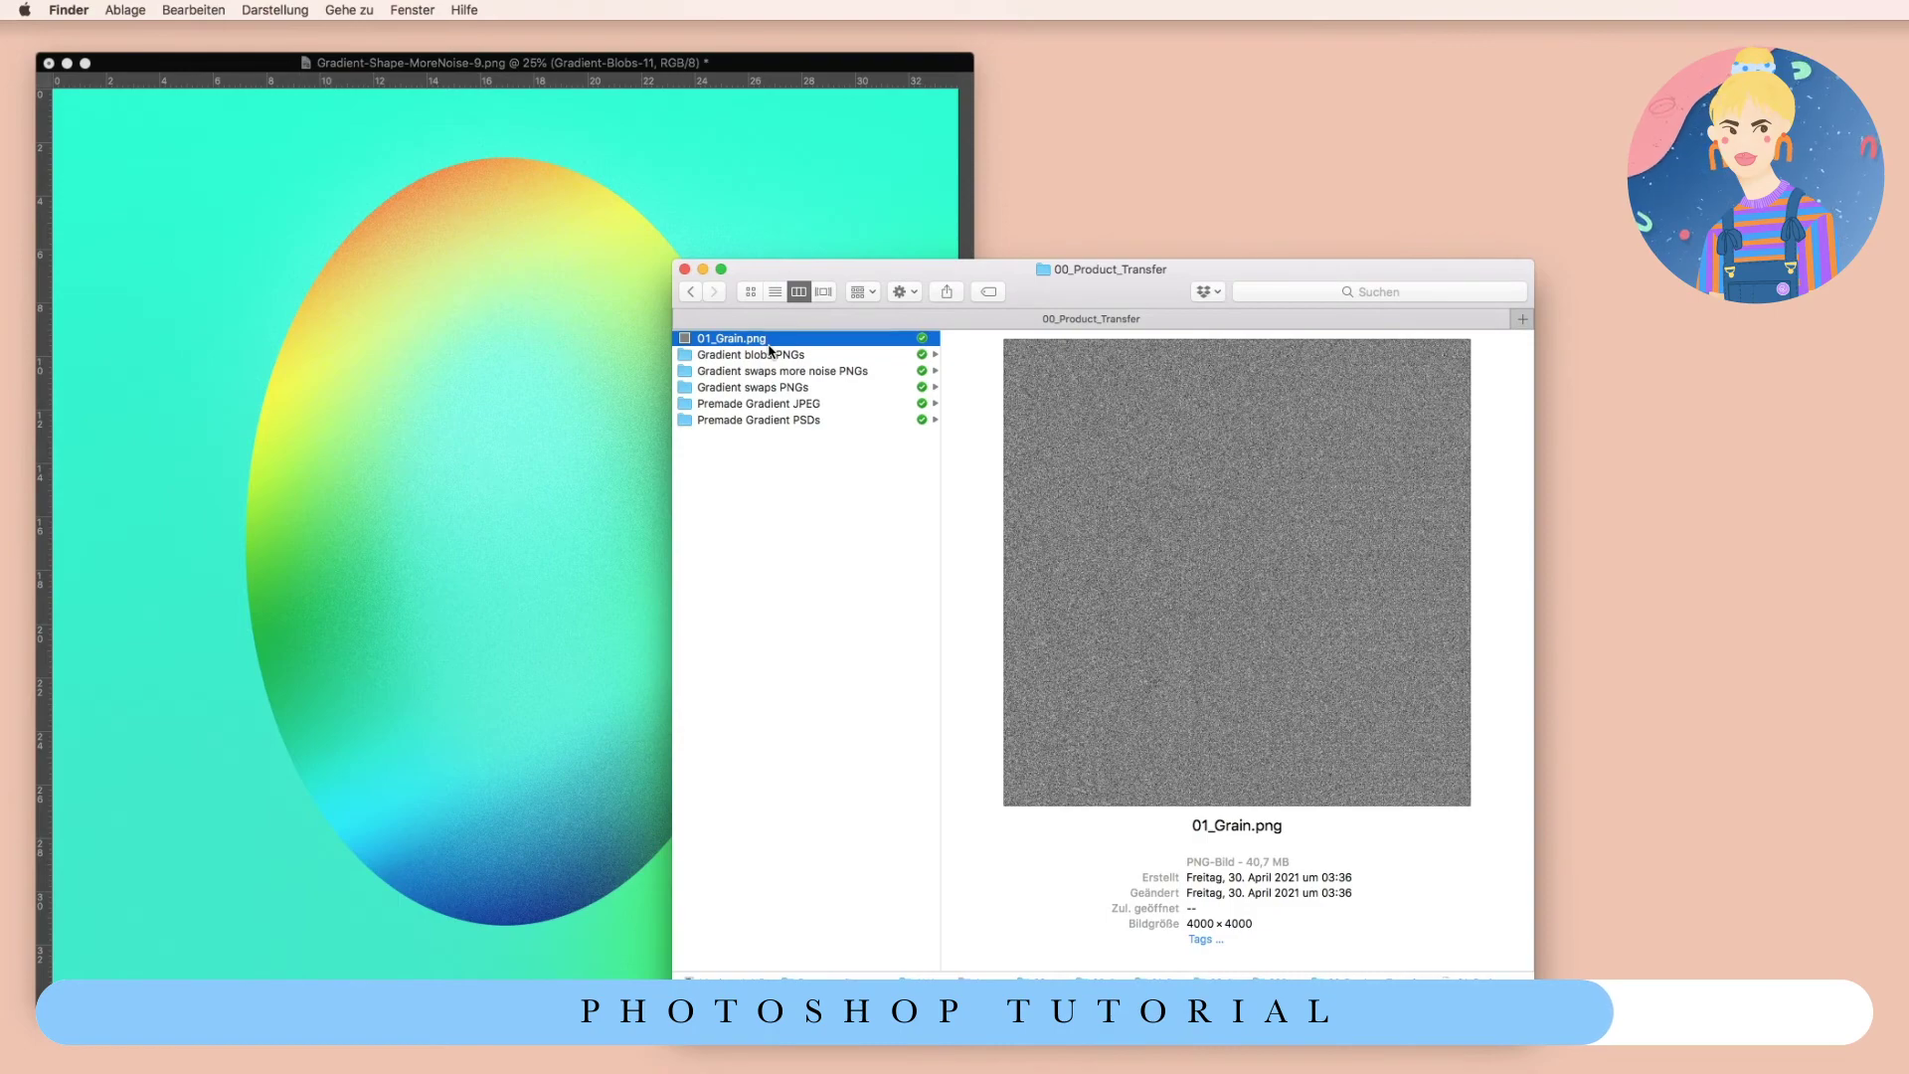
drag(769, 348, 308, 151)
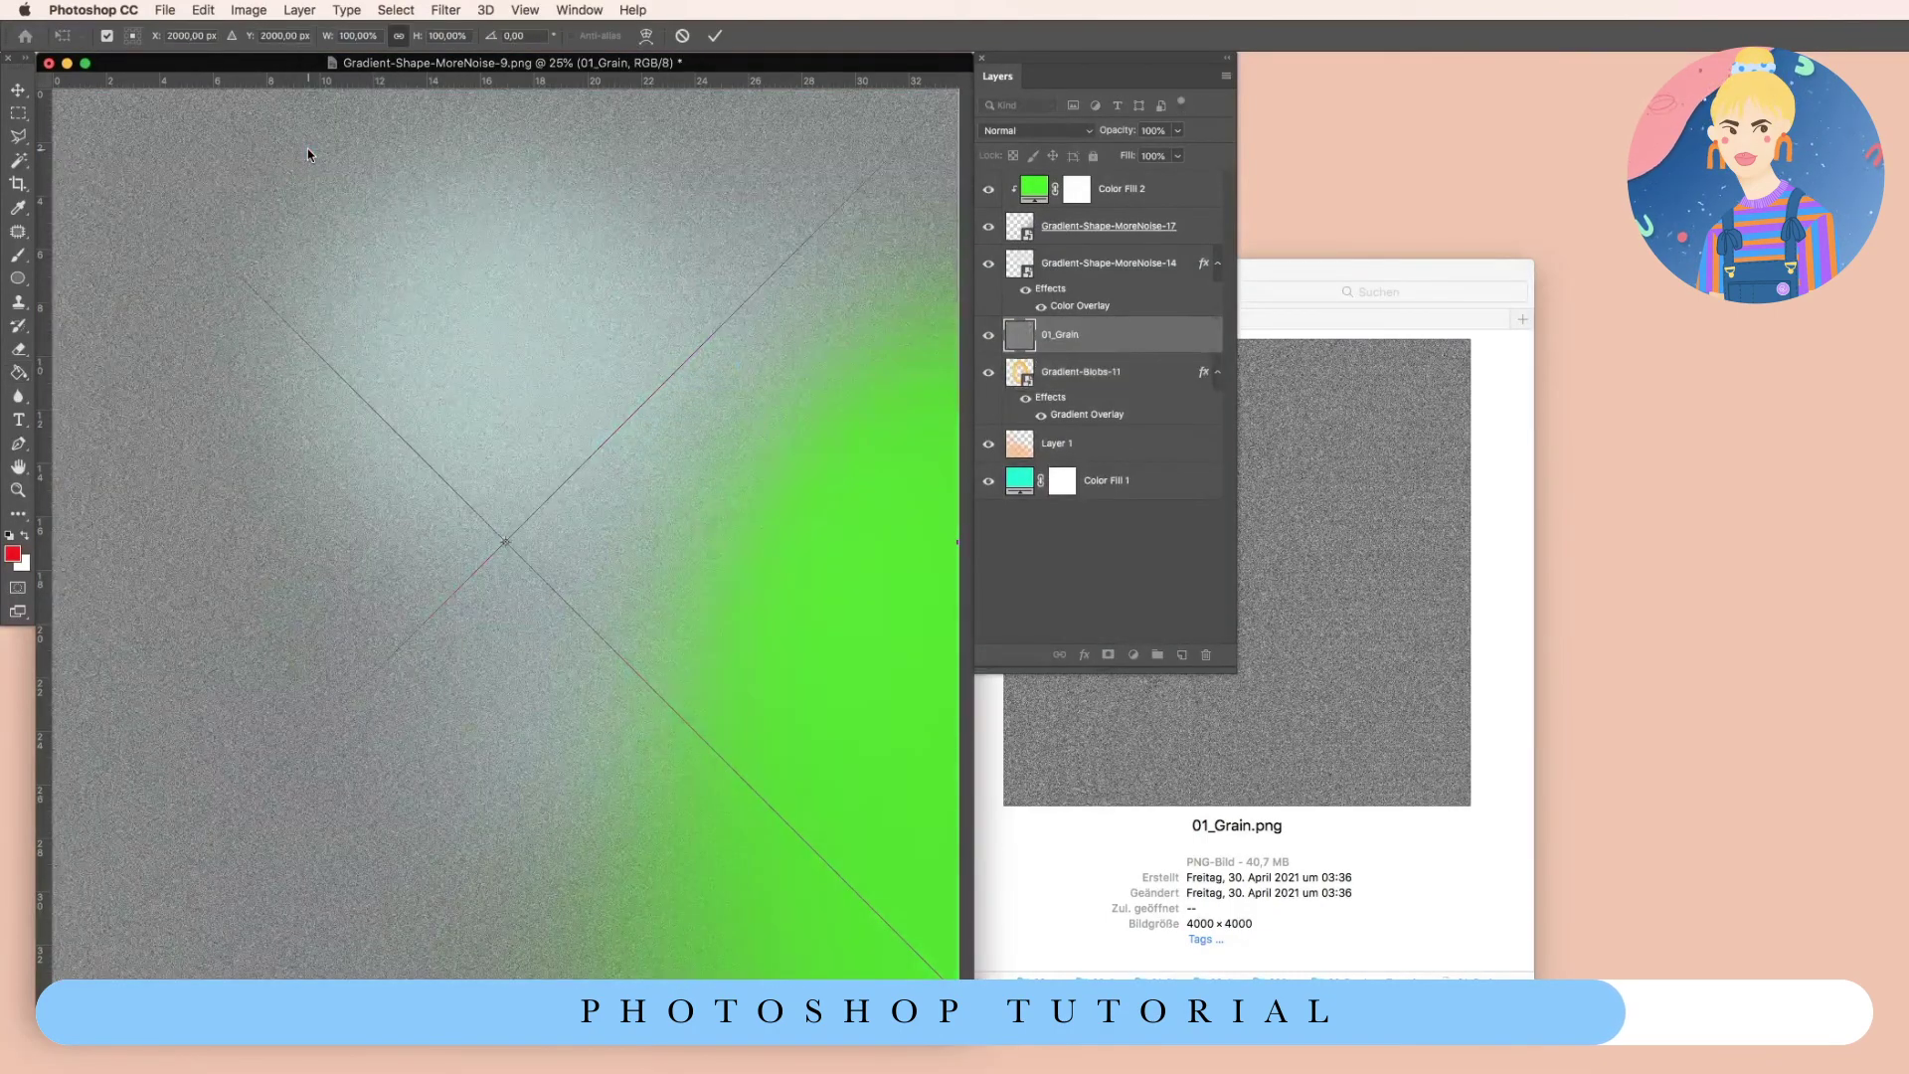
key(Return)
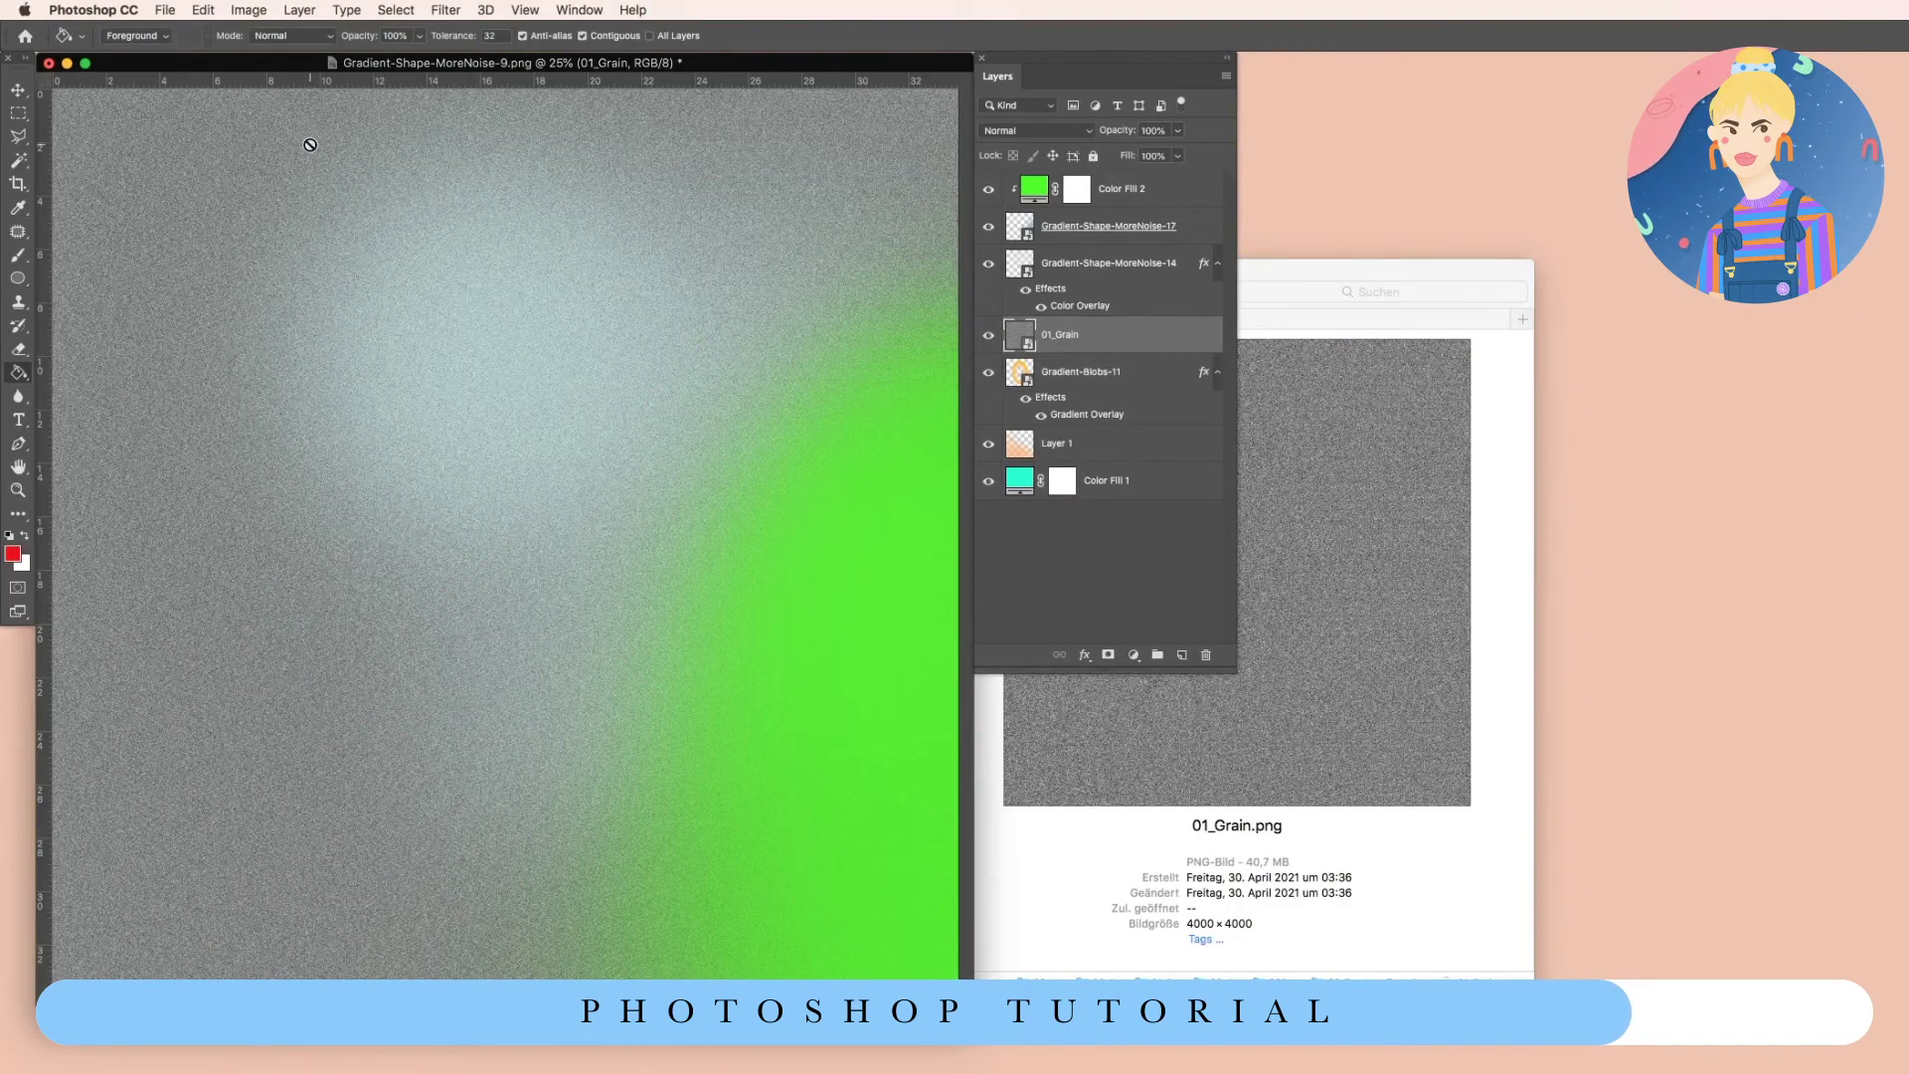
drag(1092, 333, 1078, 186)
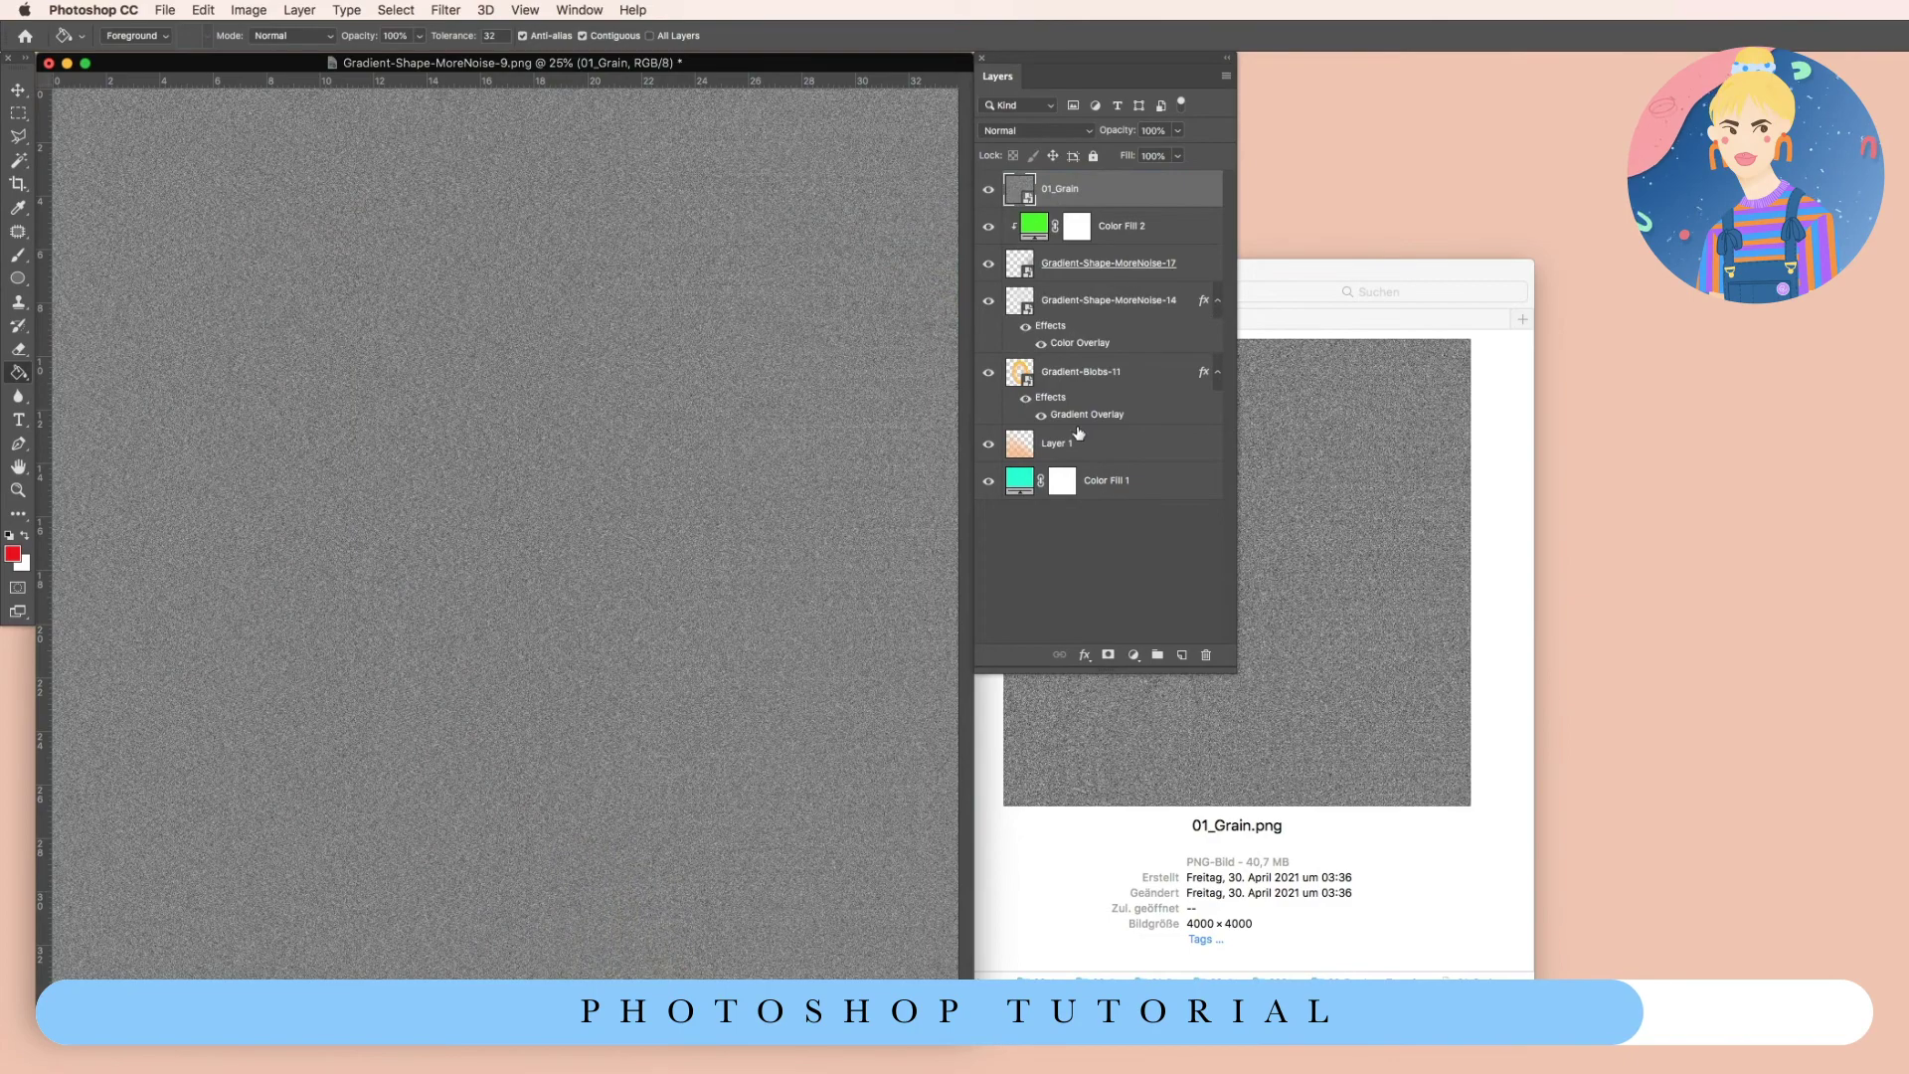
Set the 01_Grain layer's blend mode to Soft Light and toggle its visibility to compare the effect.
click(1059, 131)
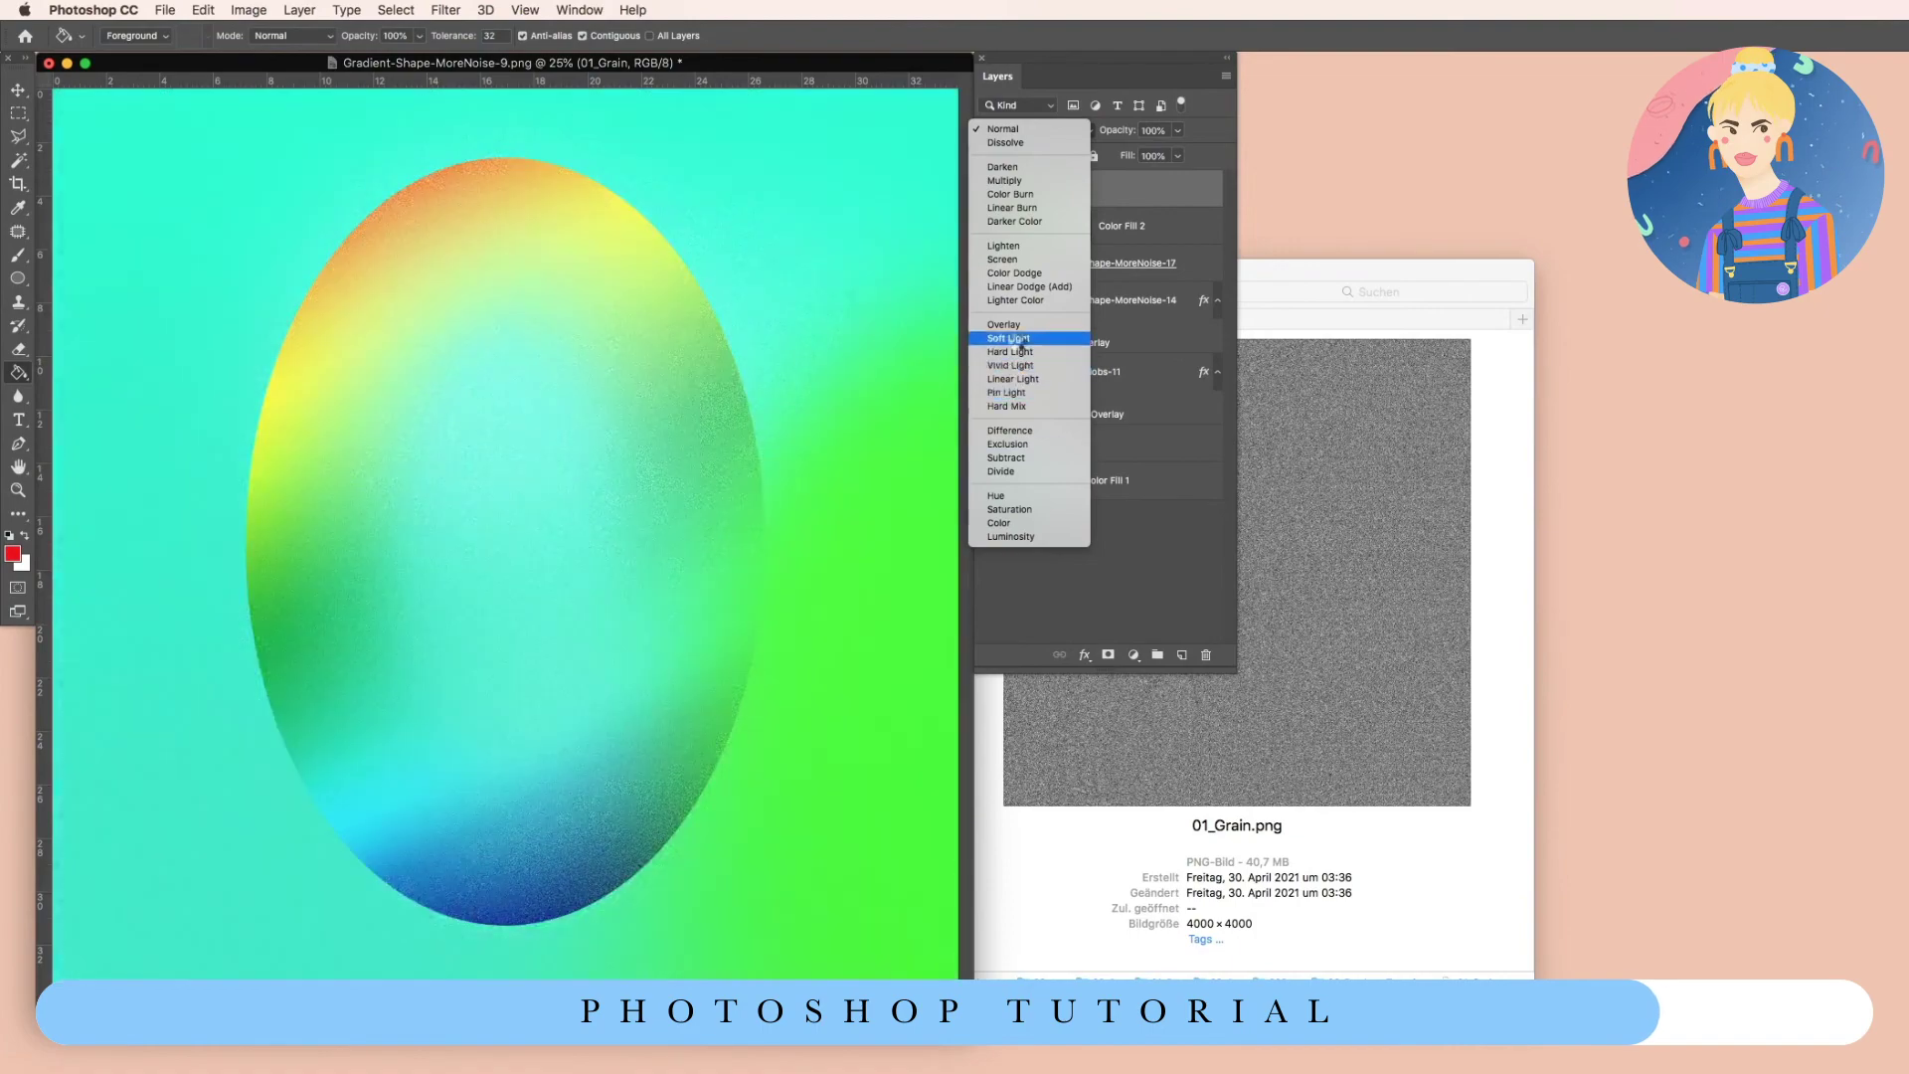
click(1008, 338)
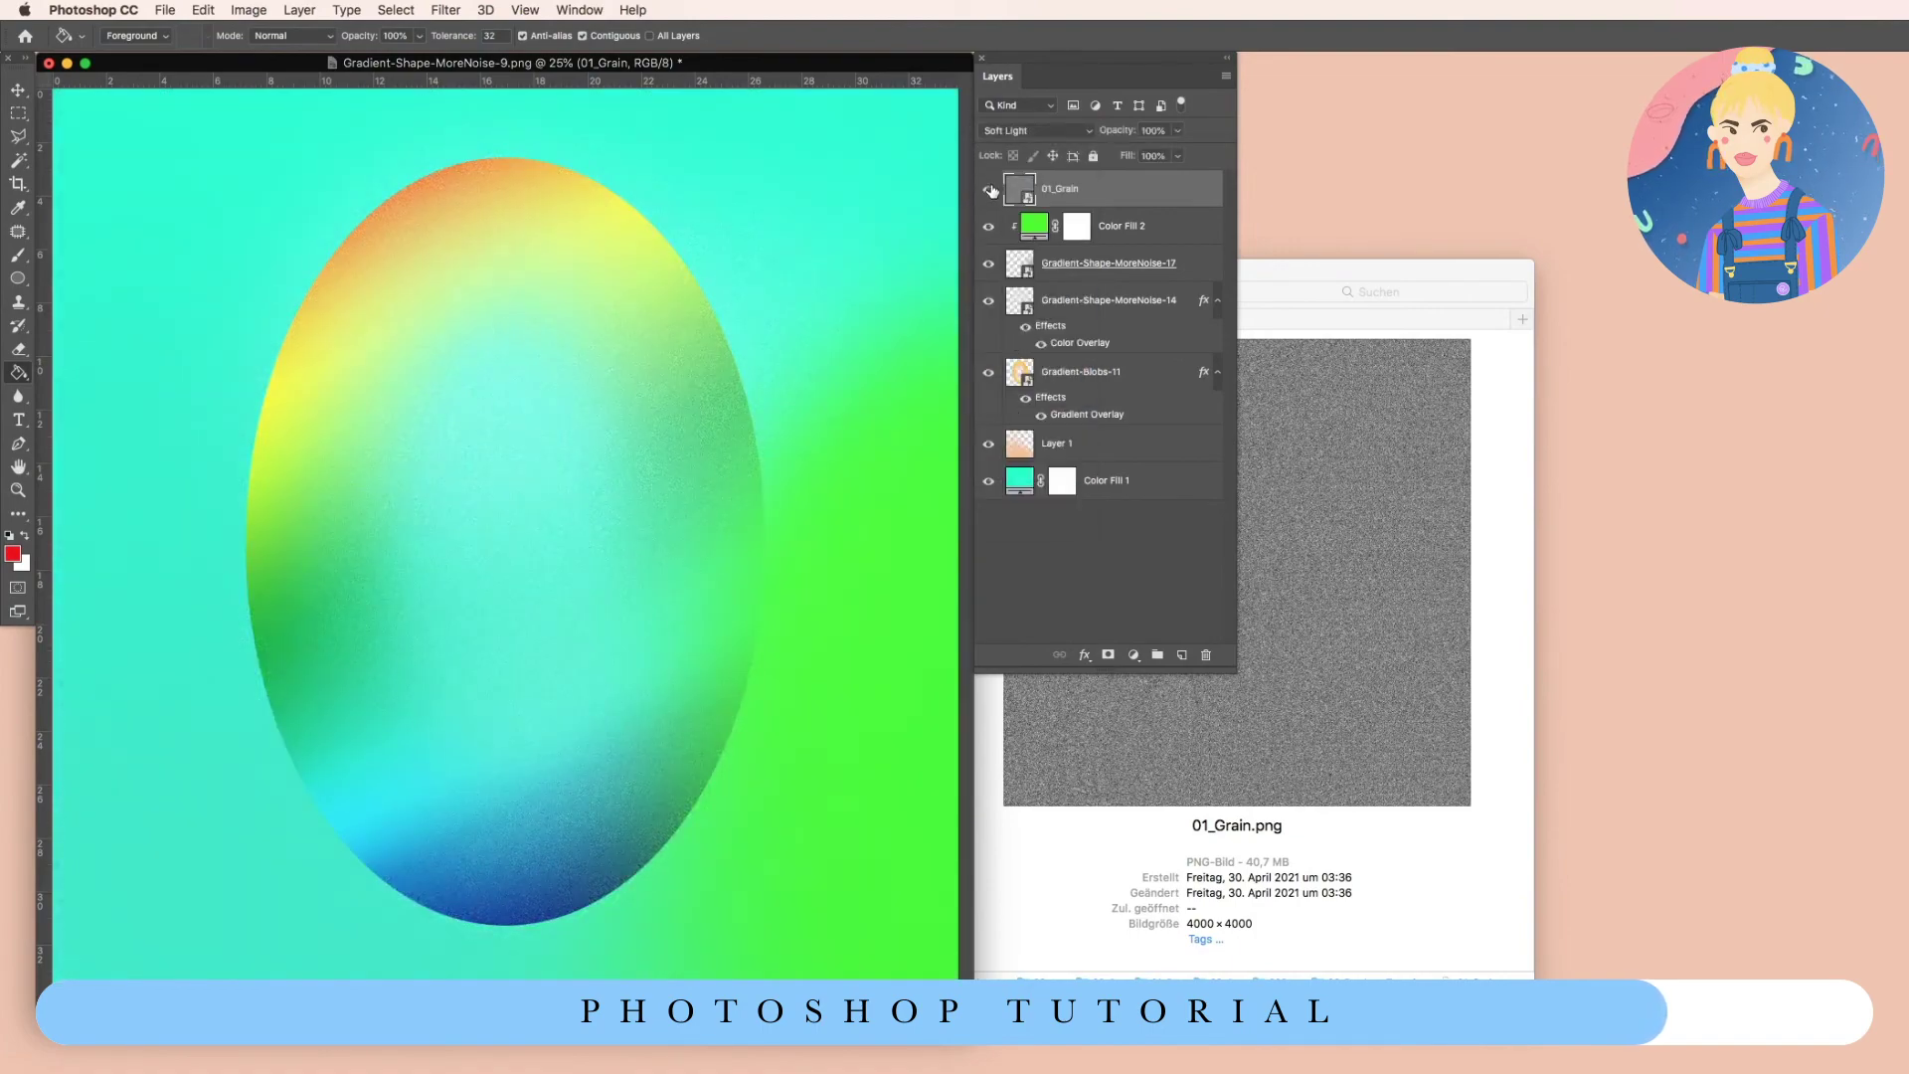
click(989, 190)
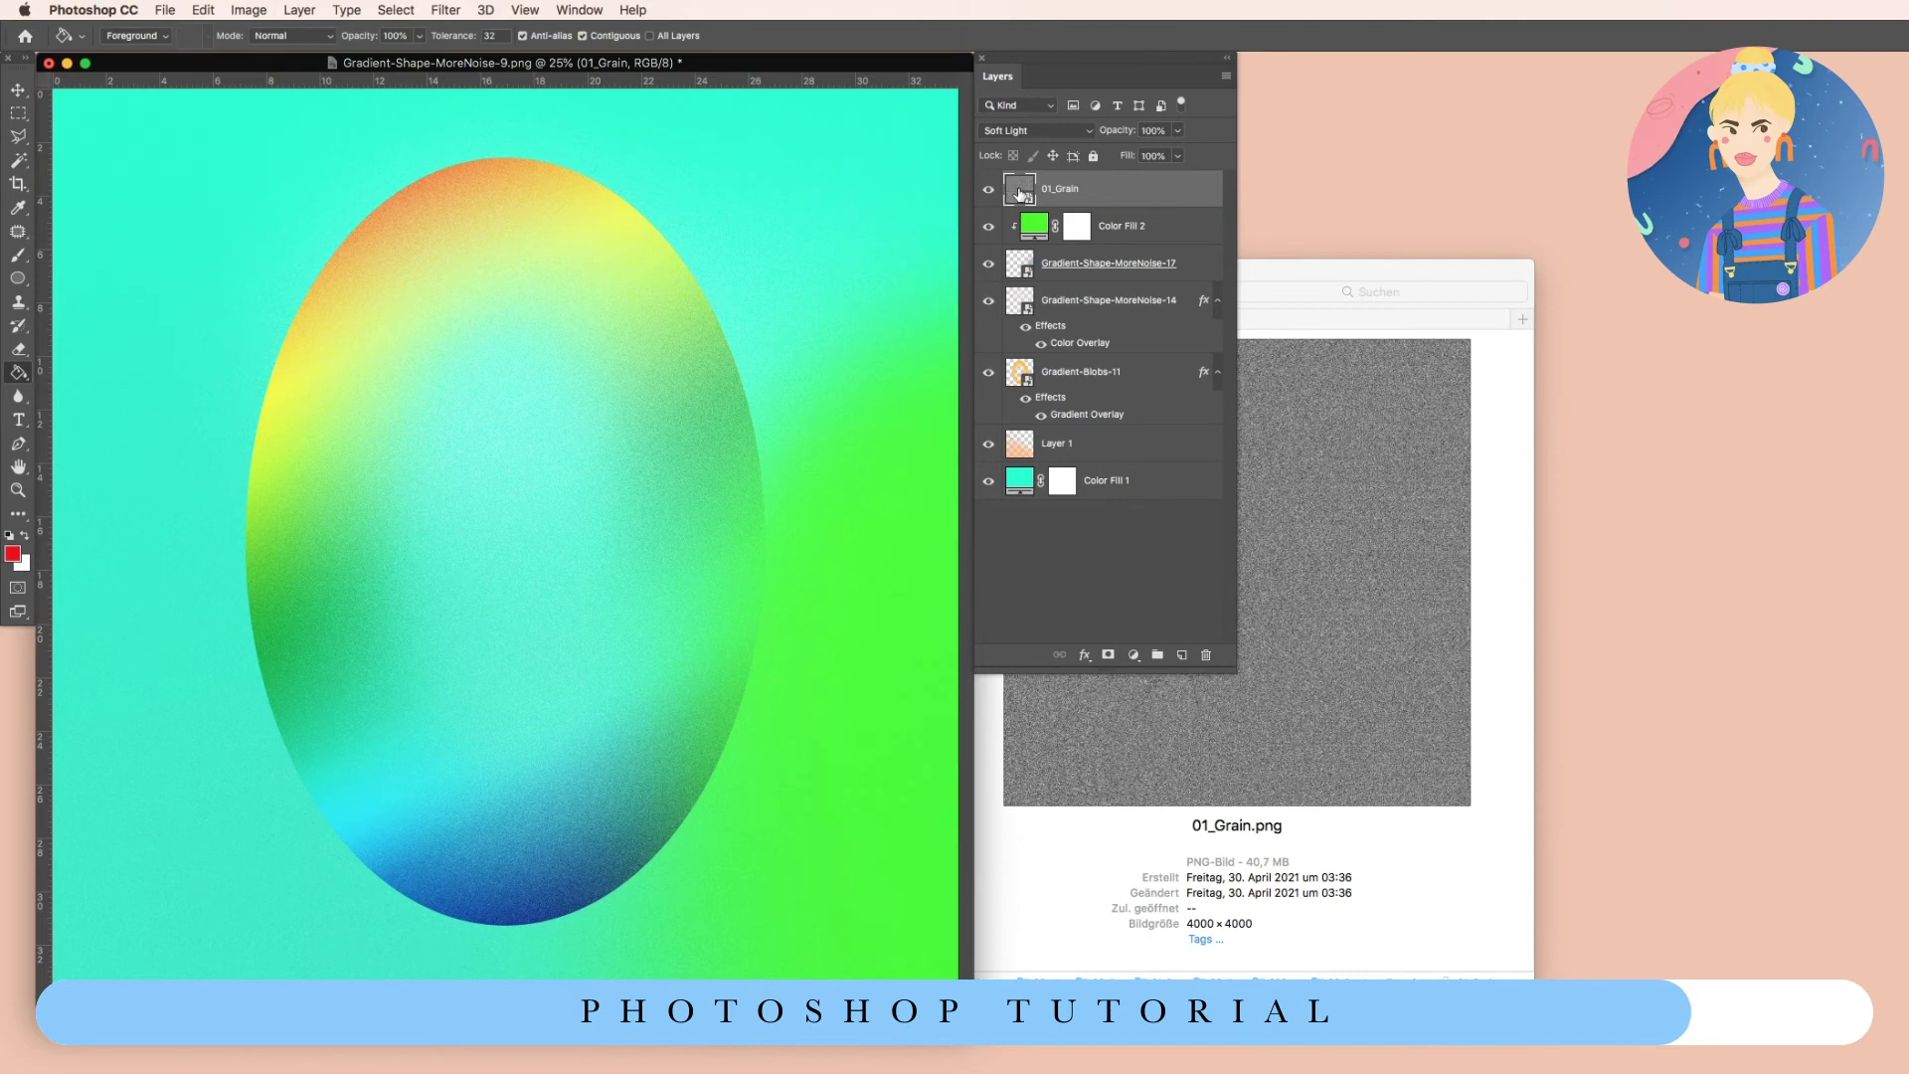
Apply a monochromatic Gaussian Add Noise filter of 47.15% to the 01_Grain layer.
click(446, 9)
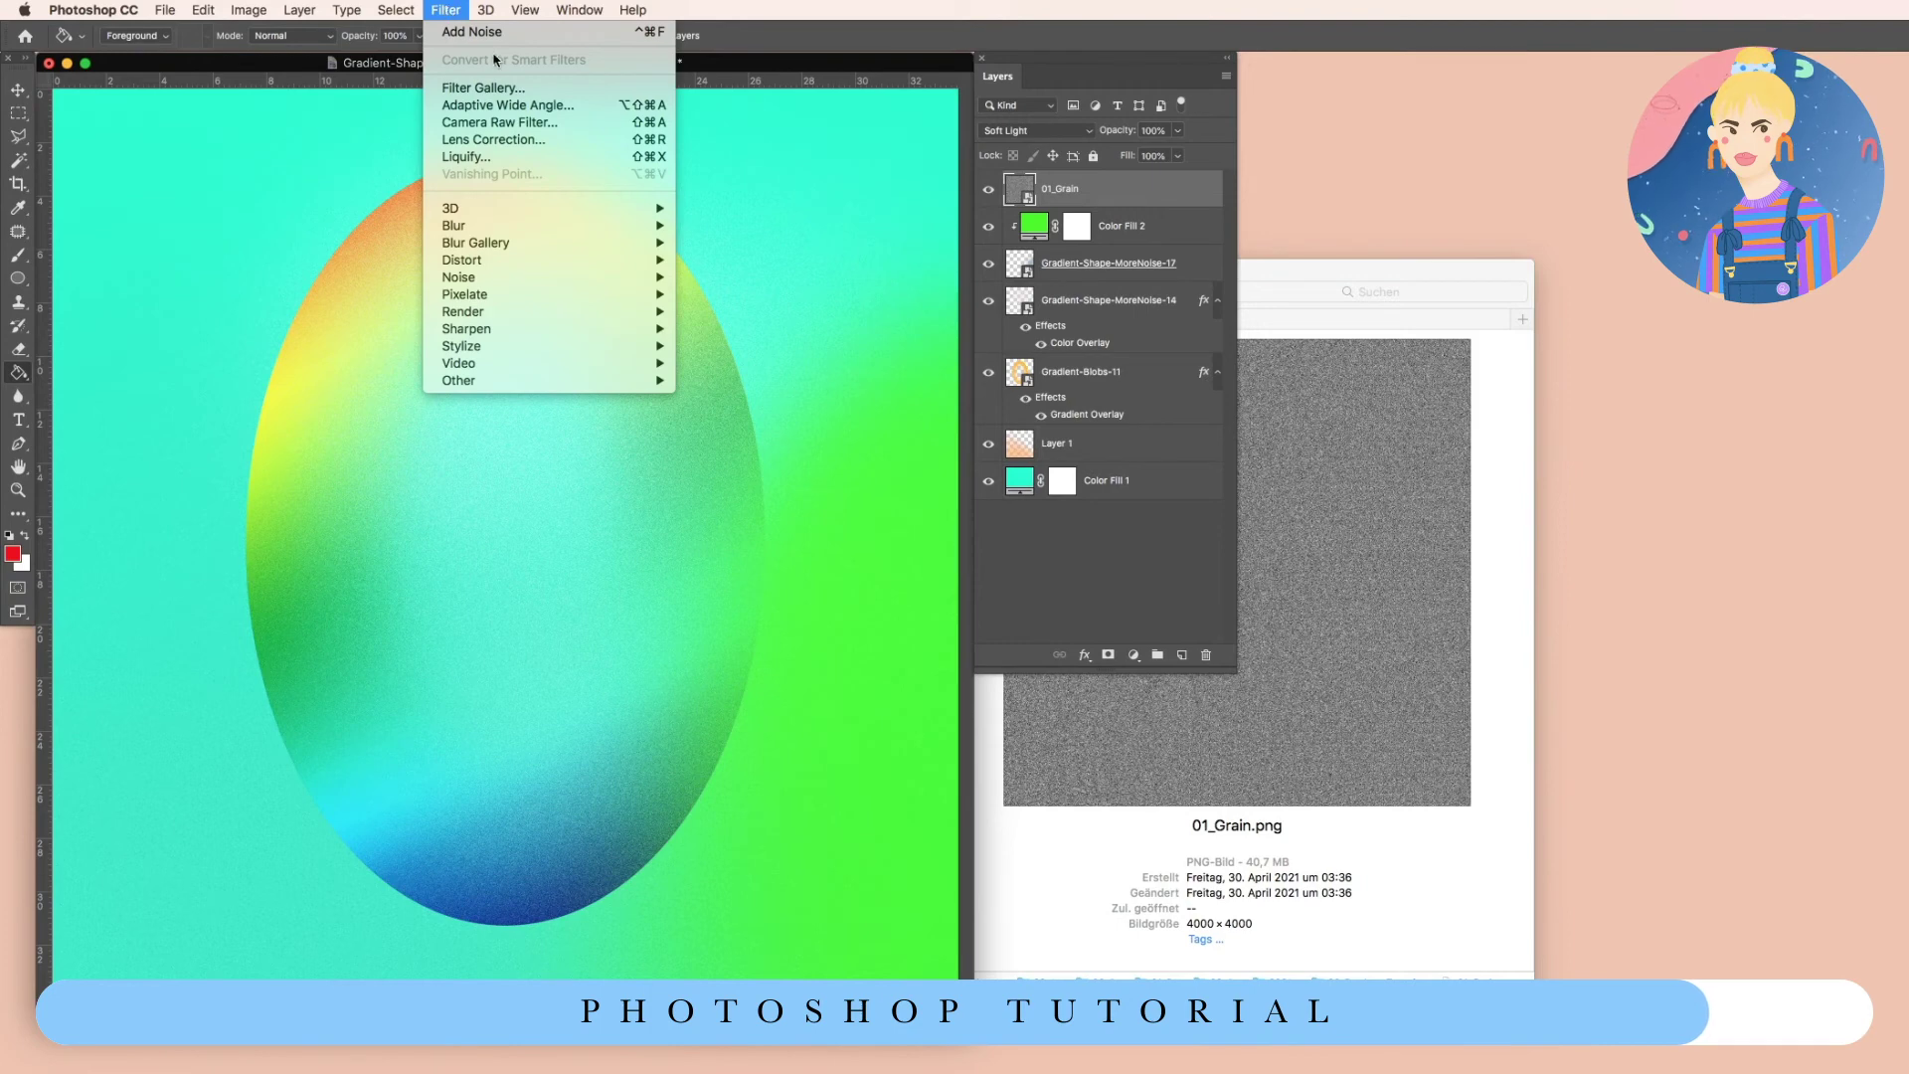
mouse_move(469, 281)
click(738, 280)
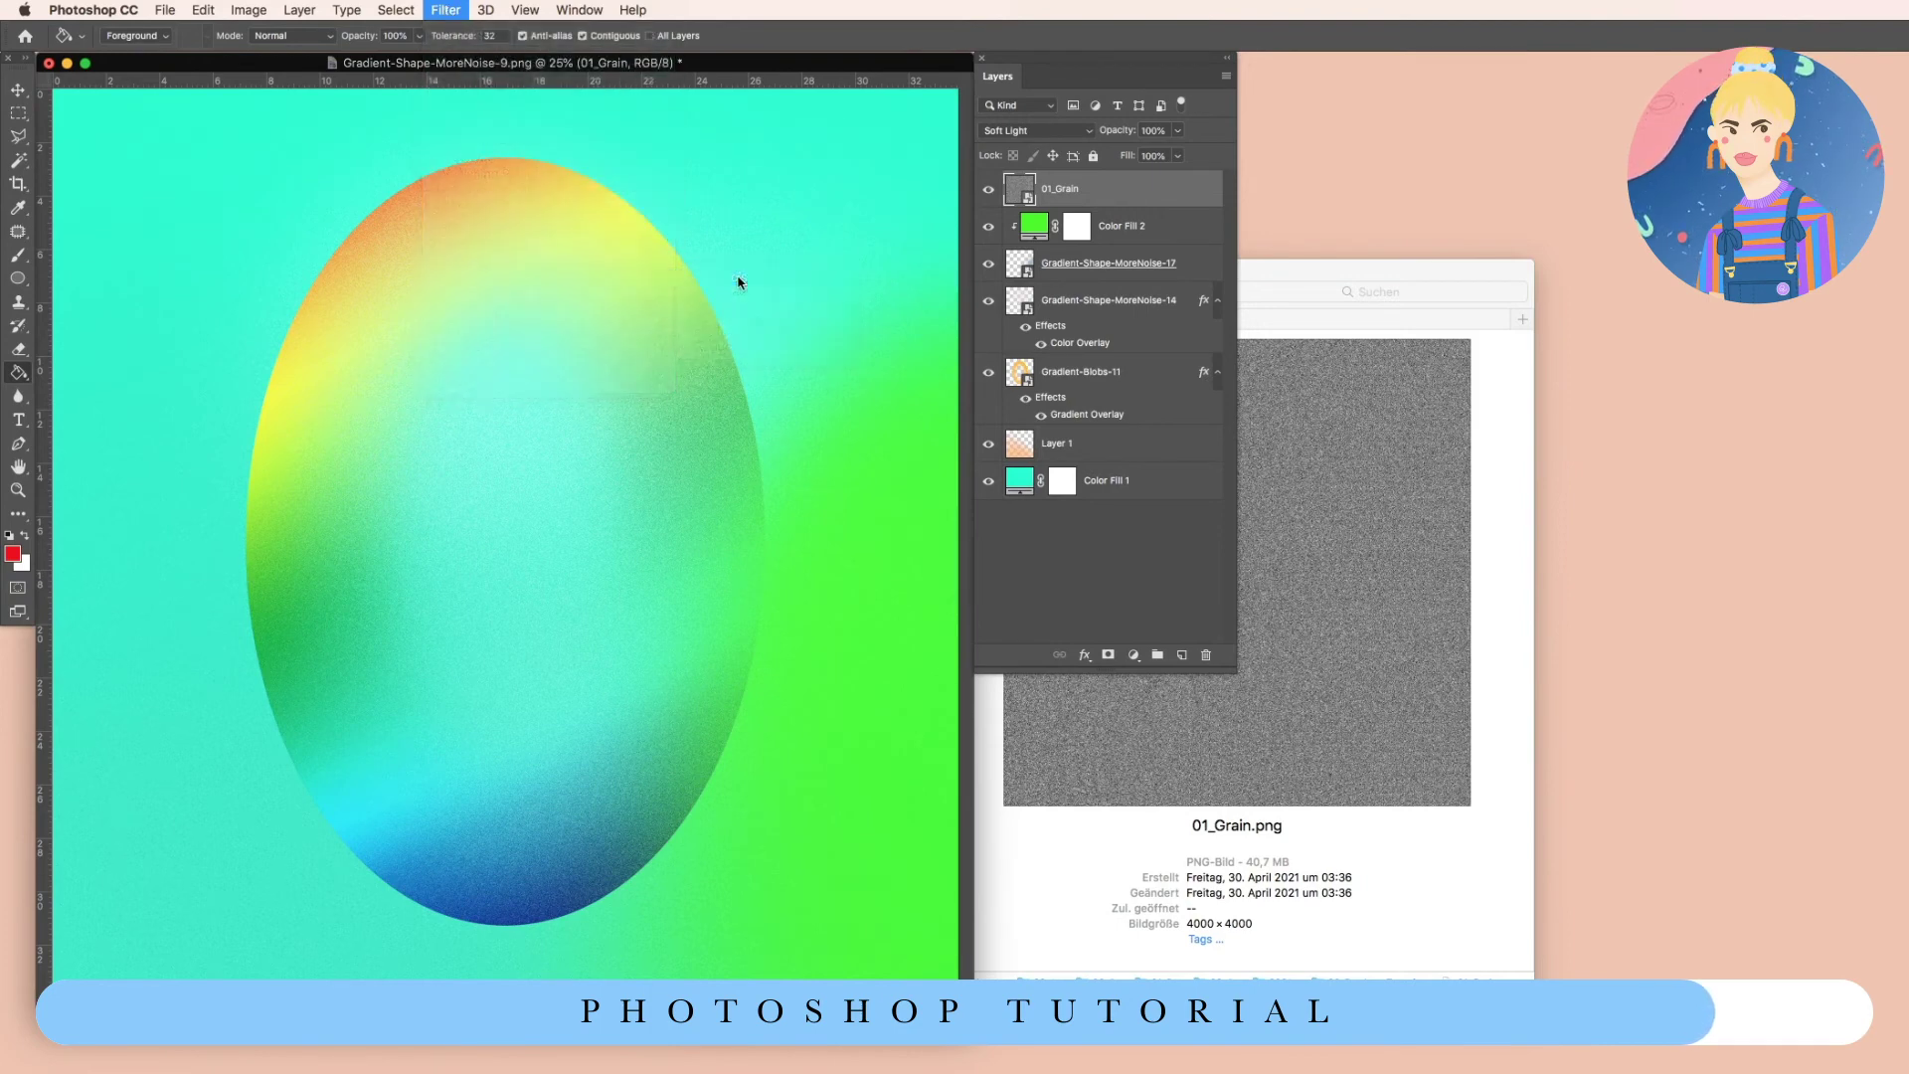
mouse_move(578, 545)
mouse_down()
mouse_move(609, 543)
mouse_move(593, 547)
mouse_up()
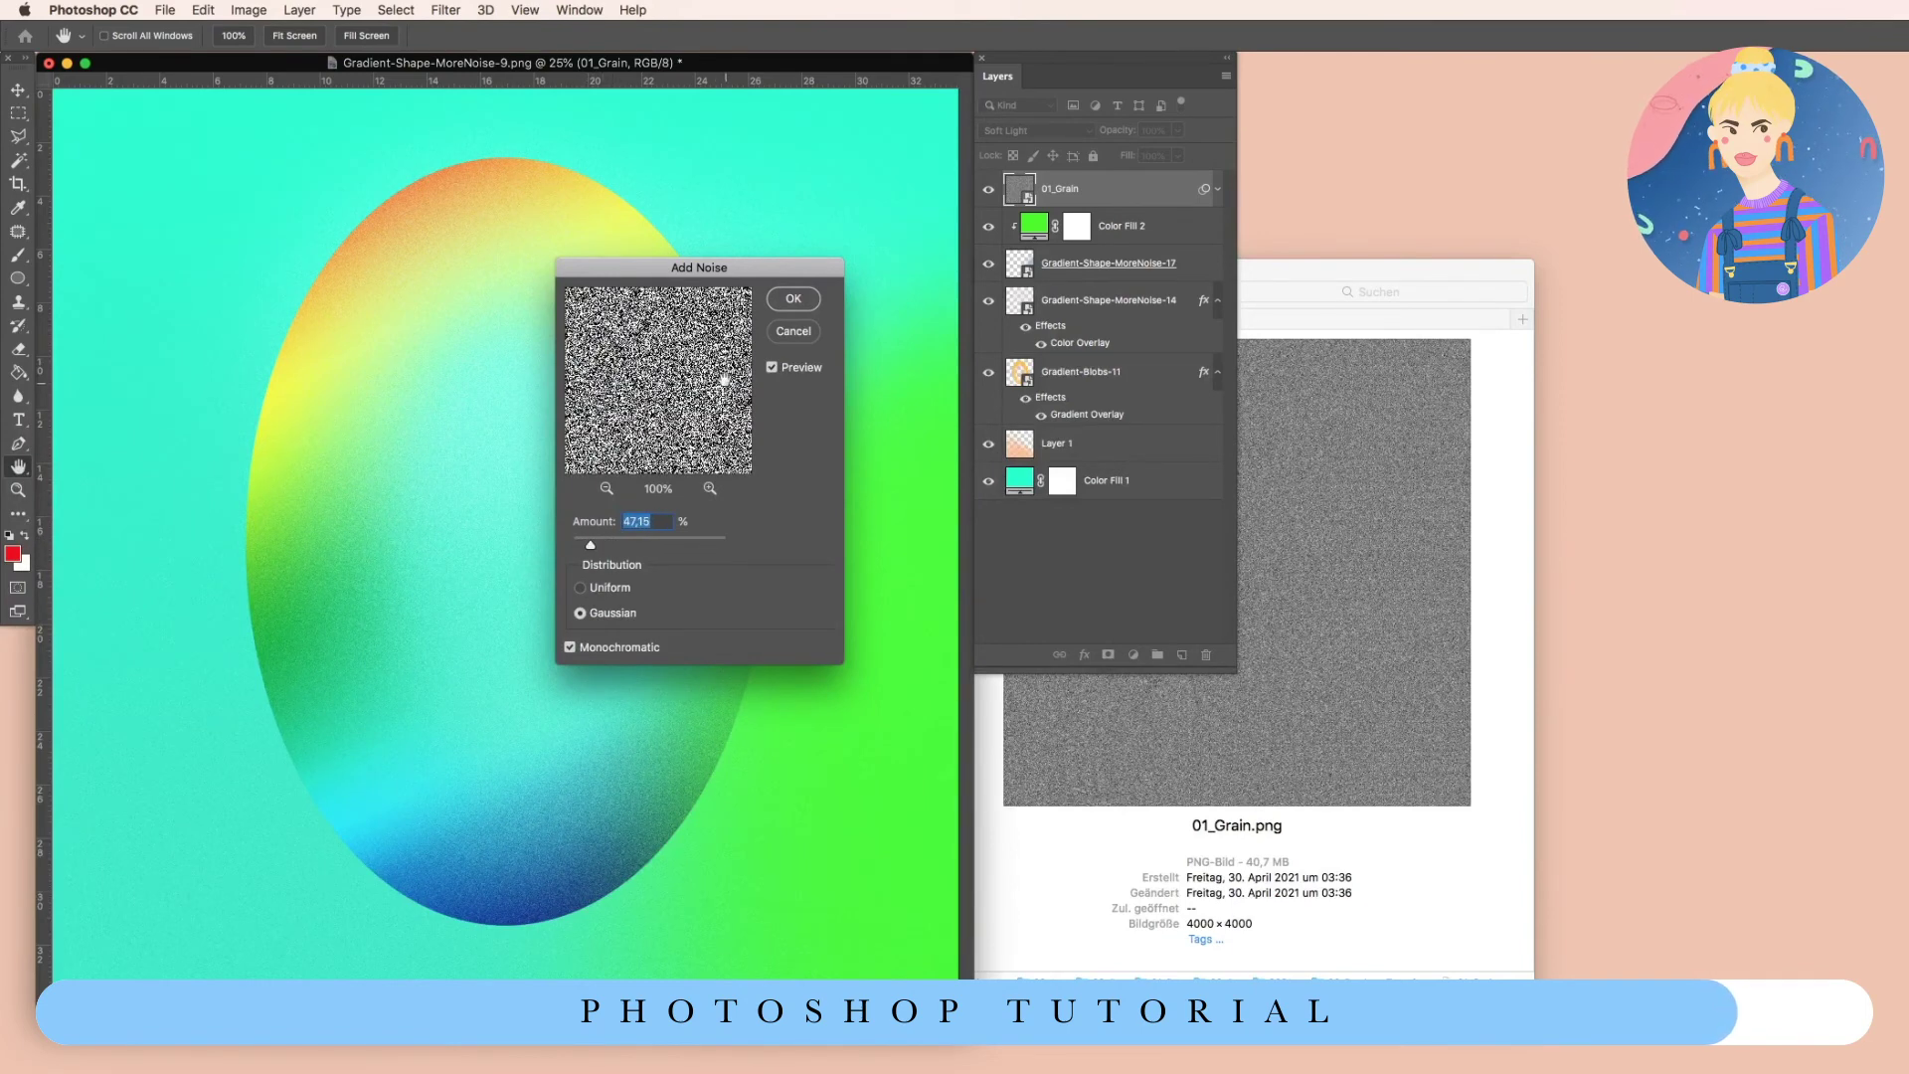
click(805, 299)
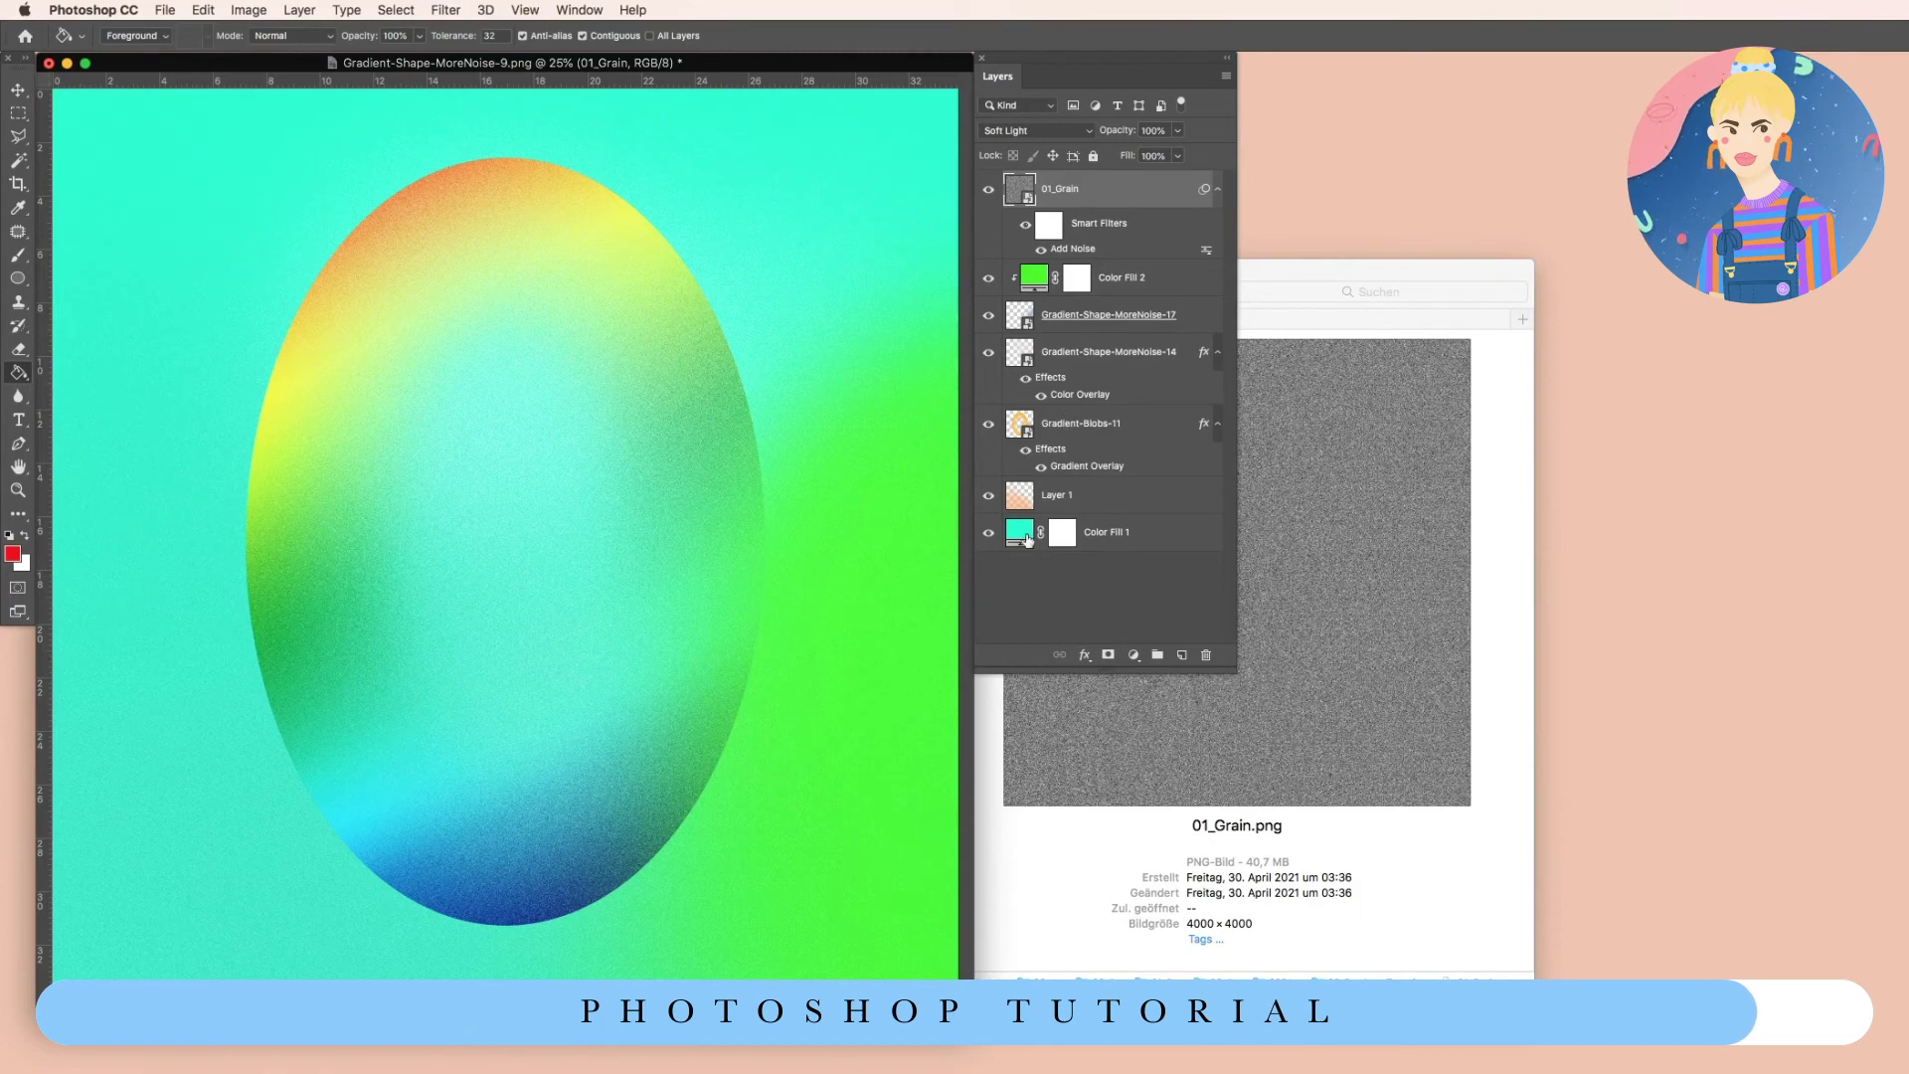
Change the Color Overlay of the Gradient-Shape-MoreNoise-14 layer to a saturated orange and toggle the 01_Grain layer's visibility to compare.
double_click(1075, 396)
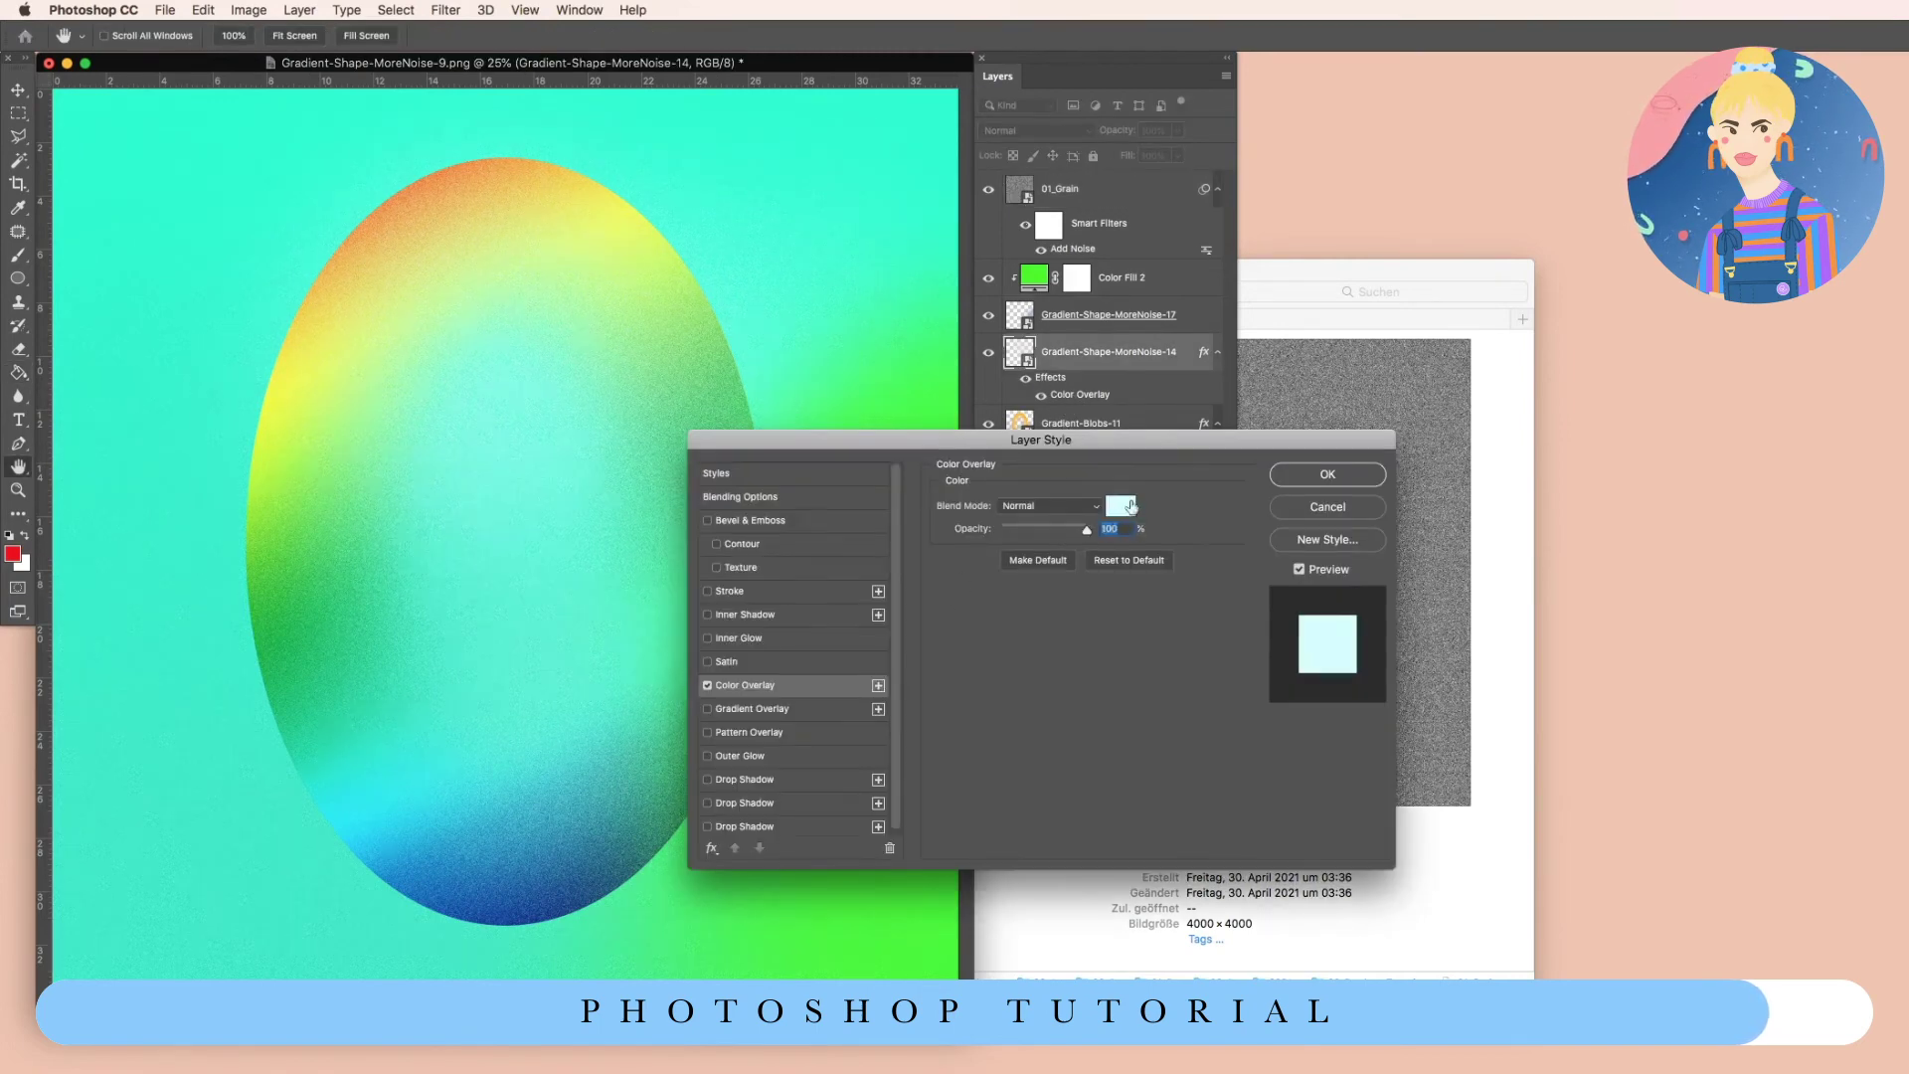
click(1123, 506)
drag(613, 473, 612, 572)
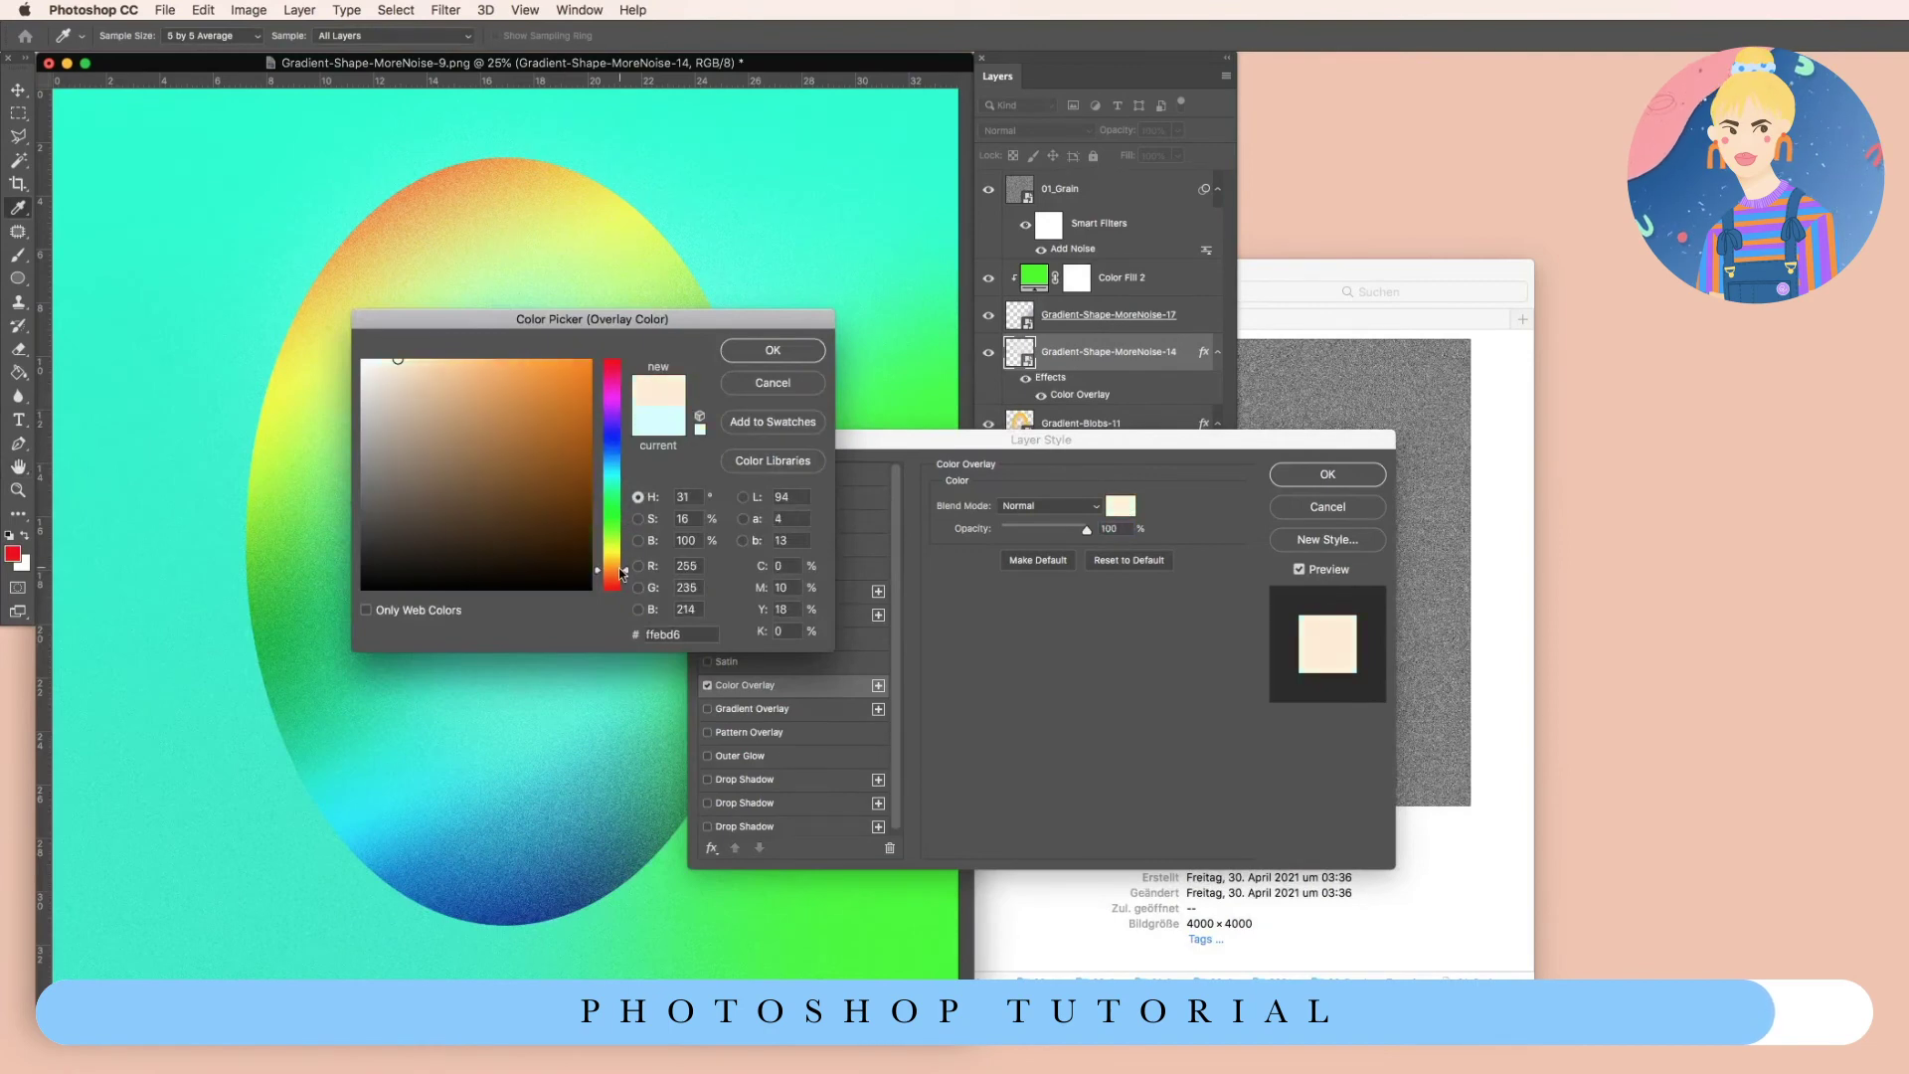
click(591, 361)
click(774, 352)
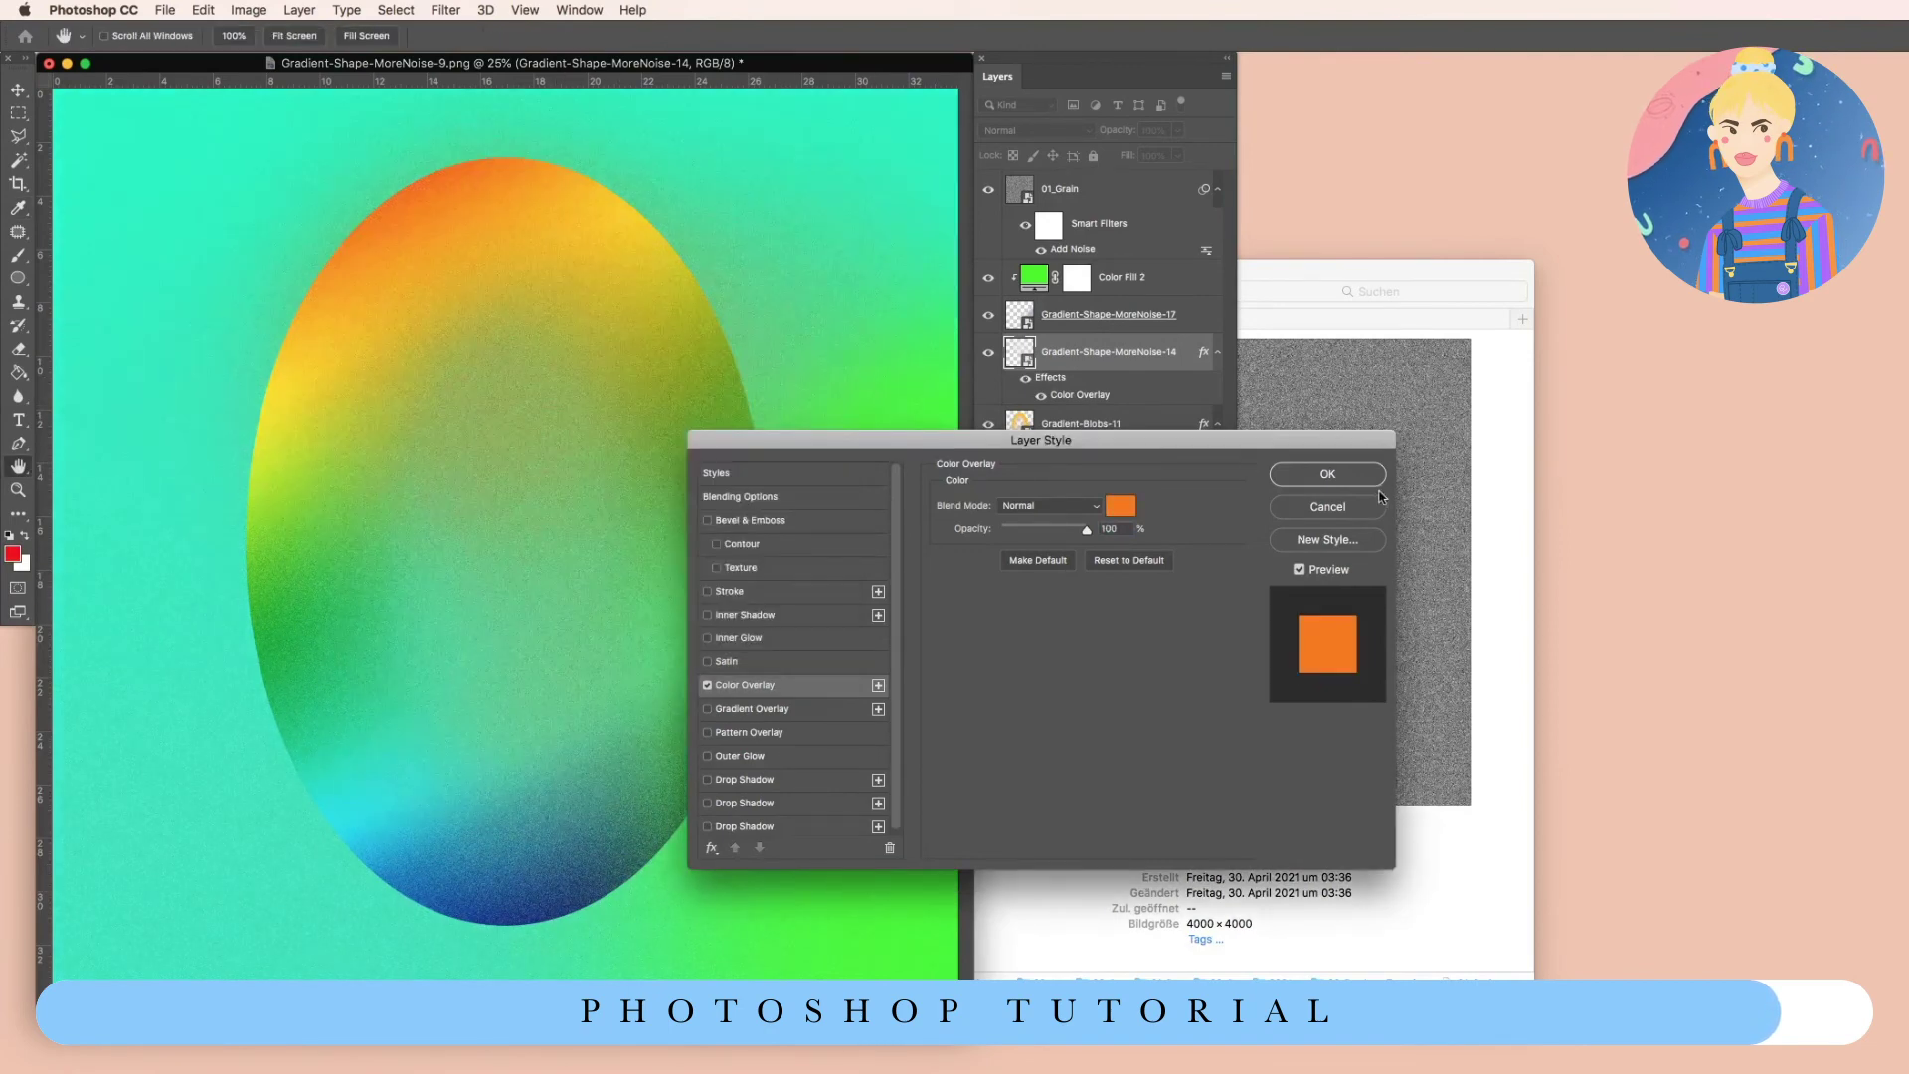
click(1332, 475)
key(g)
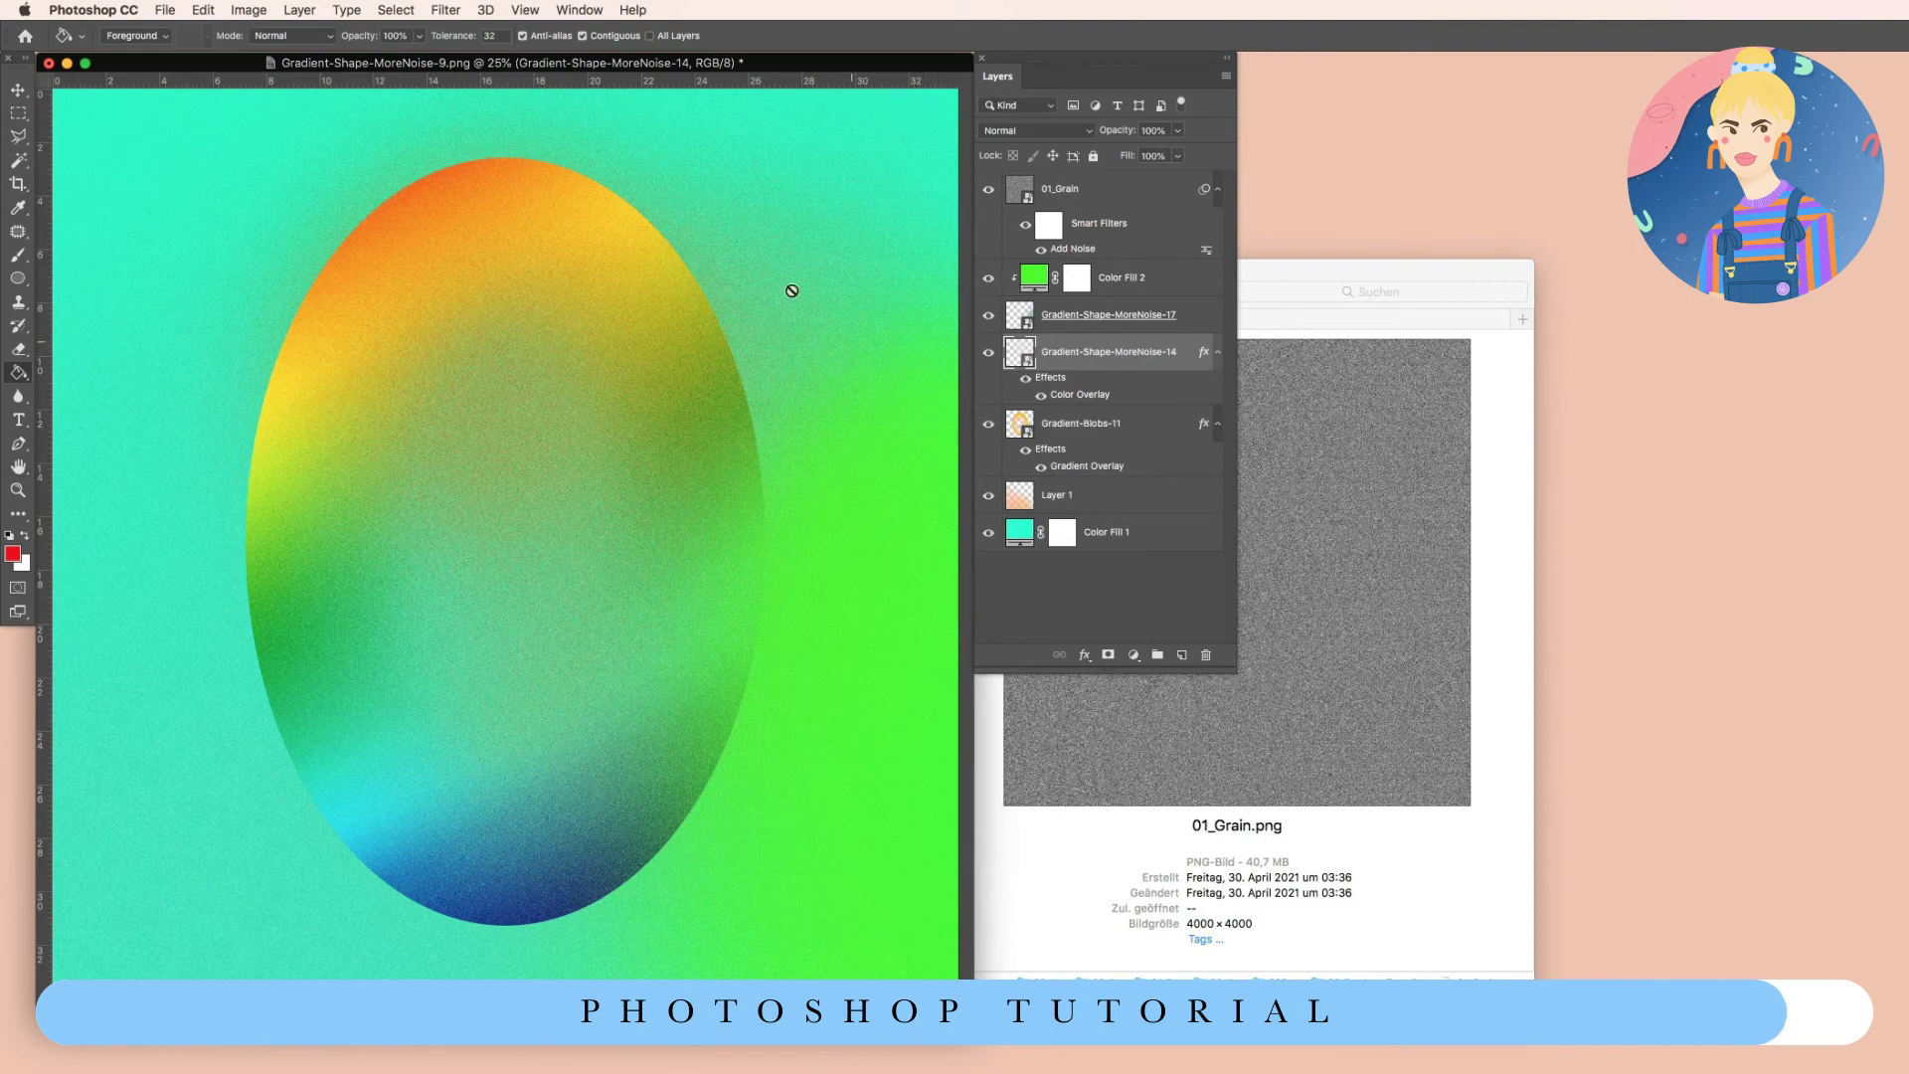
click(987, 189)
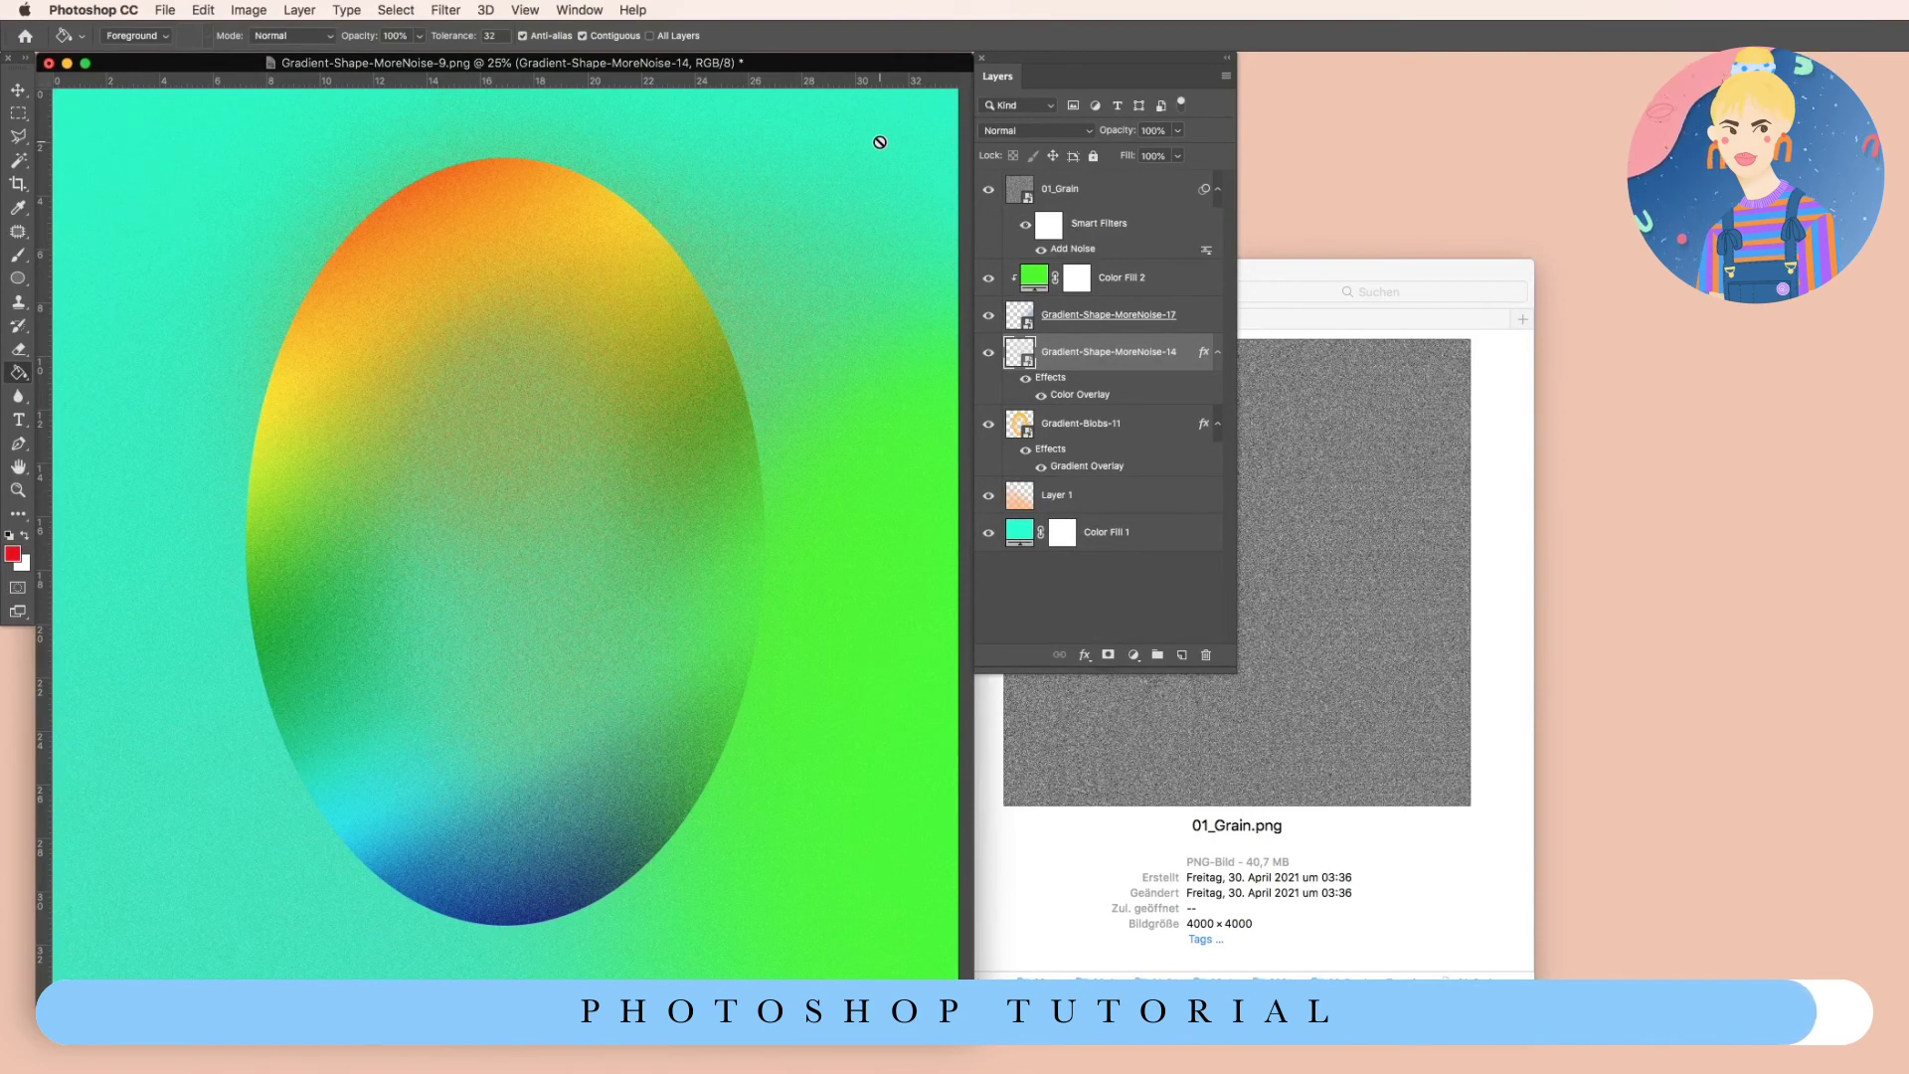
Switch to Finder, look through the Gradient blobs PNGs and Gradient swaps PNGs folders, and preview Gradient-Shape-7.png.
click(1329, 276)
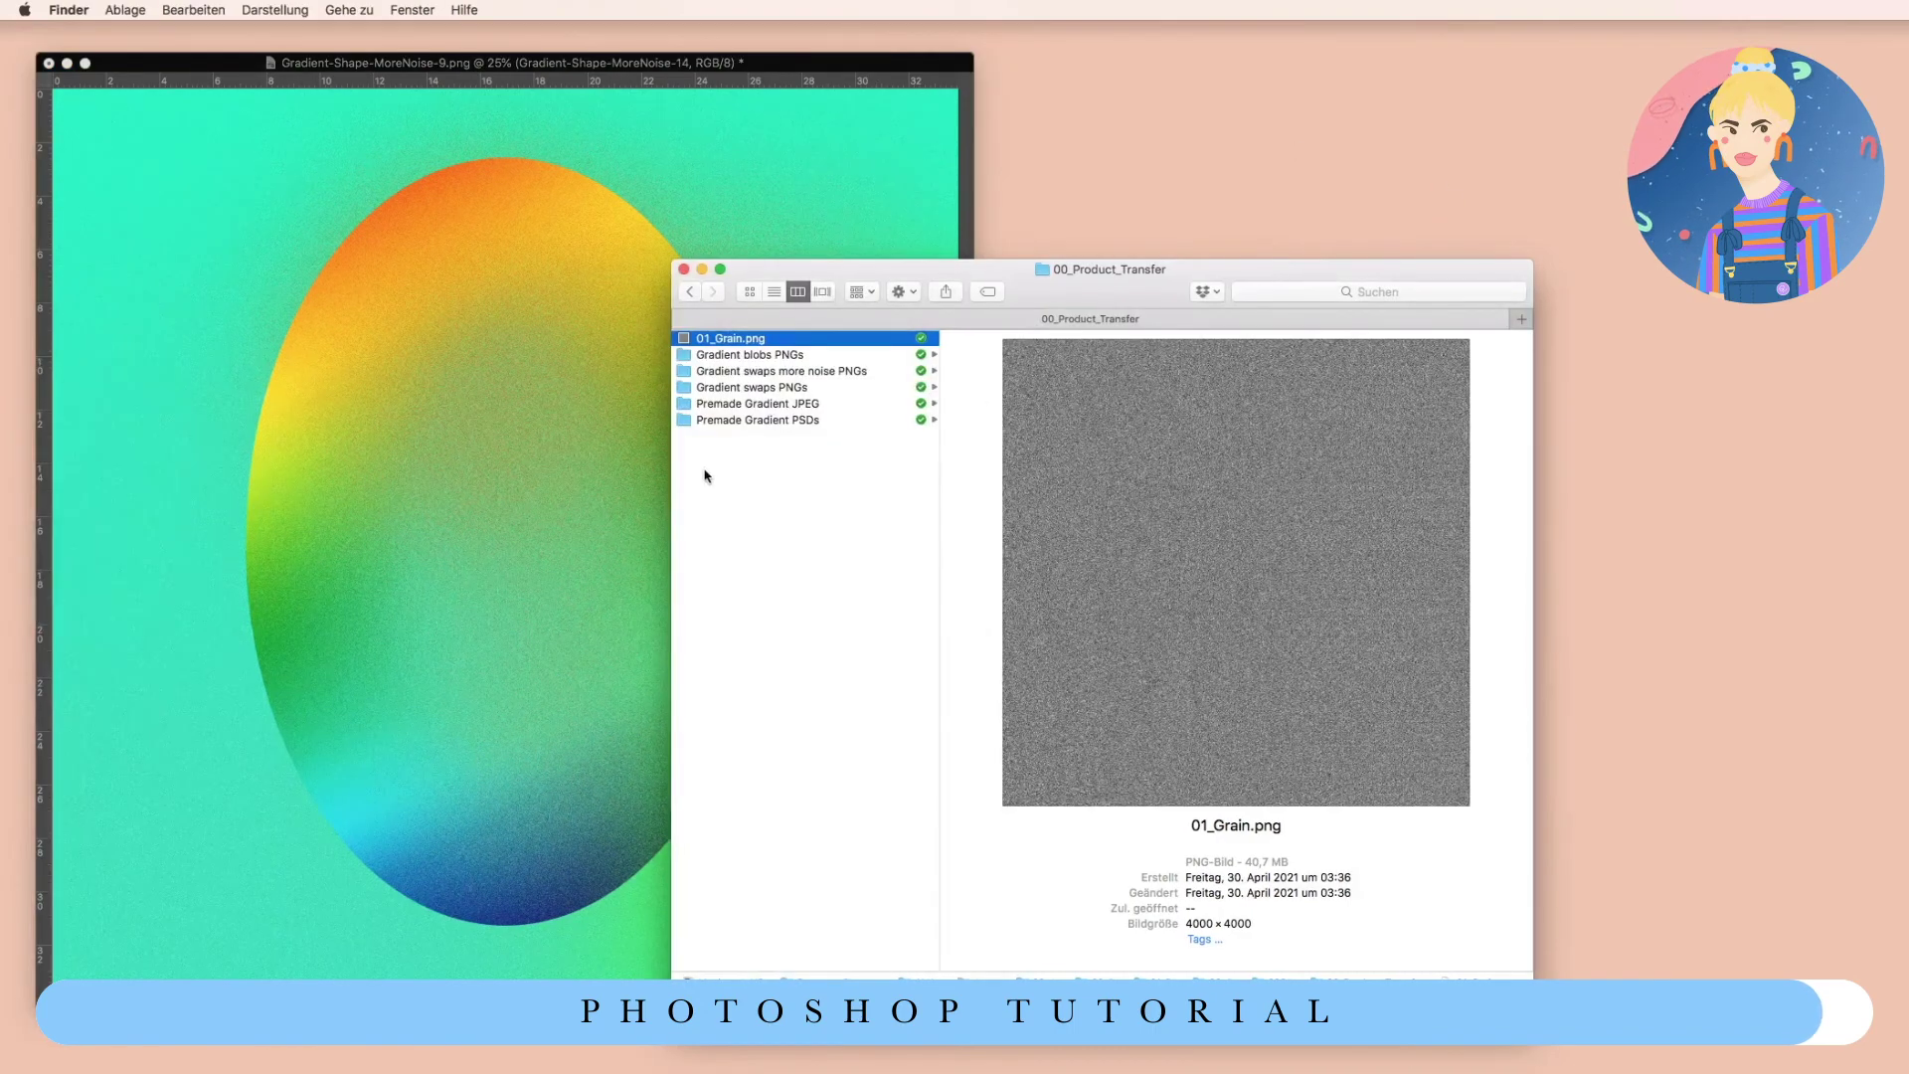
click(835, 357)
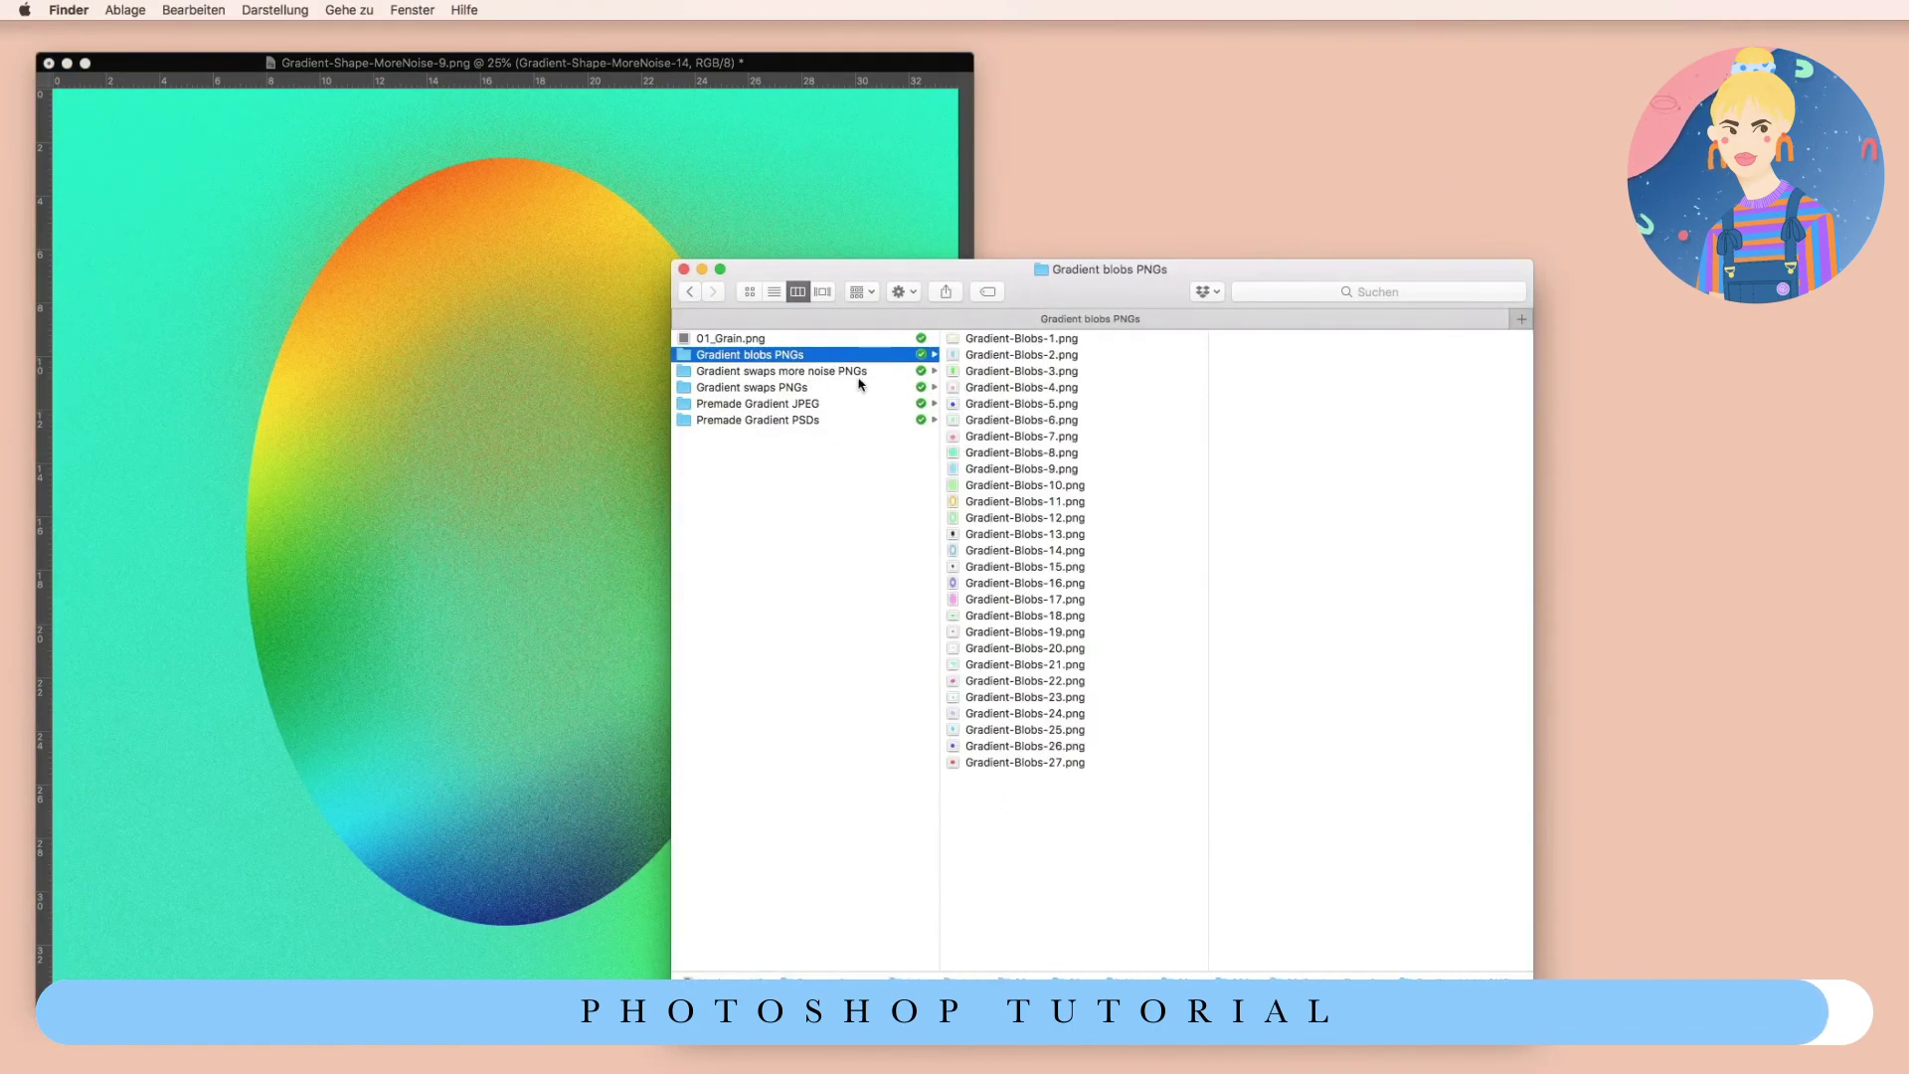
click(861, 386)
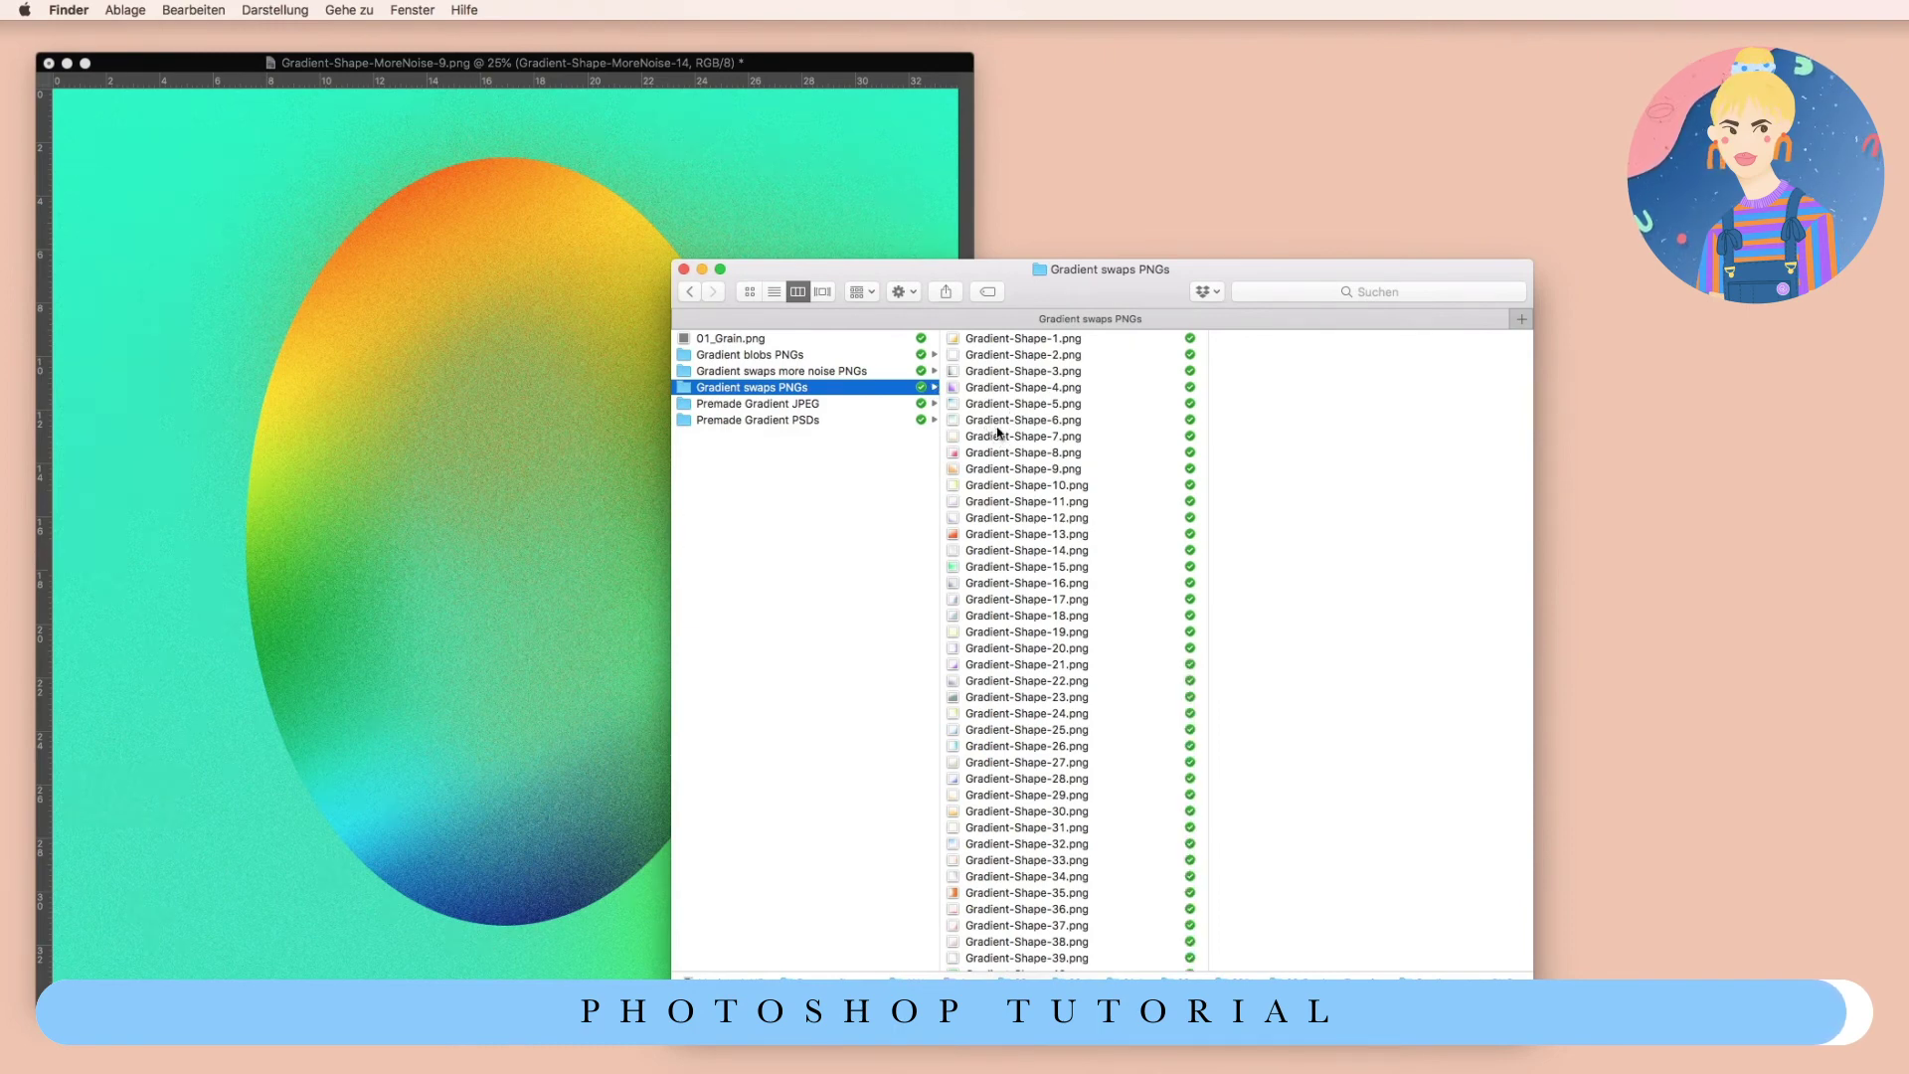
click(992, 435)
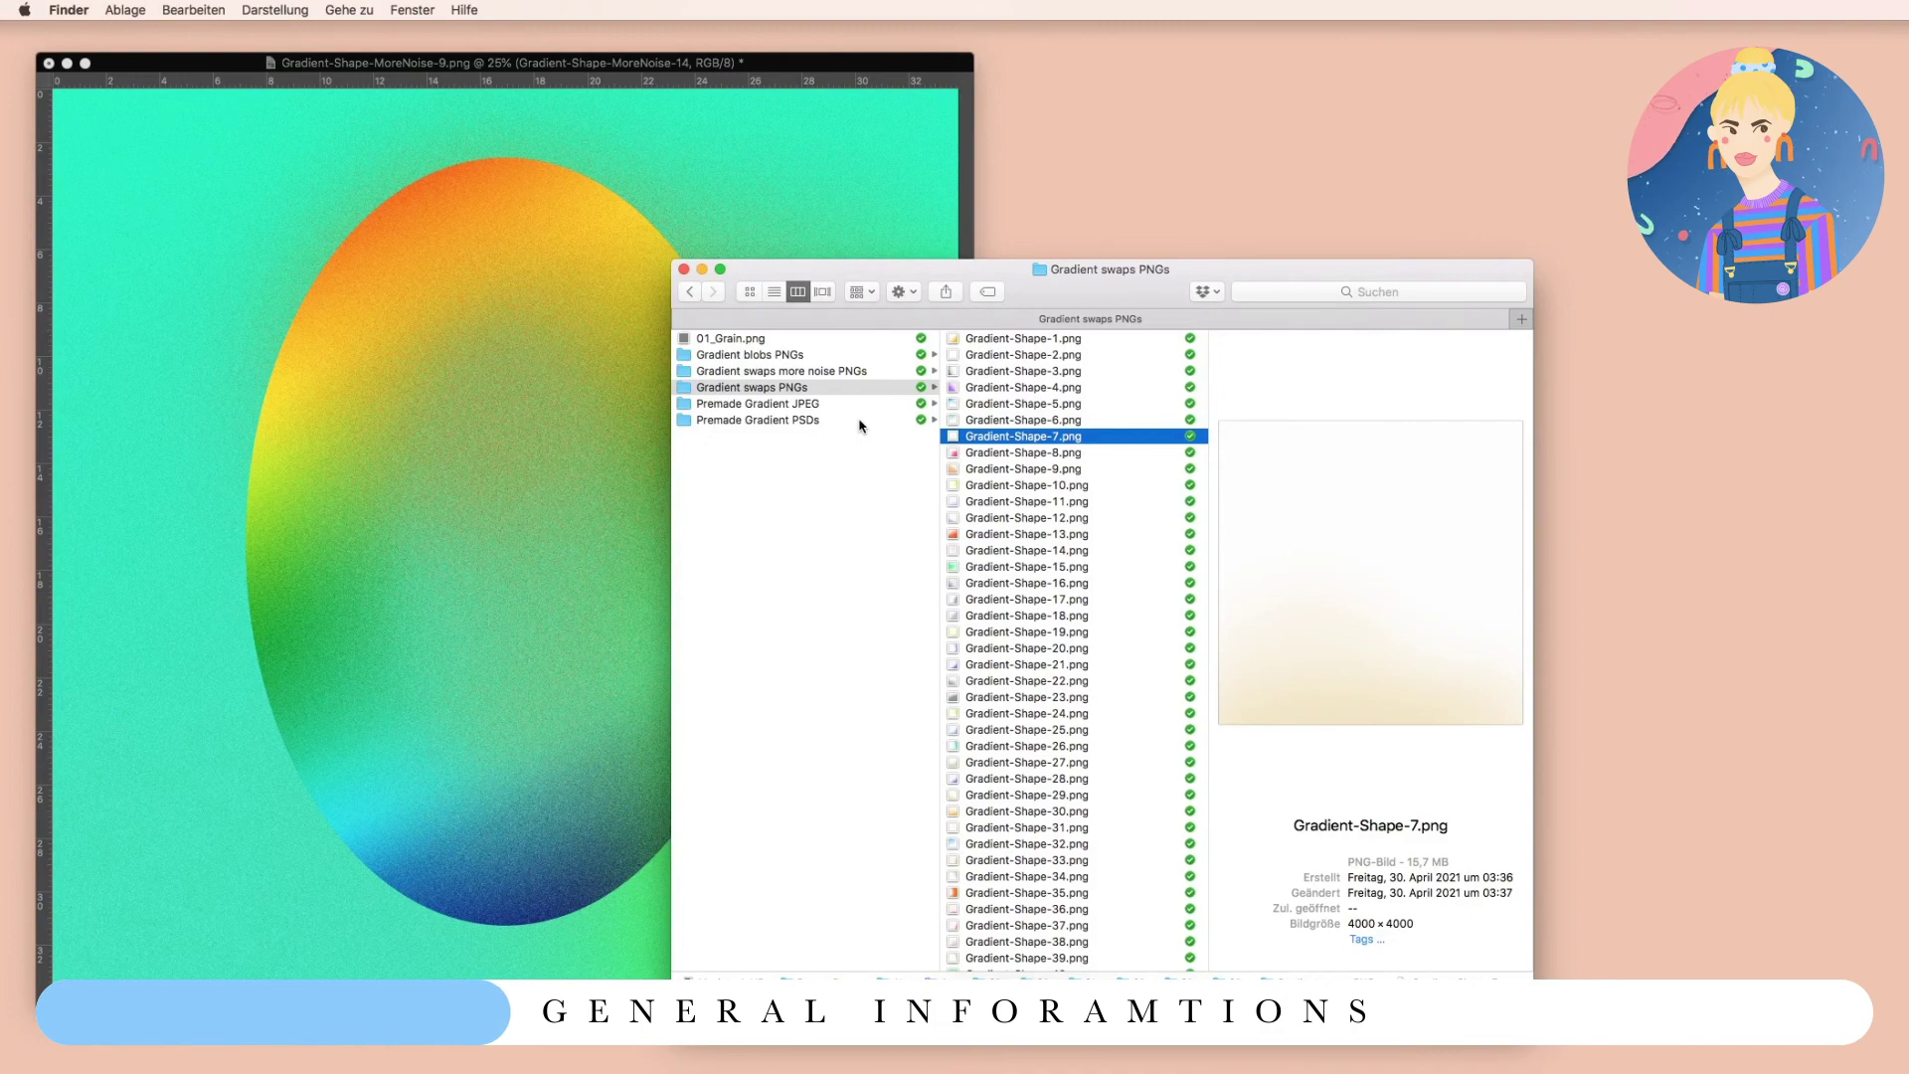
Return to Photoshop and add a black (000000) solid color fill layer above the 01_Grain layer.
click(466, 67)
click(171, 9)
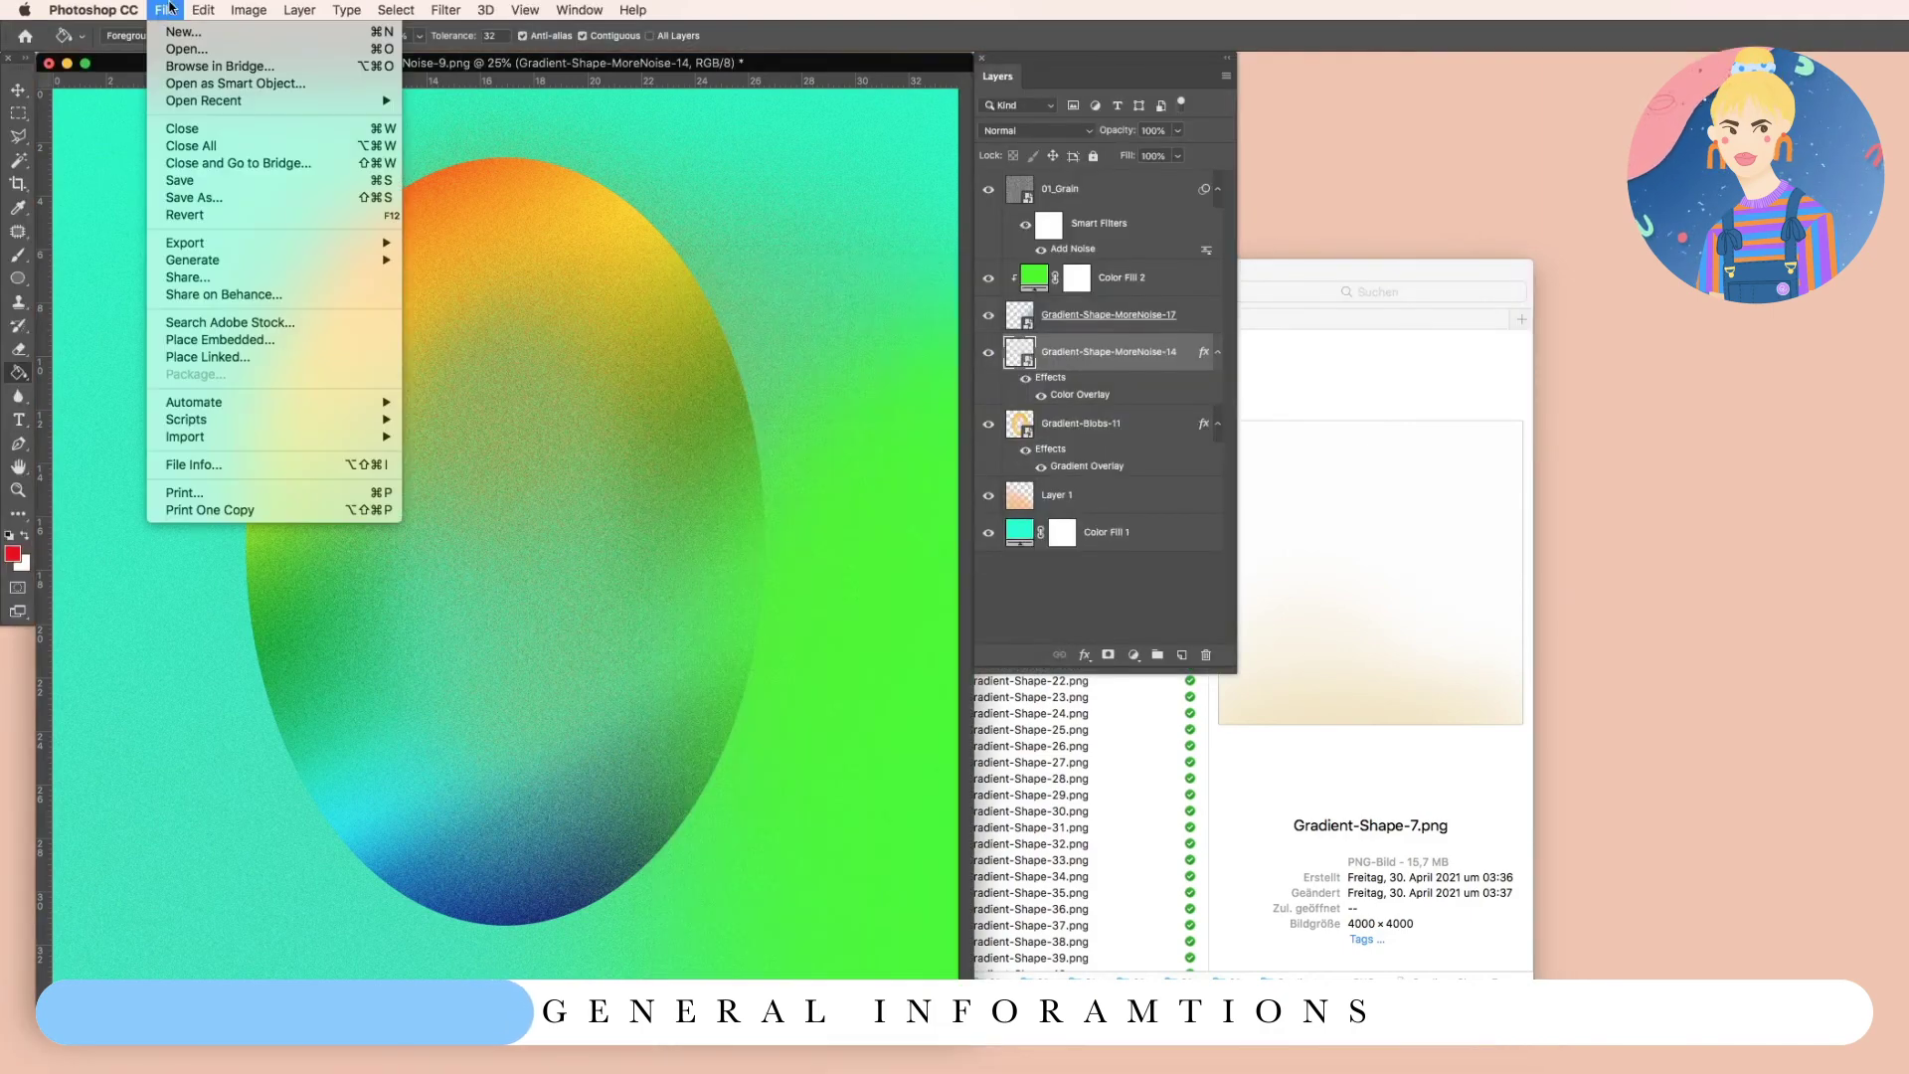
click(156, 5)
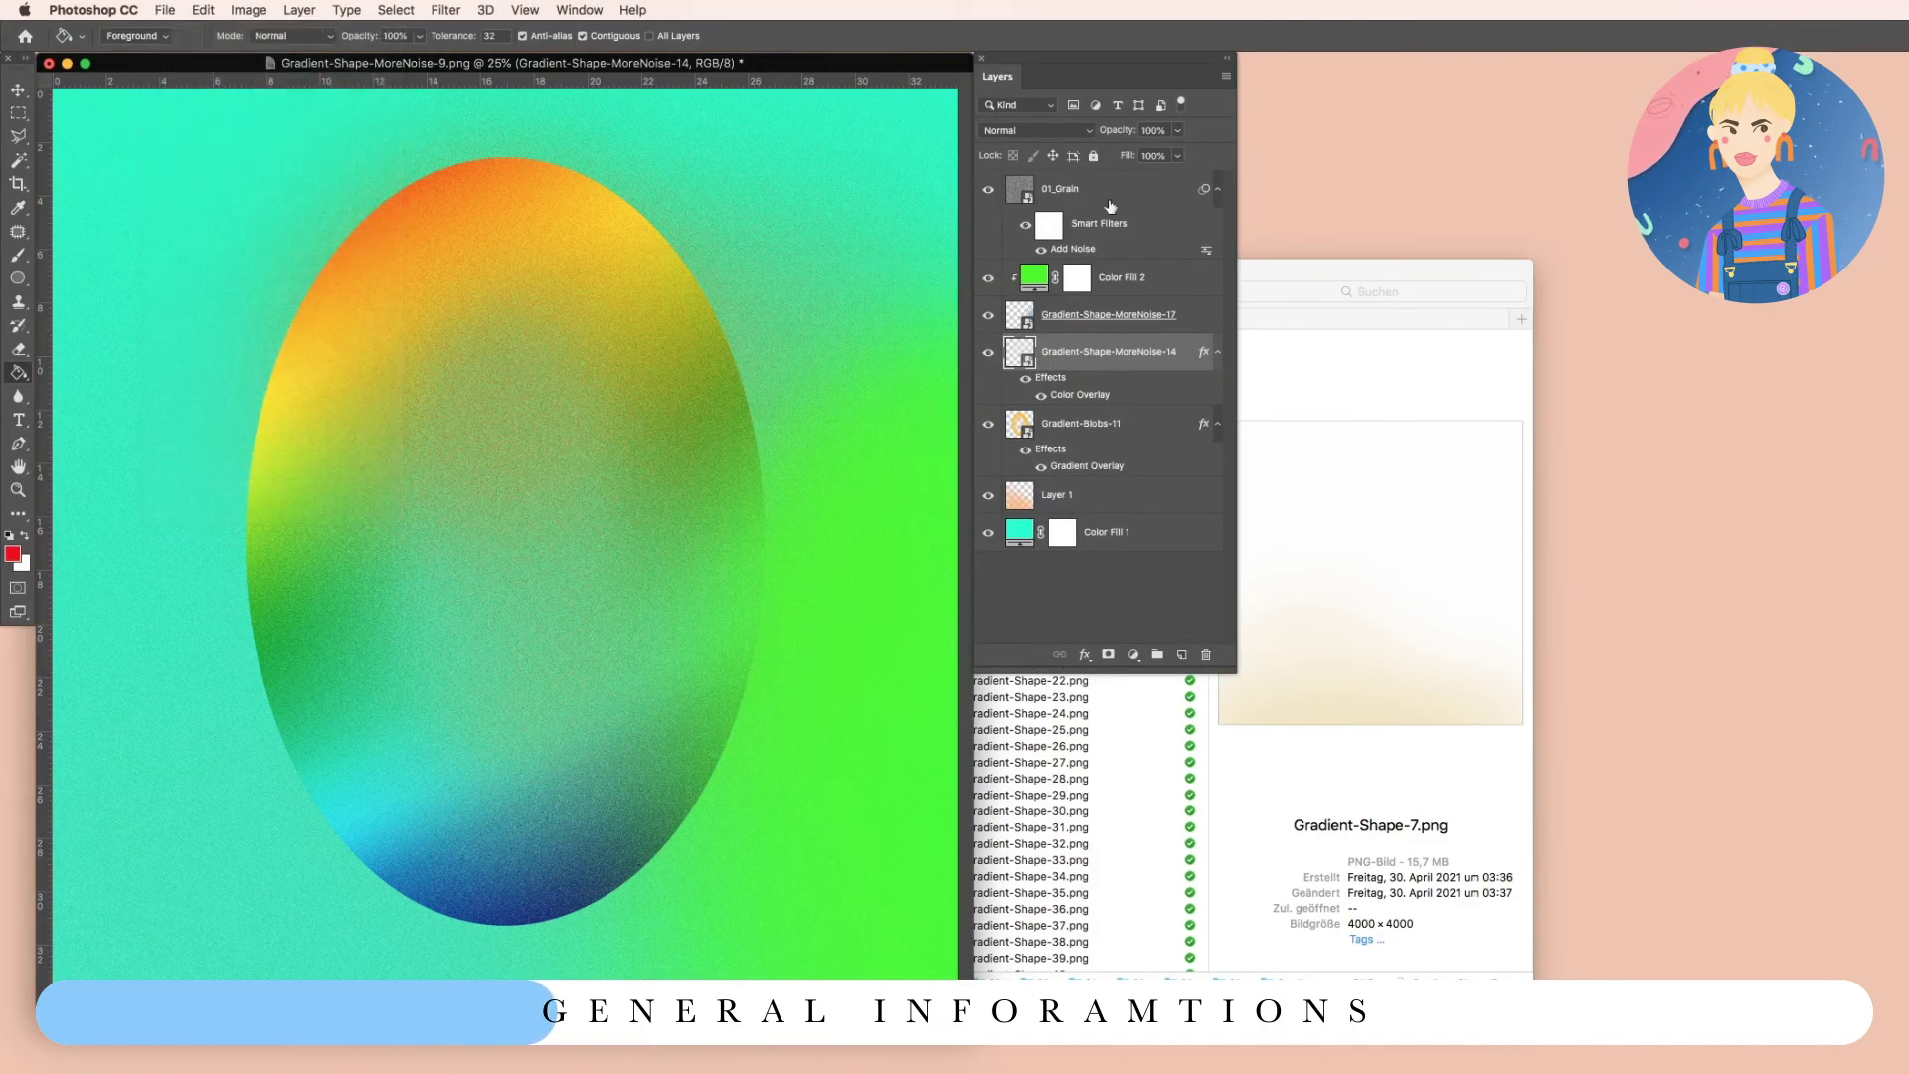
click(1111, 199)
click(1183, 656)
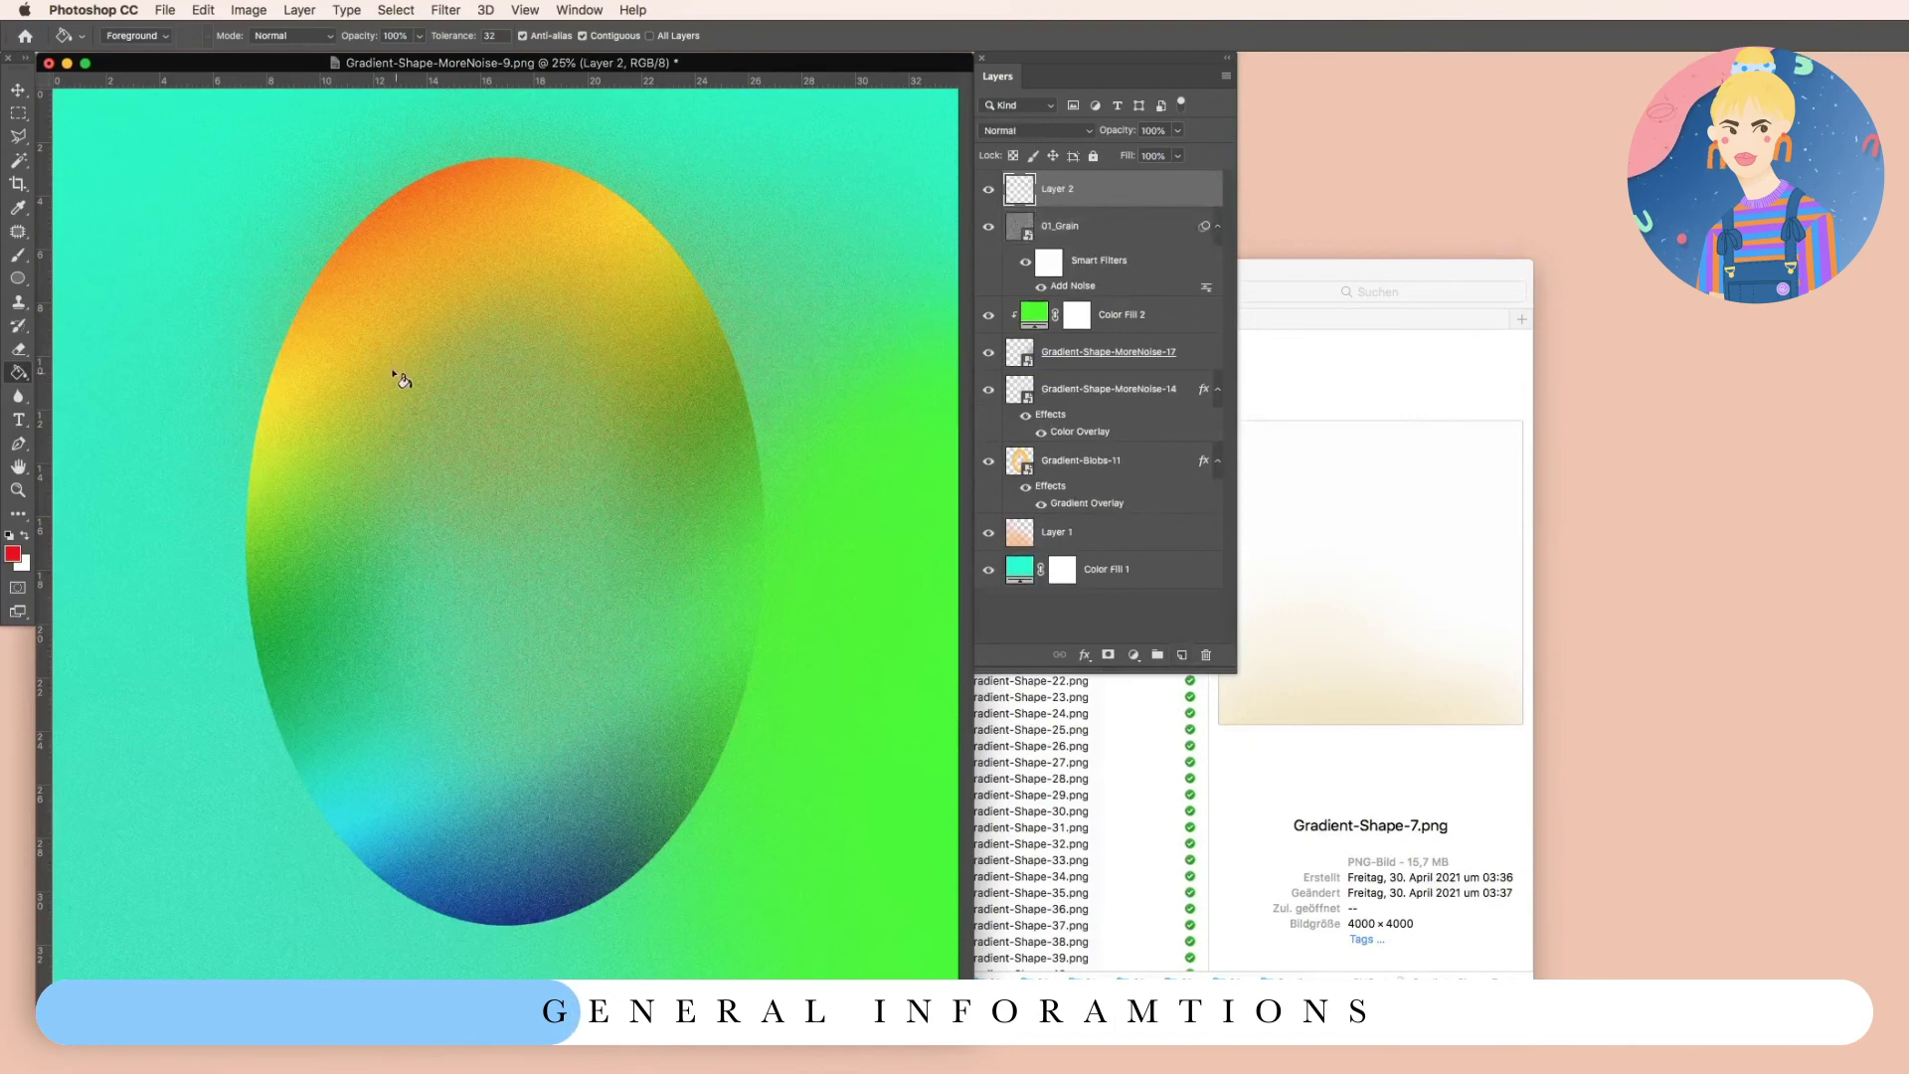
click(1134, 655)
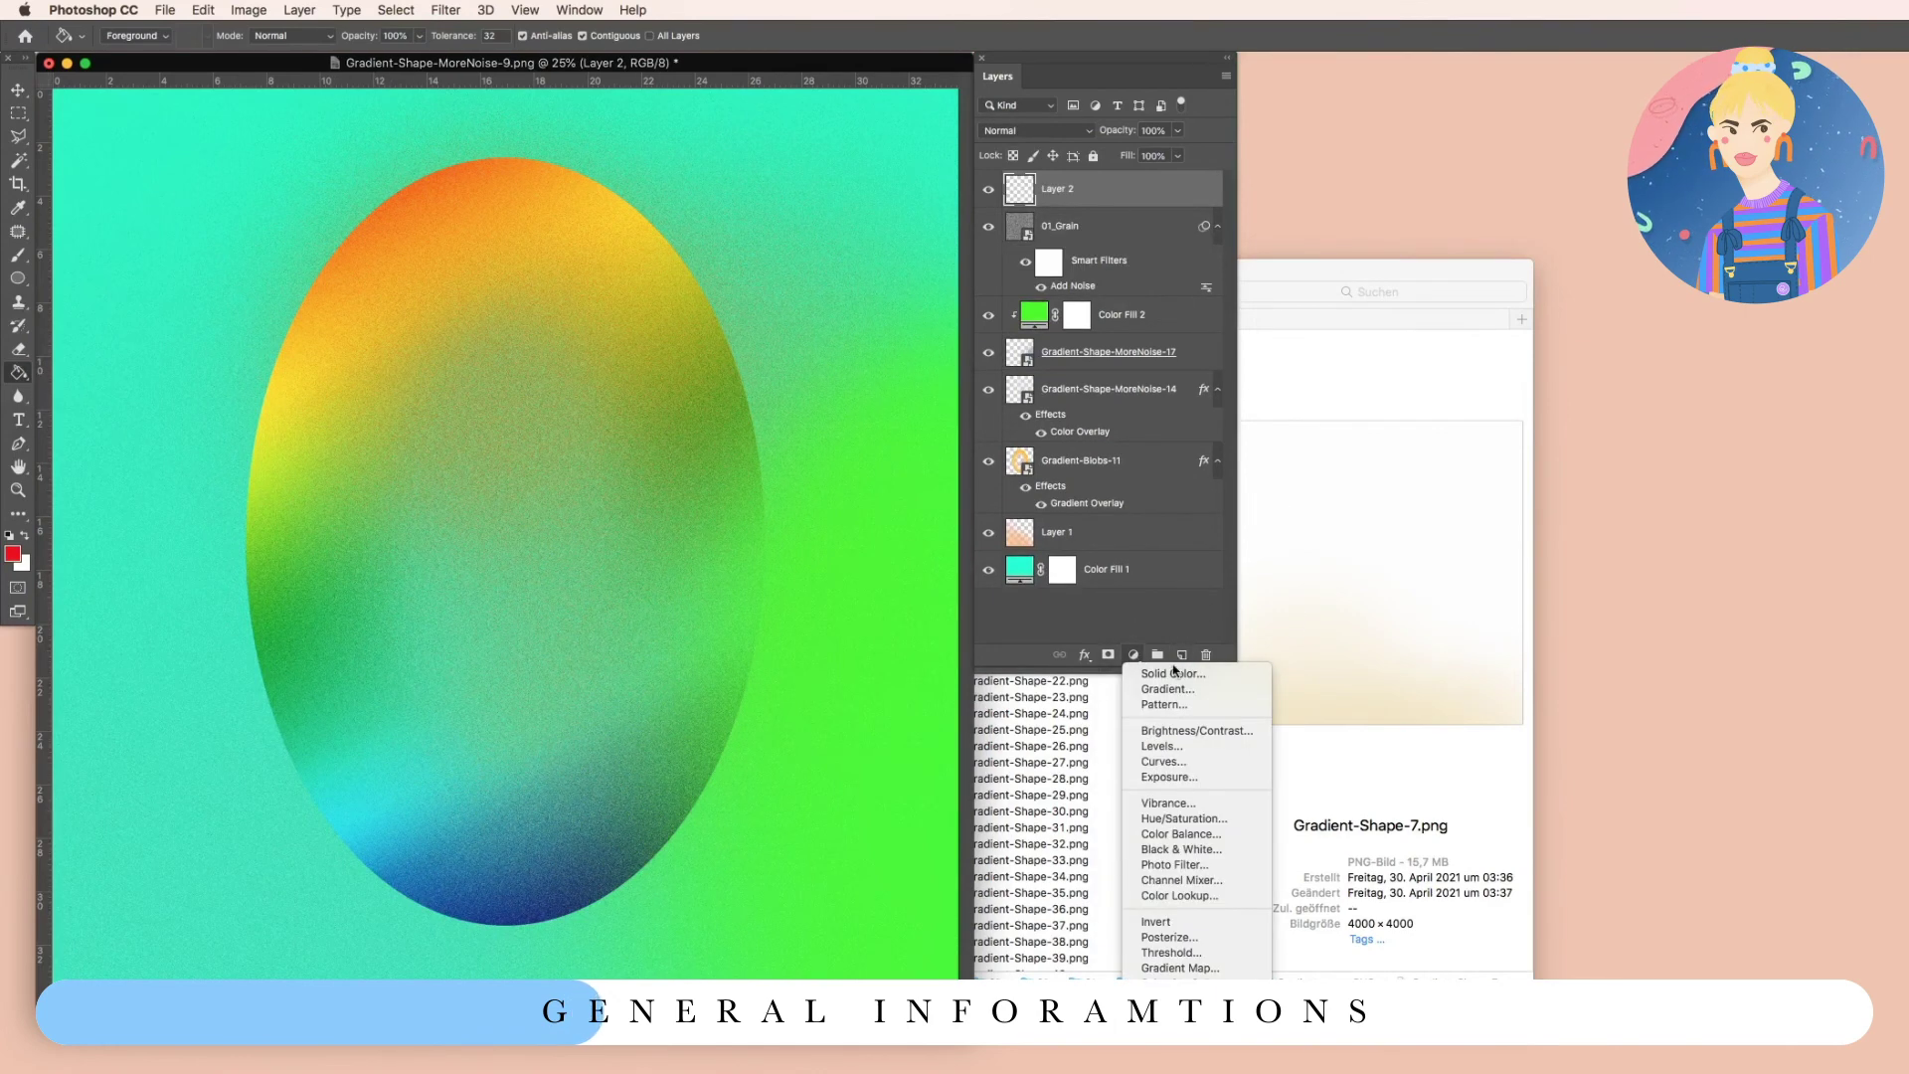
click(1153, 667)
mouse_move(582, 502)
mouse_down()
mouse_move(298, 266)
mouse_move(498, 256)
mouse_move(406, 520)
mouse_move(407, 588)
mouse_up()
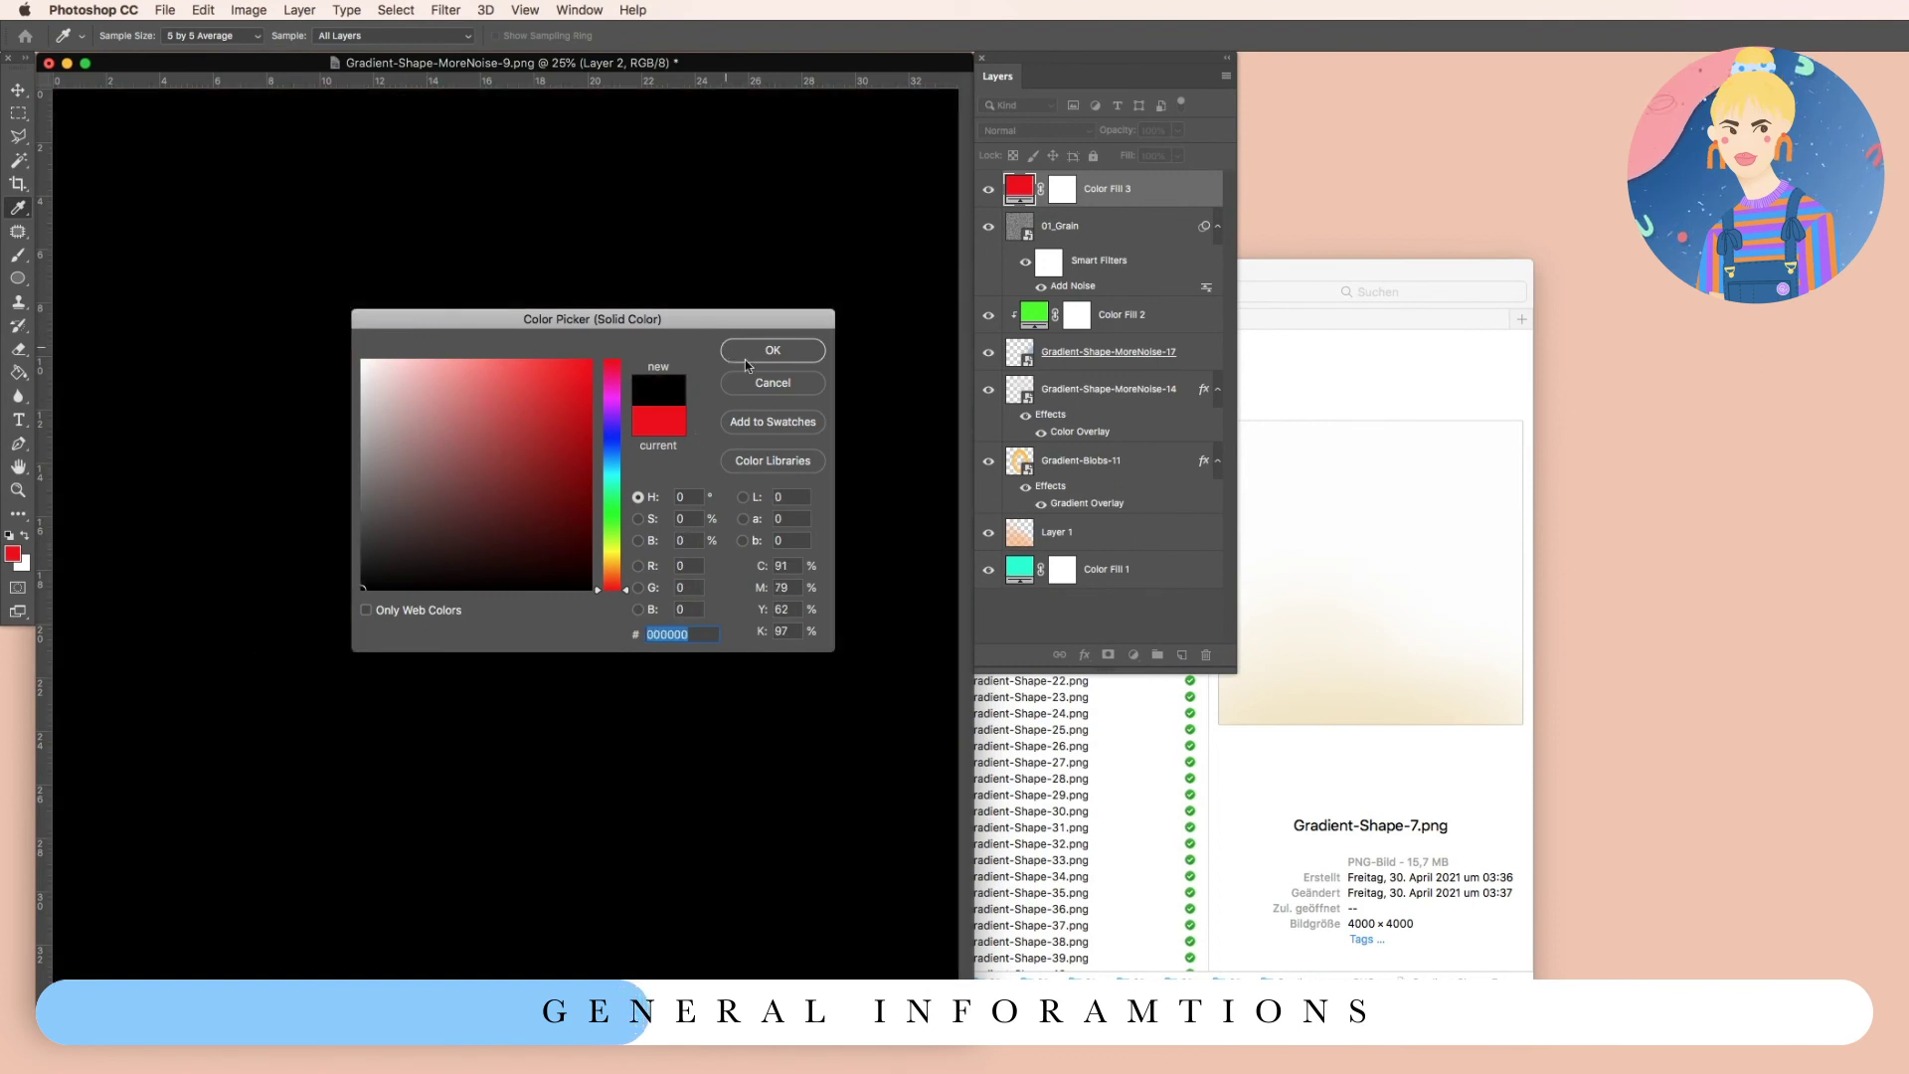
click(744, 357)
key(g)
Add an empty layer above the black fill and set up a soft white brush at 3200 px with 0% hardness.
click(1183, 655)
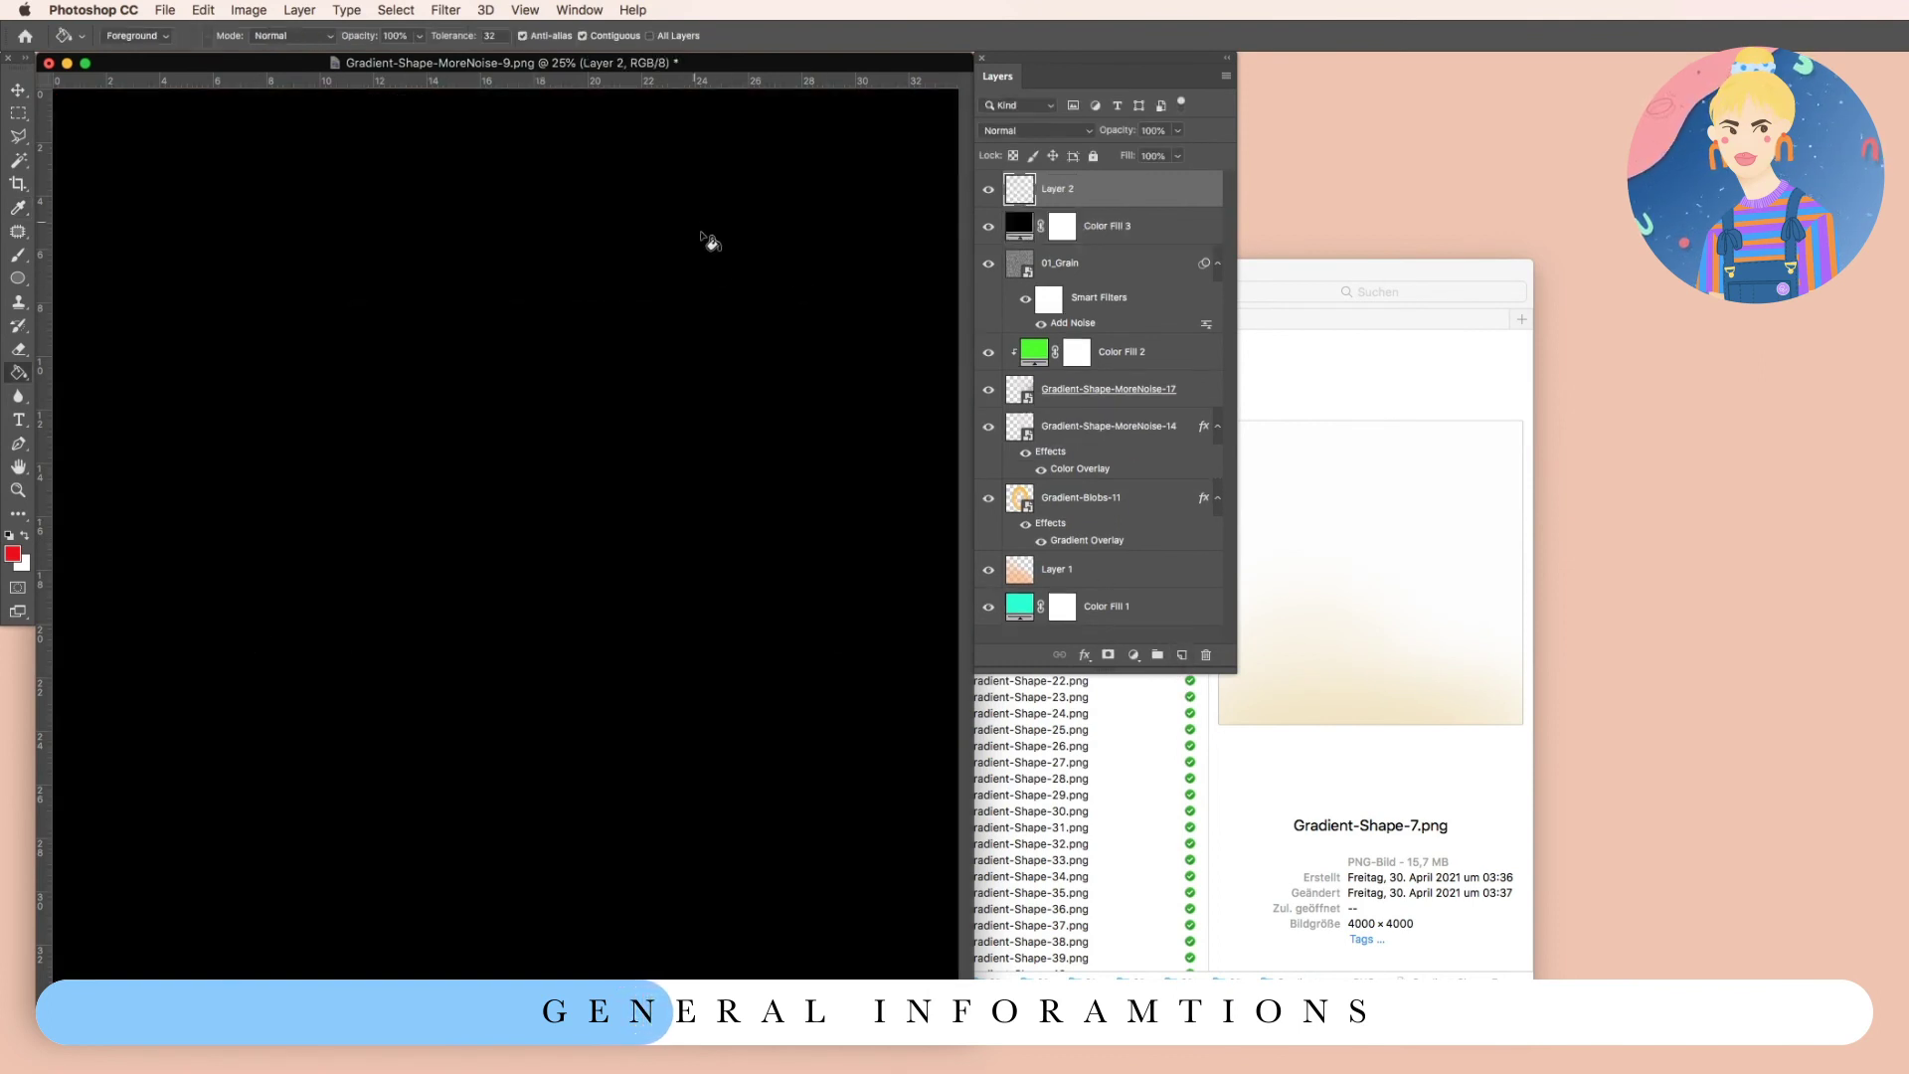
key(b)
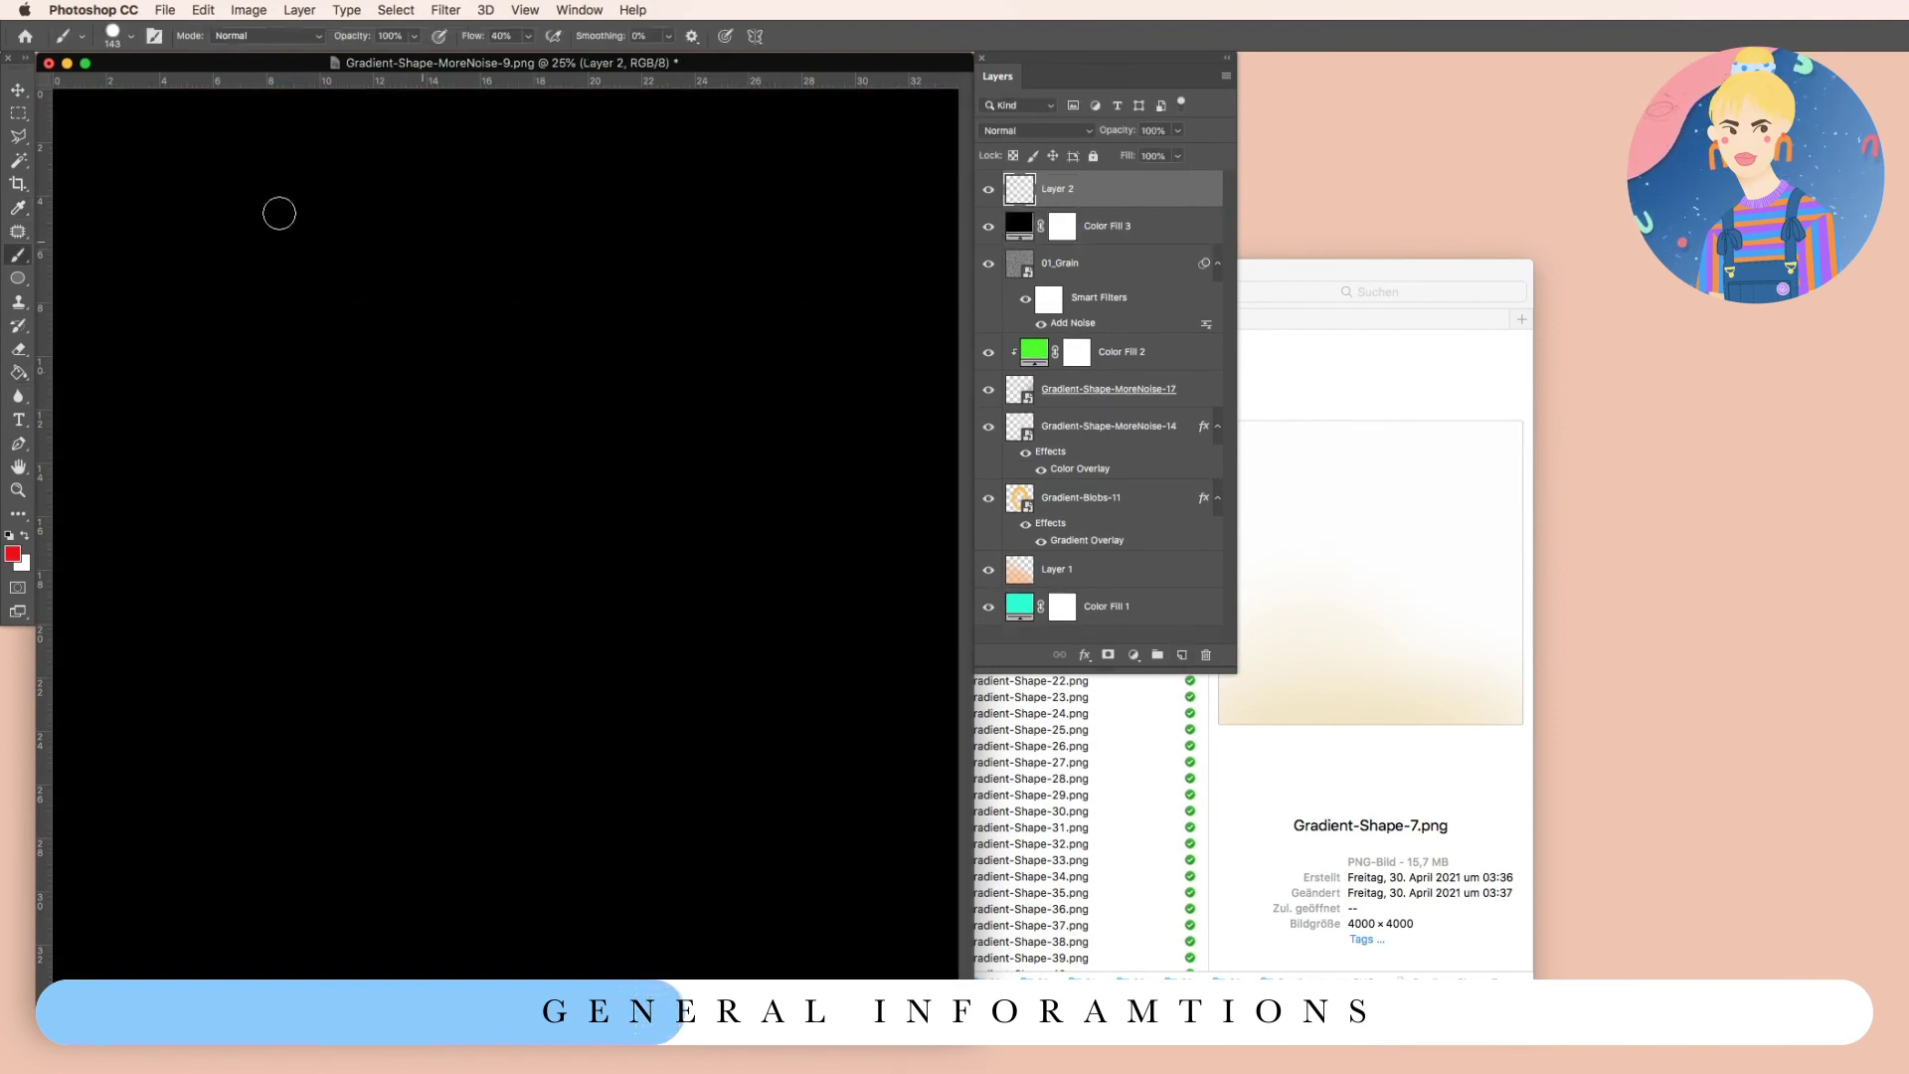
click(79, 36)
click(161, 420)
right_click(511, 487)
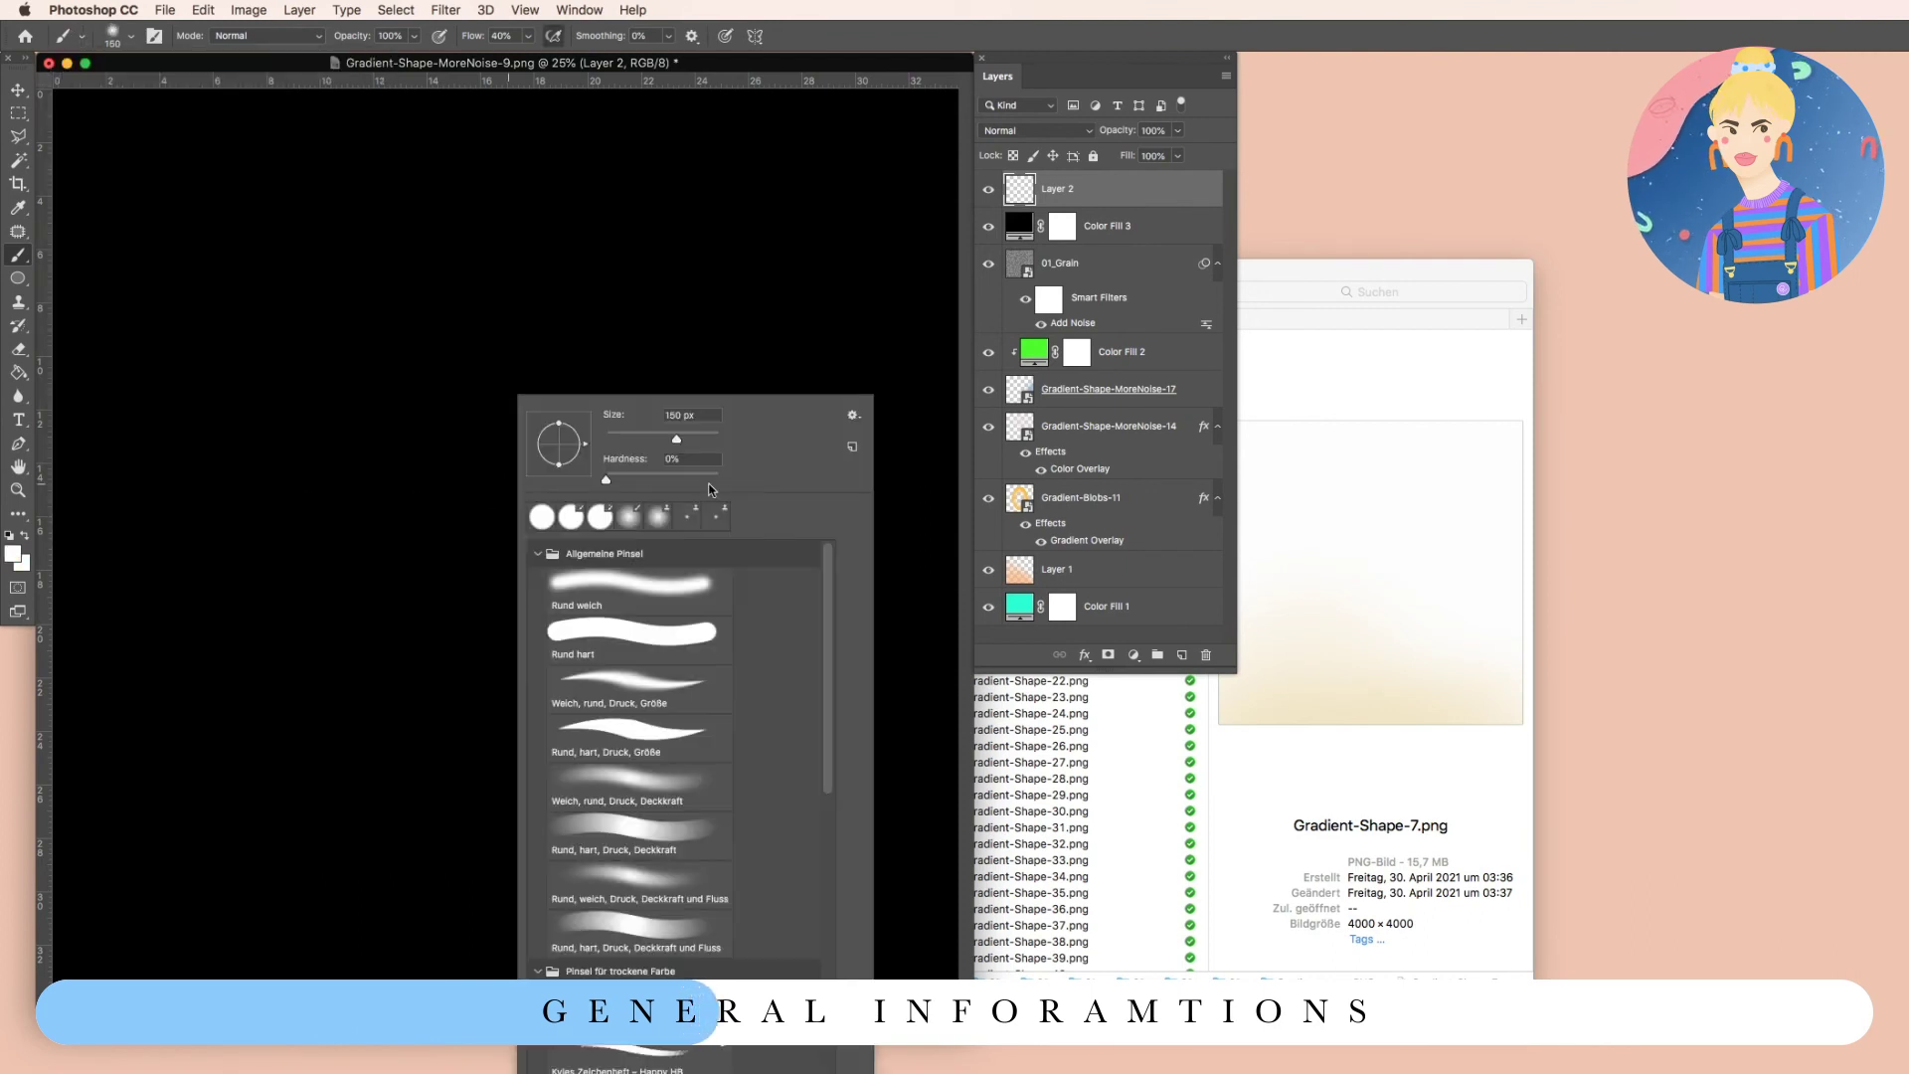
drag(700, 443, 713, 434)
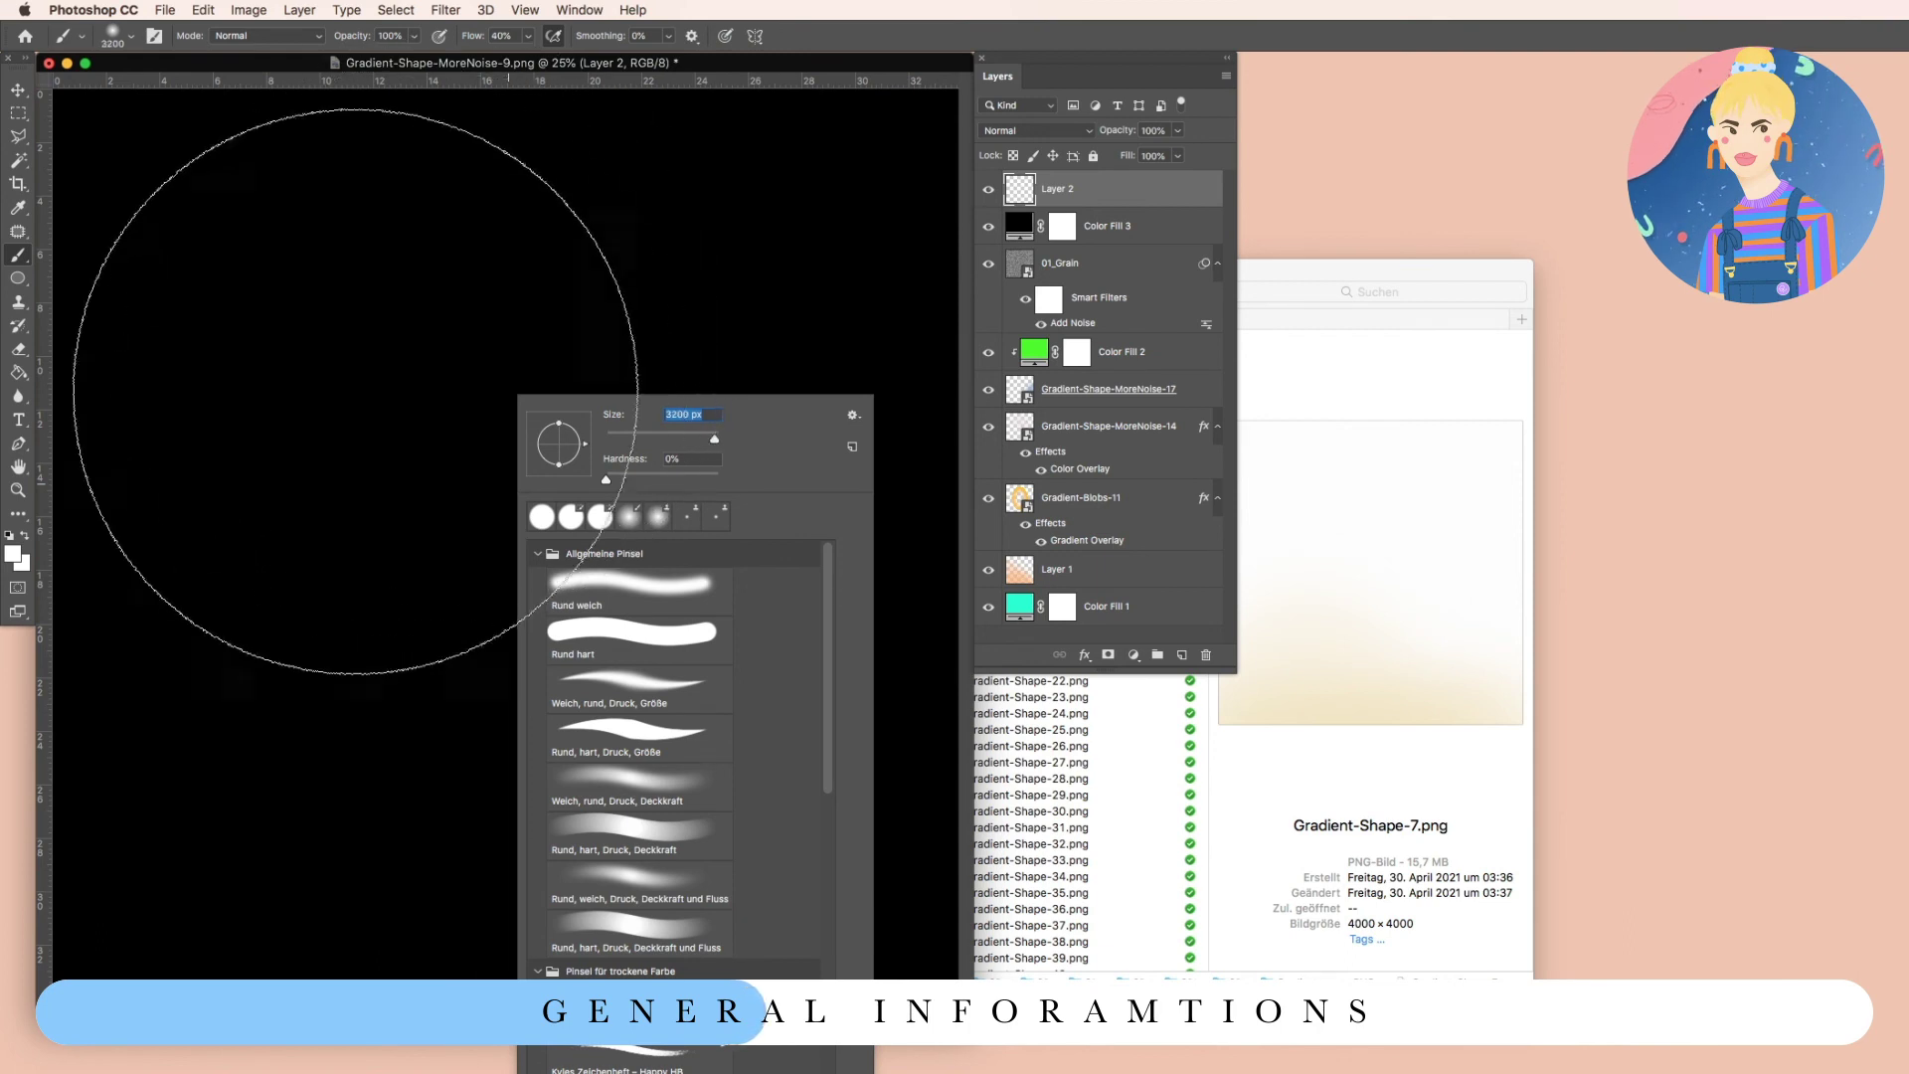
Paint a large soft white glow over the left and middle of the black canvas with repeated brush dabs on Layer 2.
click(388, 523)
click(385, 523)
click(386, 523)
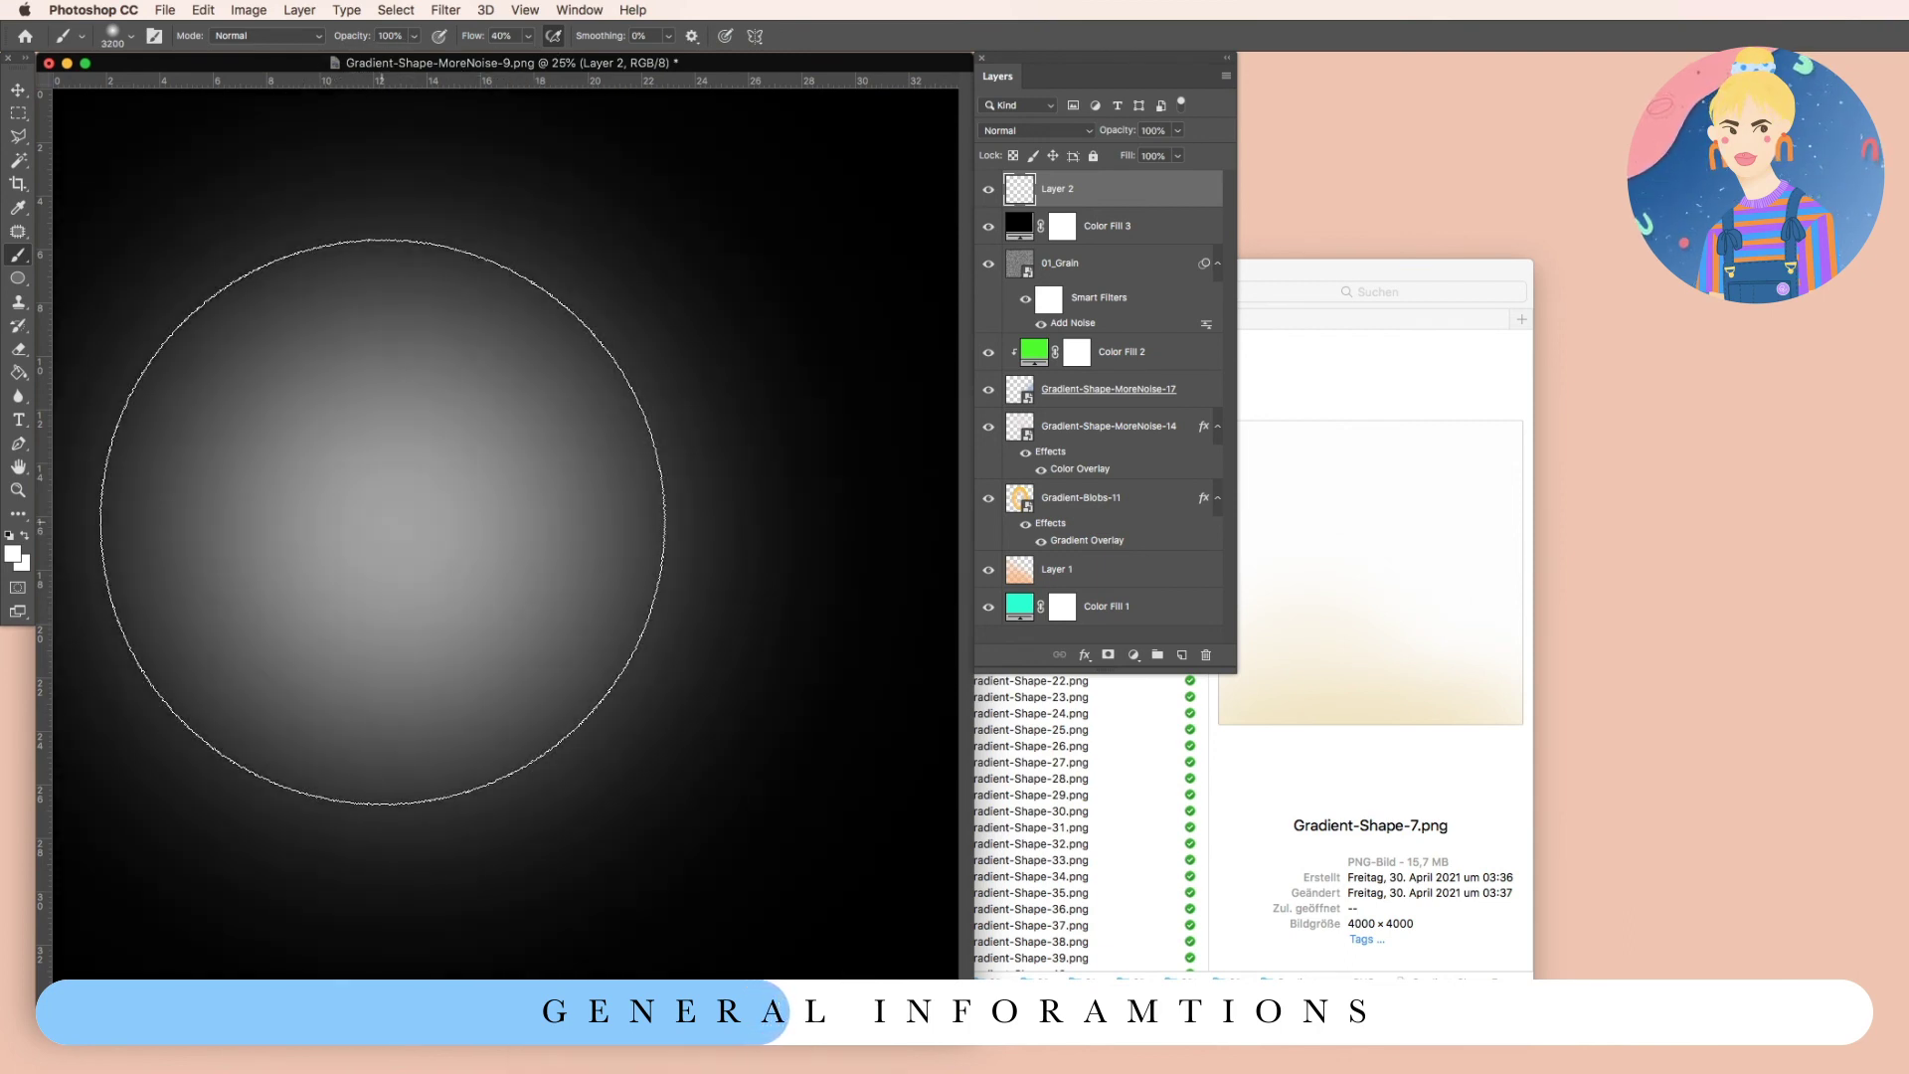
click(378, 517)
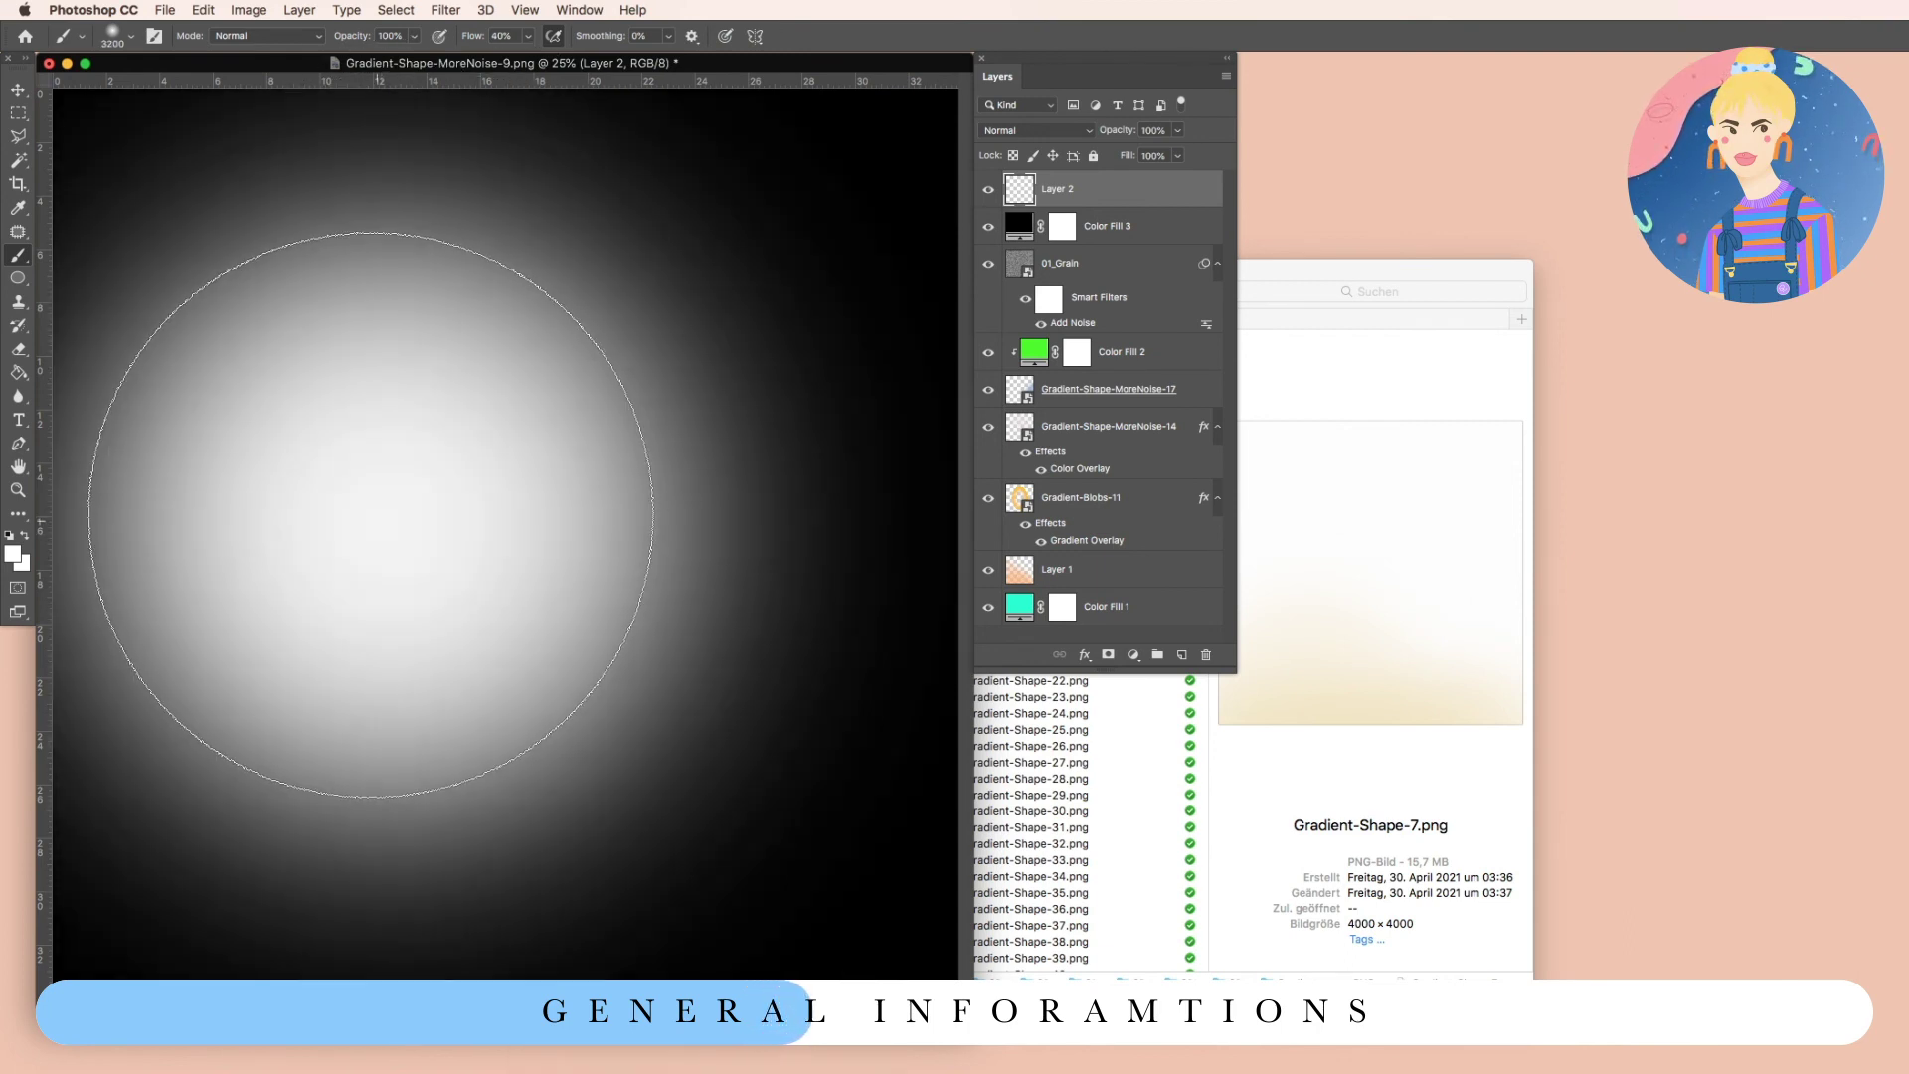
click(373, 514)
click(373, 514)
click(373, 514)
click(372, 514)
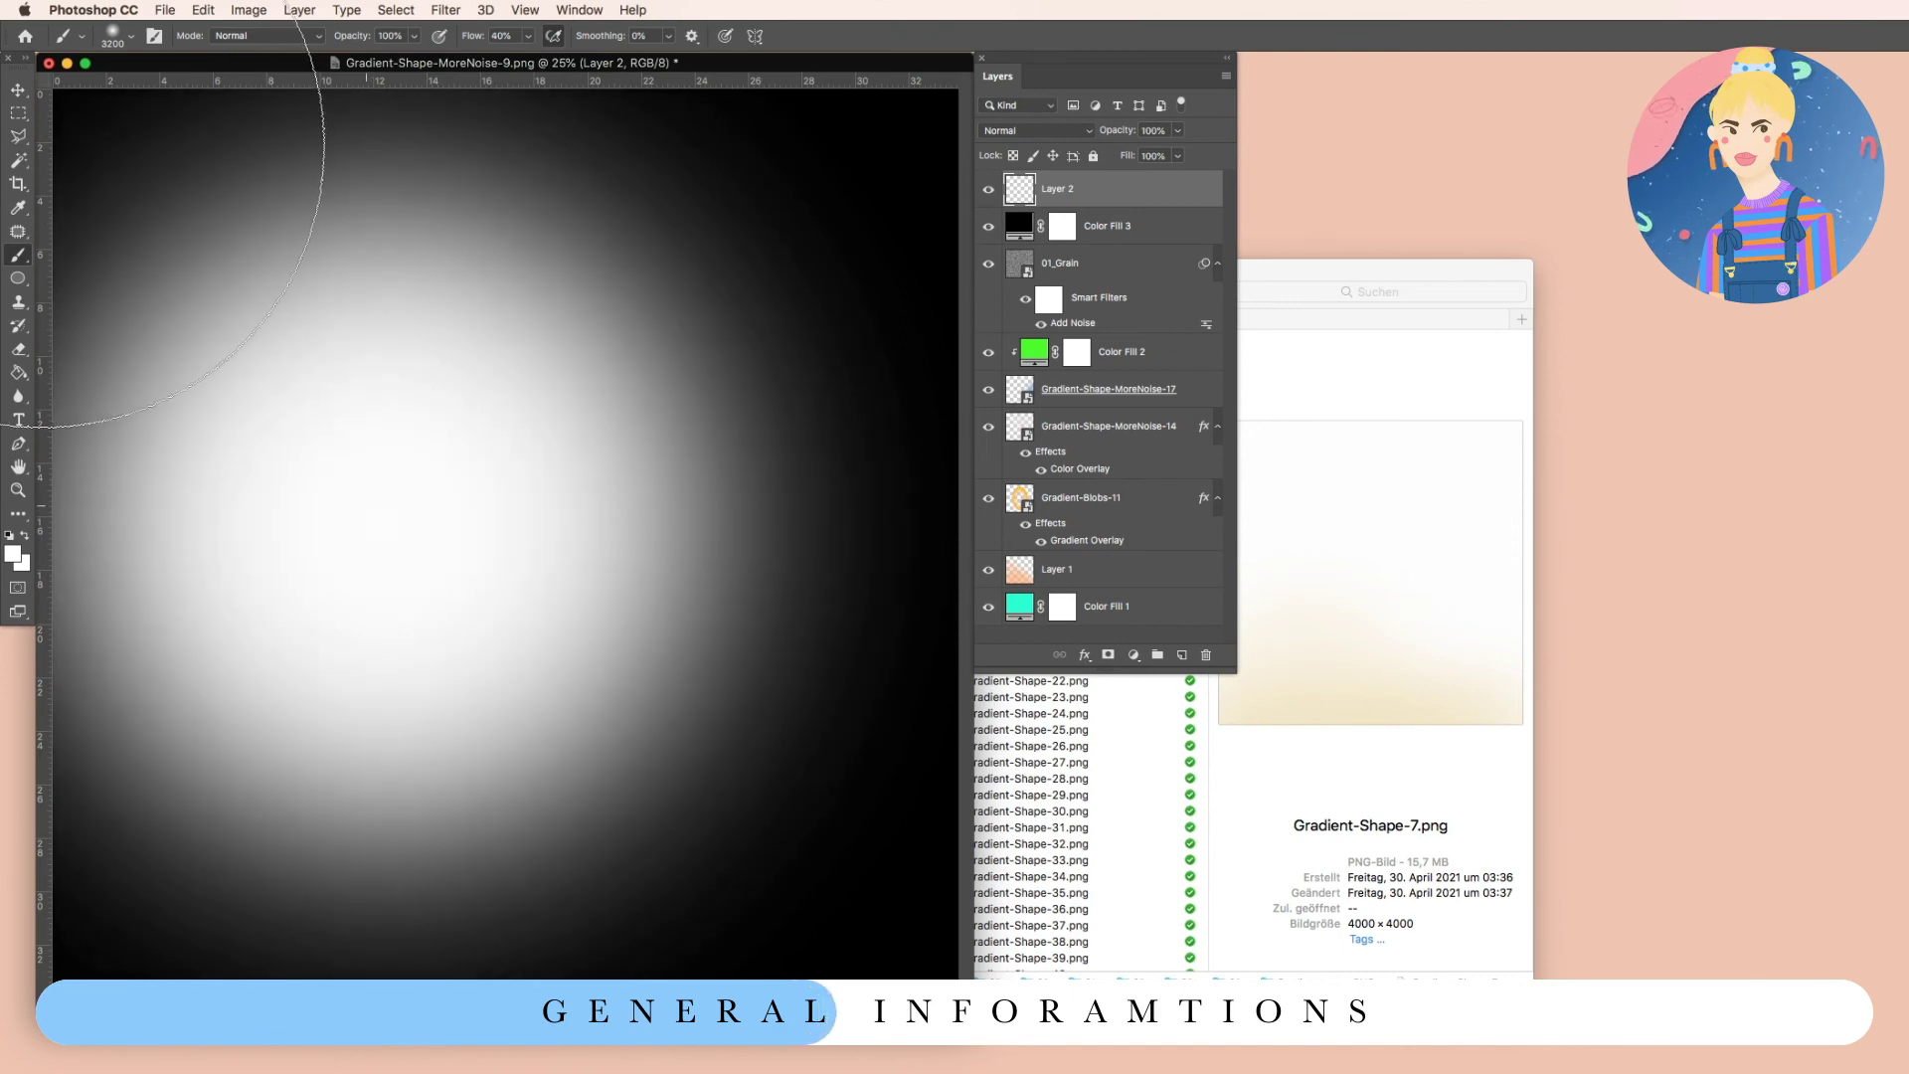
click(307, 434)
click(378, 522)
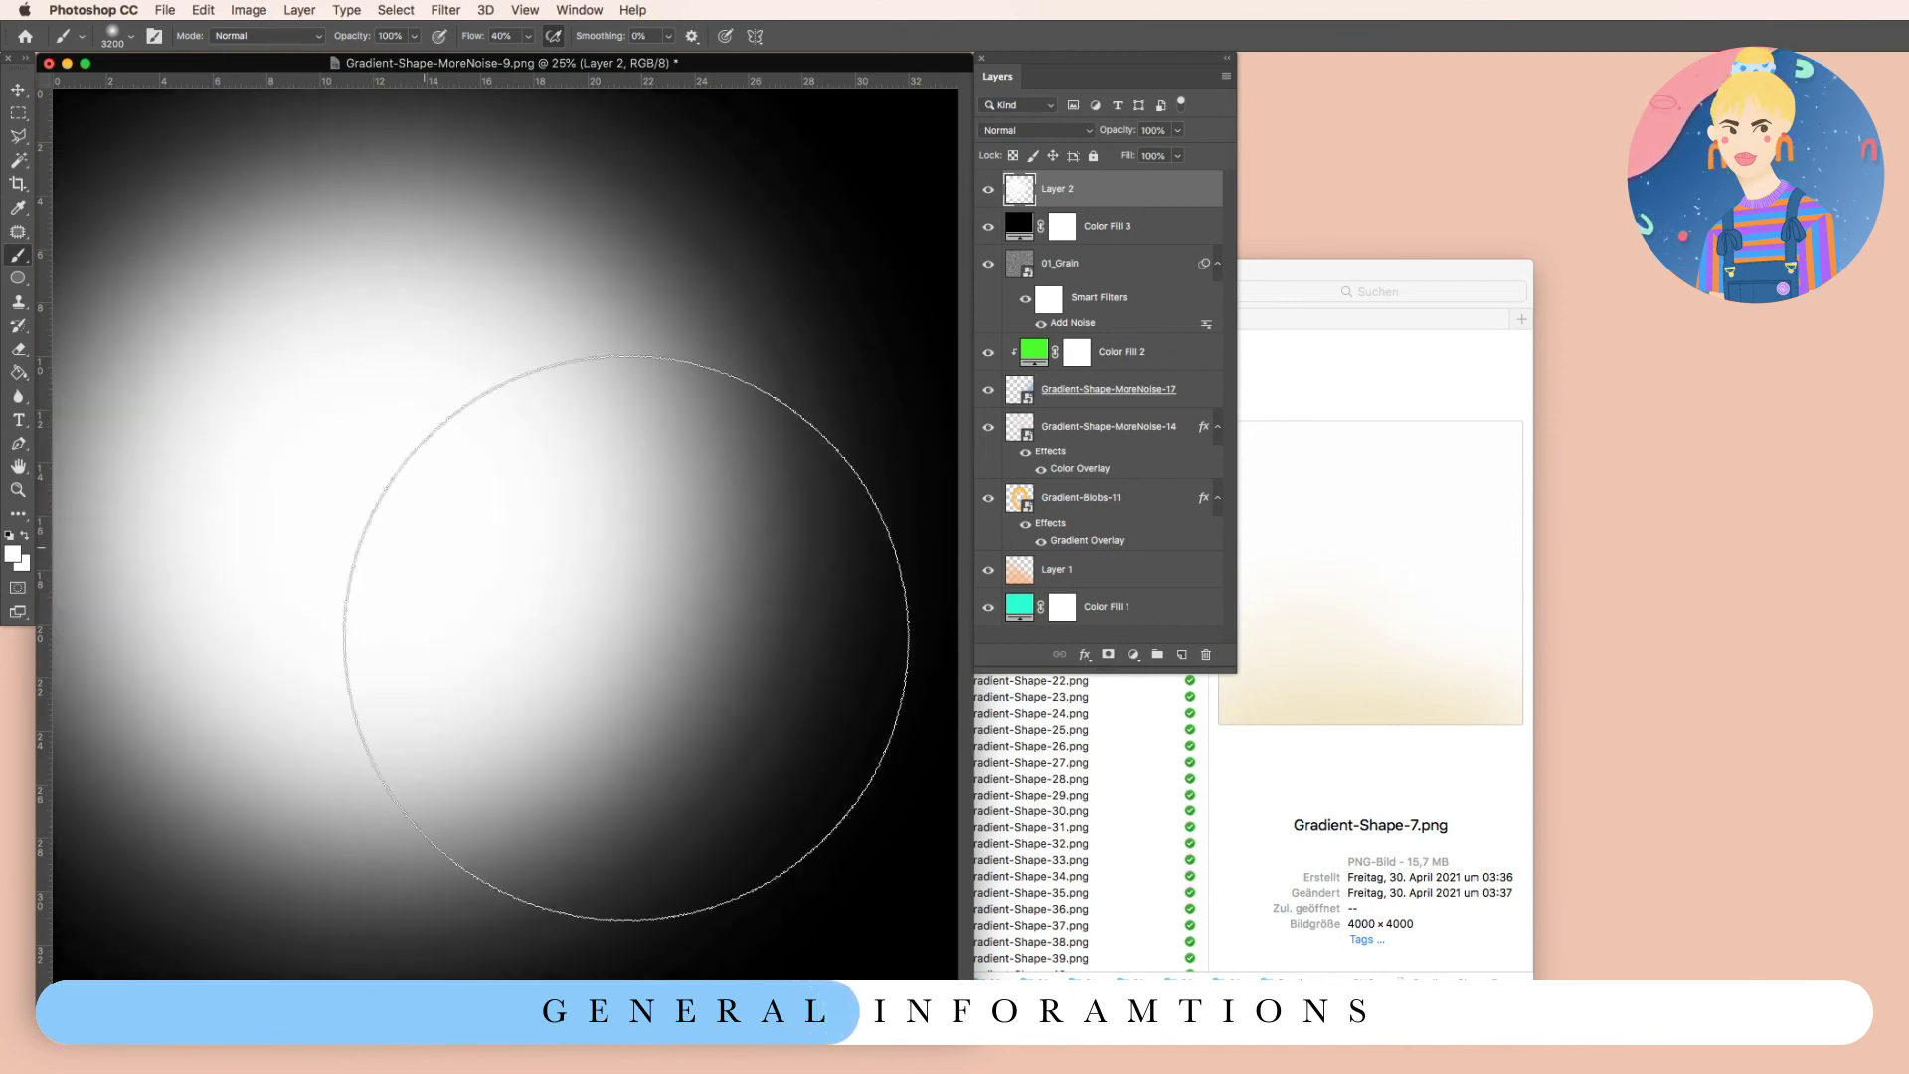
click(306, 519)
click(362, 511)
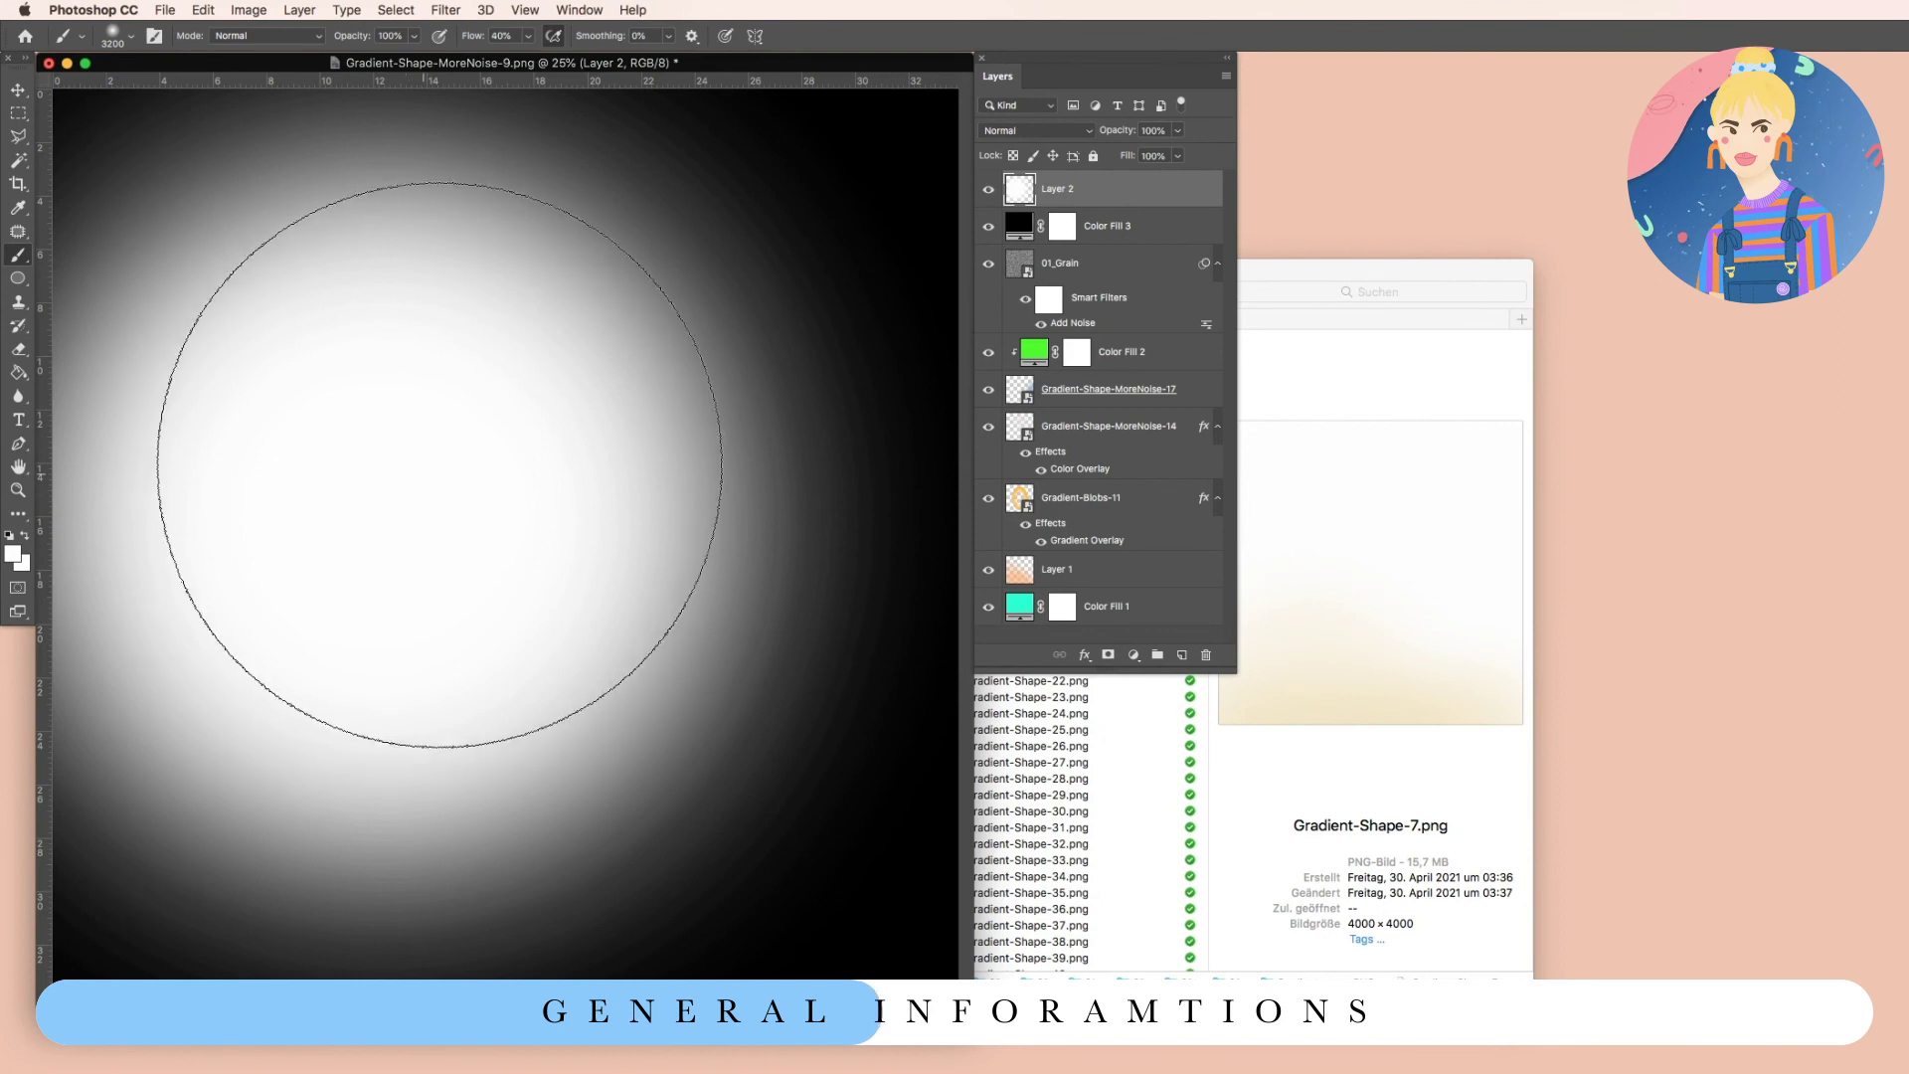
click(507, 601)
click(320, 427)
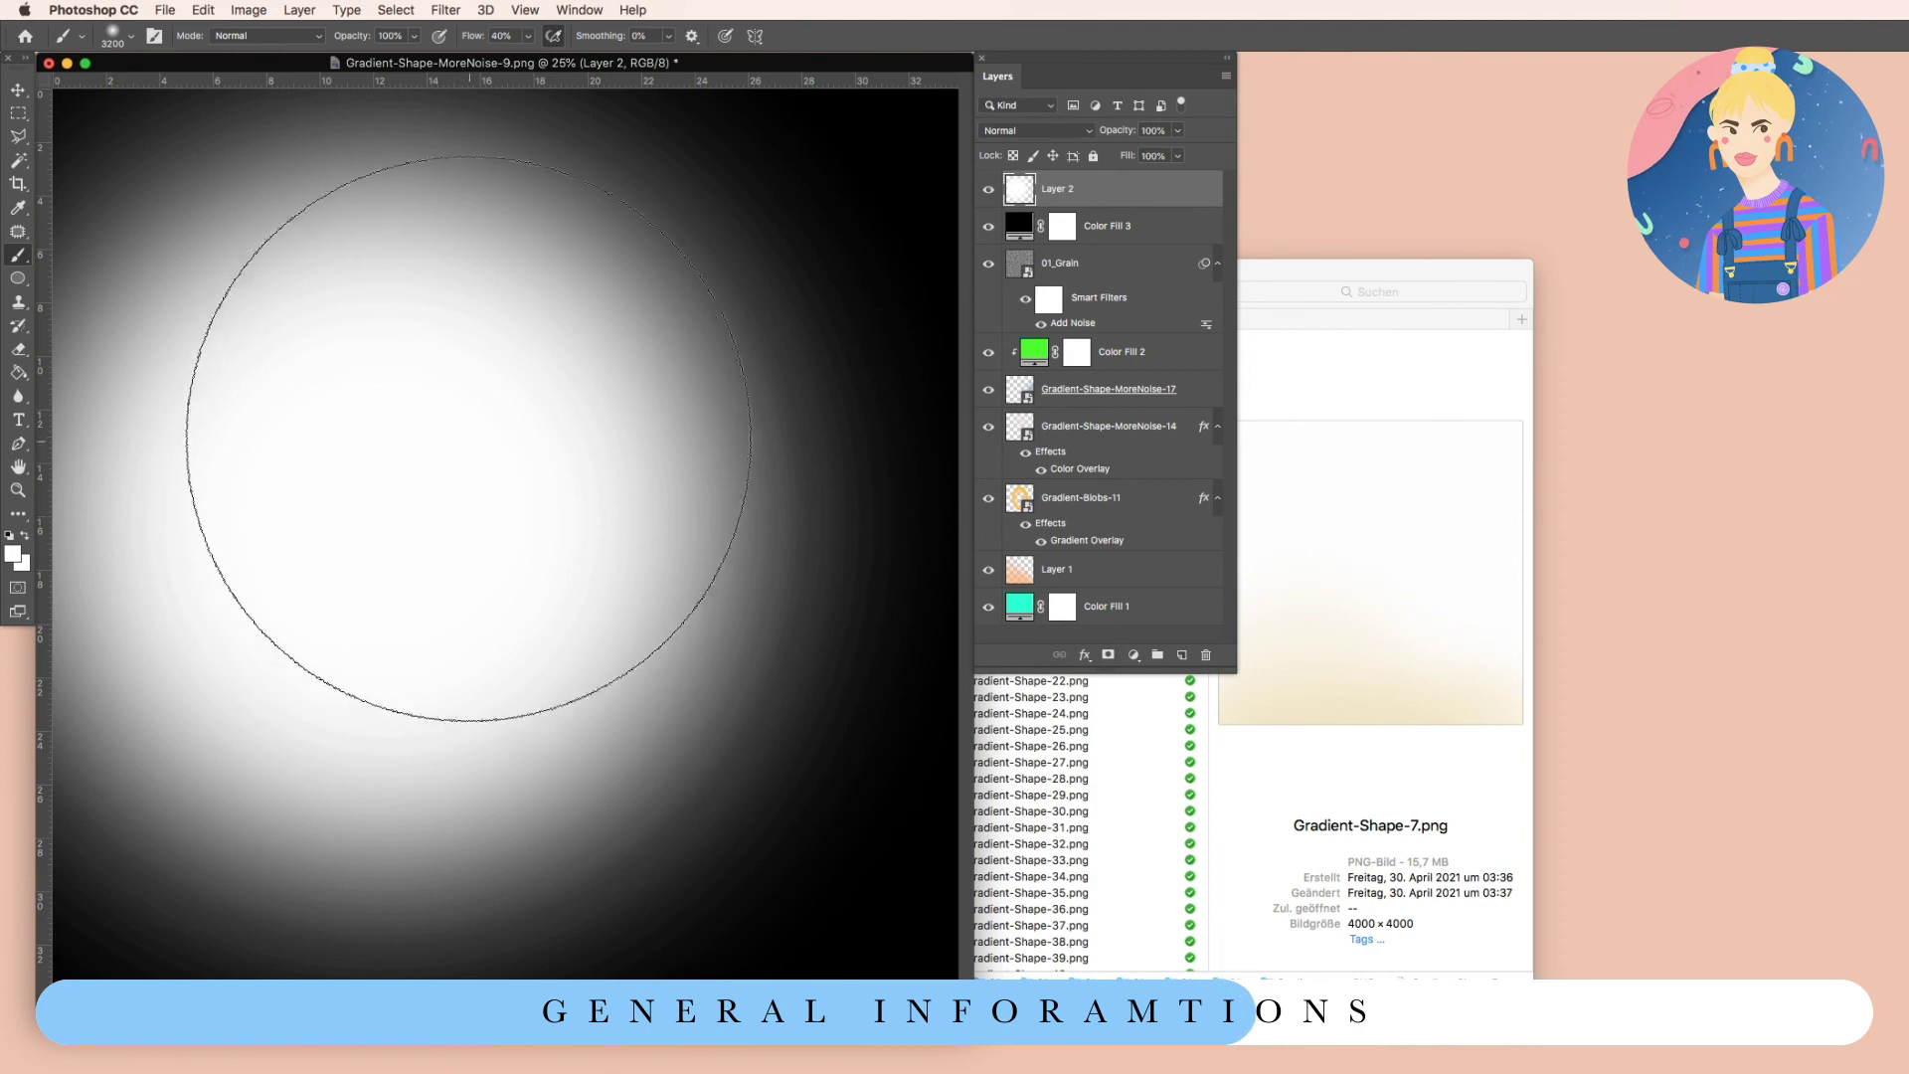
Place Gradient-Shape-27.png from Finder's Gradient swaps PNGs folder into the Photoshop document above Layer 2, and hide Layer 2.
click(1083, 798)
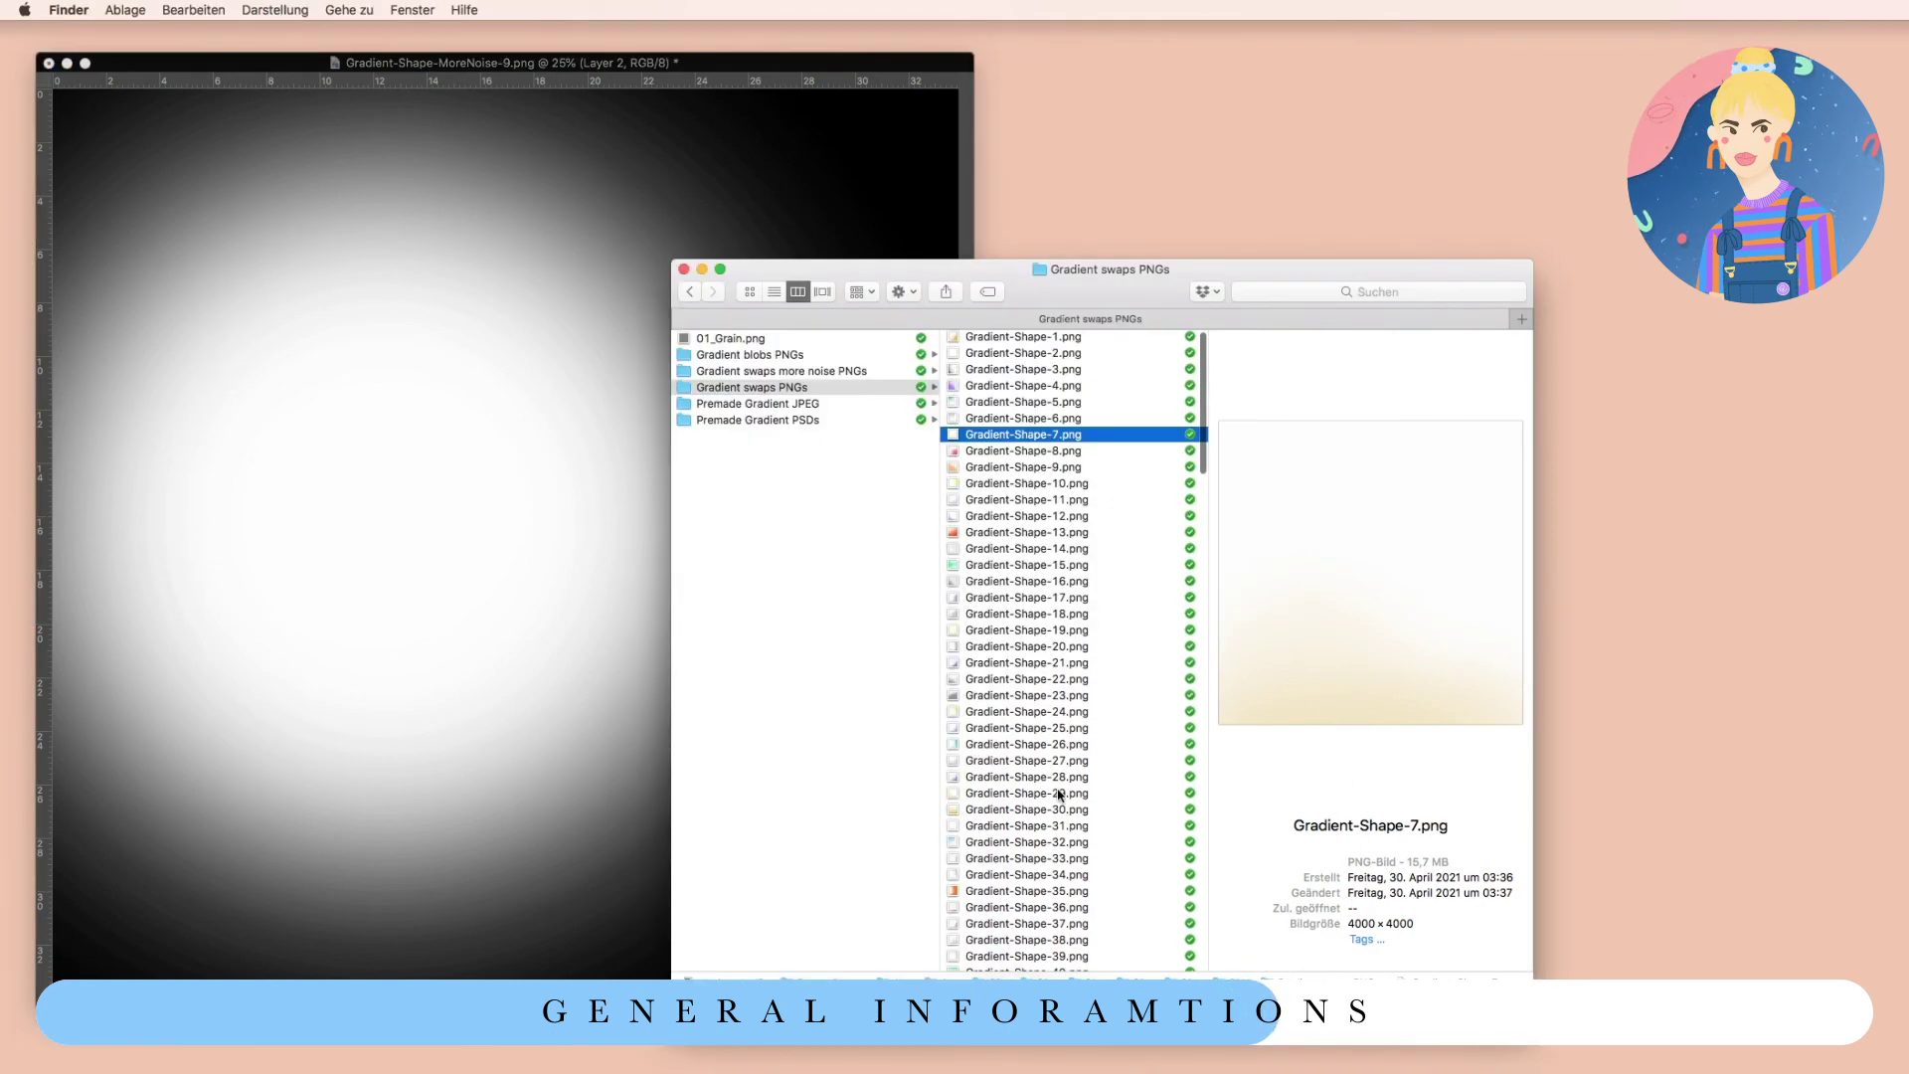
click(1079, 761)
drag(1090, 764, 316, 459)
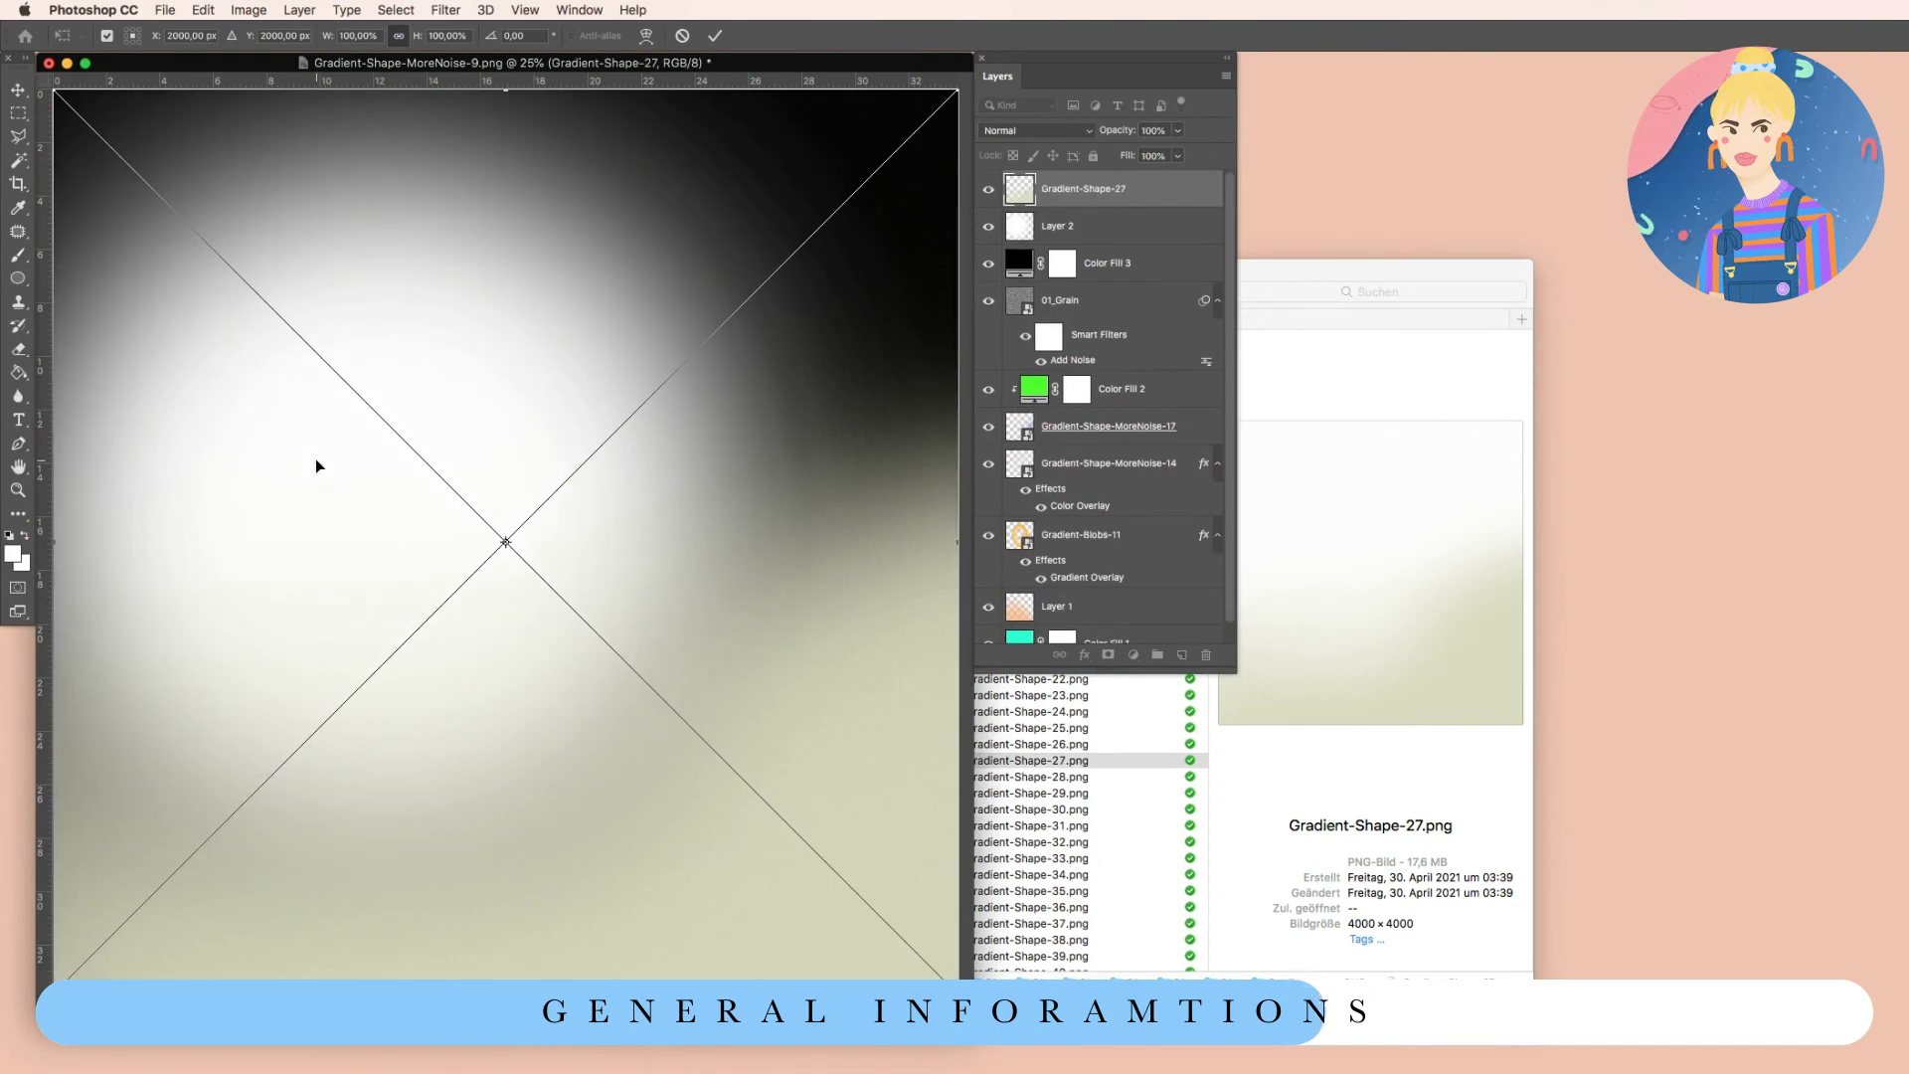
key(Return)
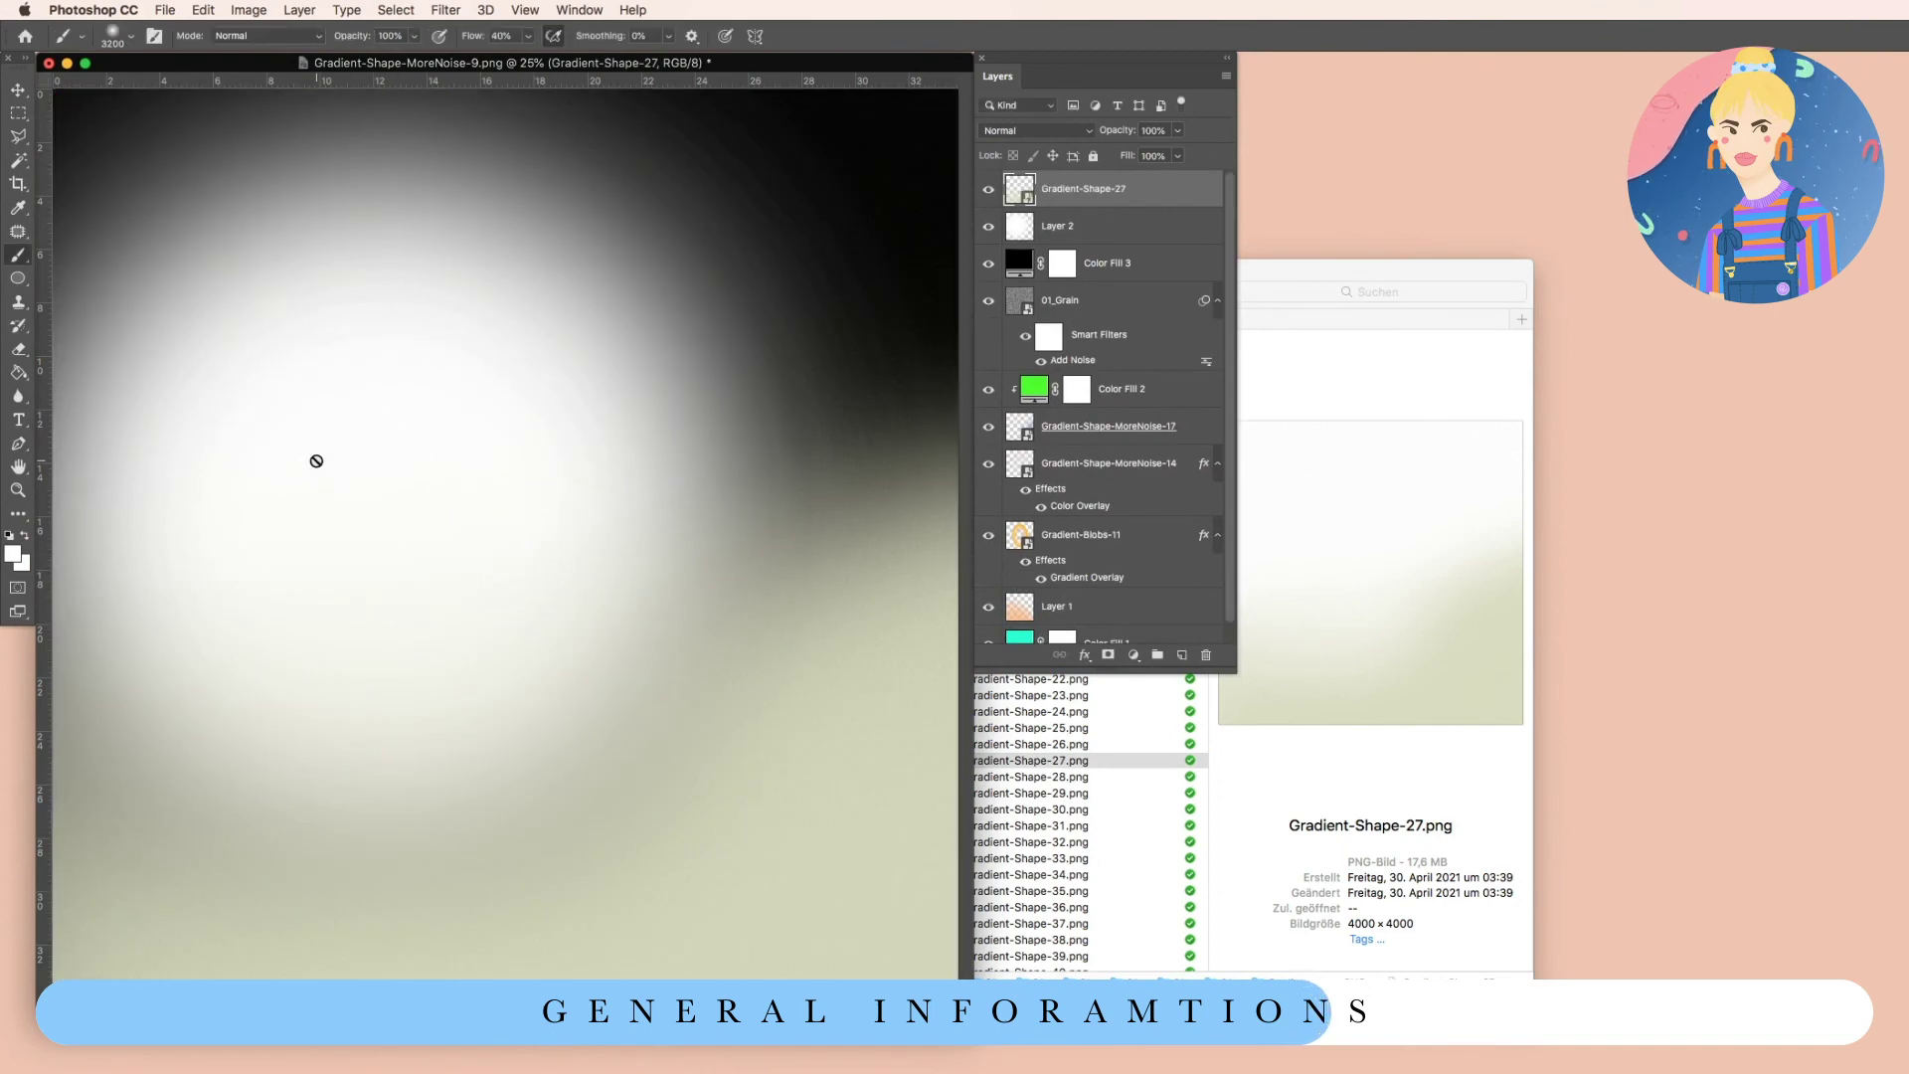
click(988, 229)
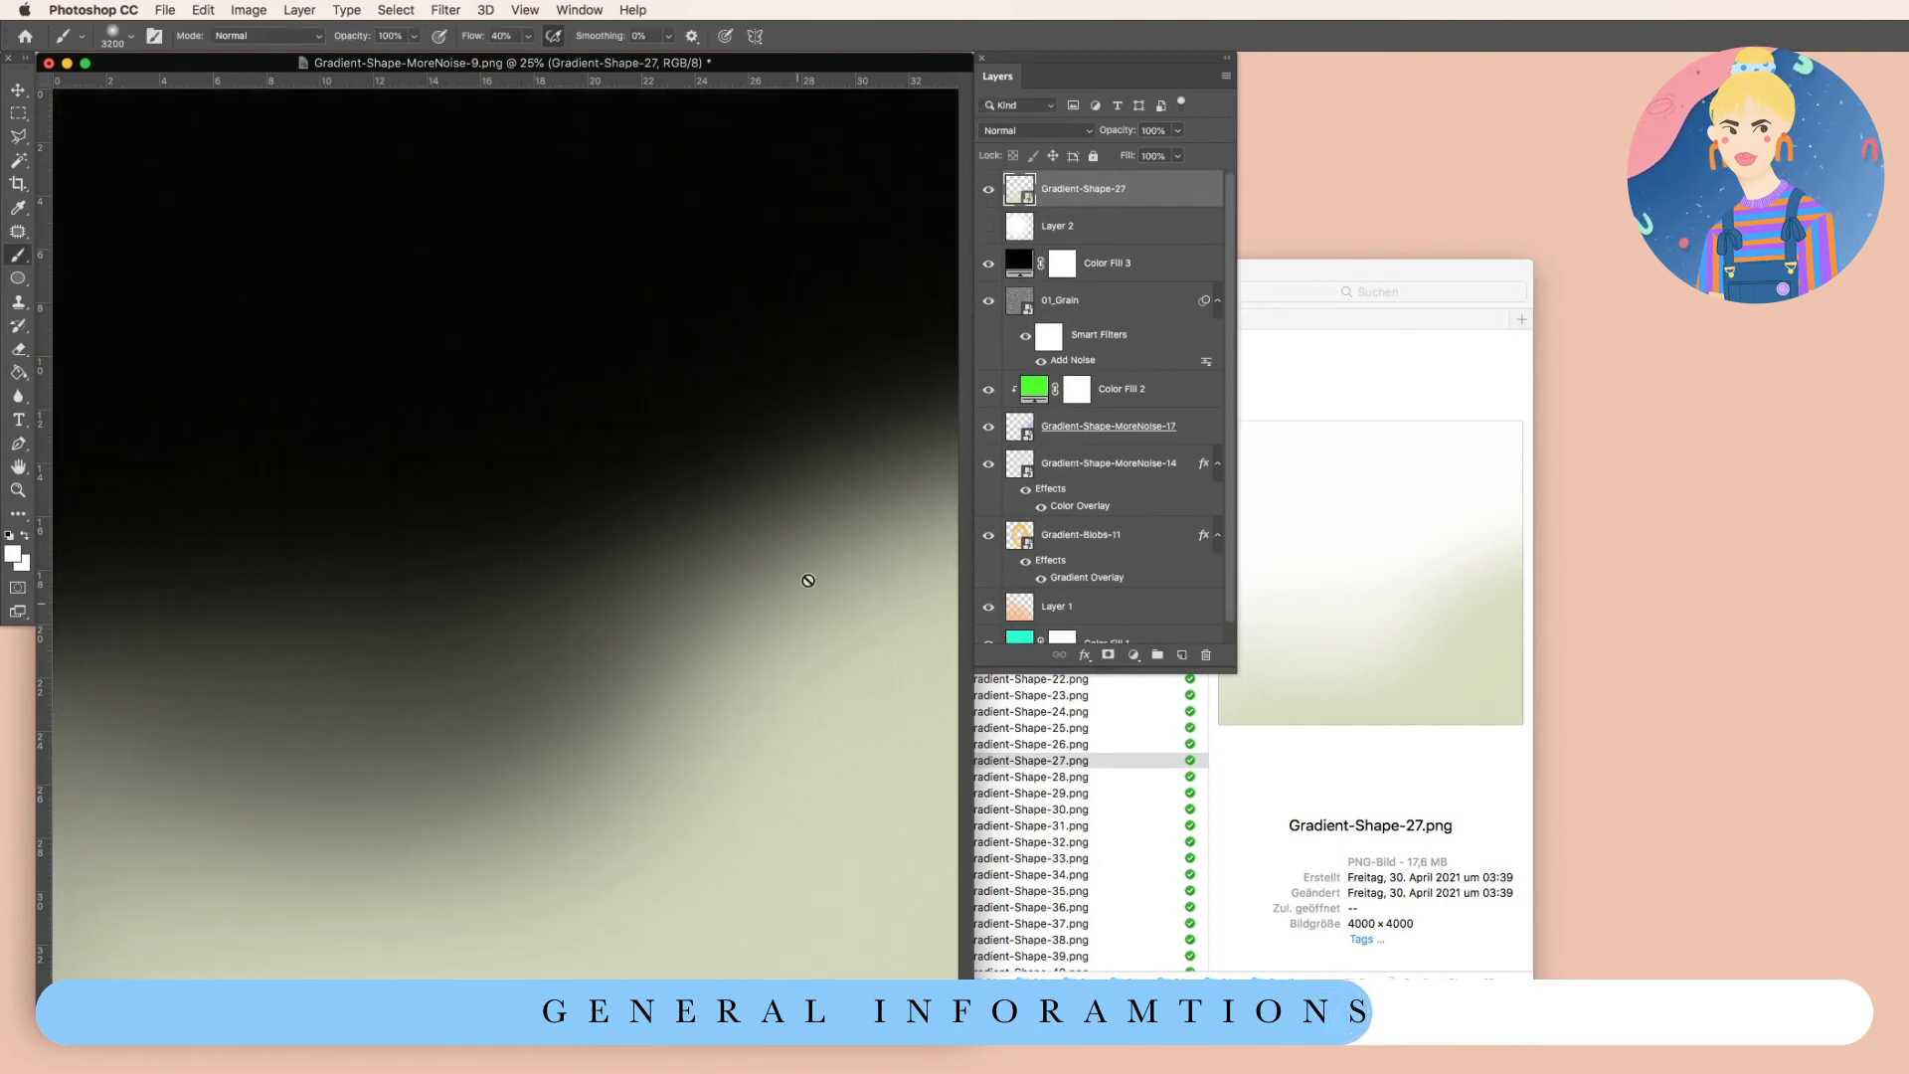
Place Gradient-Shape-33.png from the same Finder folder into the Photoshop document above the Gradient-Shape-27 layer.
click(1143, 900)
click(1026, 858)
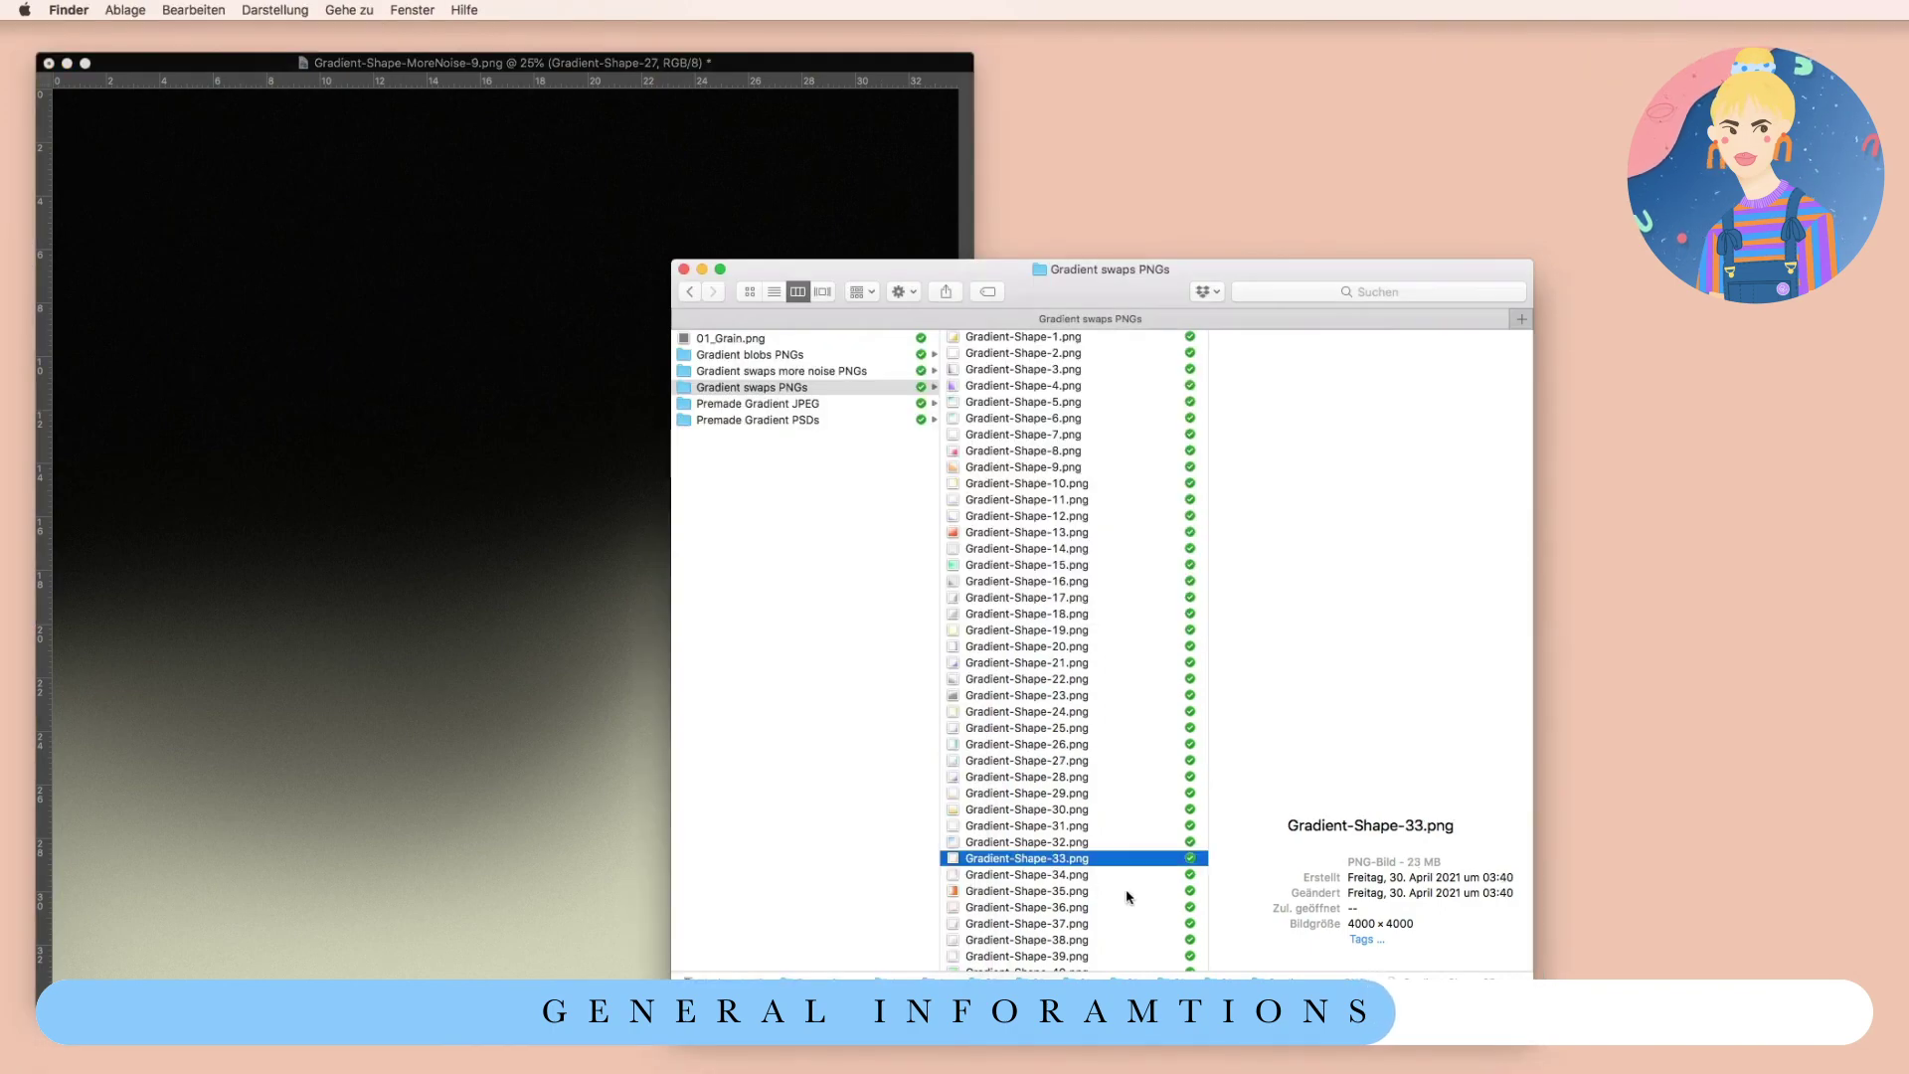
click(298, 397)
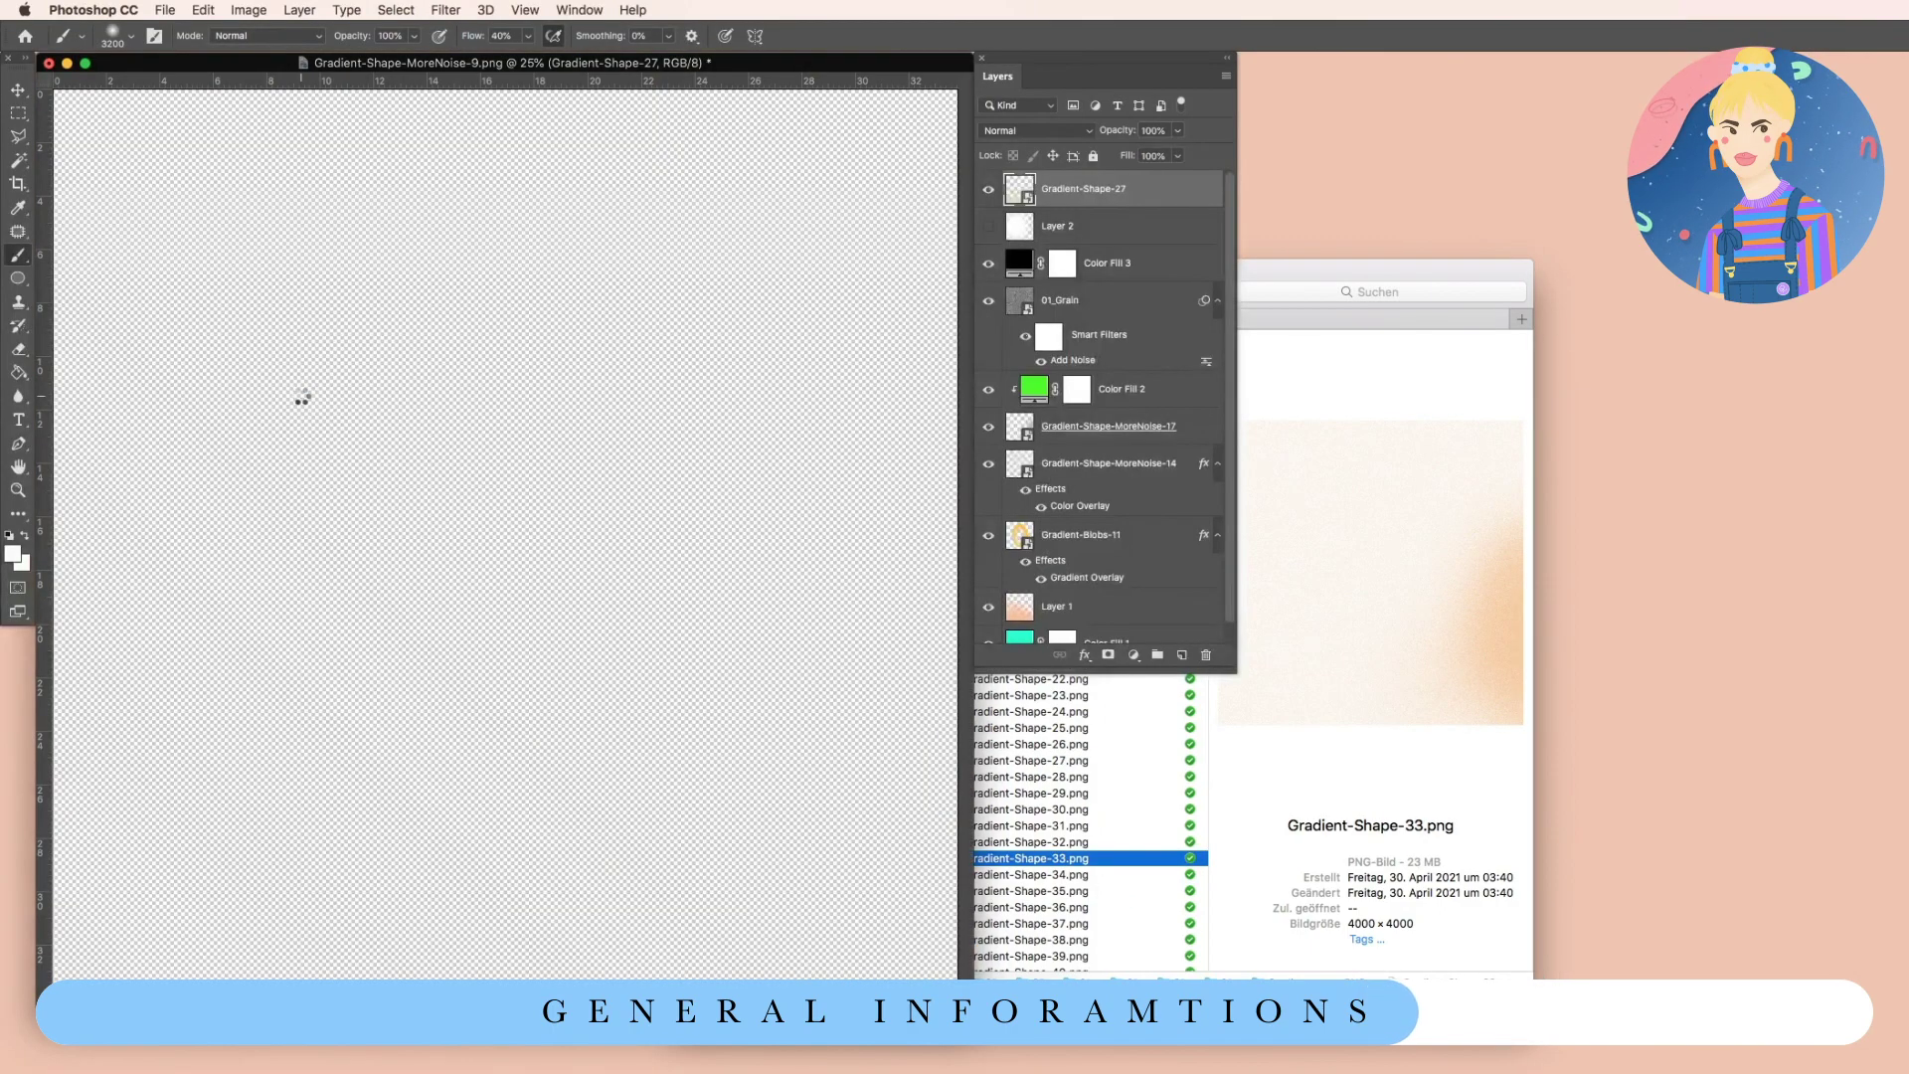
key(Return)
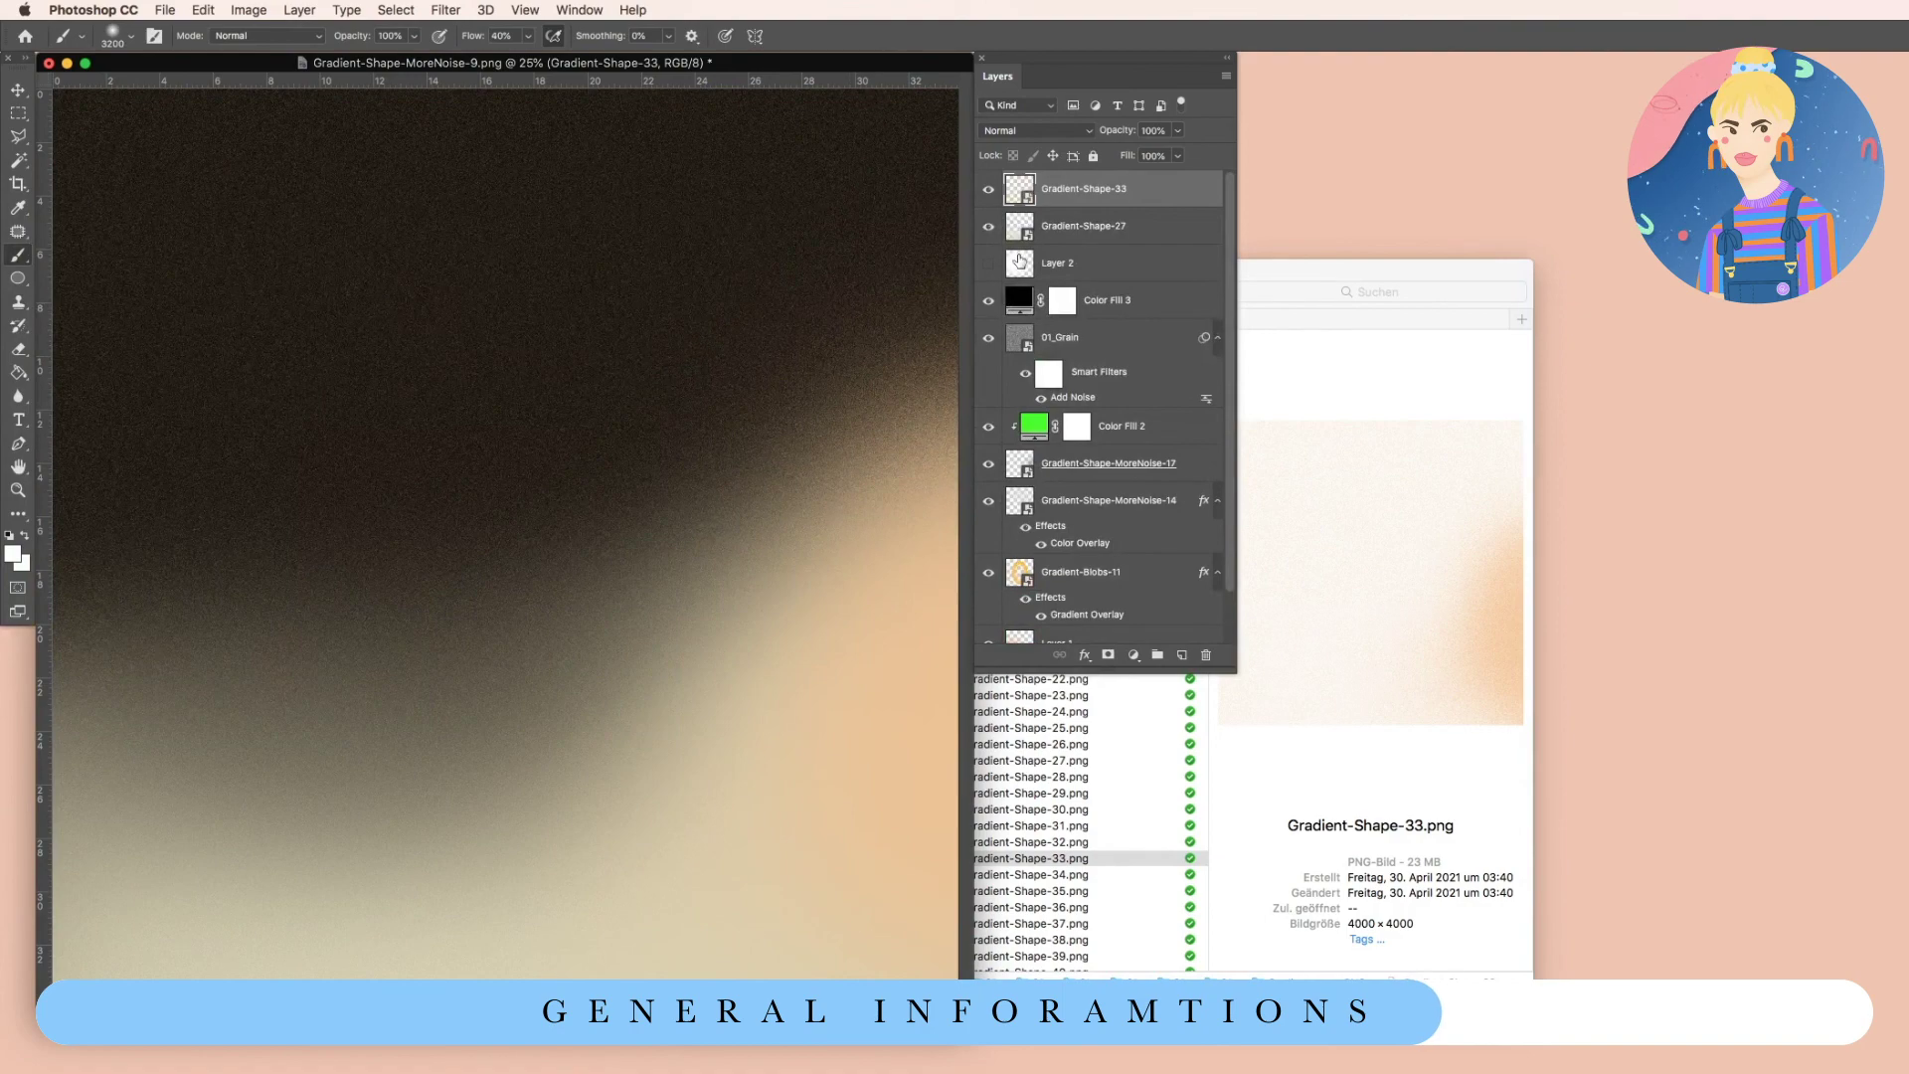
Place Gradient-Shape-39.png from Finder's Gradient swaps PNGs folder above the Gradient-Shape-33 layer, and hide Gradient-Shape-33.
click(1133, 935)
click(1080, 955)
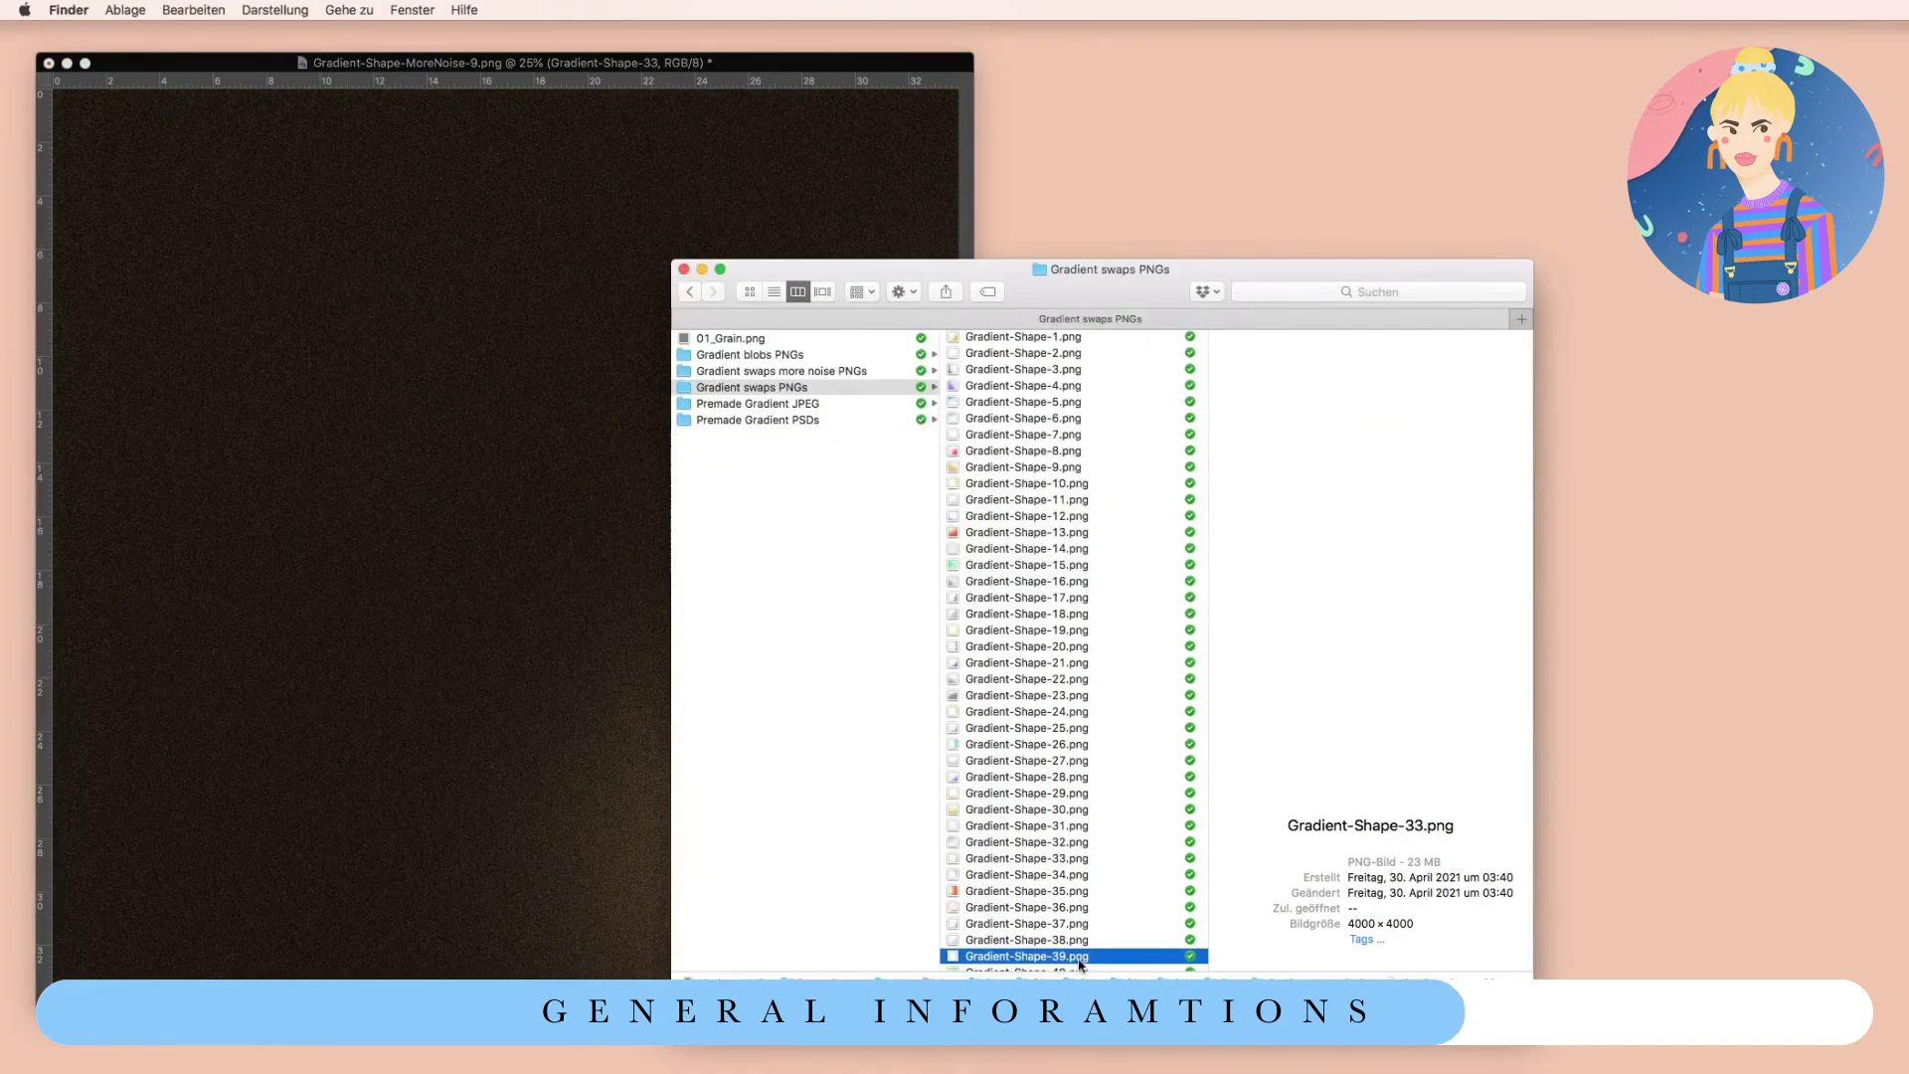
drag(1080, 960, 413, 511)
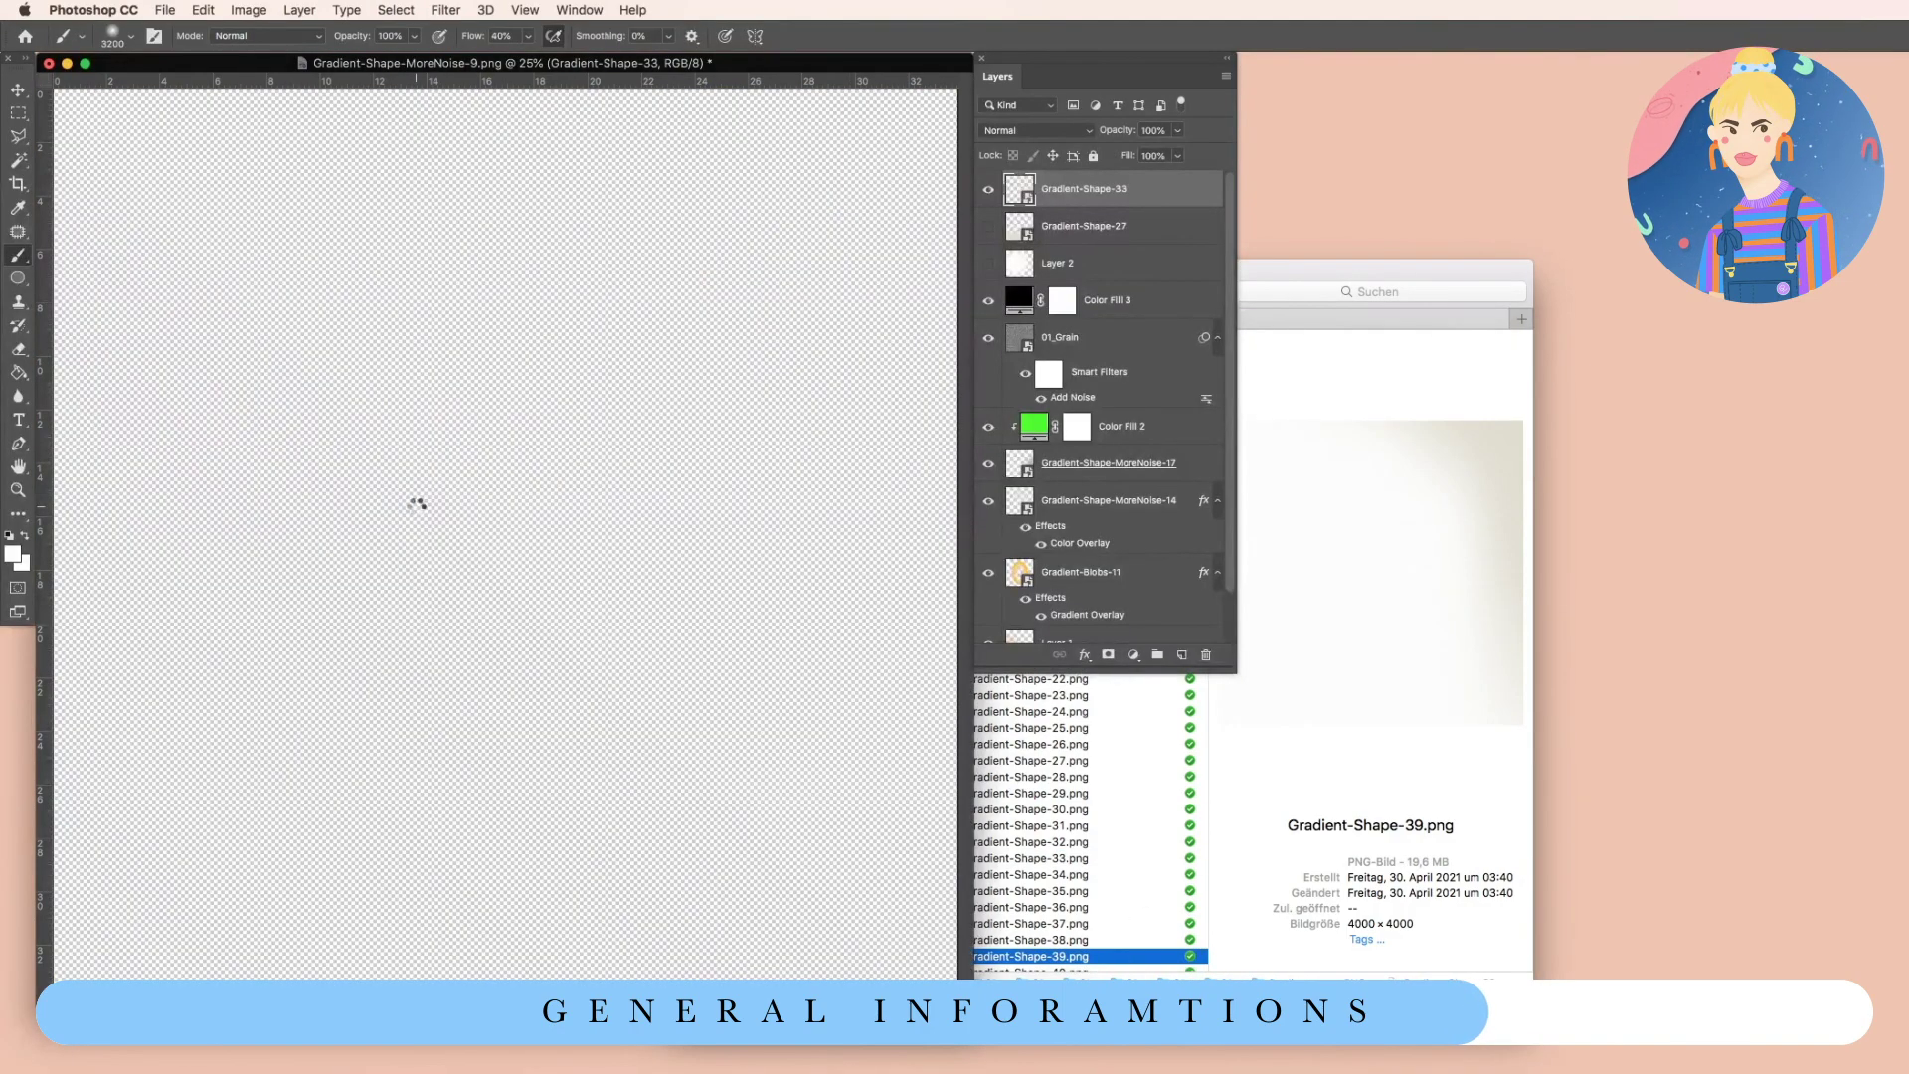
key(Return)
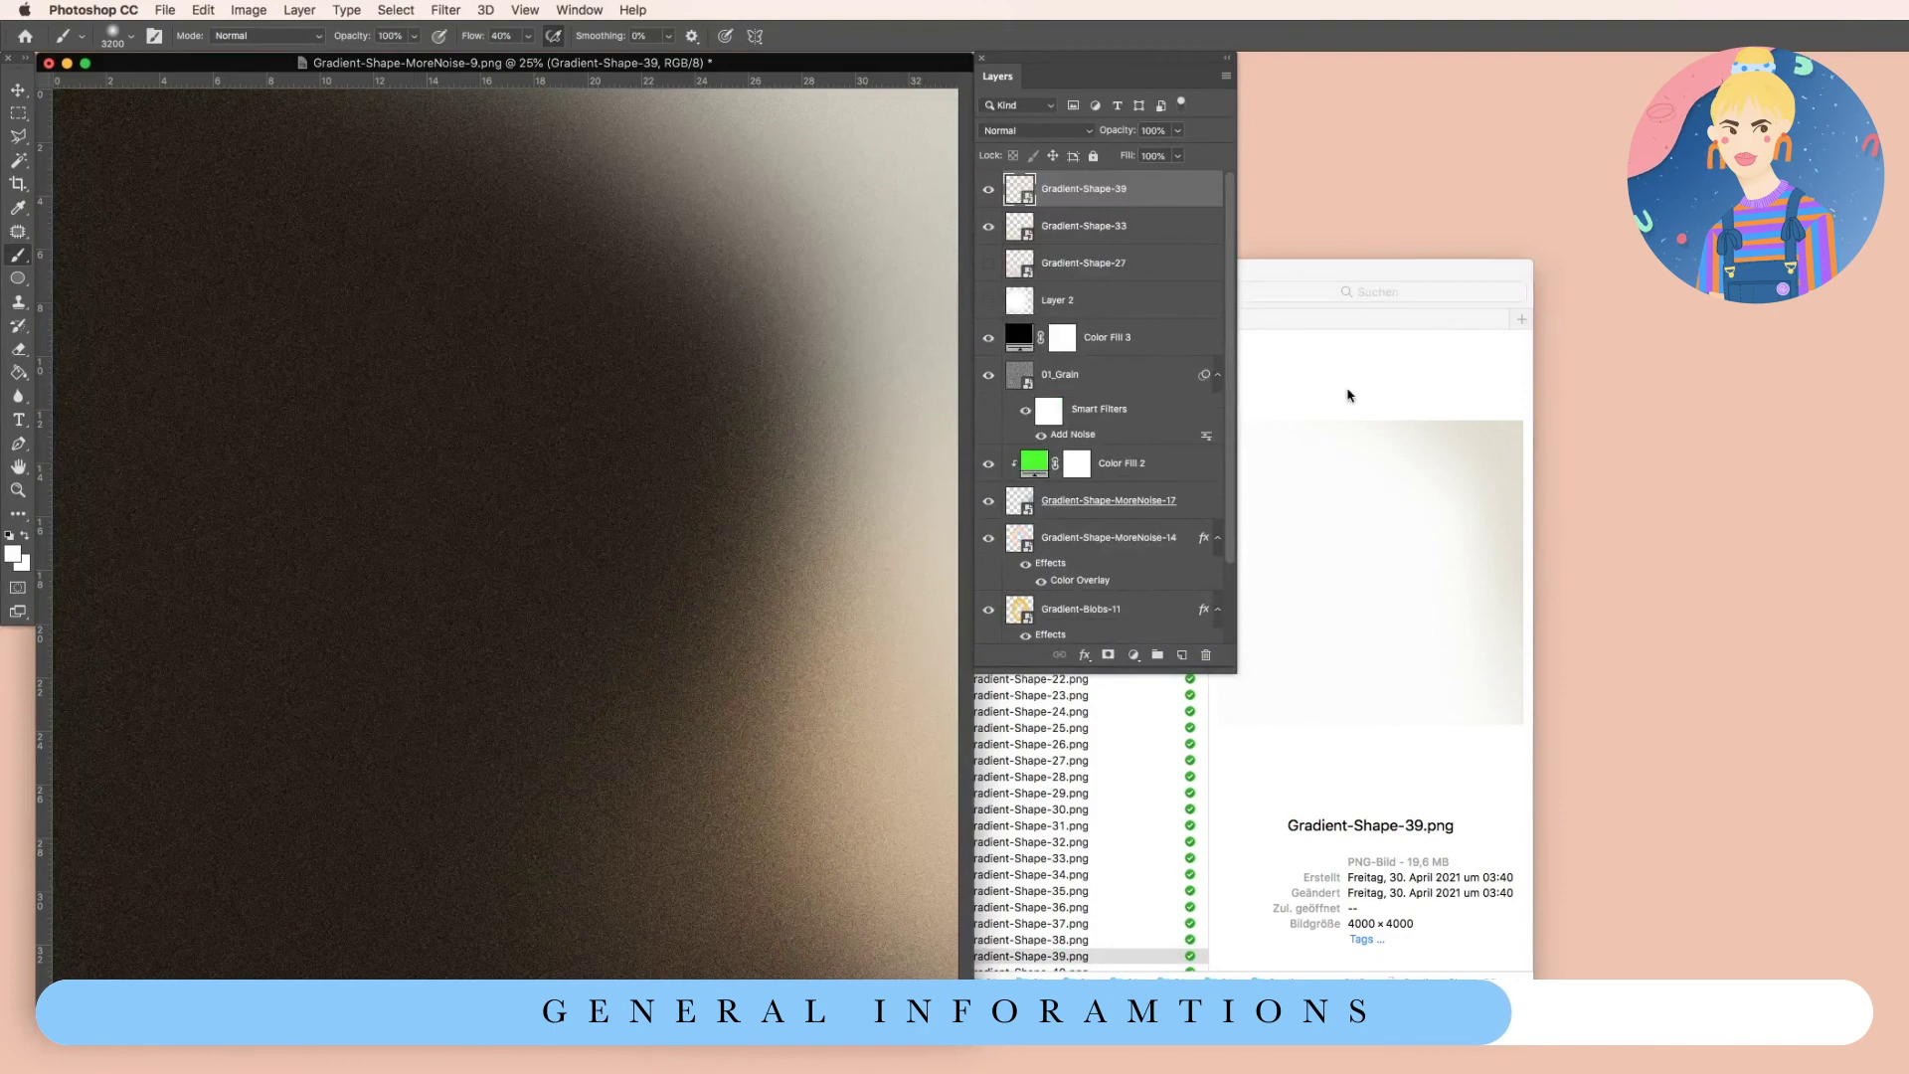
click(988, 227)
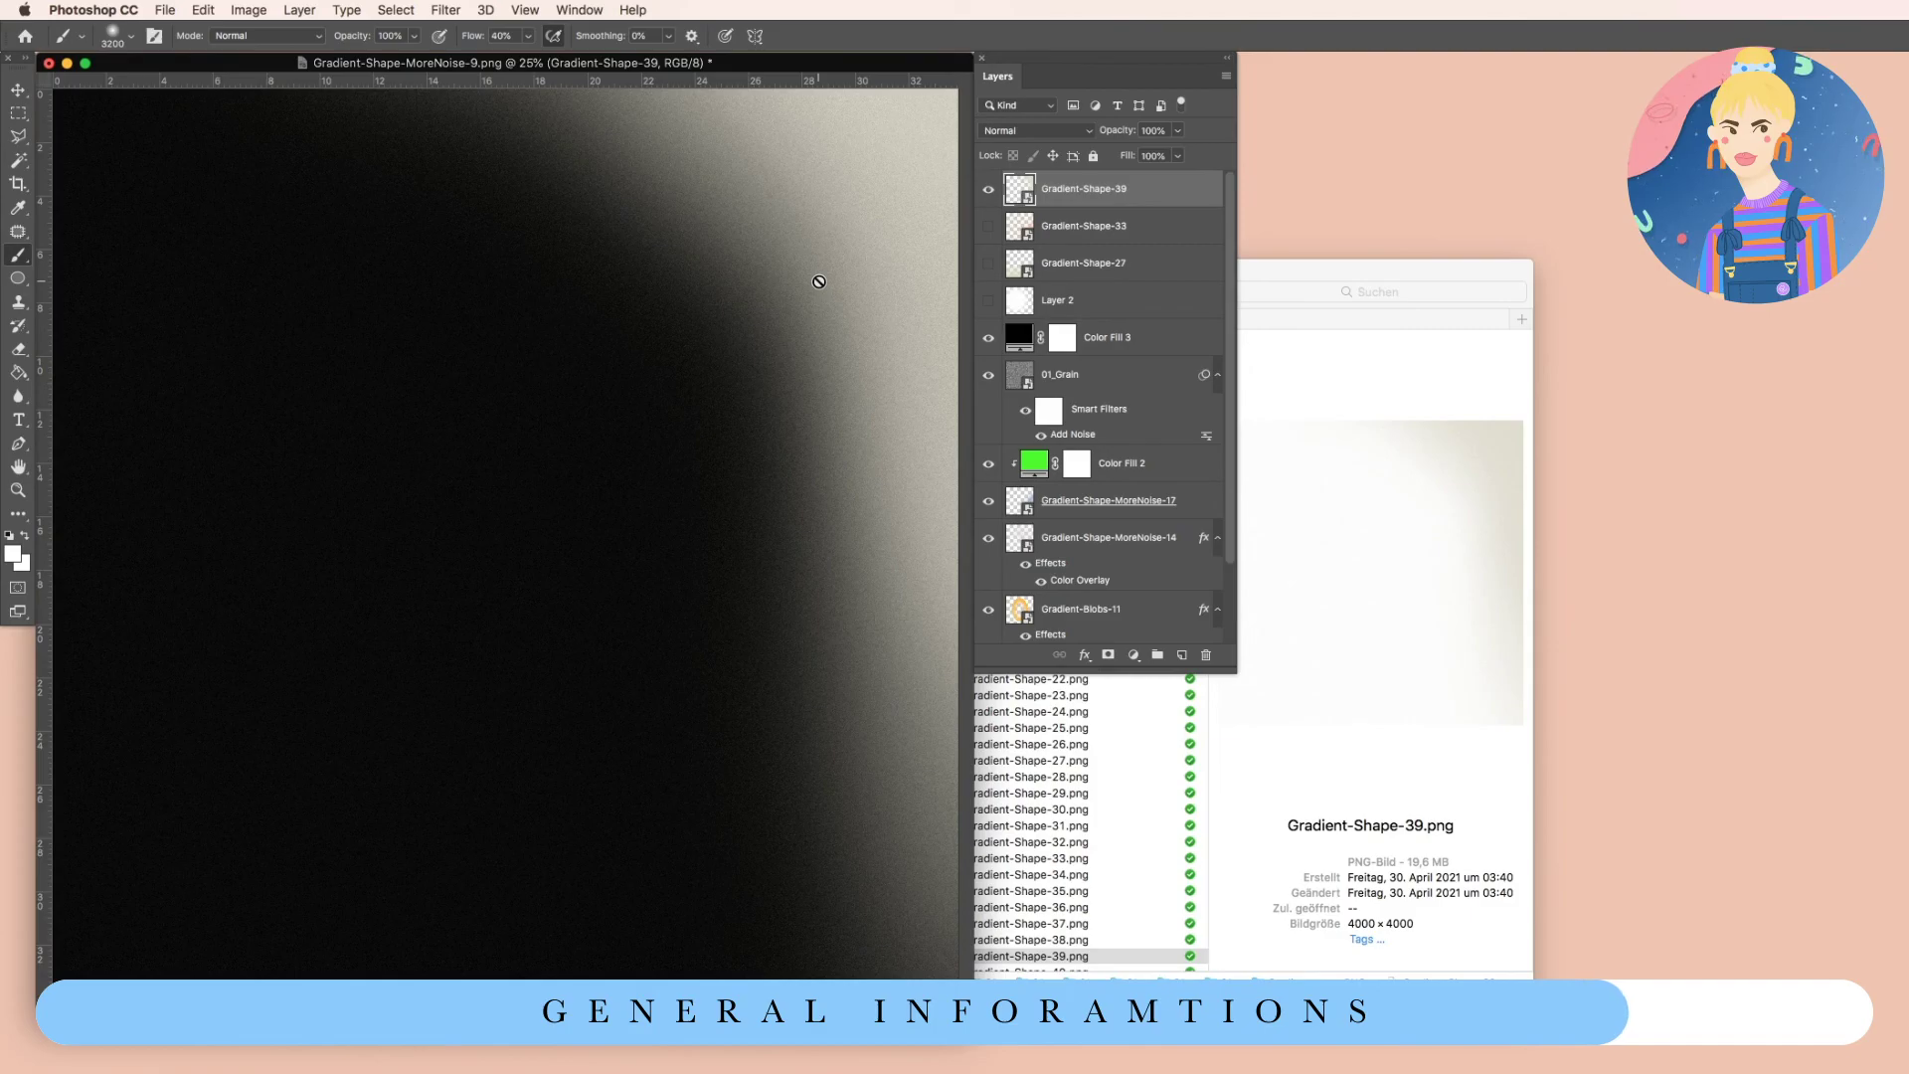
Delete the Gradient-Shape-39, Gradient-Shape-33, Gradient-Shape-27 and Layer 2 layers together with the black Color Fill 3 layer.
shift+click(1104, 267)
shift+click(1100, 303)
key(Delete)
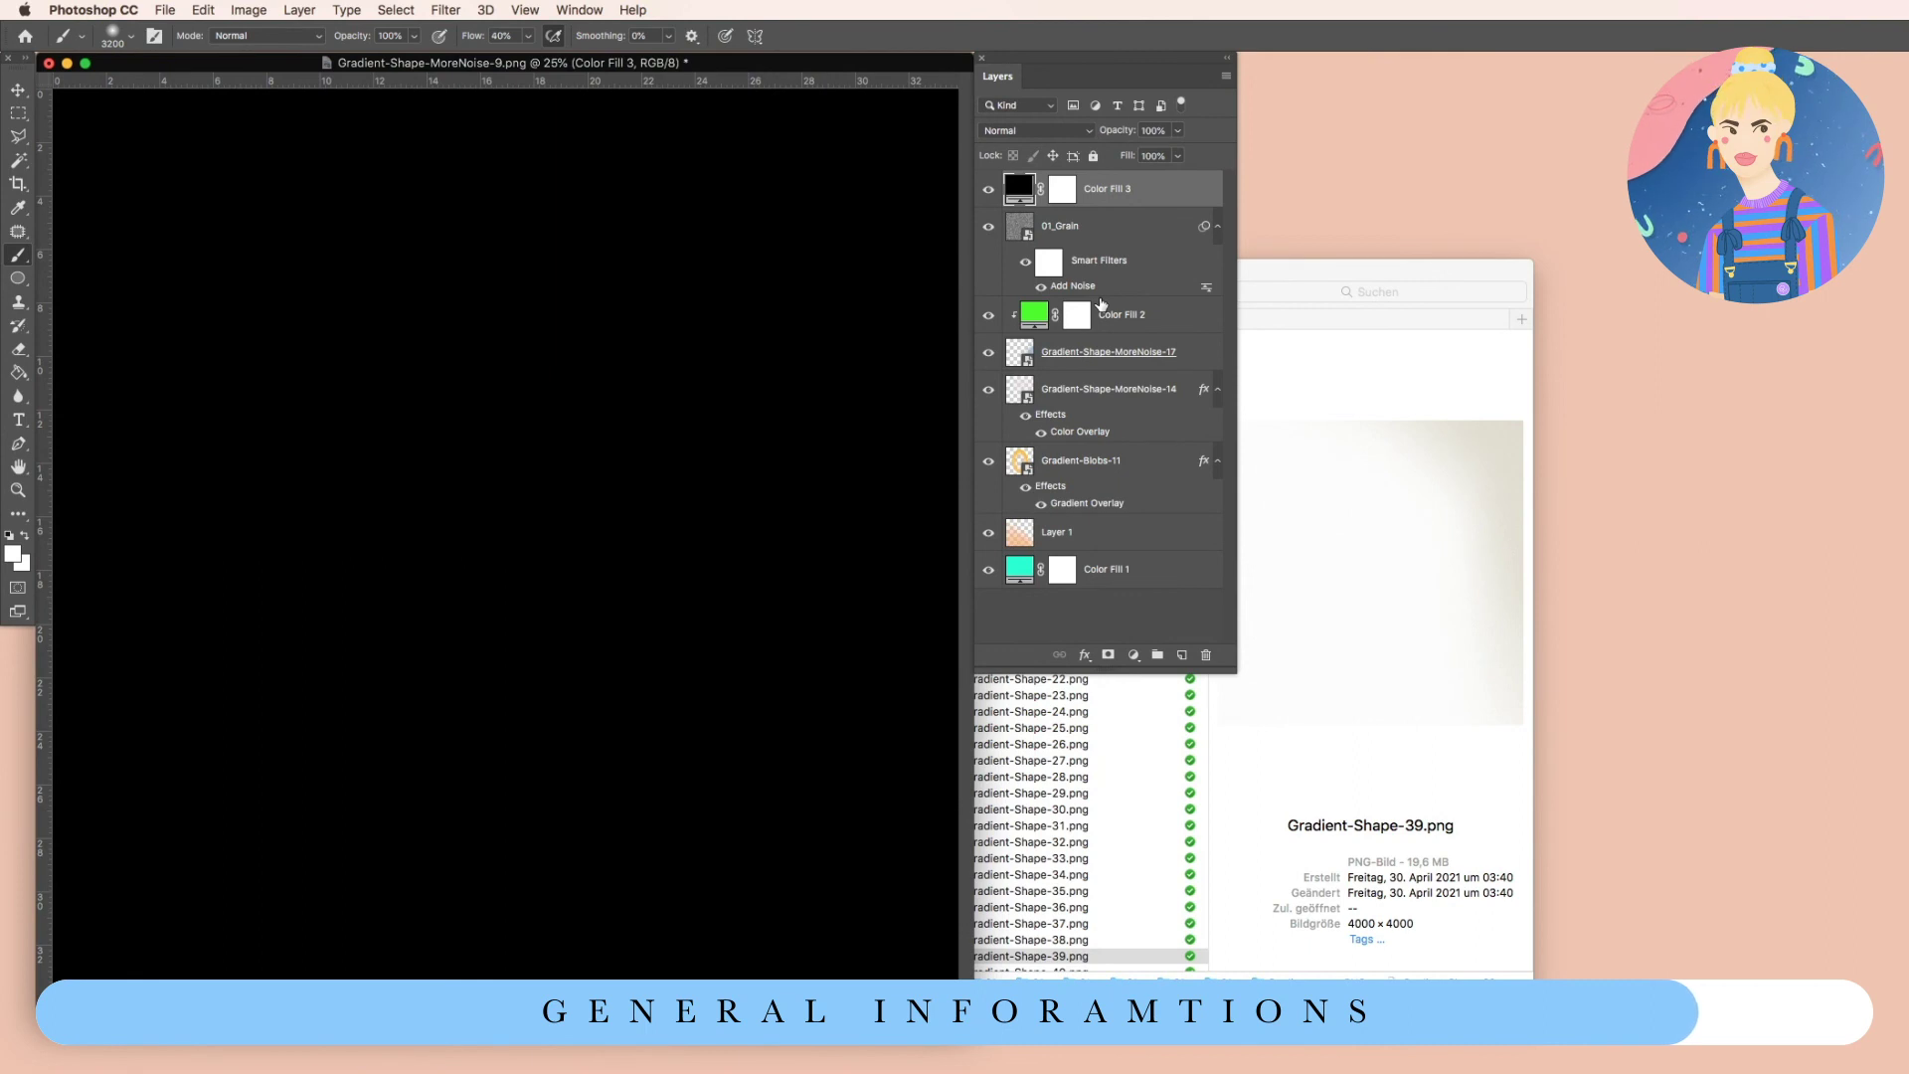
key(Delete)
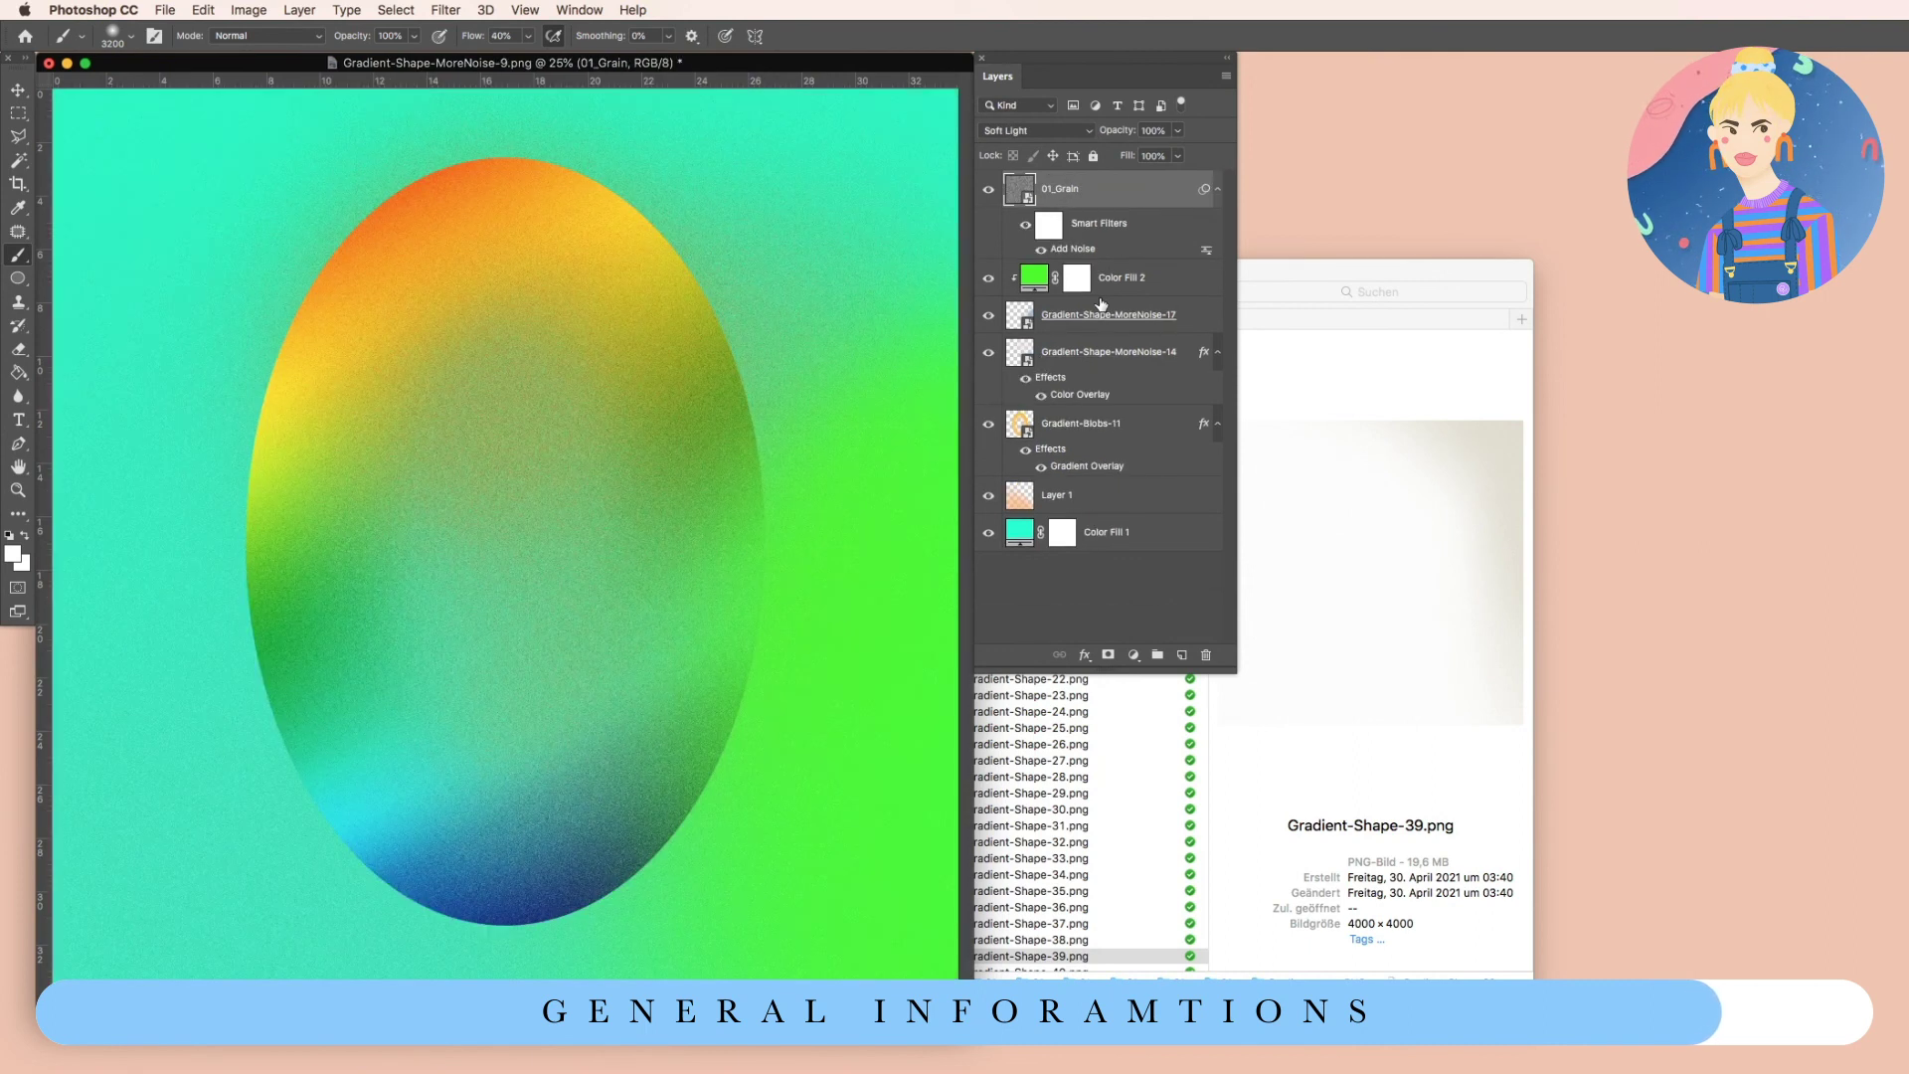